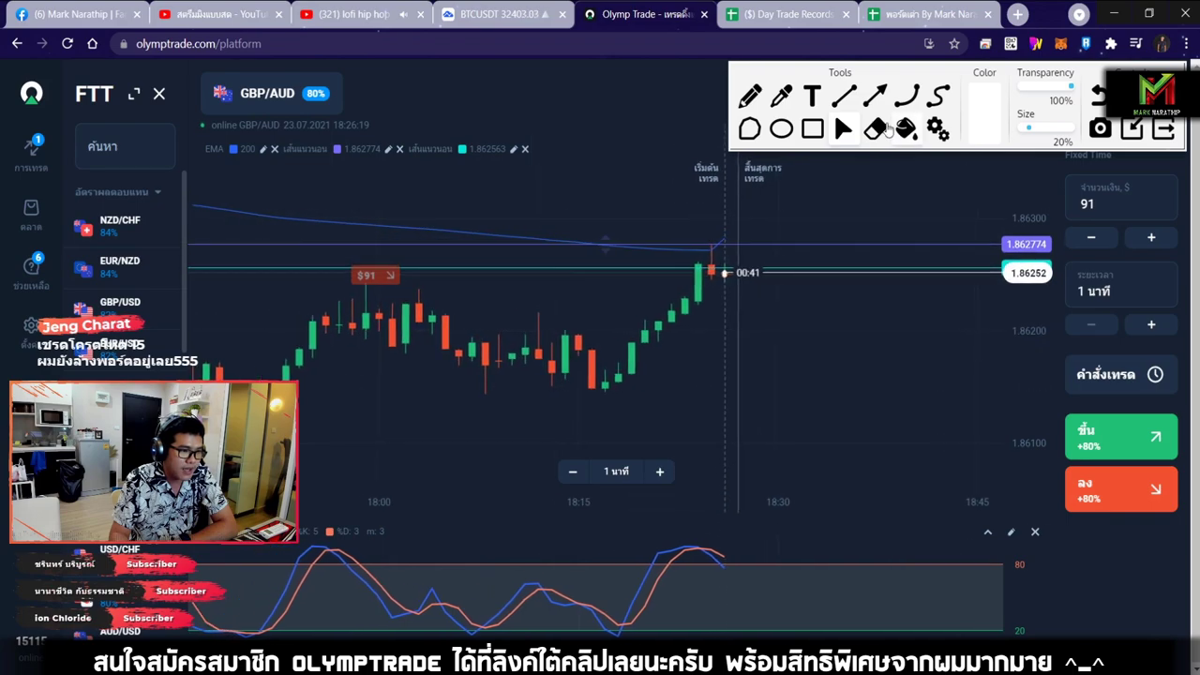
Step: Annotate the GBP/AUD price chart with an arrow along the recent rise and three downward arrows beyond the latest candles
click(874, 96)
drag(806, 202, 975, 393)
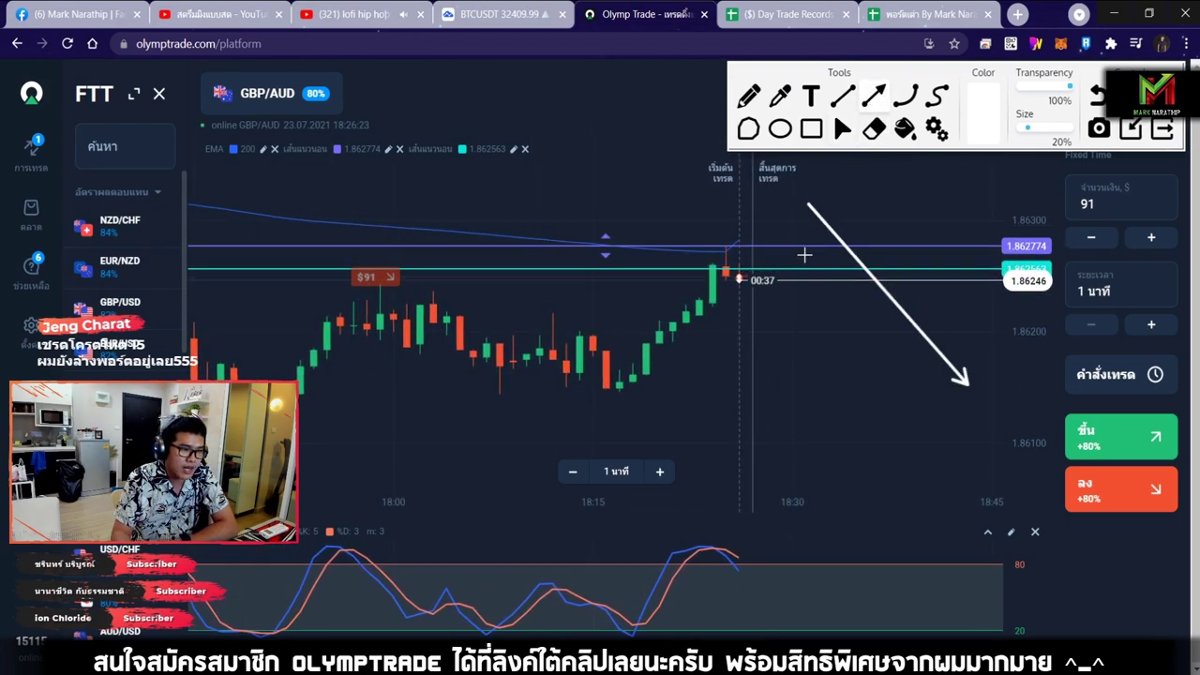
drag(713, 299, 717, 268)
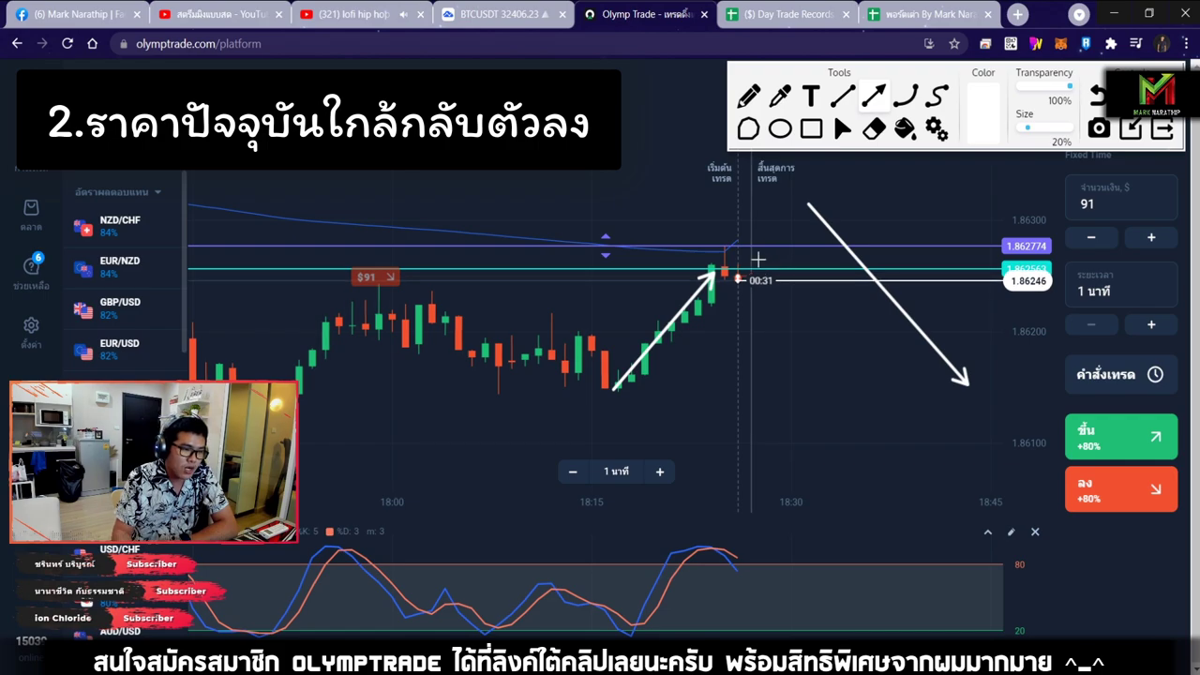
drag(751, 252, 851, 348)
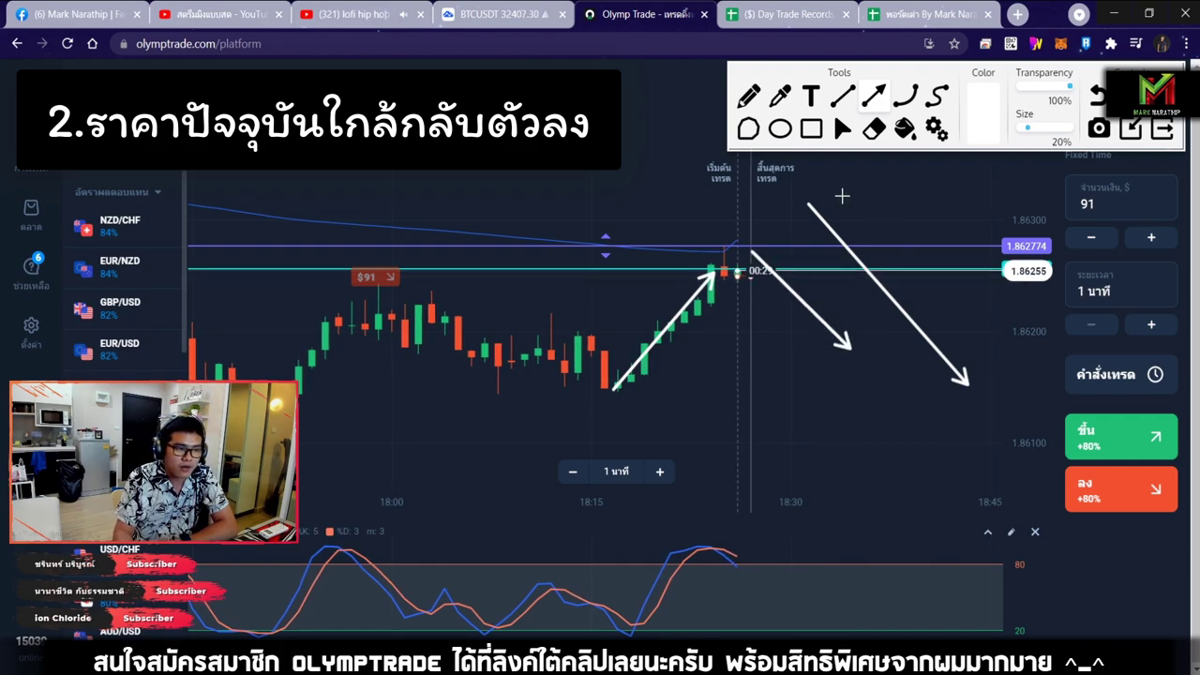
drag(810, 182, 1010, 352)
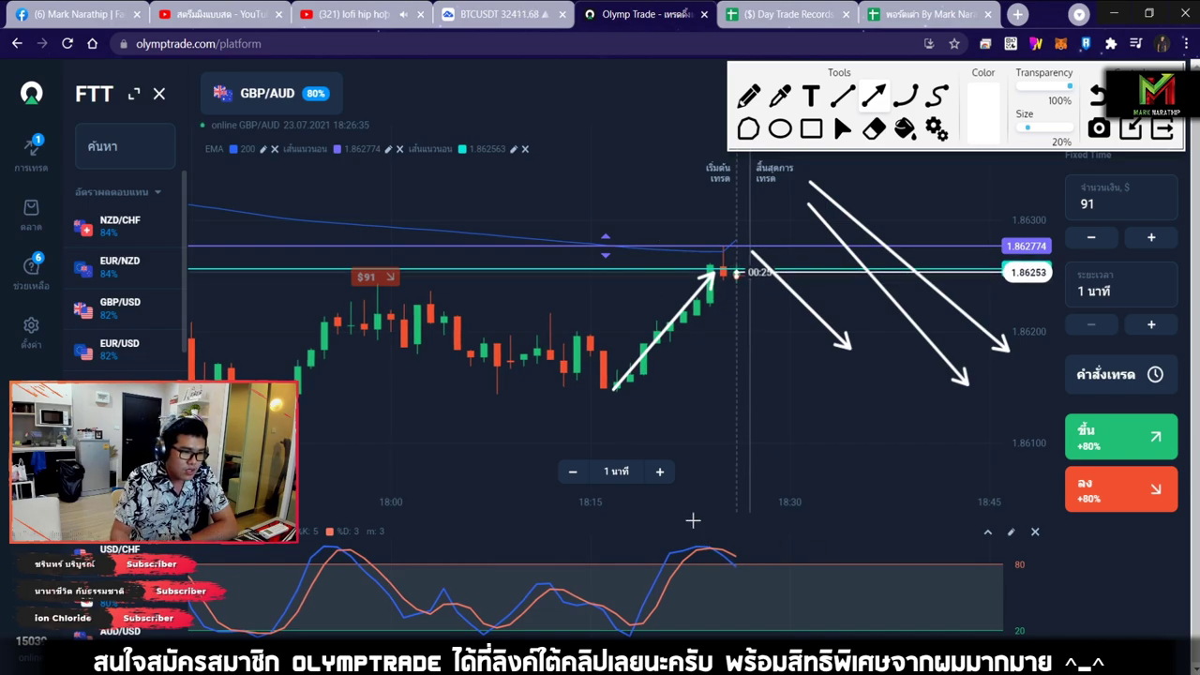
Step: Mark the stochastic's latest downward cross with two falling arrows and frame the most recent price candles with a rectangle
drag(690, 518, 844, 593)
drag(654, 539, 755, 589)
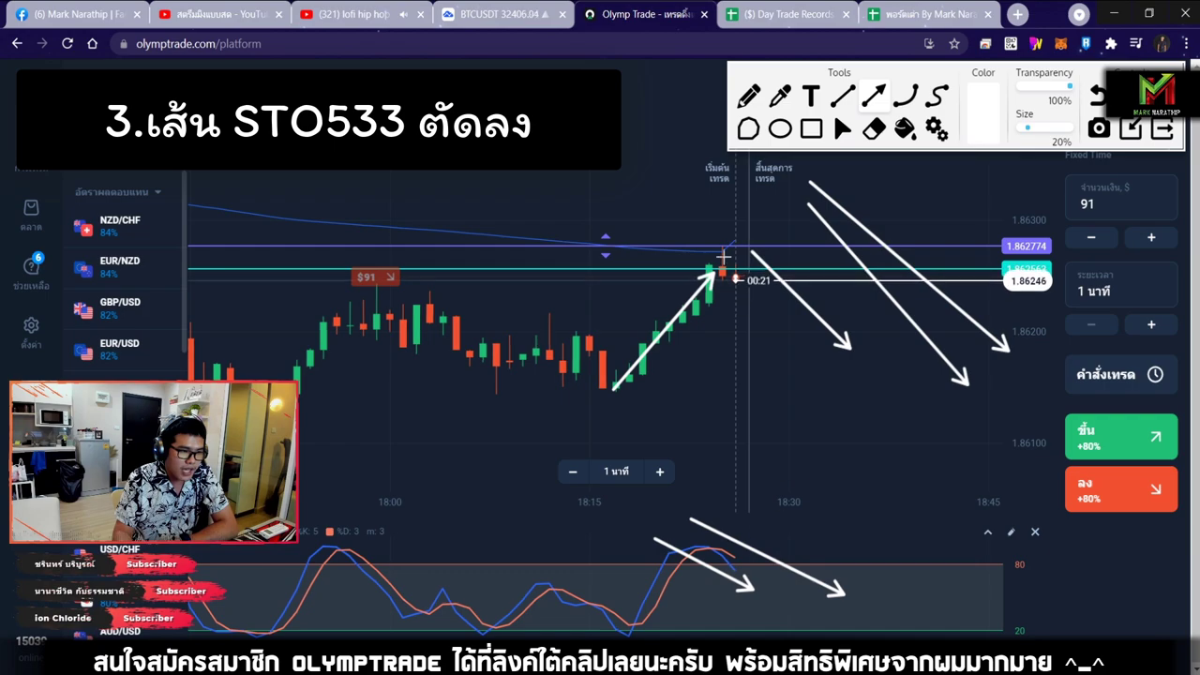
drag(651, 226, 793, 314)
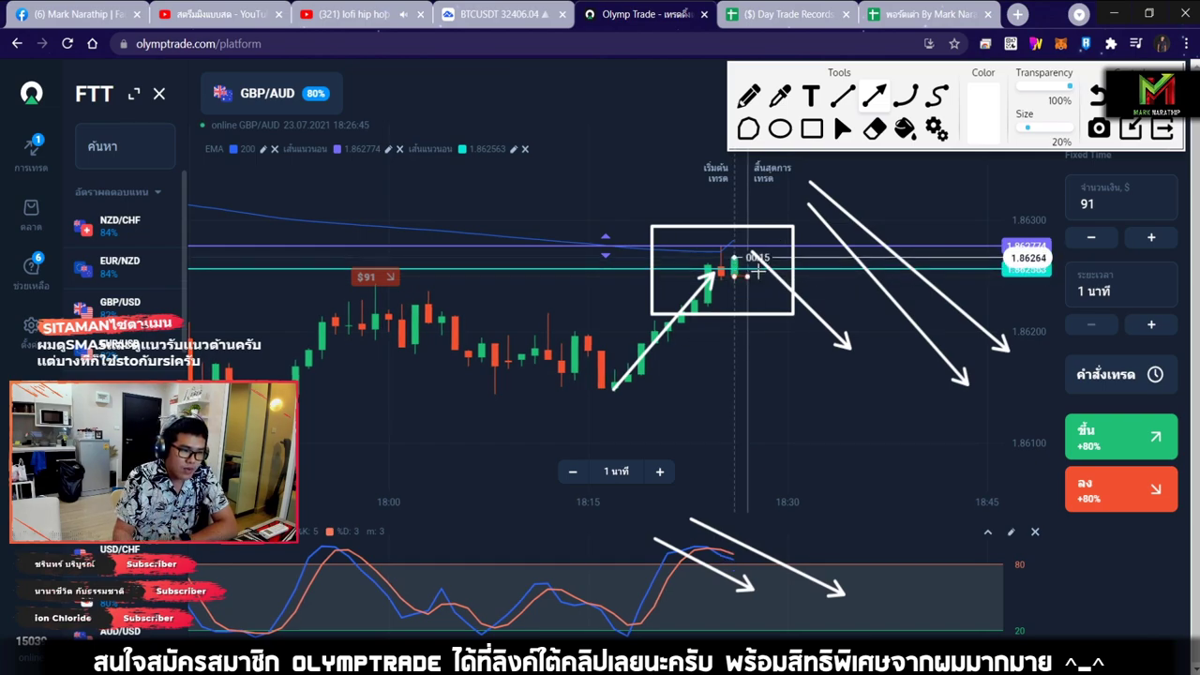
Step: Add more downward arrows starting from the framed candles and close the screen annotation overlay
drag(747, 276, 831, 401)
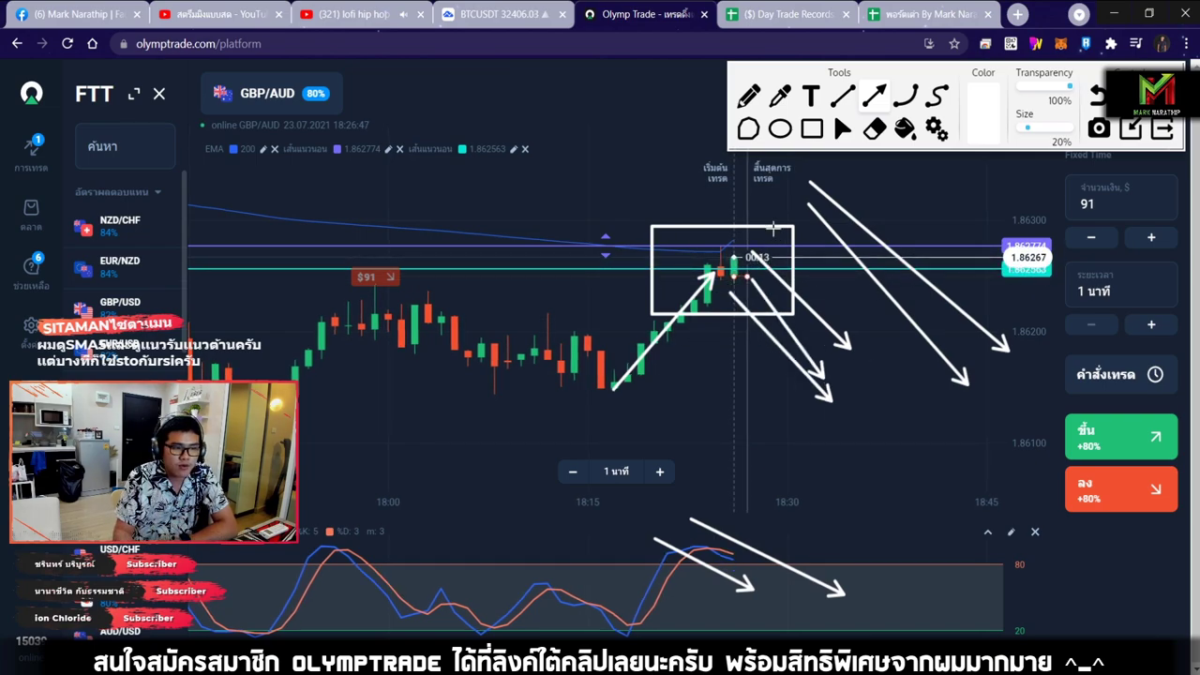
drag(772, 227, 898, 384)
key(Escape)
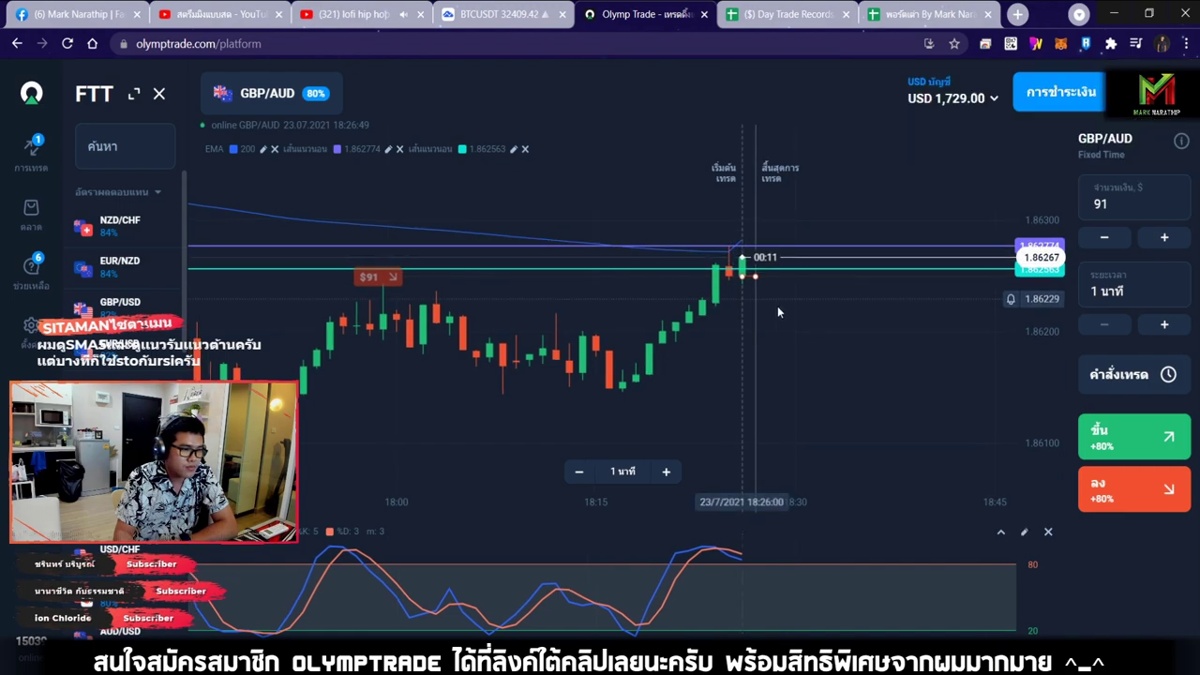
Step: Examine the latest GBP/AUD candles up close until the open one-minute trade expires
scroll(769, 313, up, 3)
scroll(759, 320, up, 3)
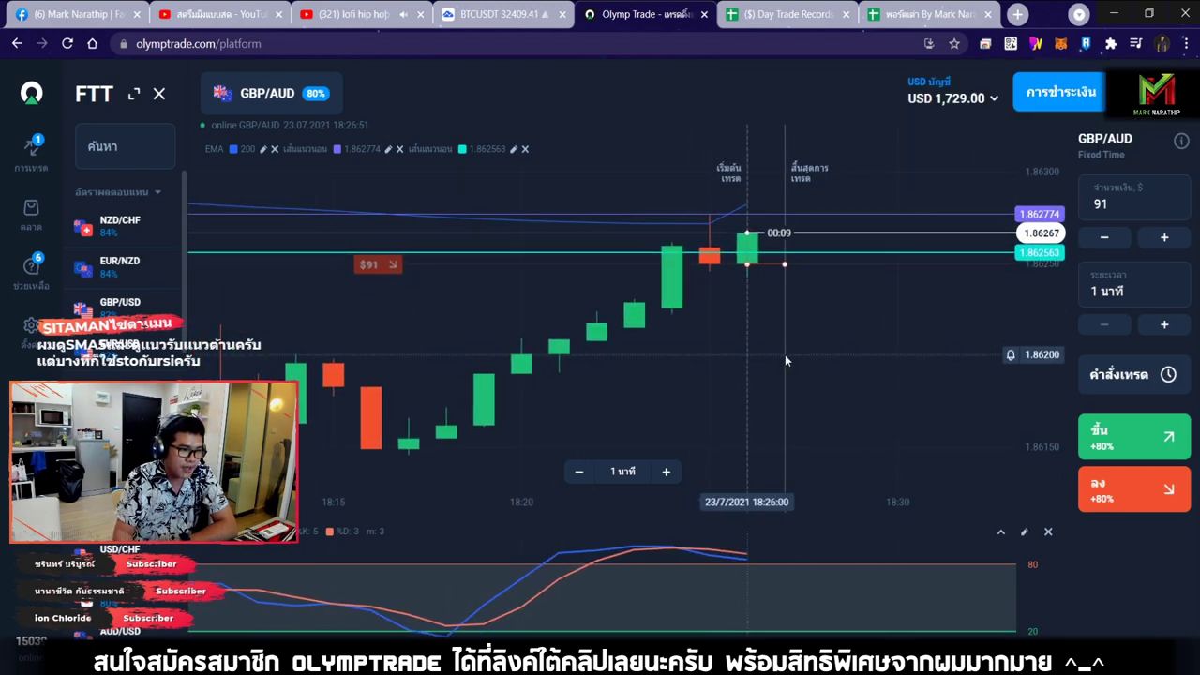
scroll(786, 355, up, 2)
scroll(840, 330, up, 1)
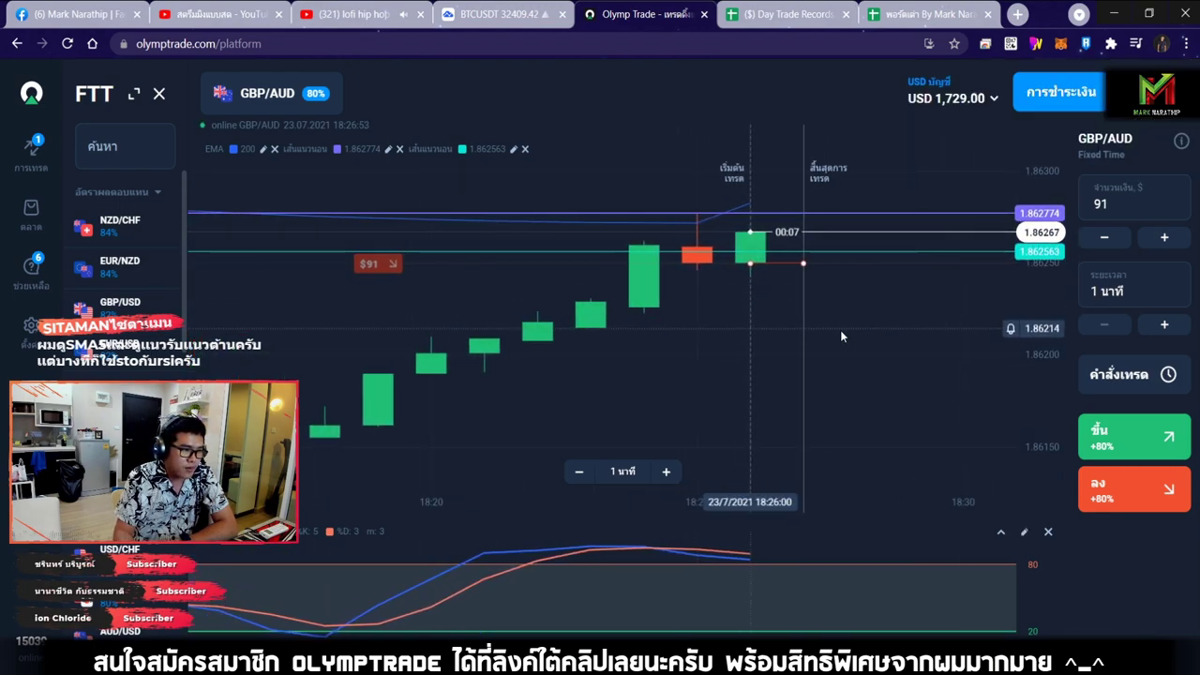
scroll(775, 263, up, 1)
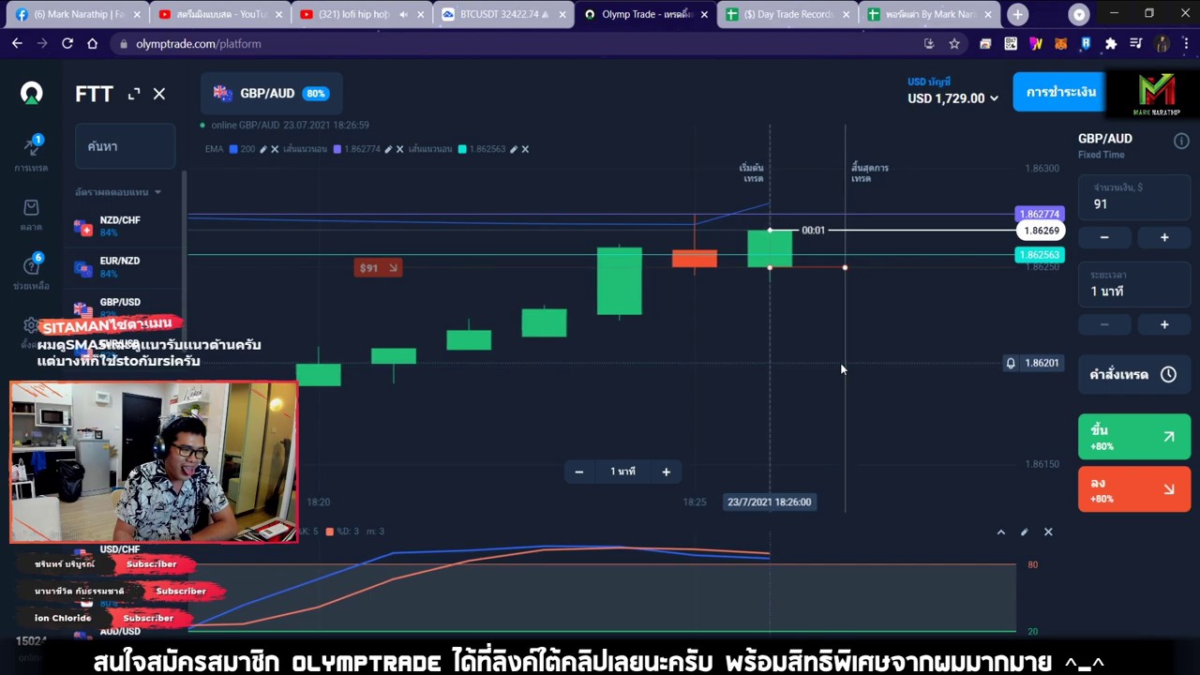
scroll(840, 366, down, 1)
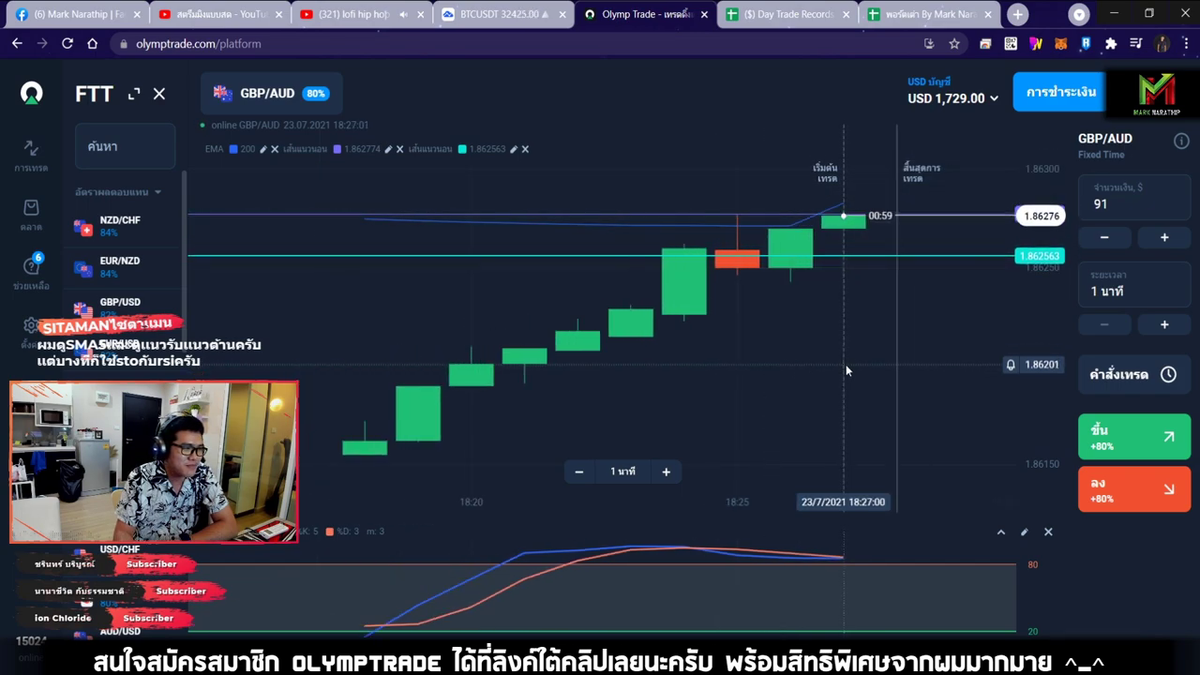
Step: In the Day Trade Records spreadsheet, record trade 1 as a loss (แพ้) with a profit rate of 80
click(786, 14)
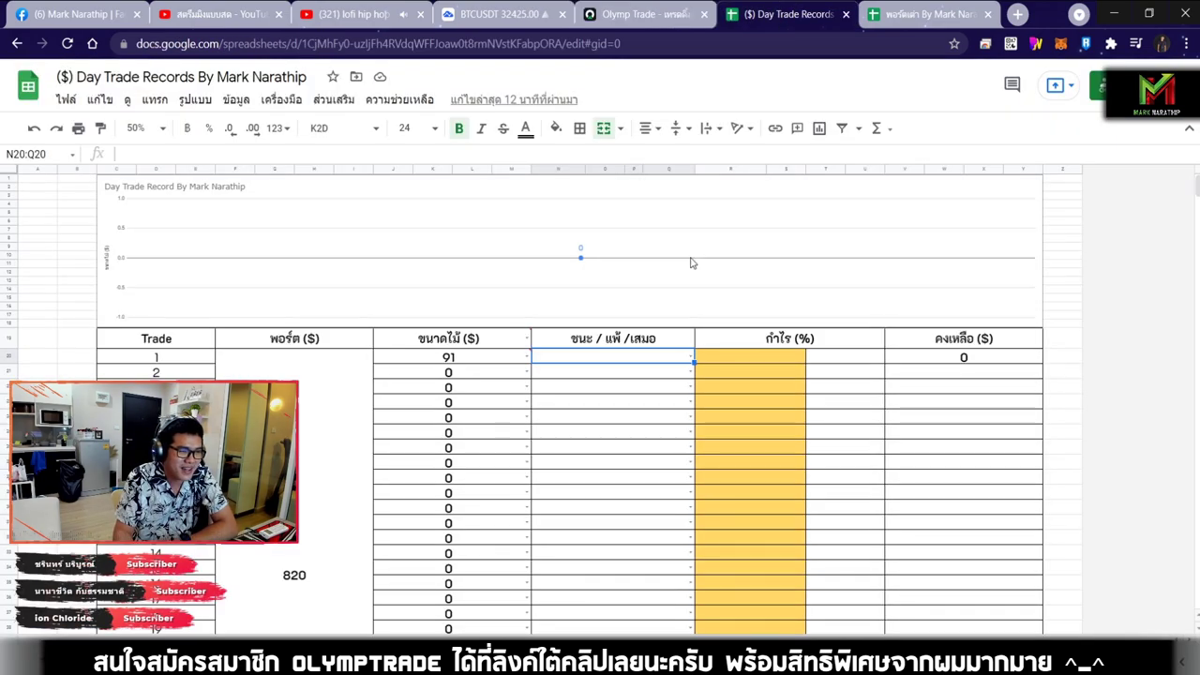
click(622, 9)
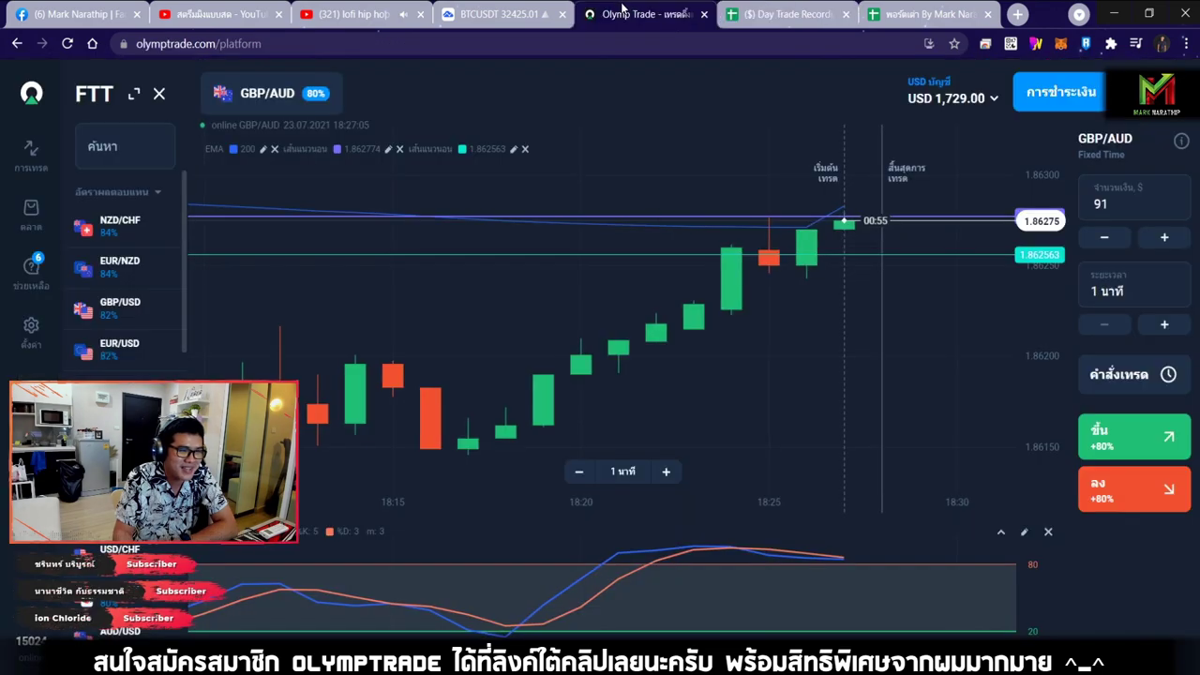
click(749, 17)
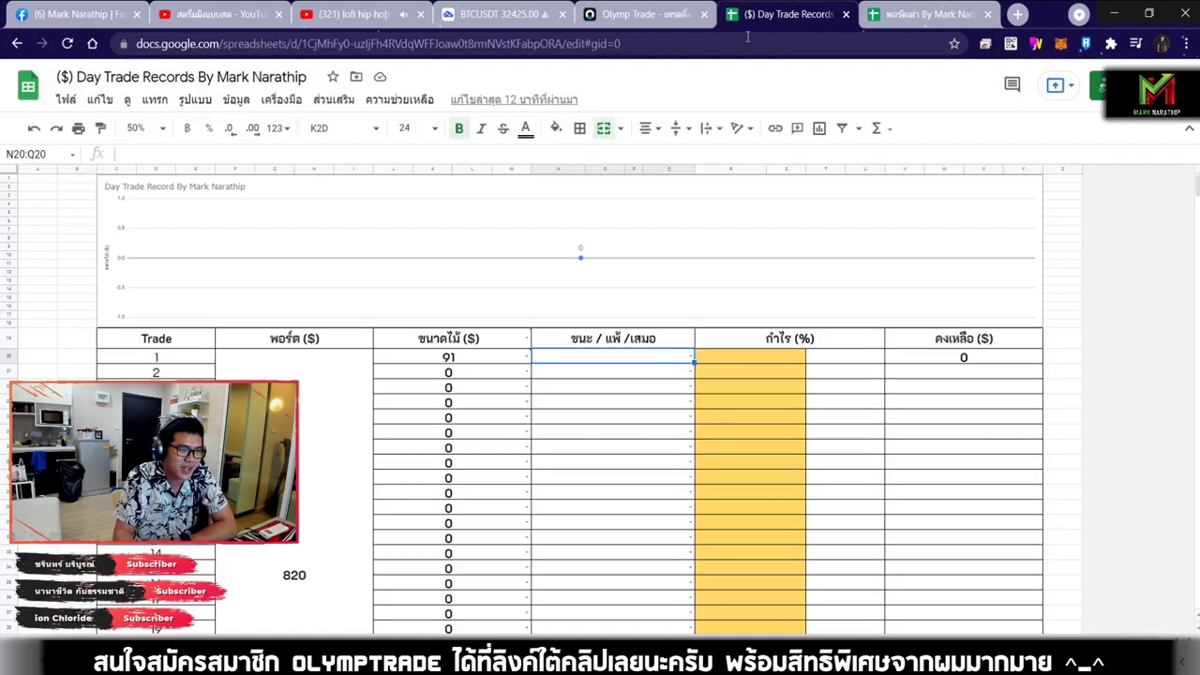
double_click(605, 362)
click(562, 399)
click(755, 363)
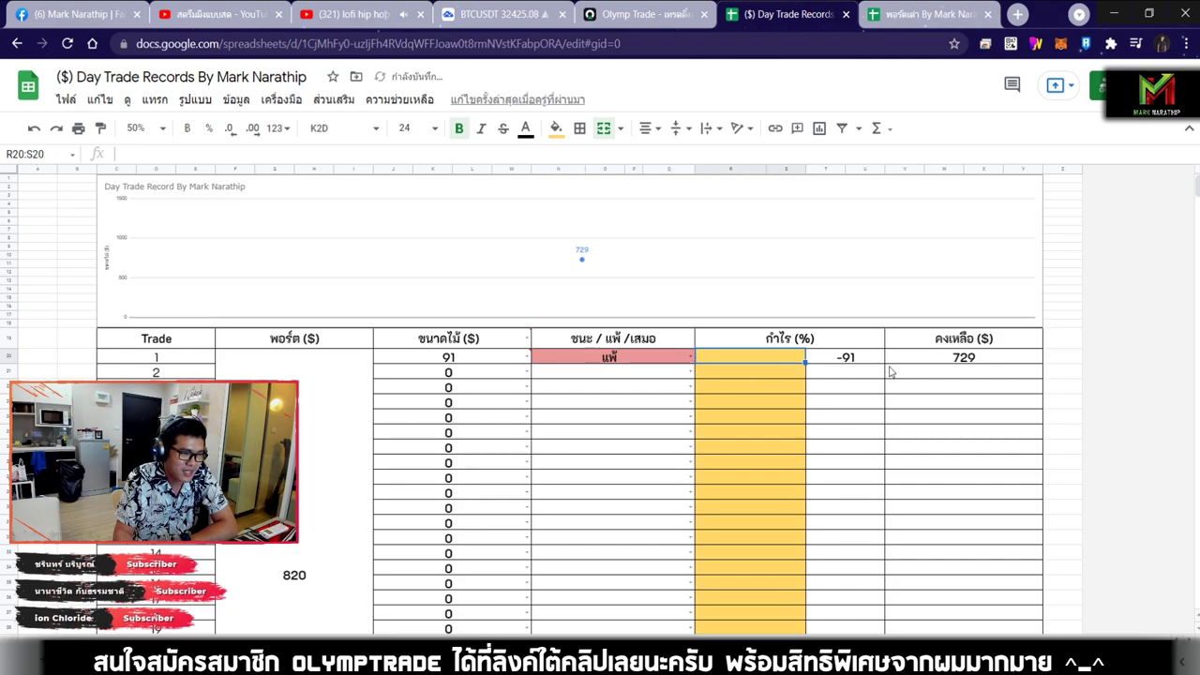
text(80)
key(Return)
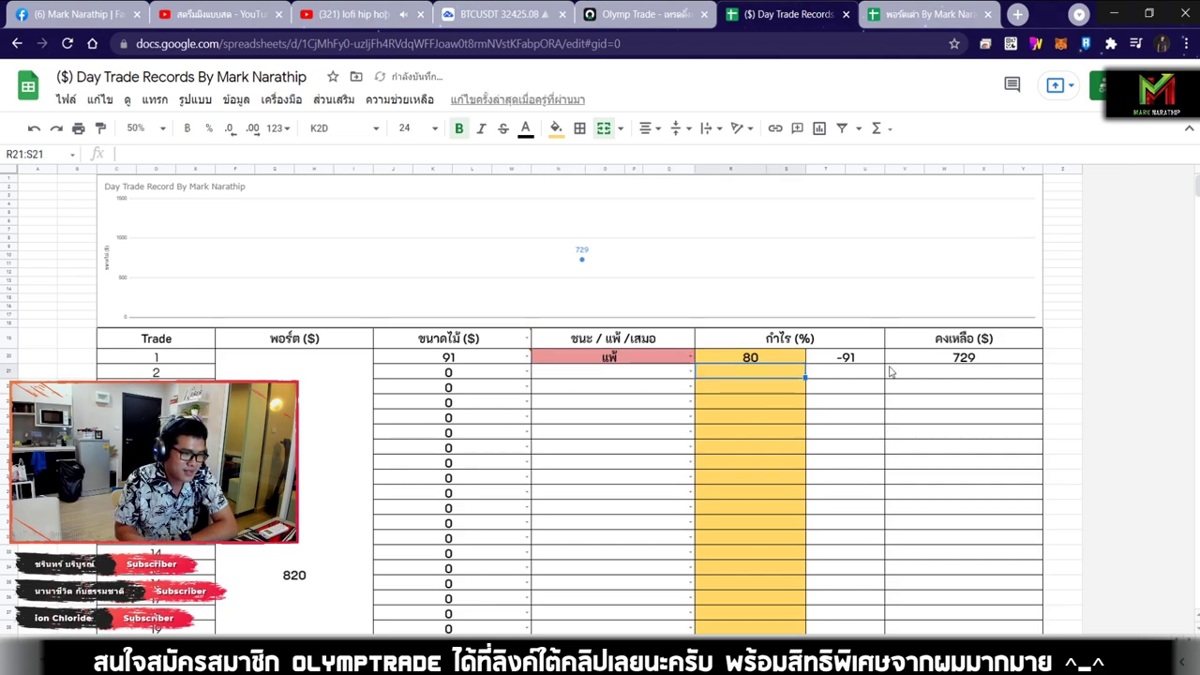
Step: Enter a trade size of 91 for trades 2 through 5 in the Day Trade Records table
click(494, 362)
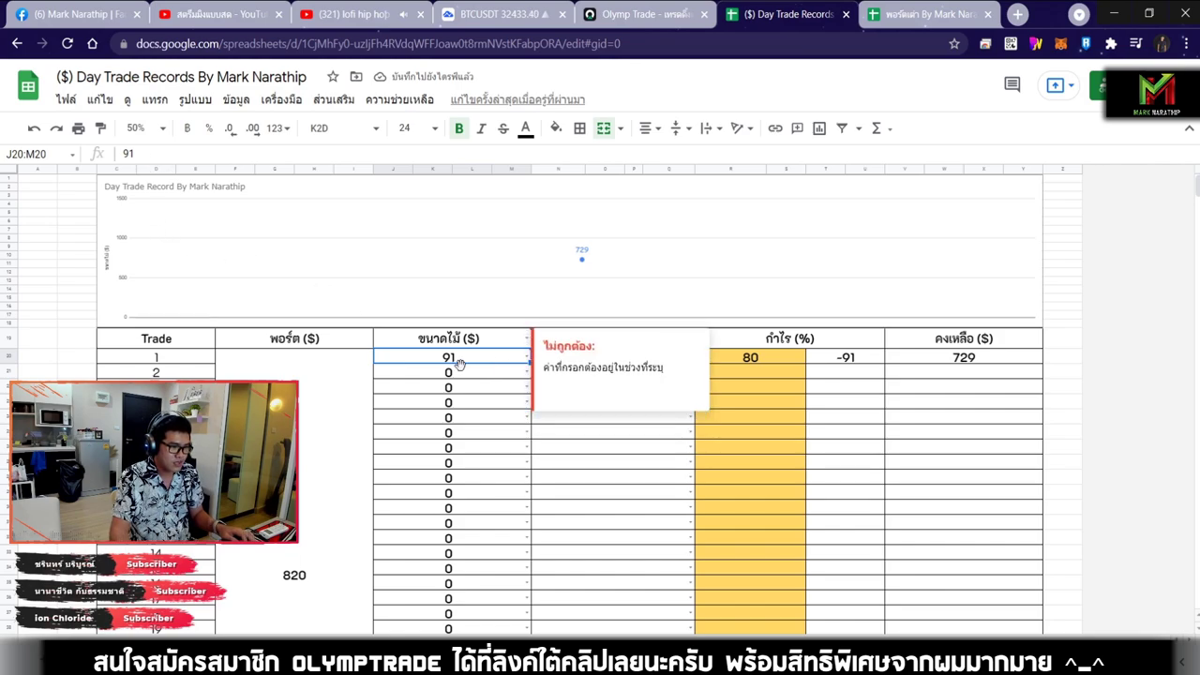
click(460, 372)
text(91)
key(Return)
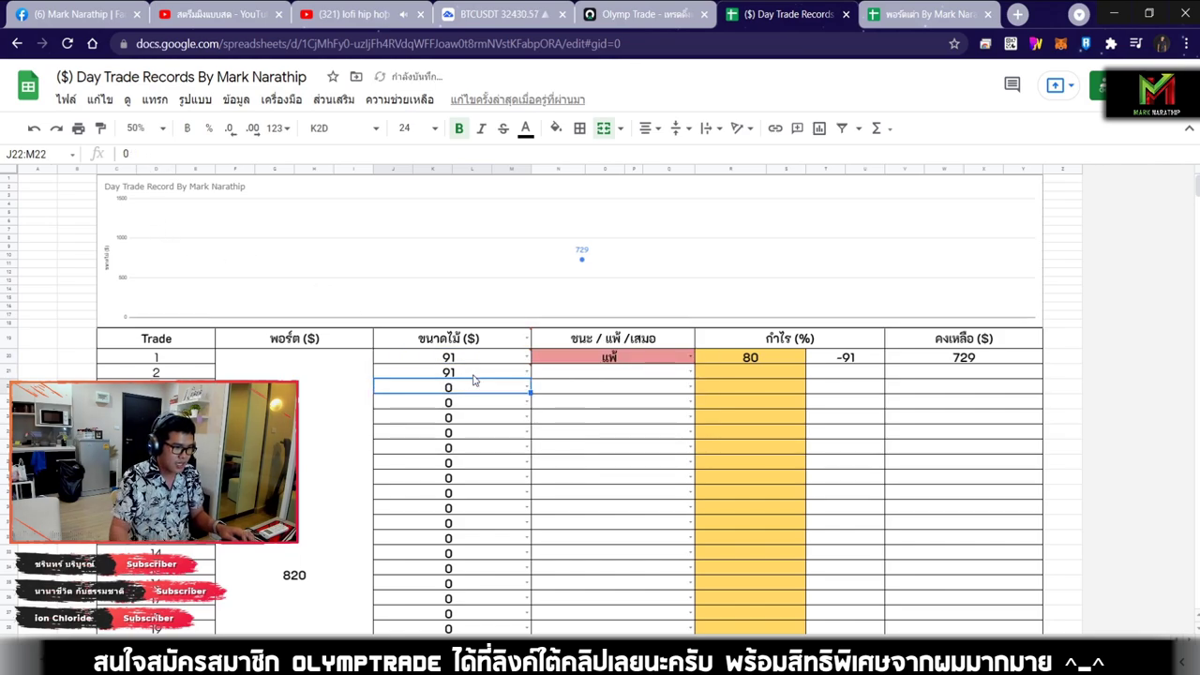
text(91)
key(Return)
text(91)
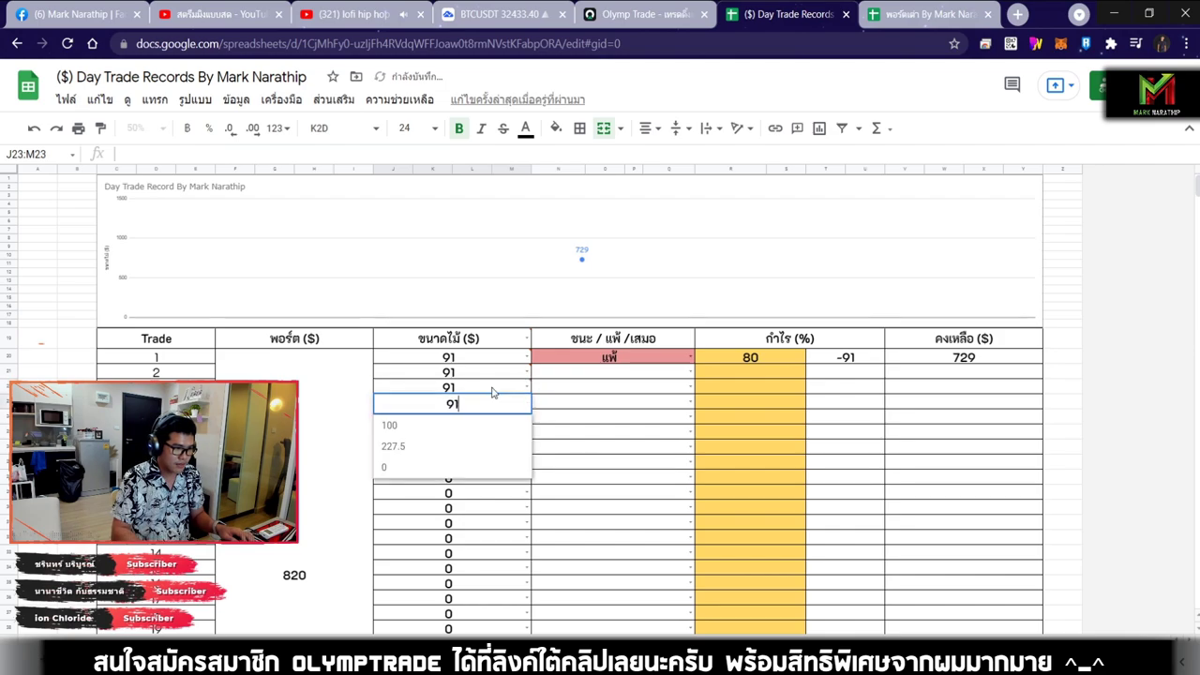
key(Return)
text(91)
key(Return)
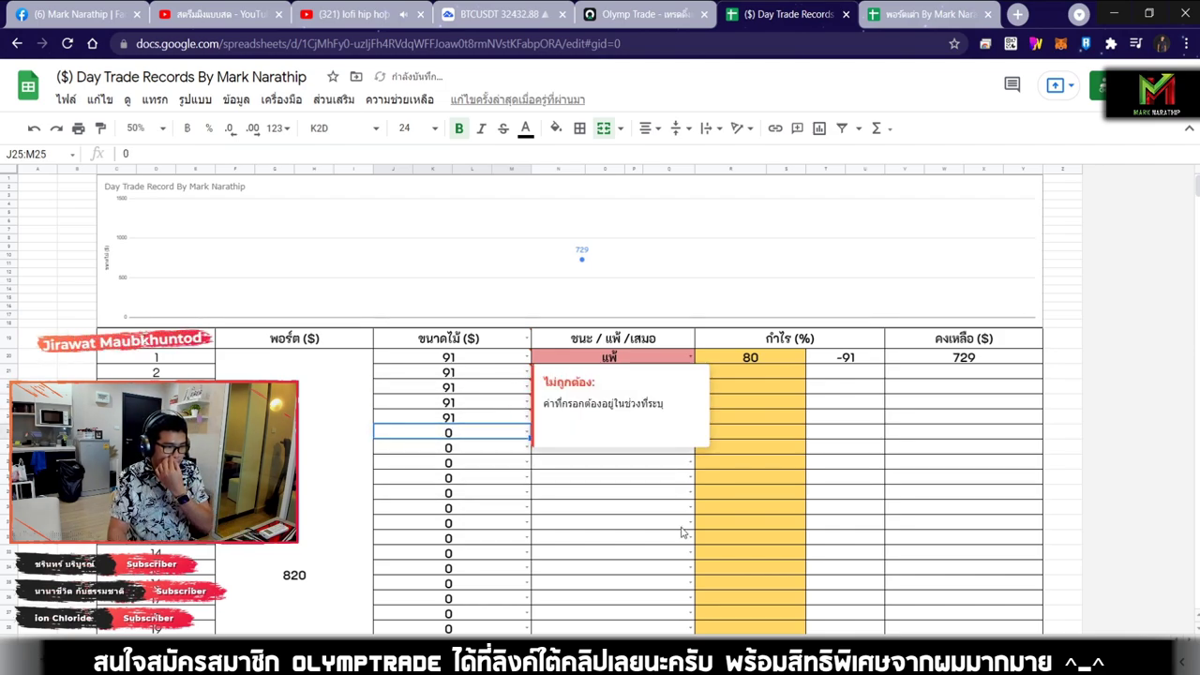
click(603, 374)
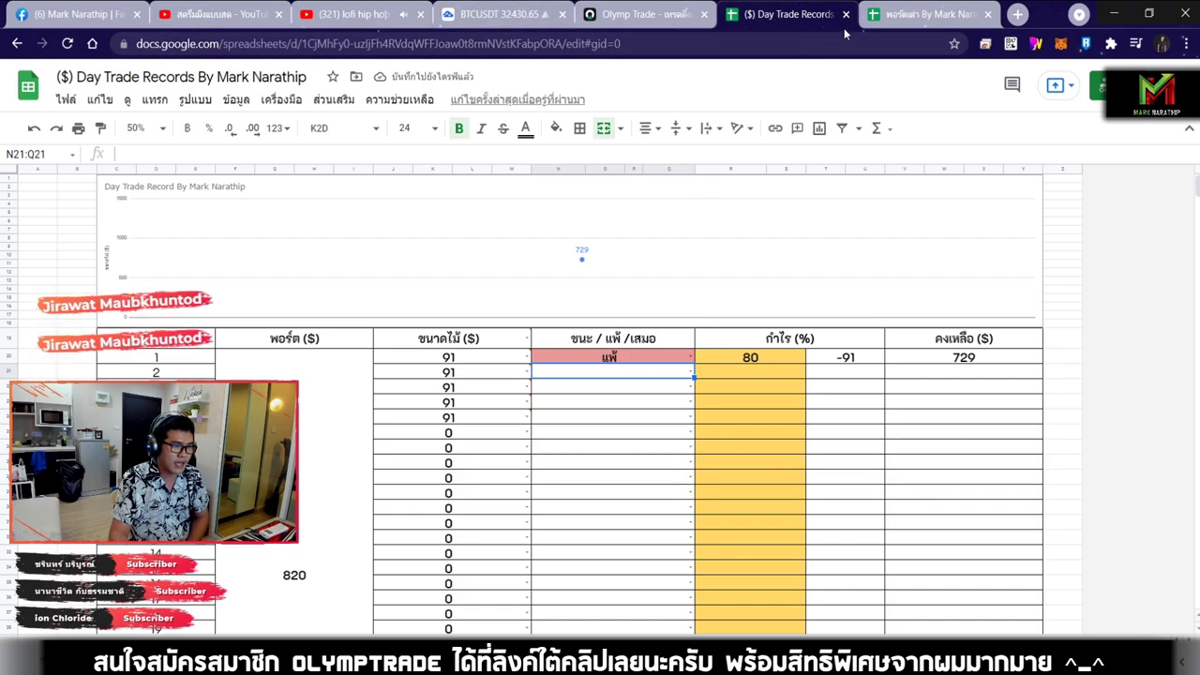
Step: Switch to the พอร์ตเต่า spreadsheet and enter -100.00% as the PNL of order 1 in the daily table
click(876, 17)
scroll(687, 353, down, 3)
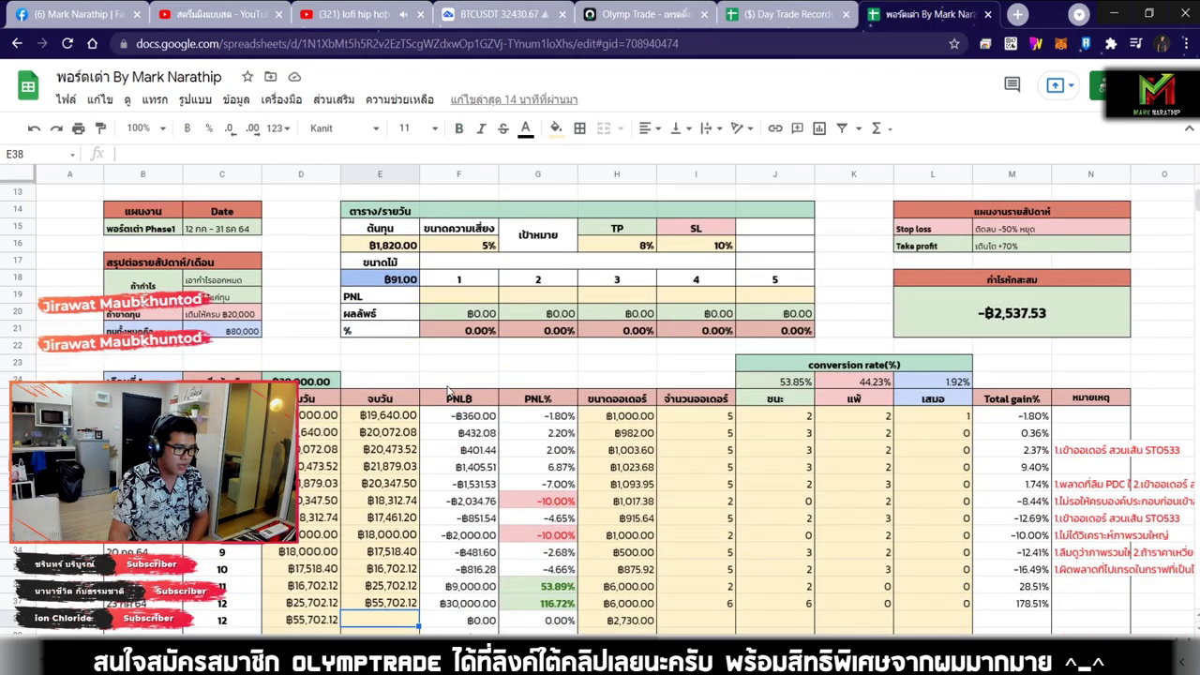
click(164, 128)
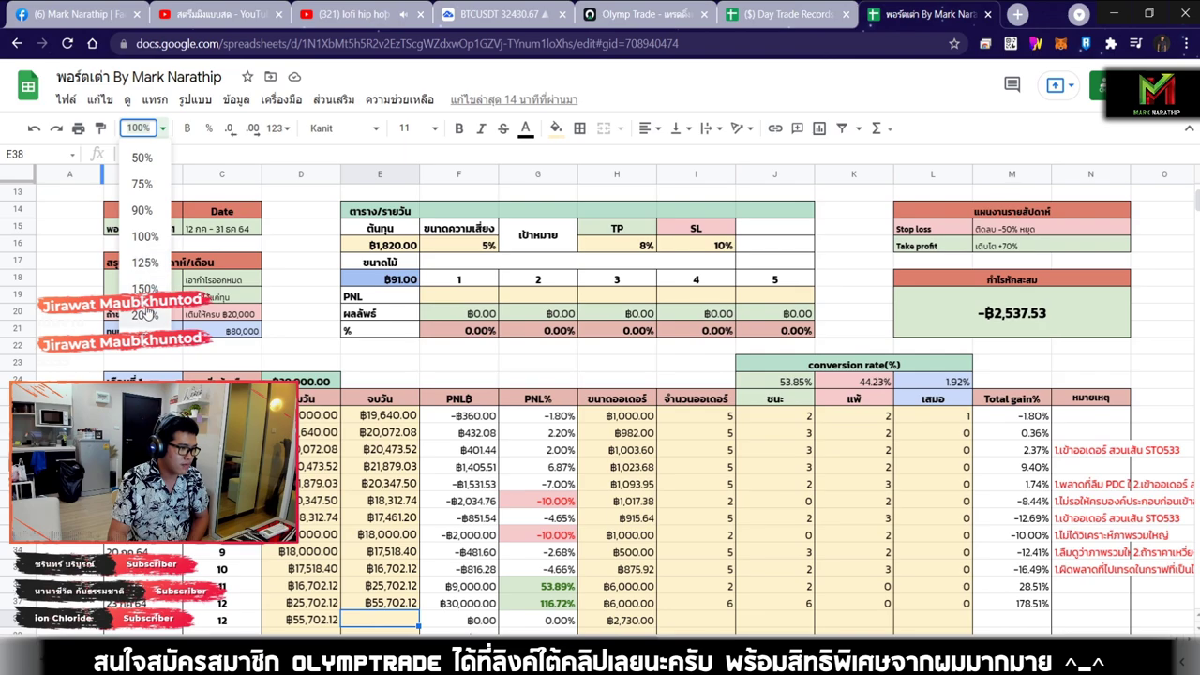
click(147, 314)
scroll(600, 403, right, 3)
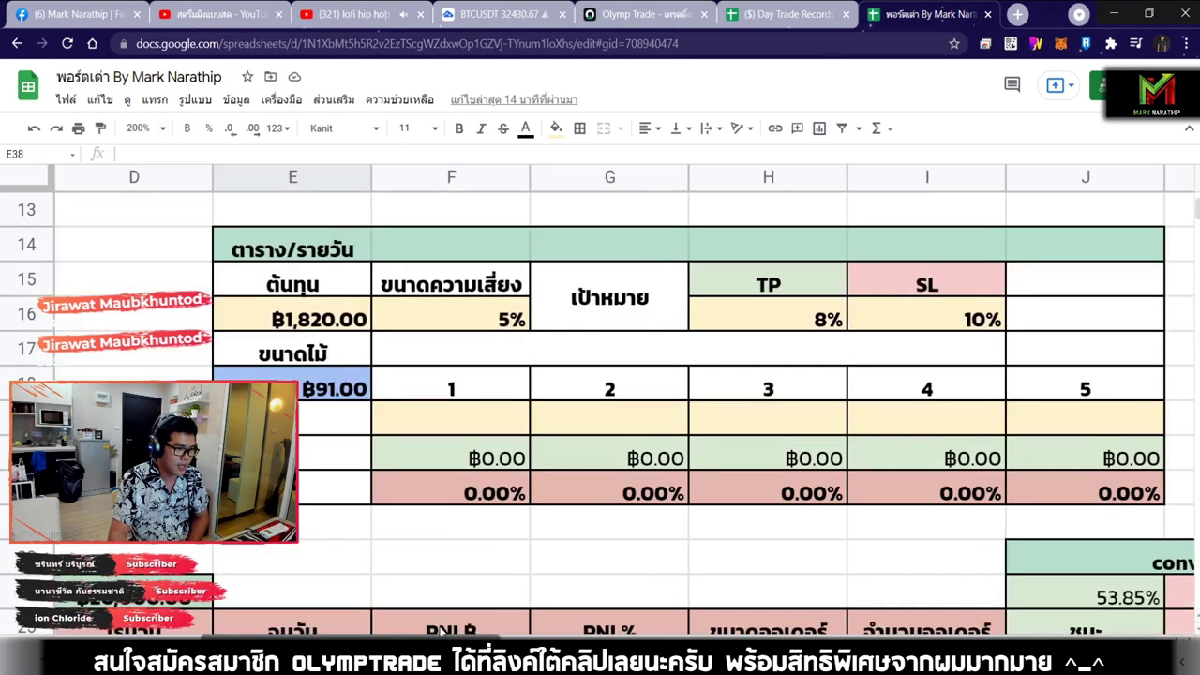
click(459, 421)
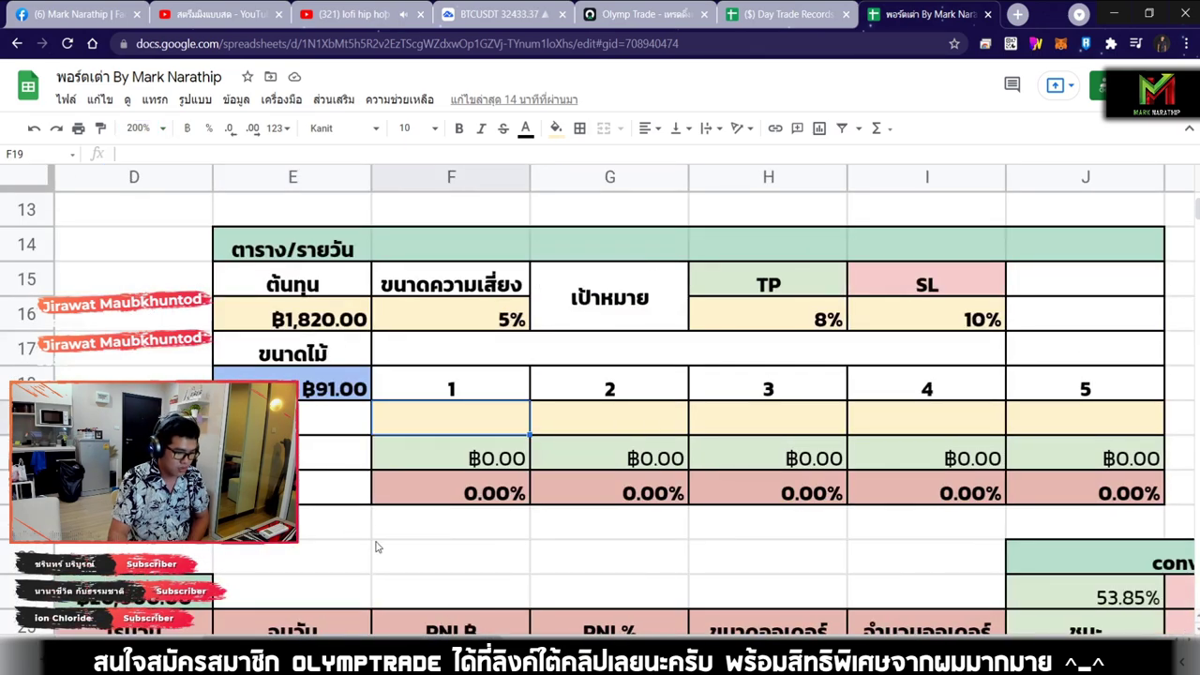
text(-100.00)
key(Return)
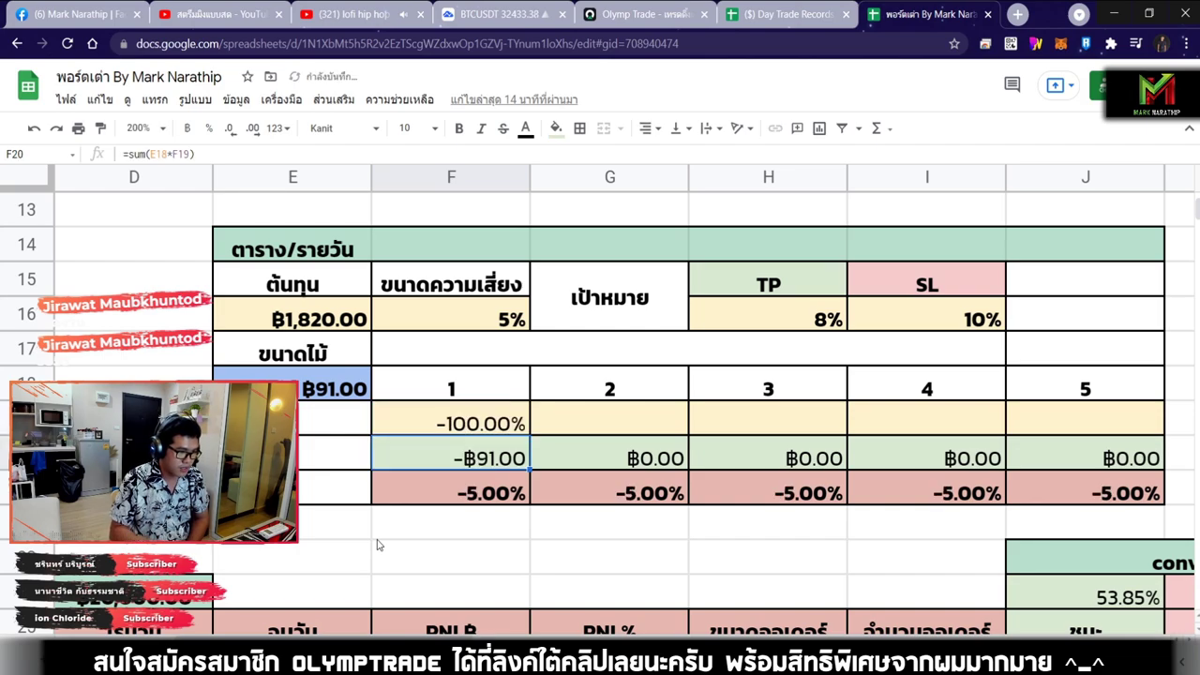
click(607, 429)
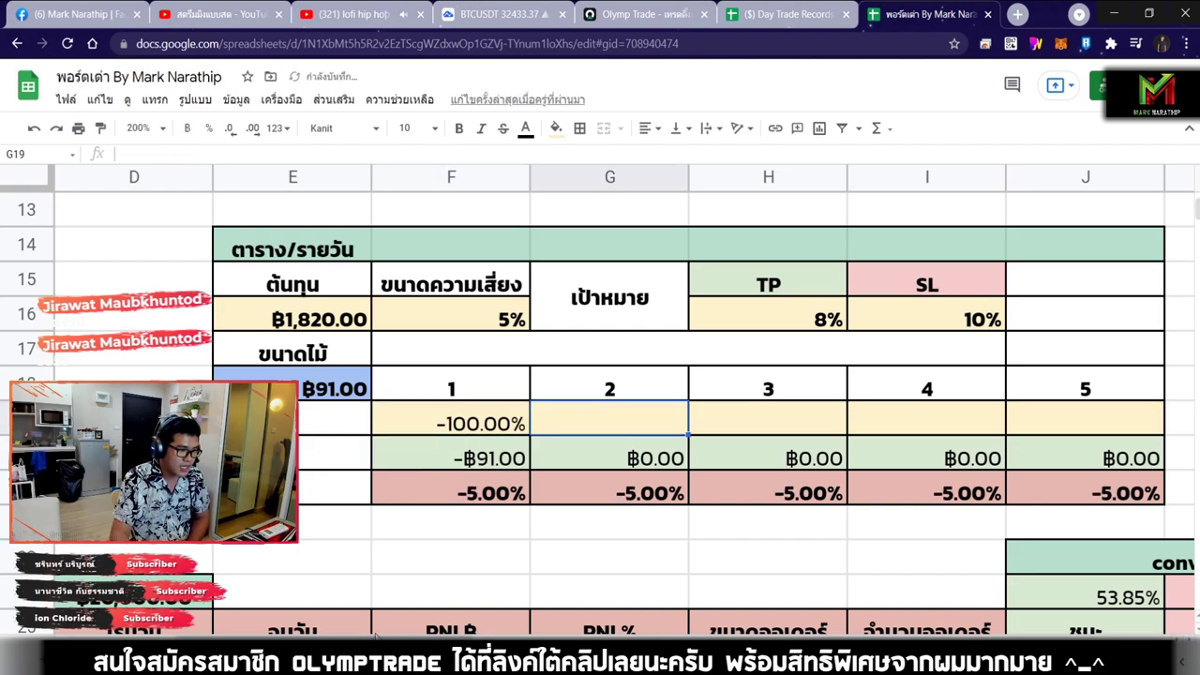
scroll(610, 422, right, 2)
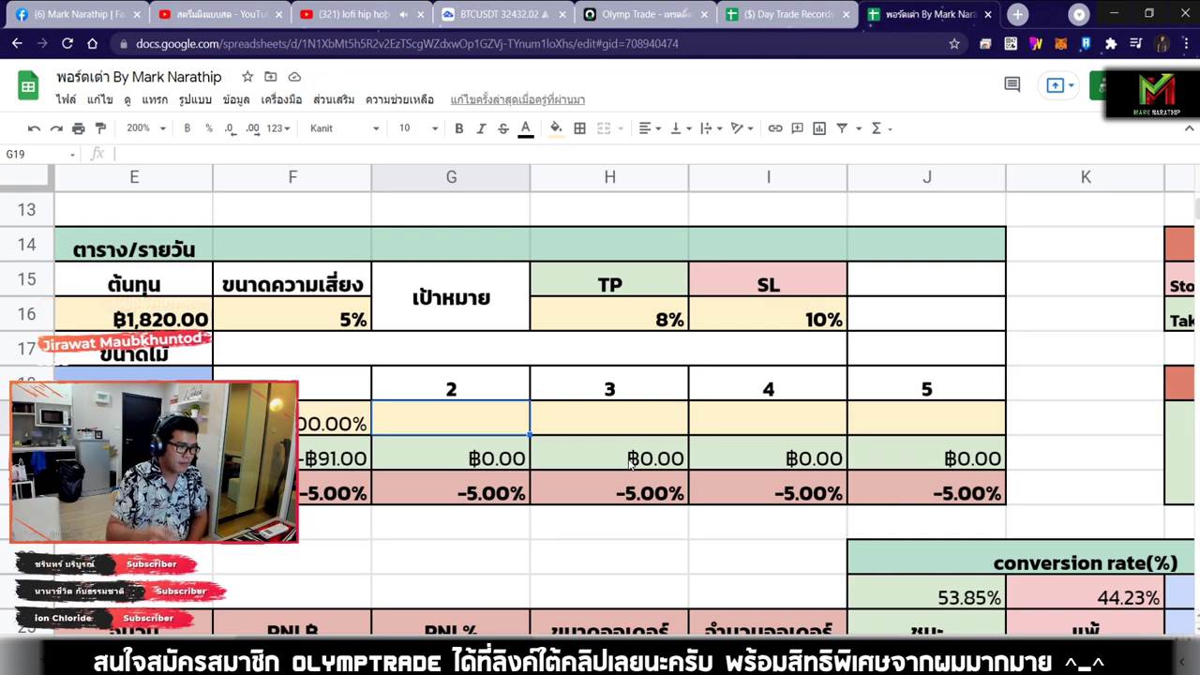
Step: Return to Olymp Trade, review the GBP/AUD and NZD/CHF charts, and switch the chart to EUR/NZD
click(624, 21)
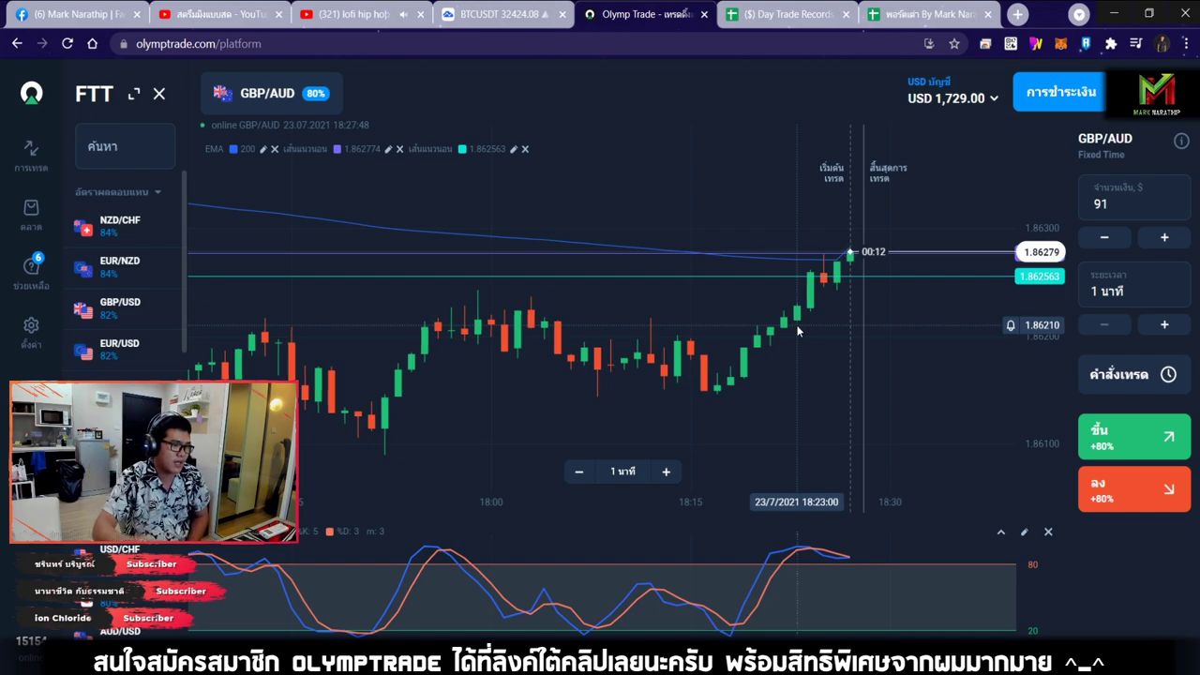
scroll(804, 258, down, 6)
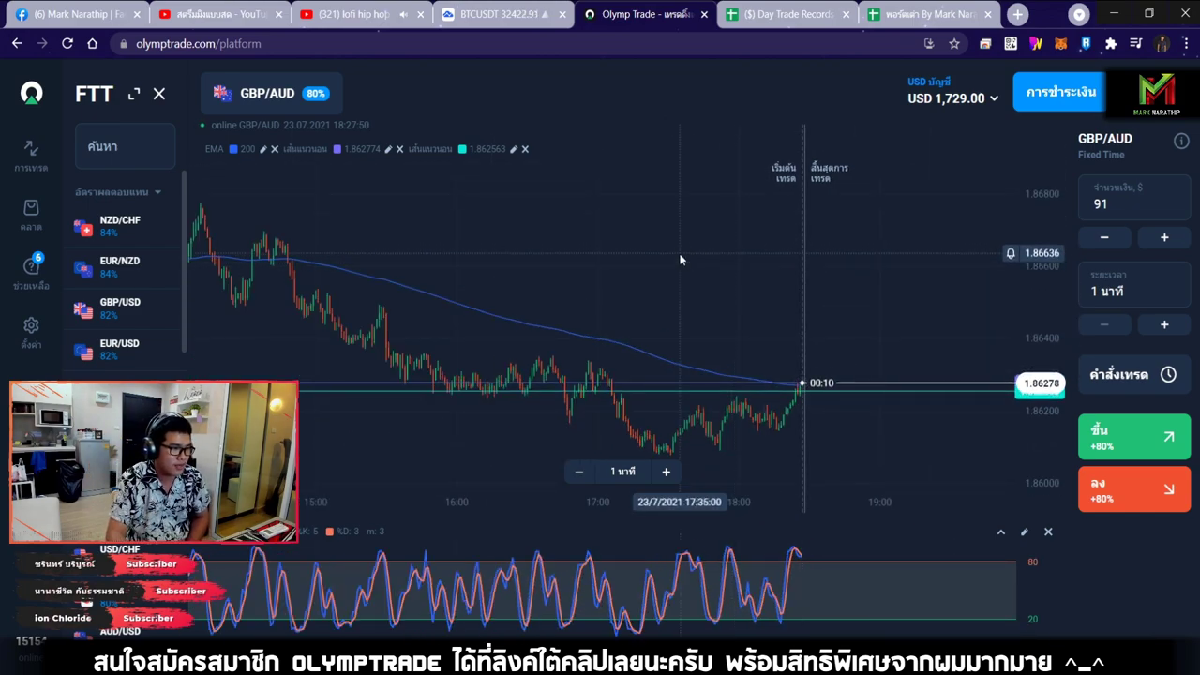
click(121, 225)
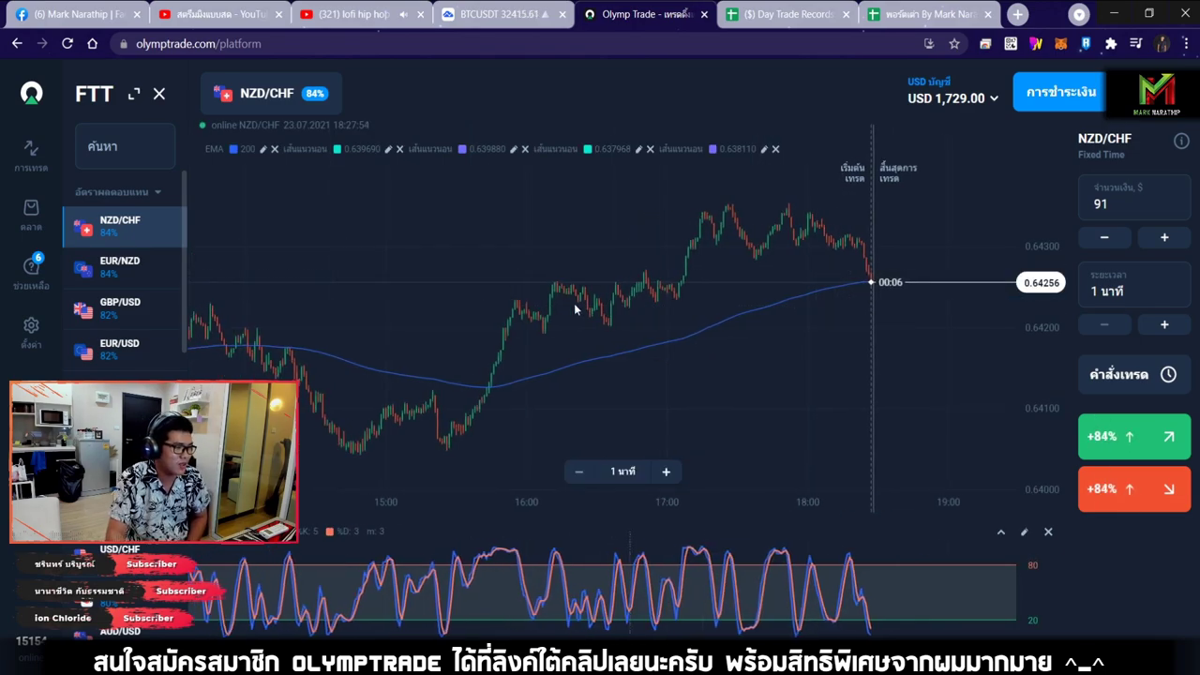
click(134, 270)
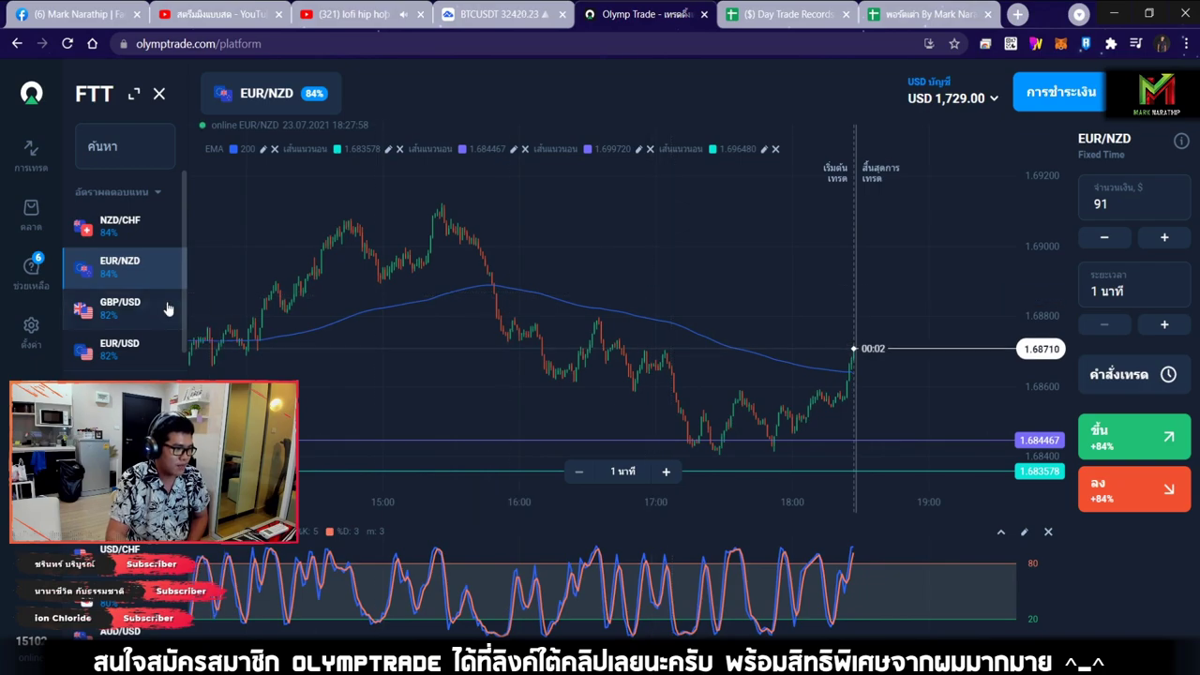
key(ctrl+Tab)
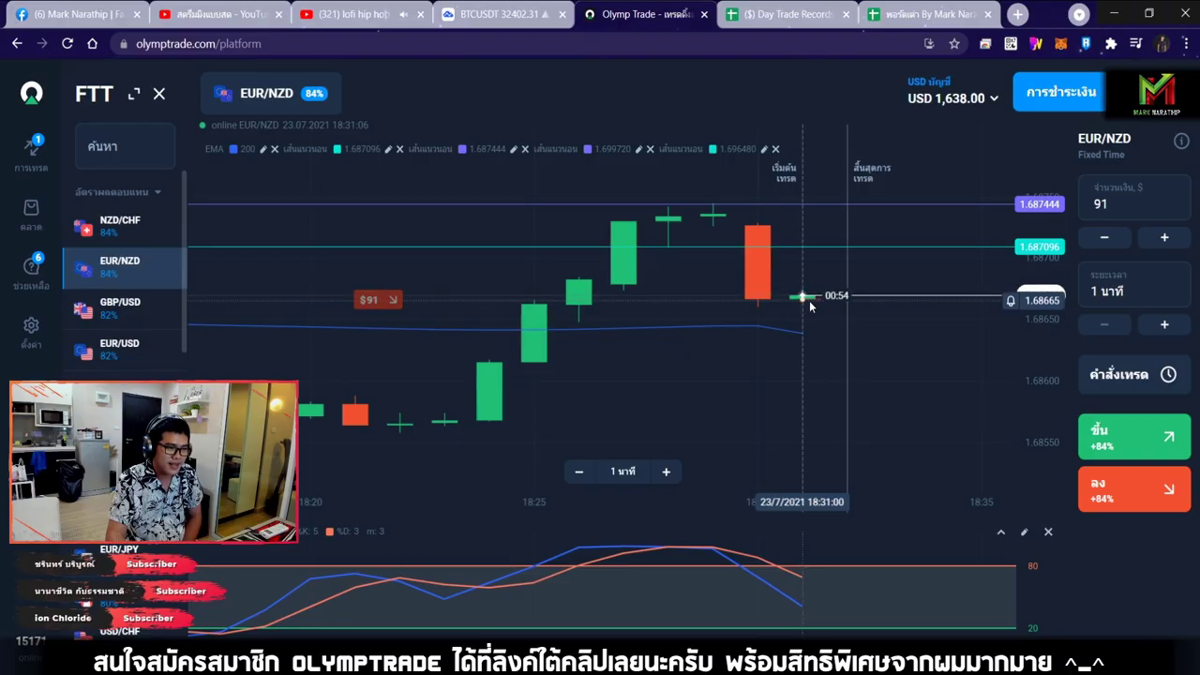
drag(809, 326, 821, 328)
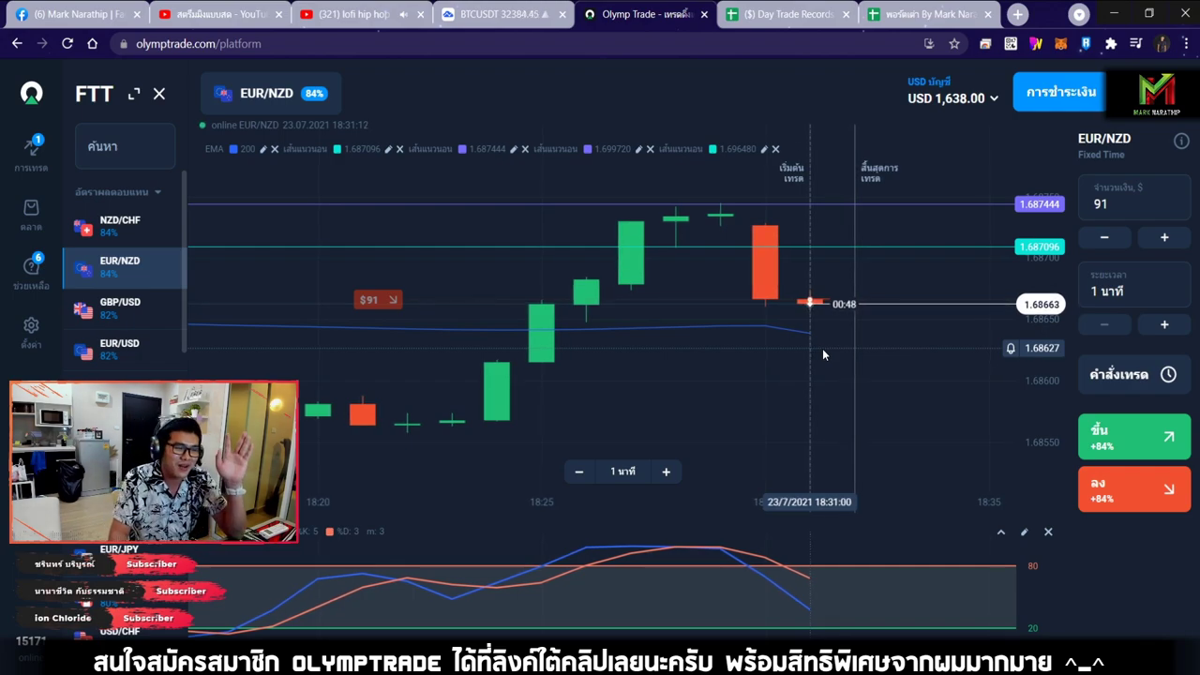
Step: Draw two arrows on the zoomed-out EUR/NZD chart to illustrate the overall downtrend
scroll(823, 348, down, 10)
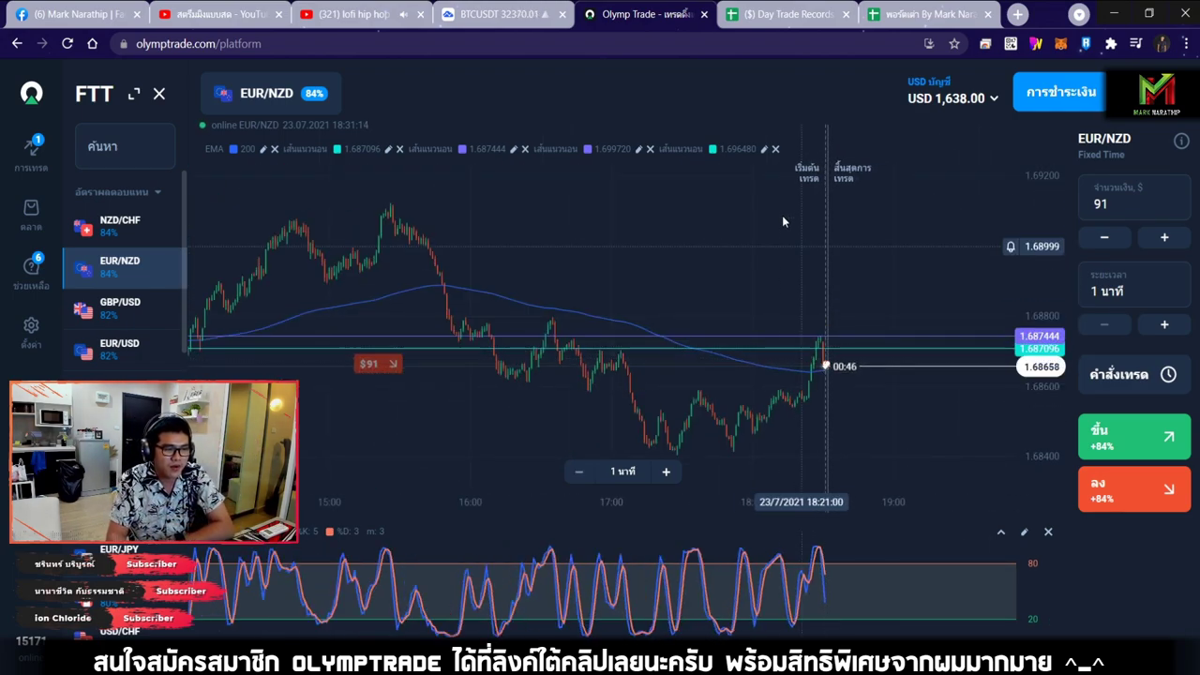
scroll(836, 226, up, 2)
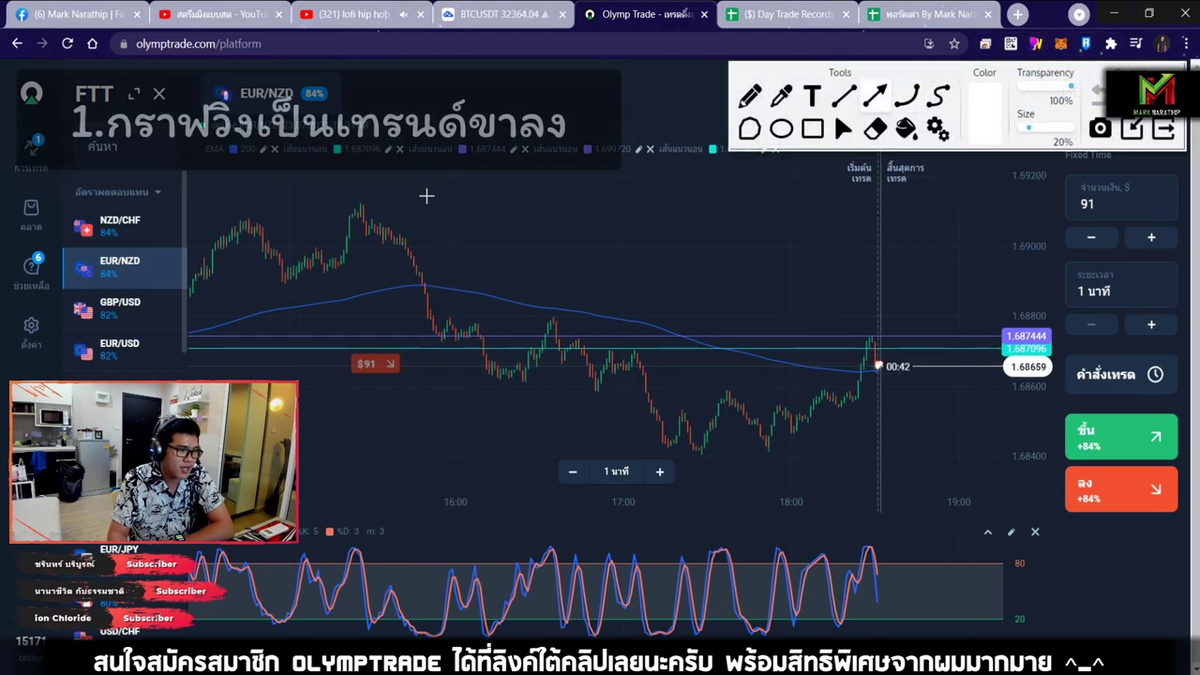
drag(356, 195, 645, 246)
drag(853, 311, 897, 321)
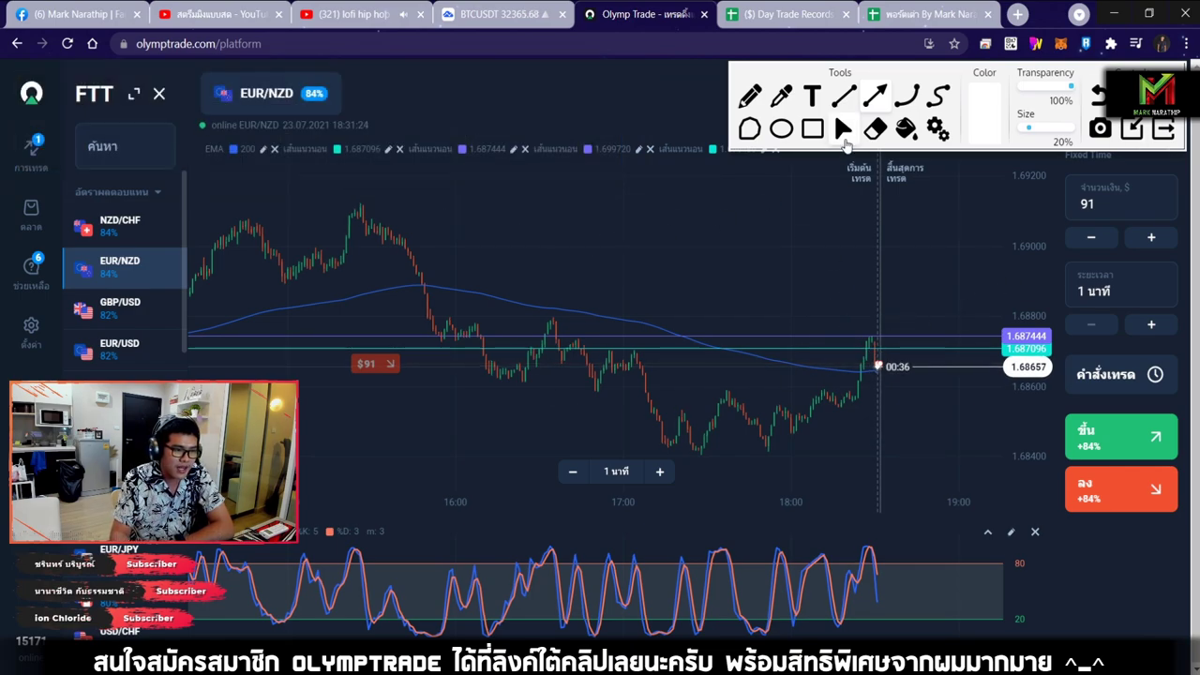
Step: Draw one arrow along the recent EUR/NZD rise and three arrows falling away from its peak to illustrate the expected reversal
scroll(870, 299, up, 5)
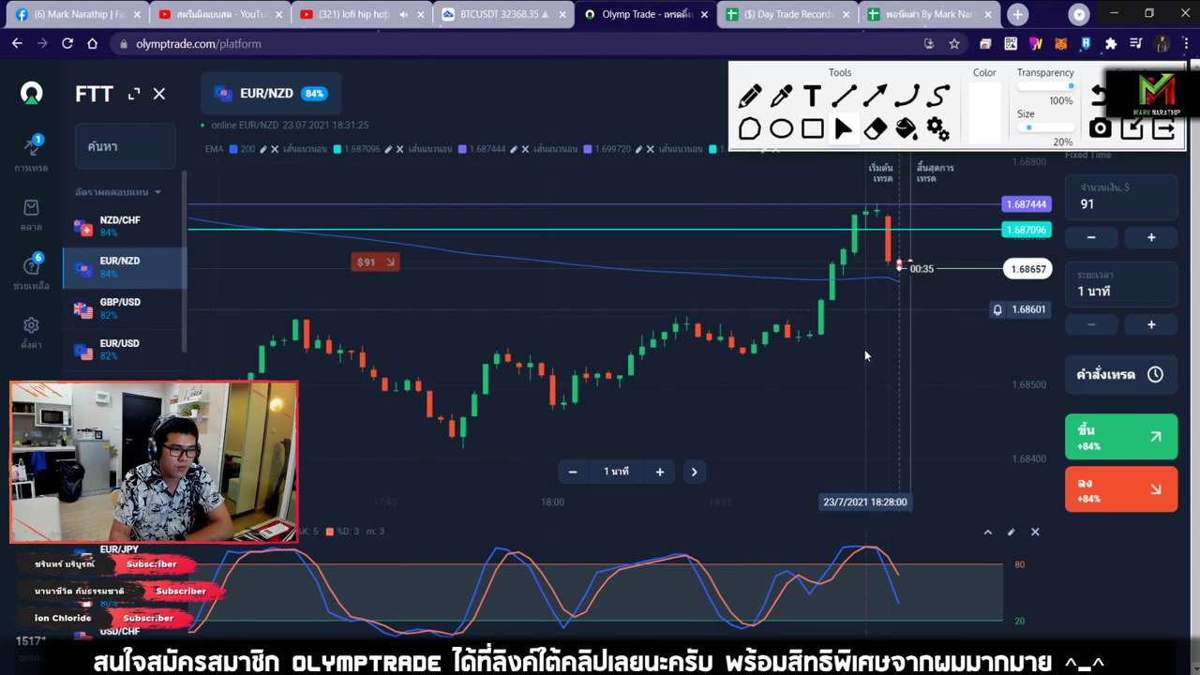
click(872, 96)
drag(814, 206, 971, 405)
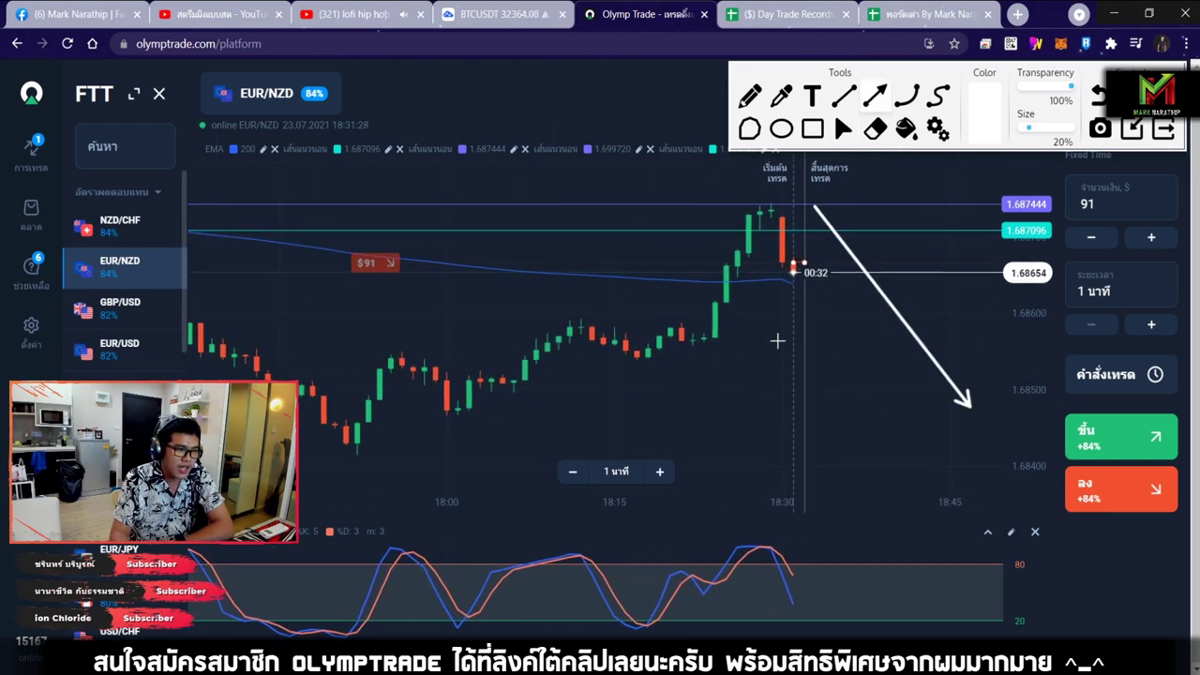
mouse_move(330, 443)
mouse_down()
mouse_move(647, 341)
mouse_move(759, 222)
mouse_up()
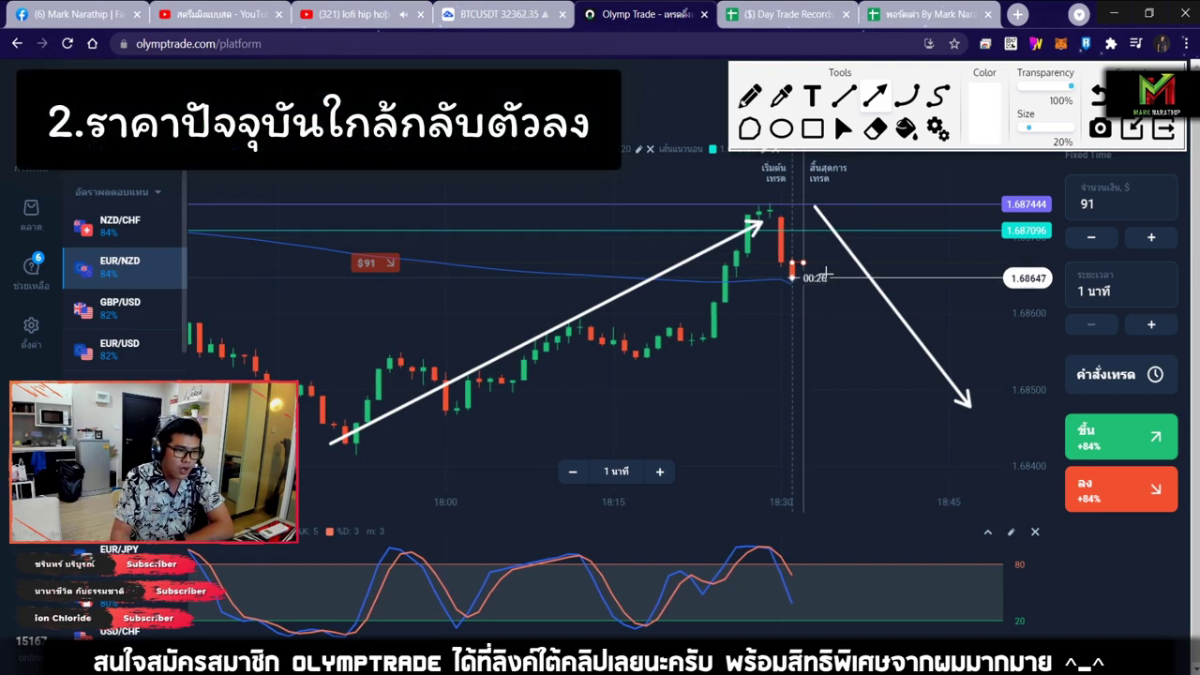
drag(794, 216, 896, 405)
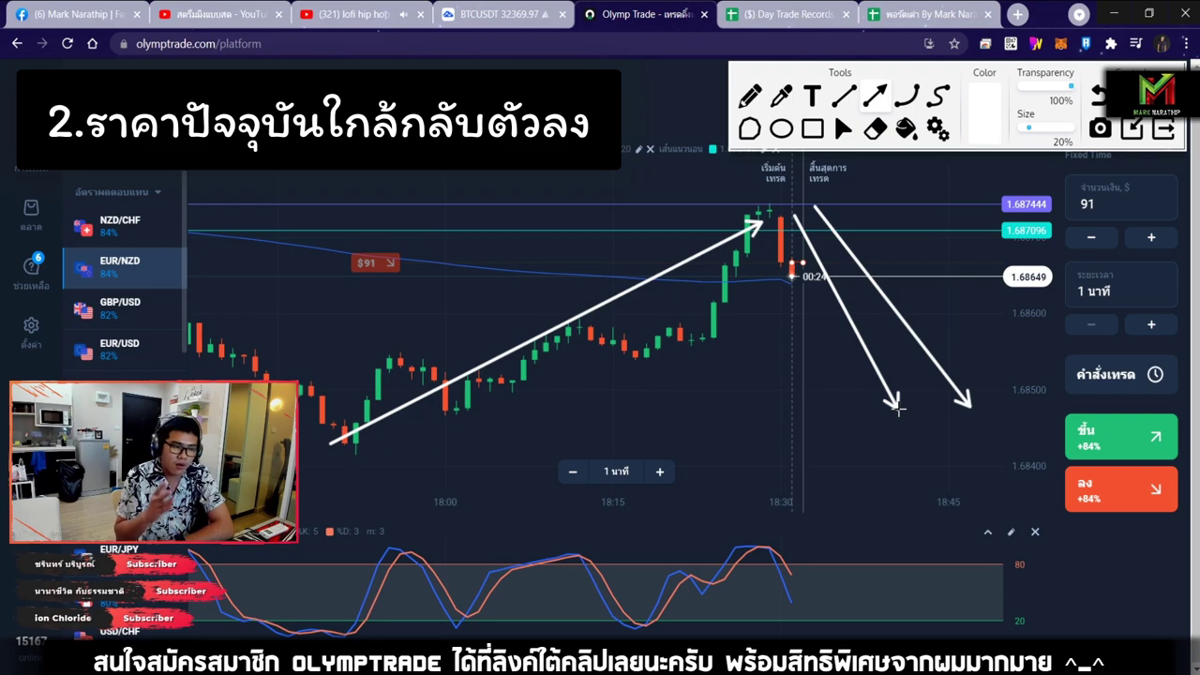
drag(821, 195, 991, 355)
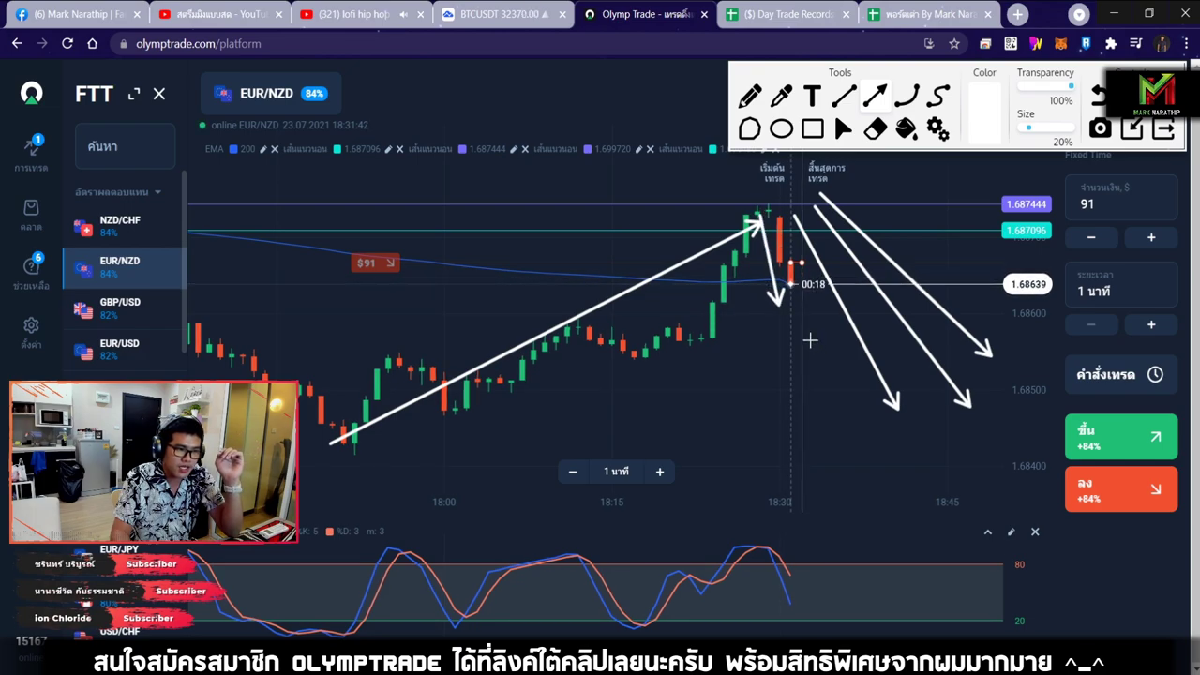
Step: Draw two downward arrows over the stochastic indicator's latest decline and close the annotation overlay
drag(761, 500, 825, 563)
drag(719, 527, 786, 606)
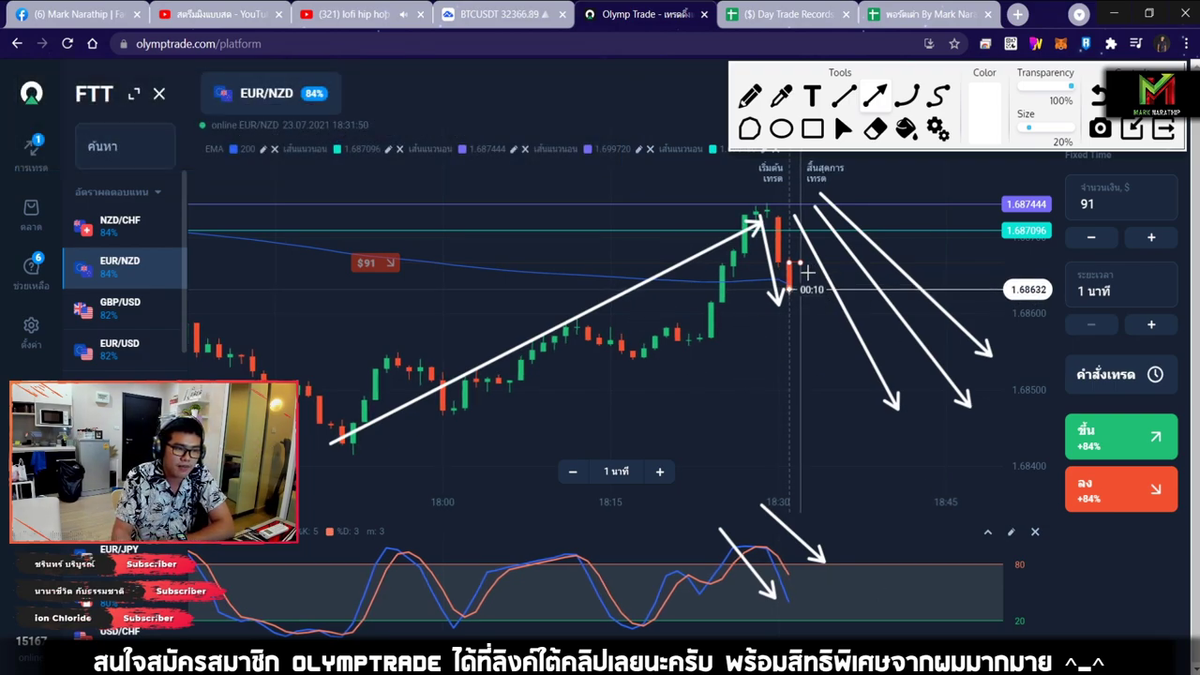
click(1164, 131)
click(1167, 139)
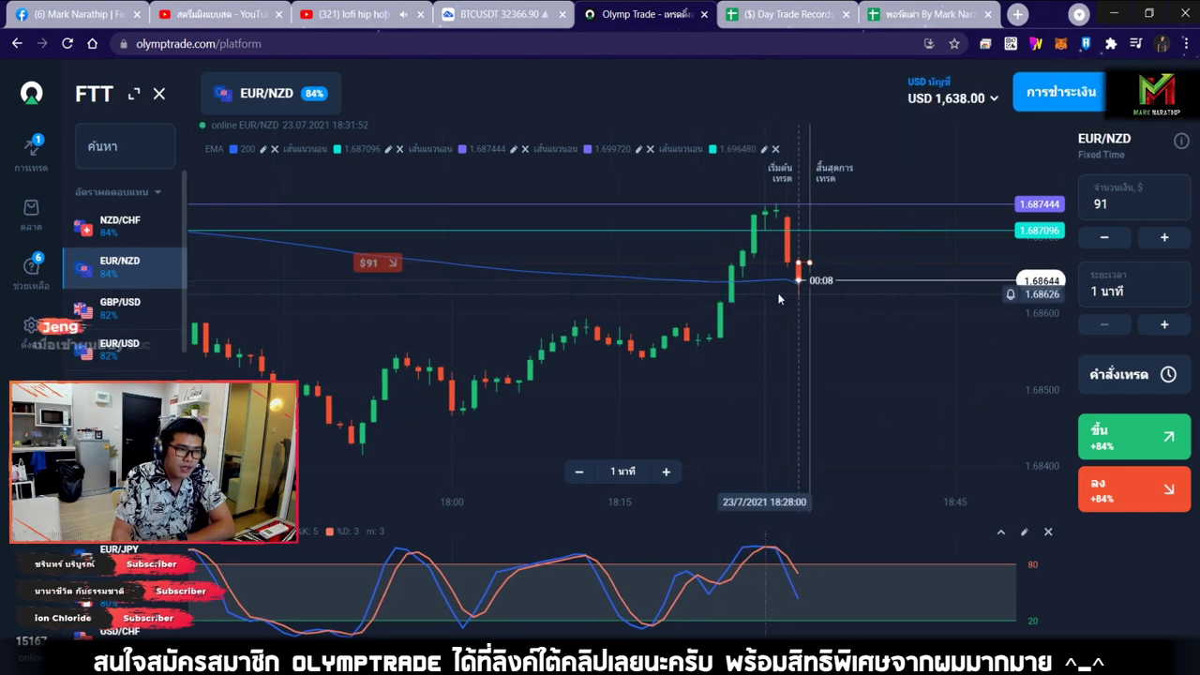
scroll(781, 292, up, 5)
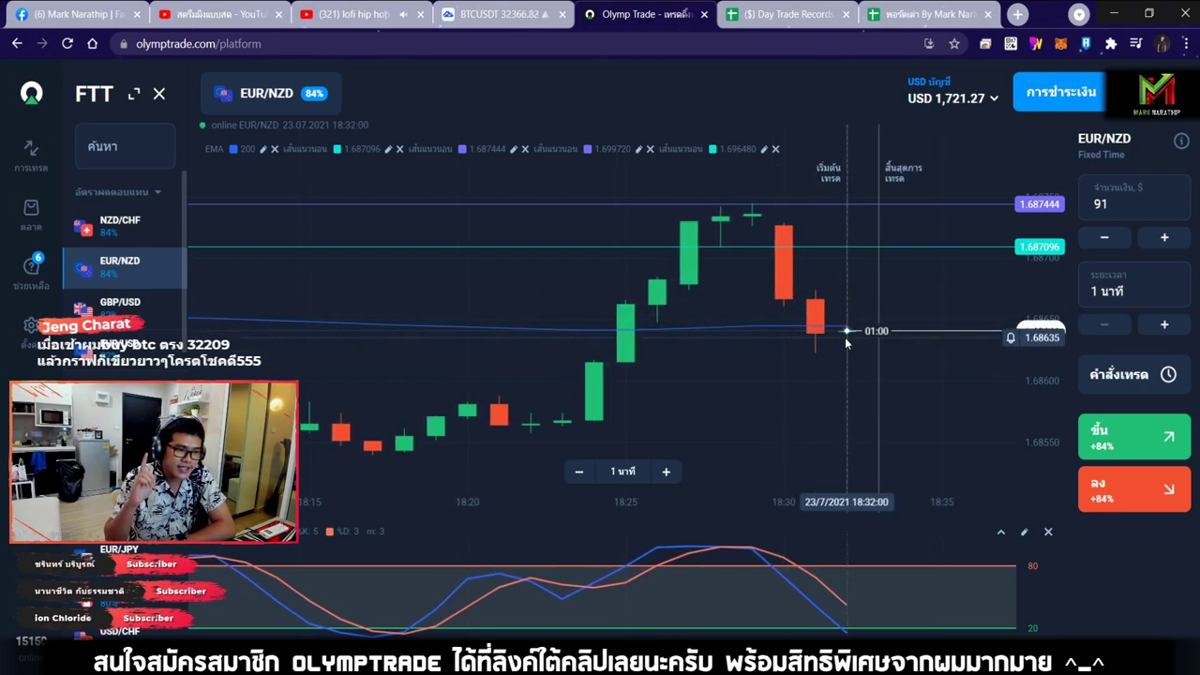
Step: Switch to the Day Trade Records spreadsheet and record trade 2 as a win (ชนะ) with a profit rate of 80
click(769, 14)
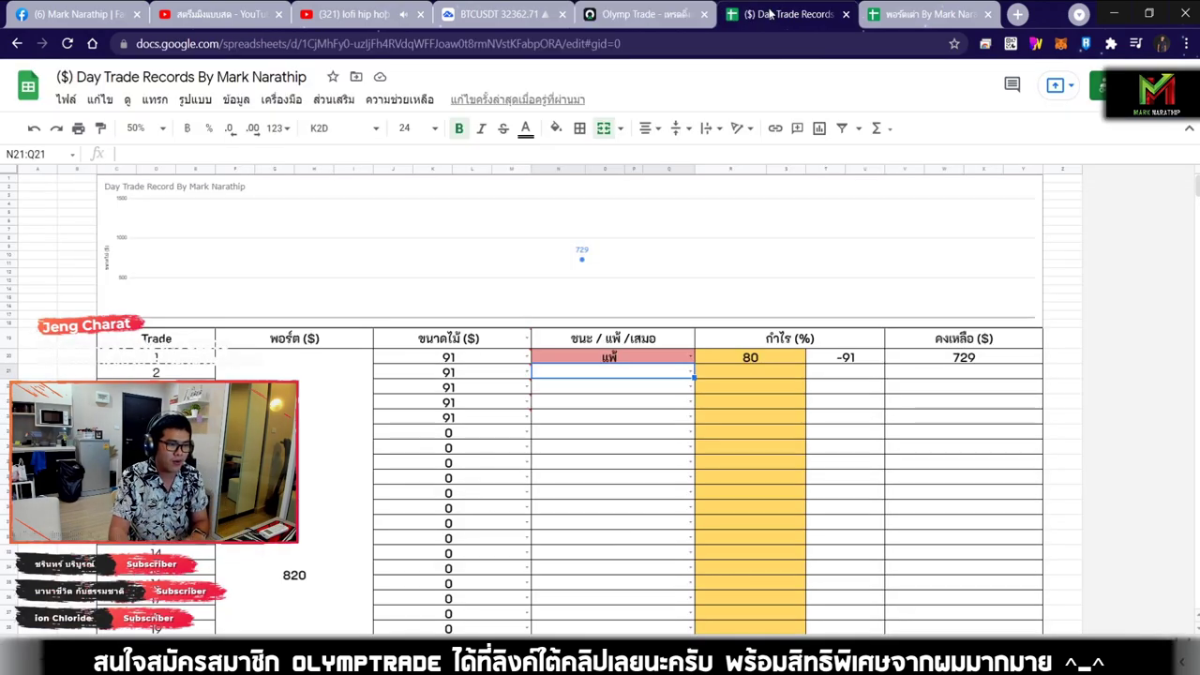
double_click(597, 378)
click(562, 392)
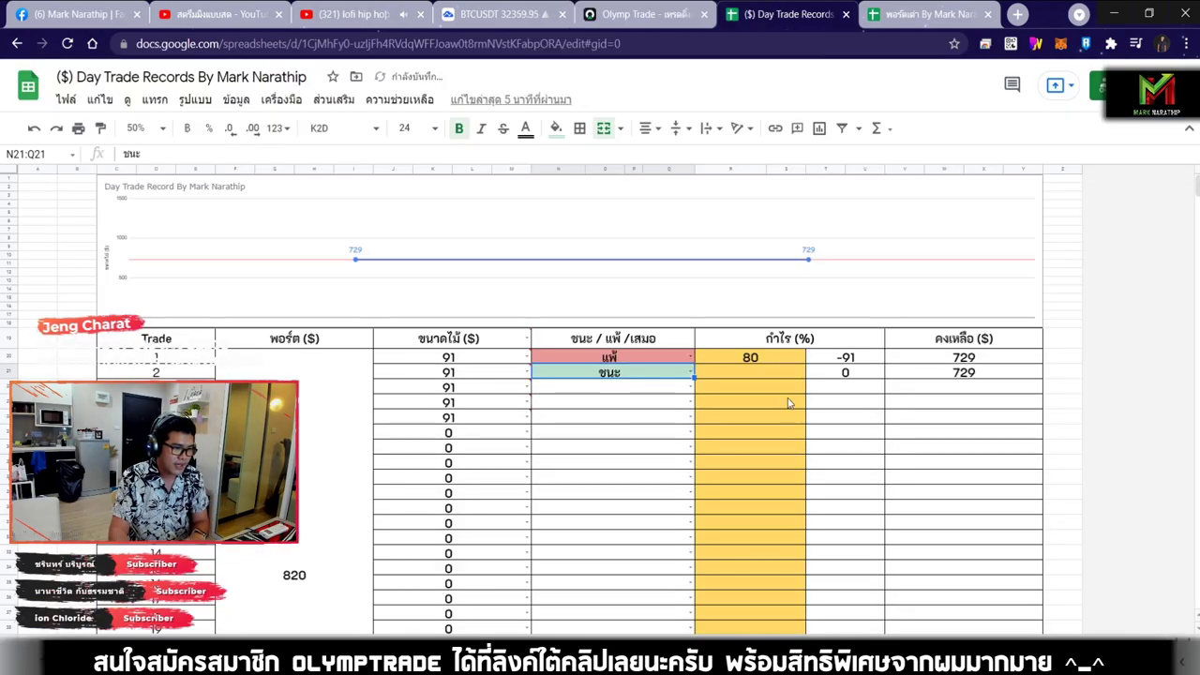
click(769, 382)
text(80)
key(Return)
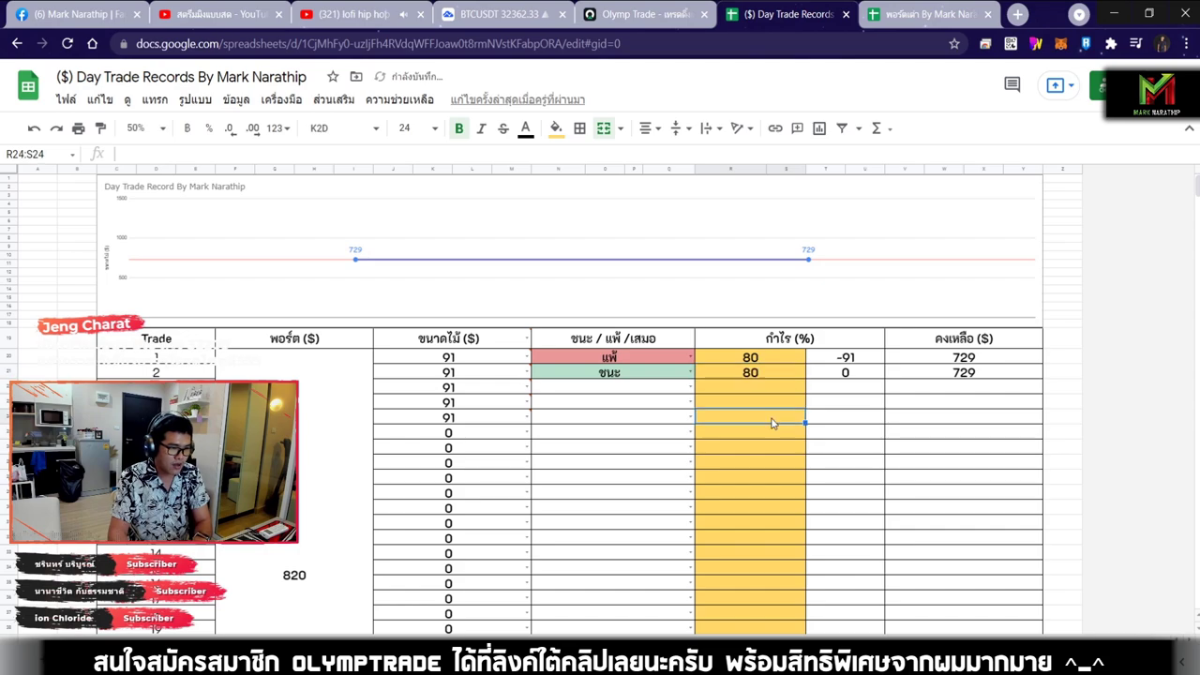
Step: Check the EUR/NZD payout rate in Olymp Trade and set trade 2's profit rate to 84 in Day Trade Records
click(638, 15)
key(ctrl+Tab)
click(750, 373)
text(84)
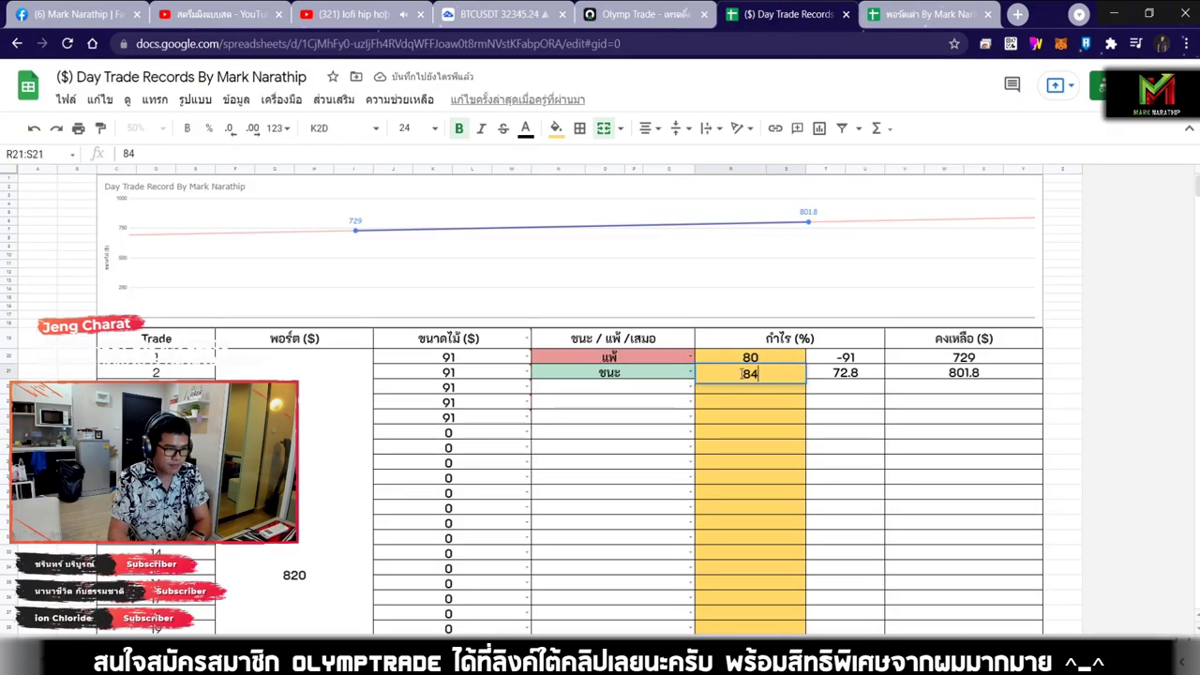
key(Return)
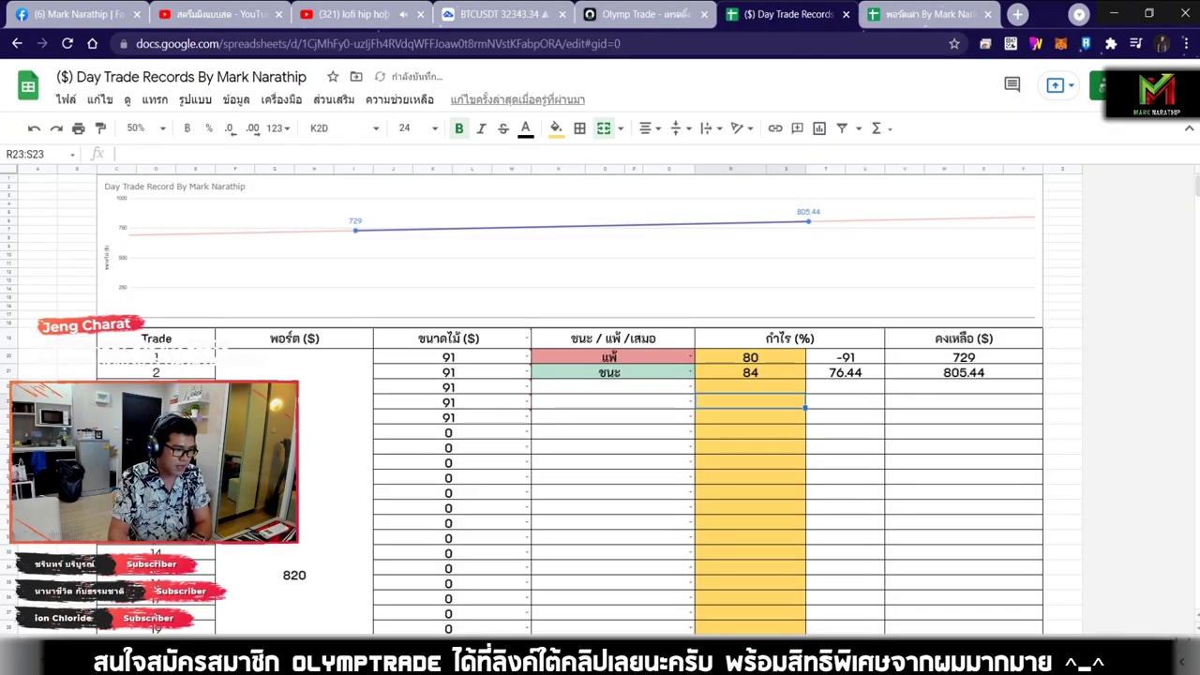
Step: Compare the Olymp Trade account balance with the Day Trade Records table and review the total profit in its summary row
key(ctrl+shift+Tab)
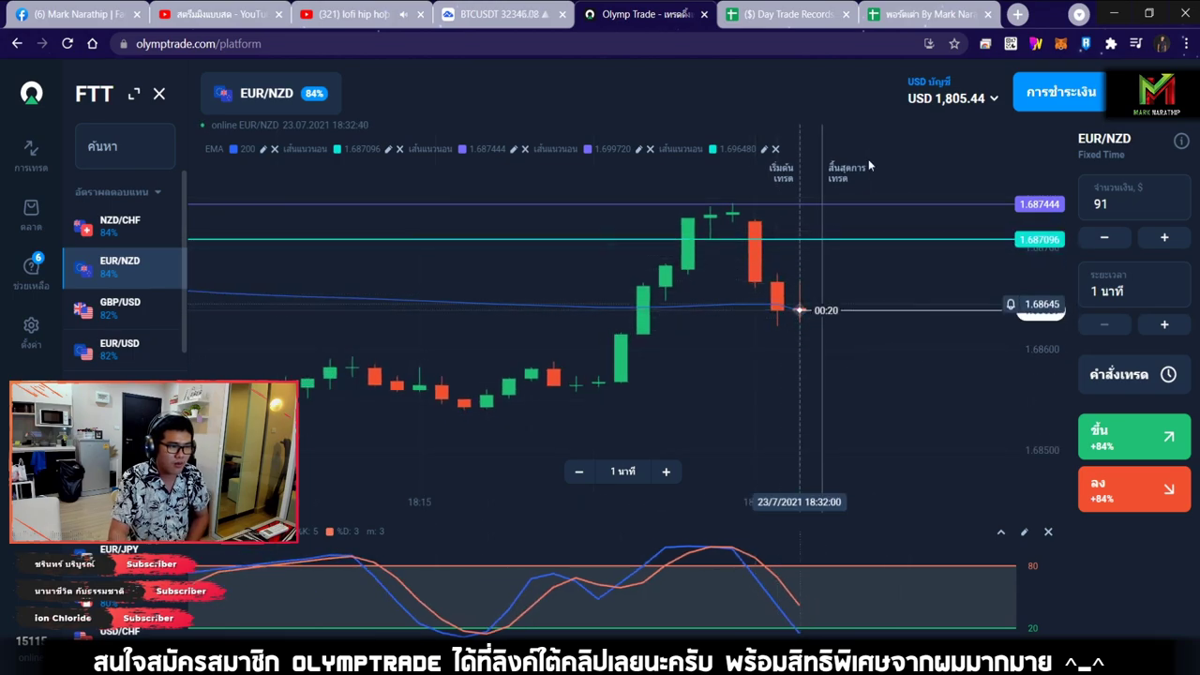
key(ctrl+Tab)
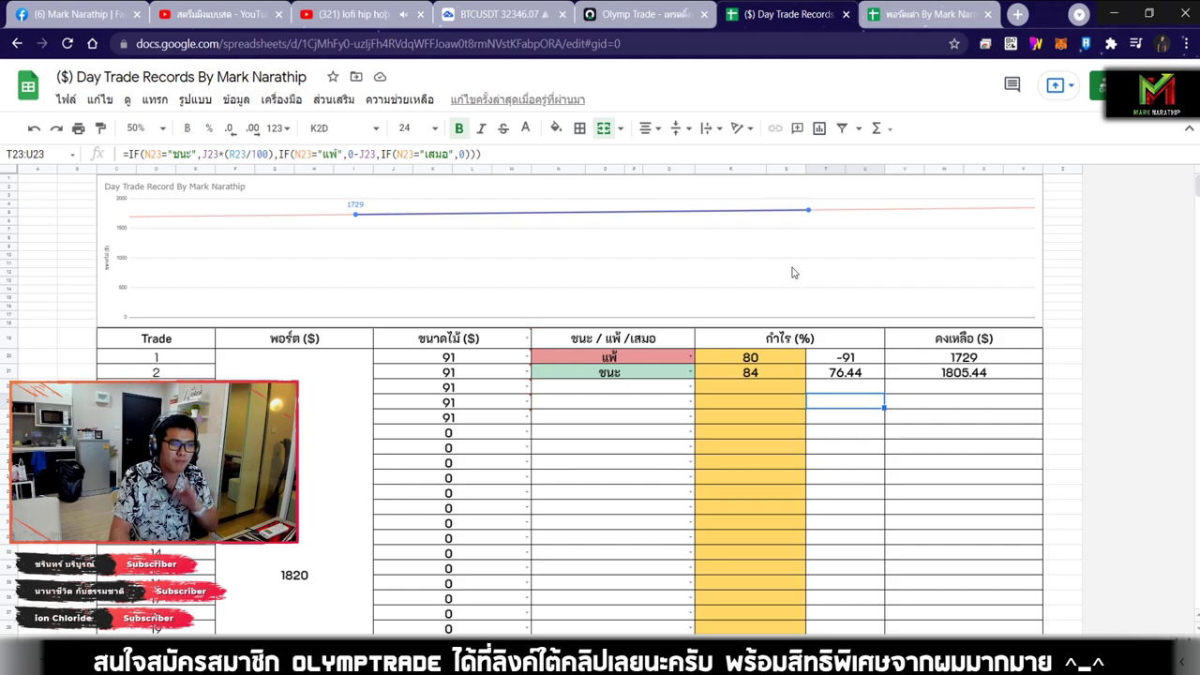
scroll(845, 314, down, 10)
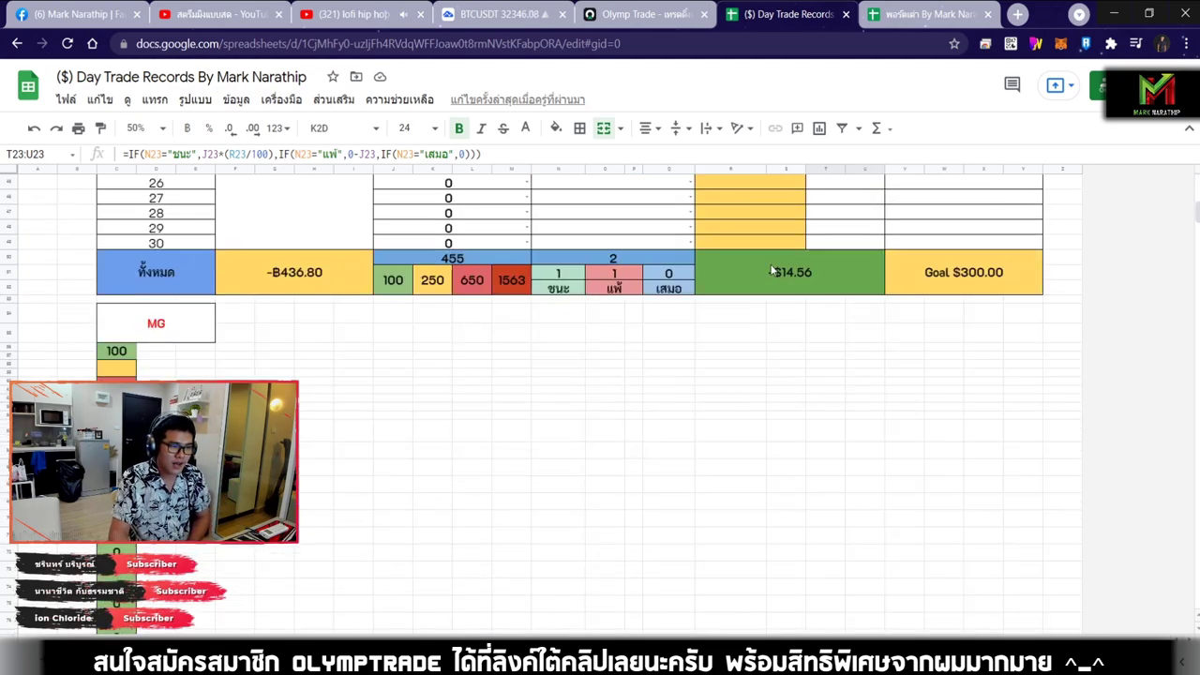
click(838, 274)
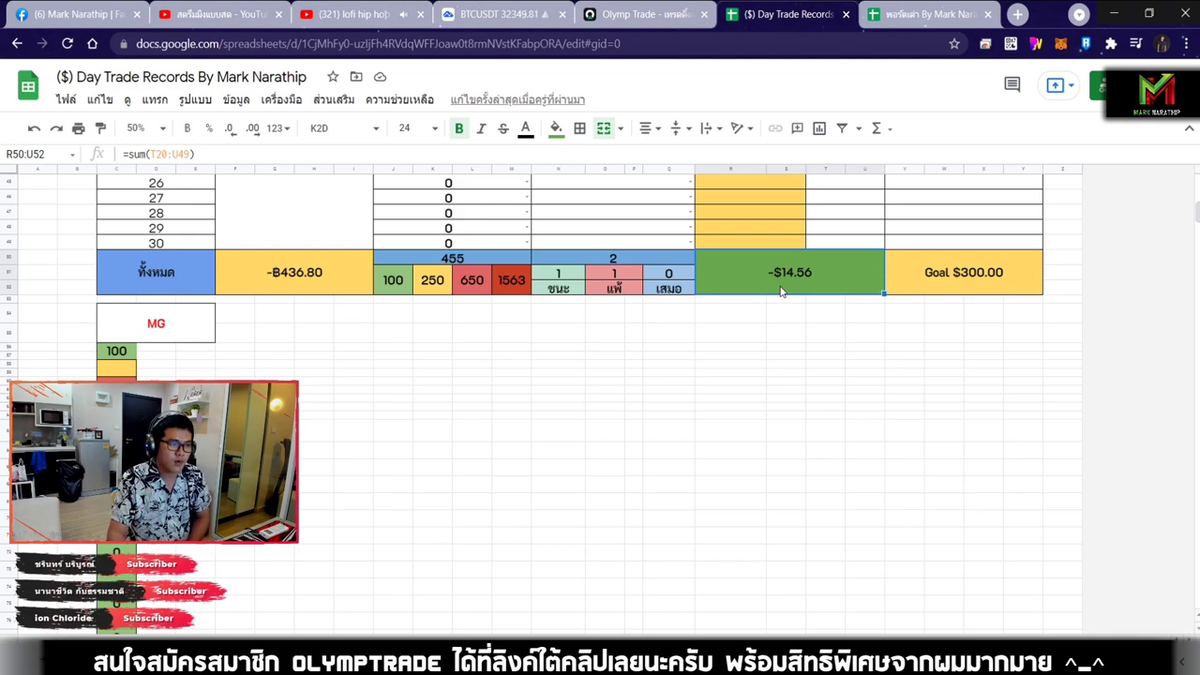
scroll(839, 289, up, 10)
click(581, 330)
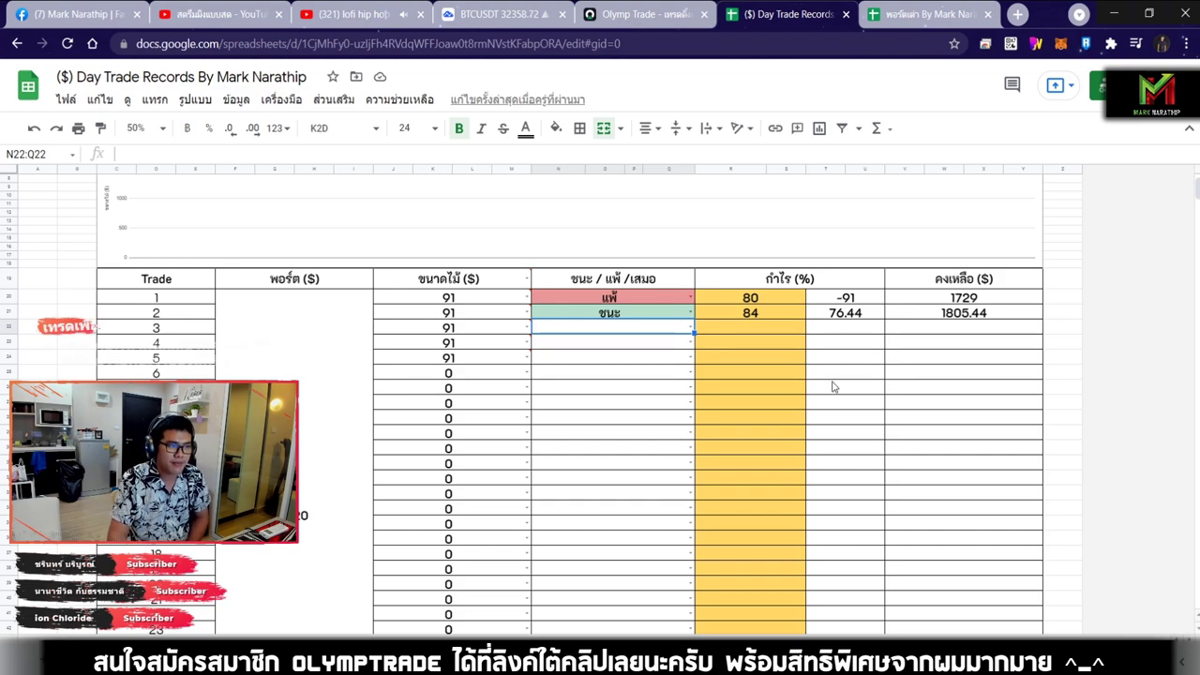
scroll(749, 309, up, 1)
Step: Return to Olymp Trade and open a $91 down (ลง) trade on AUD/USD with a 1-minute duration
click(642, 26)
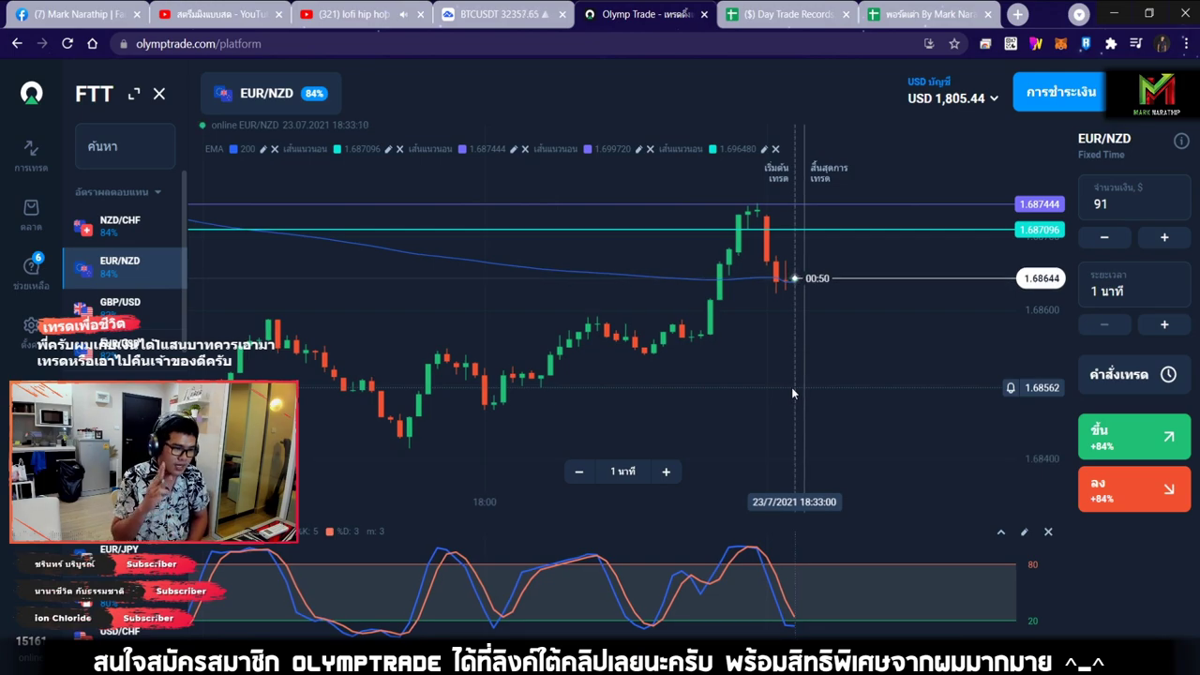
scroll(788, 388, down, 5)
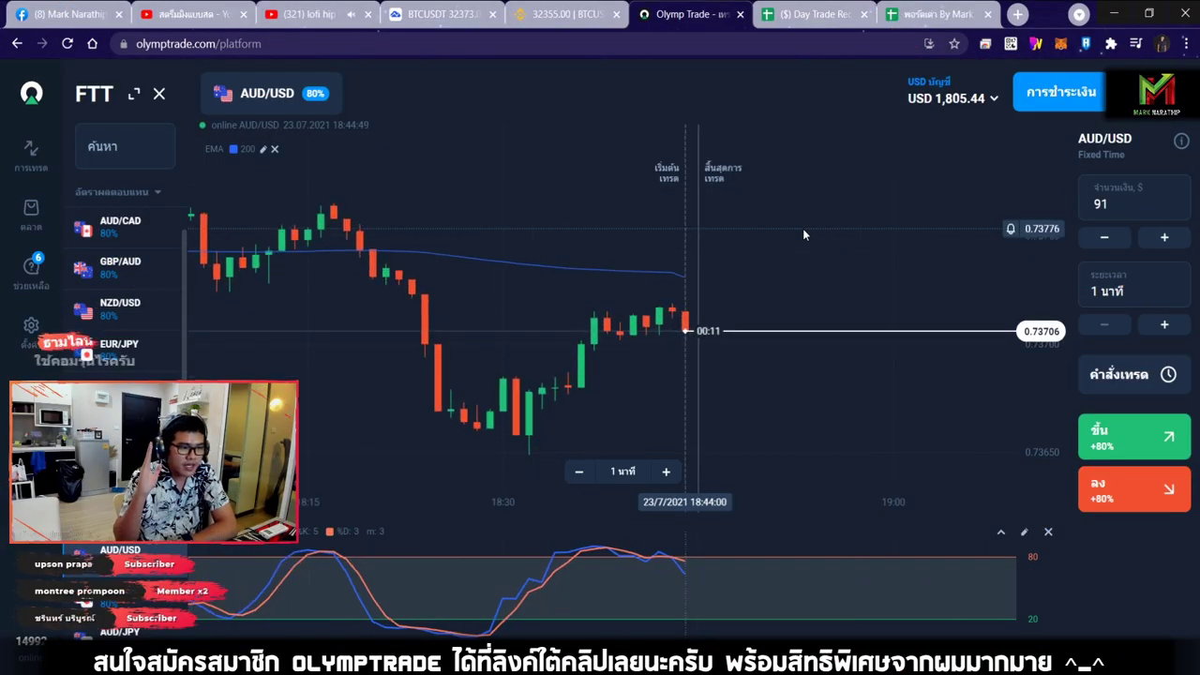
scroll(802, 234, up, 2)
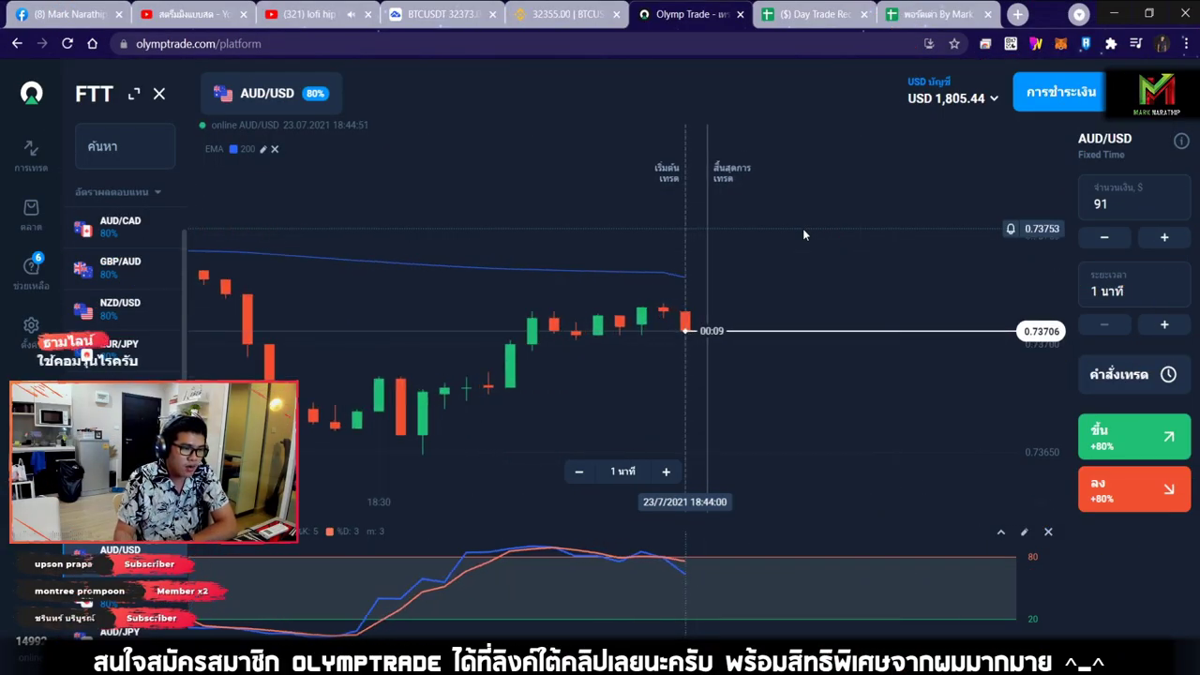
scroll(764, 238, up, 2)
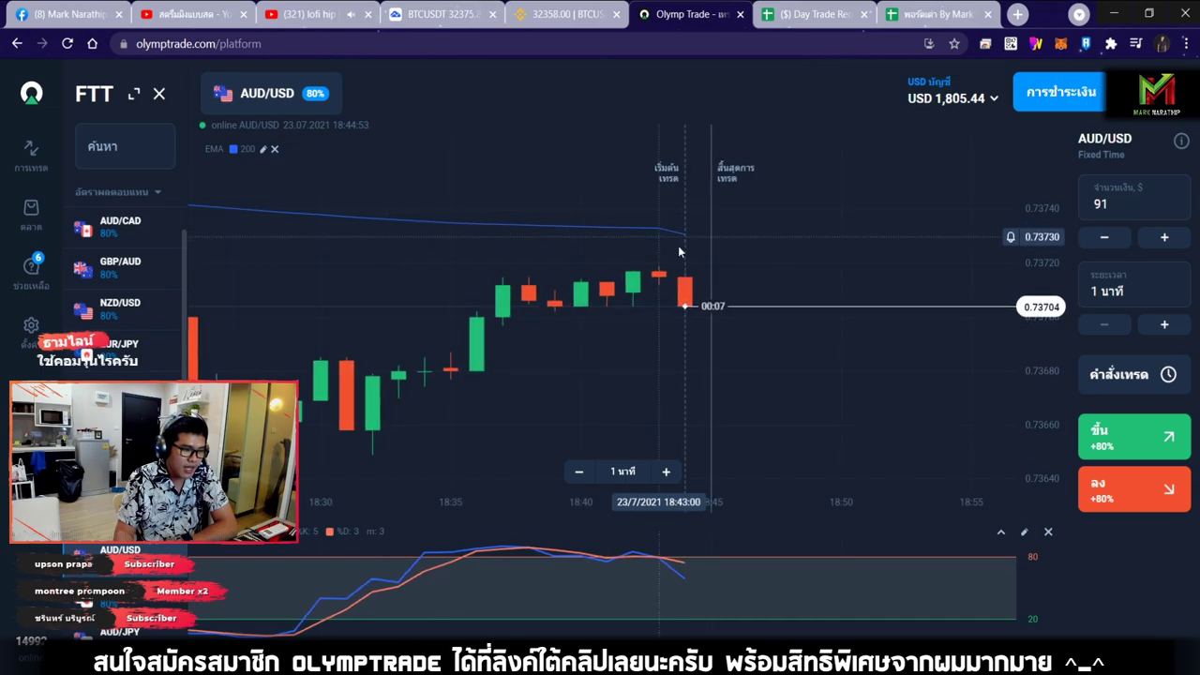
scroll(682, 248, up, 2)
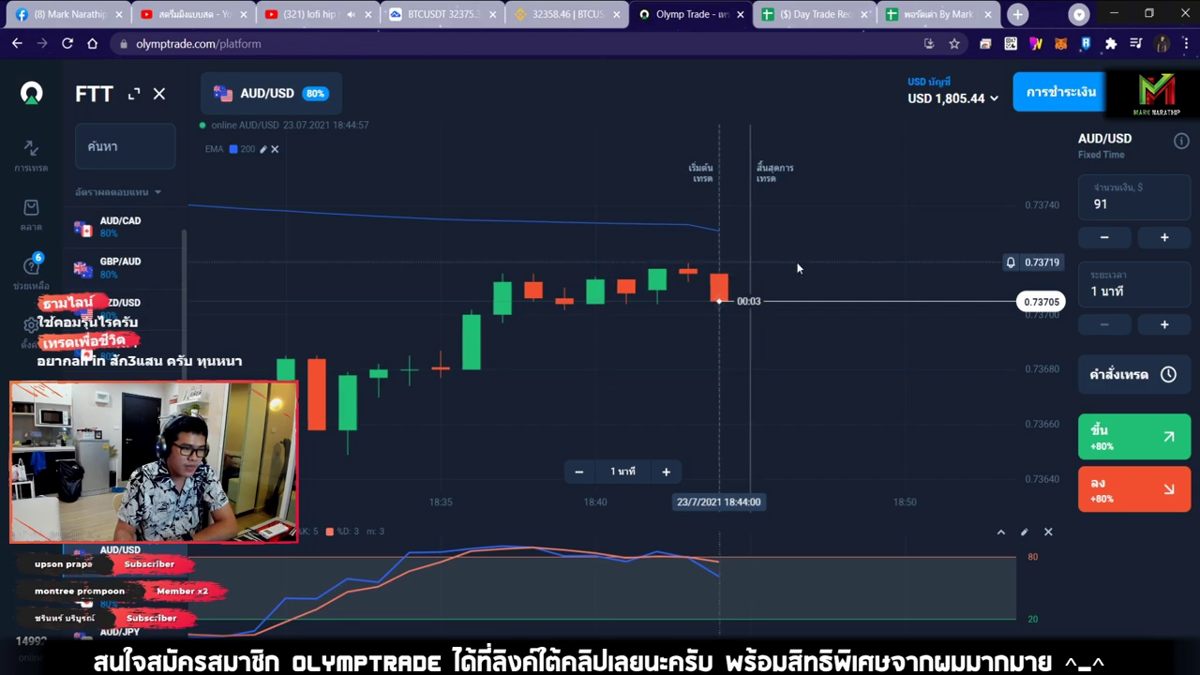
scroll(796, 268, up, 1)
click(1137, 488)
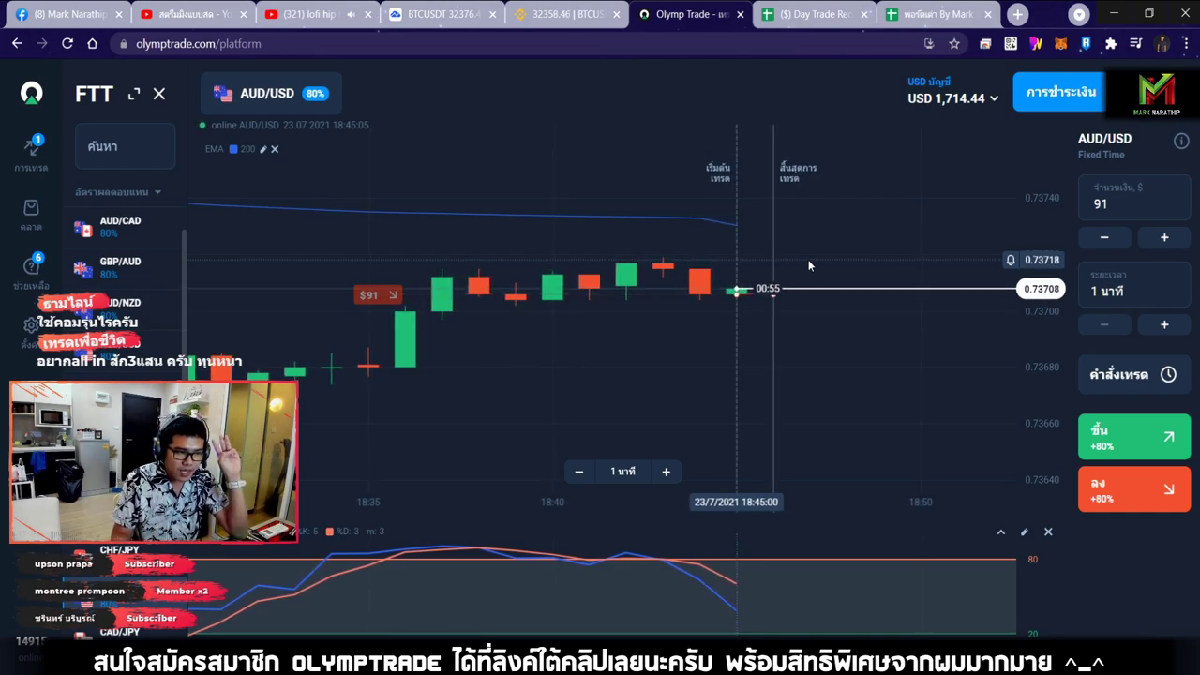
Step: Examine the longer-term AUD/USD trend against the EMA 200 line using the 15-minute timeframe
scroll(810, 266, down, 2)
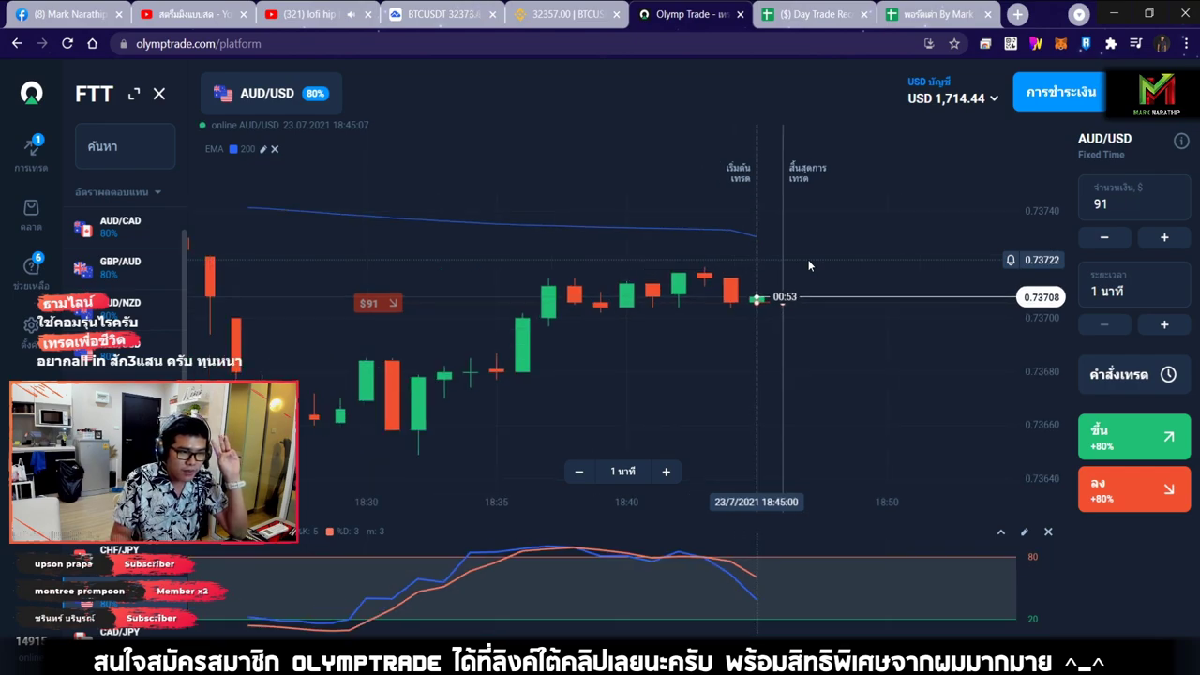
scroll(819, 252, down, 1)
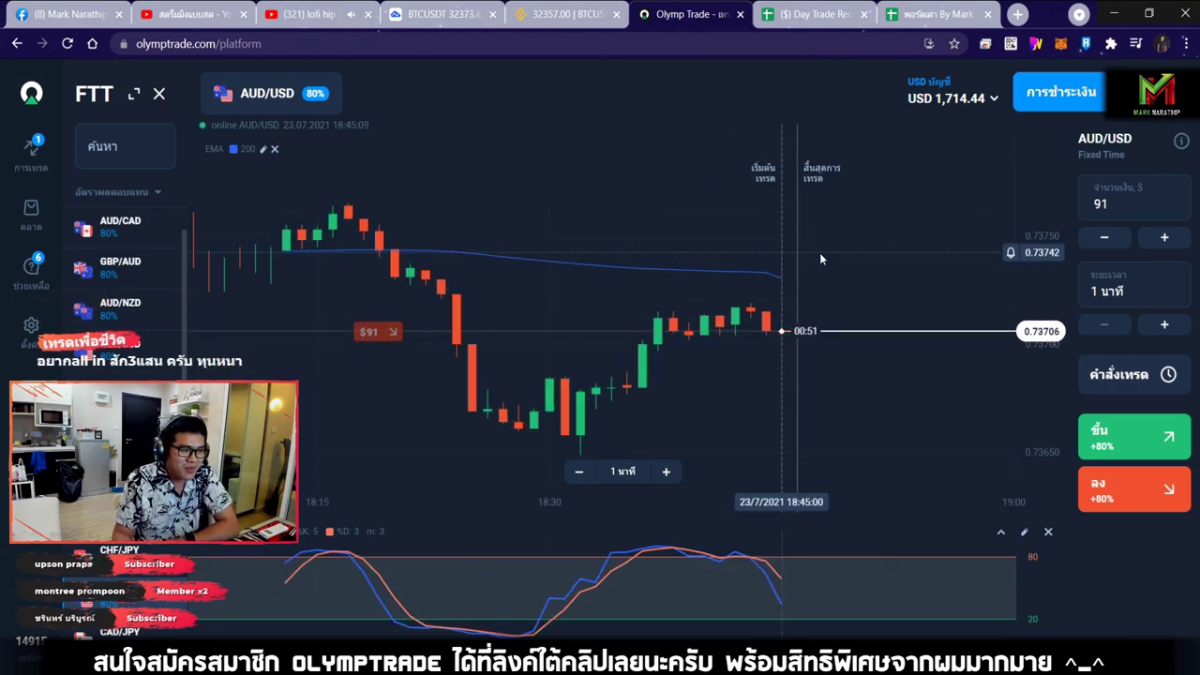
click(580, 472)
scroll(579, 474, down, 4)
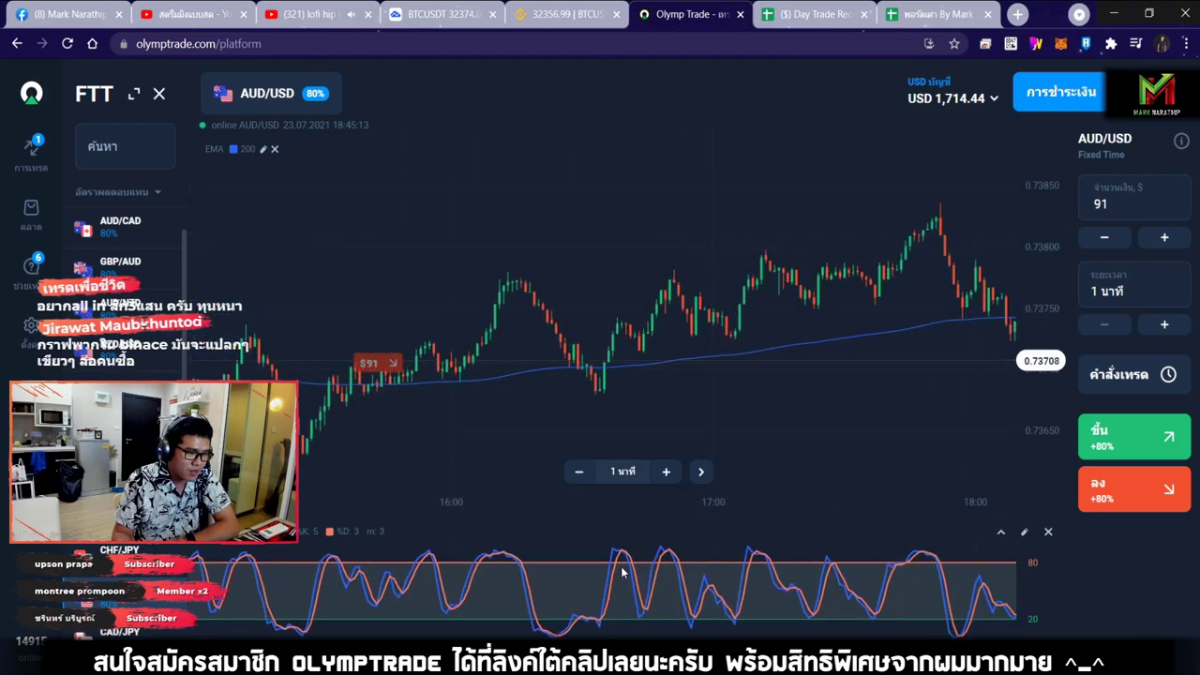
click(585, 471)
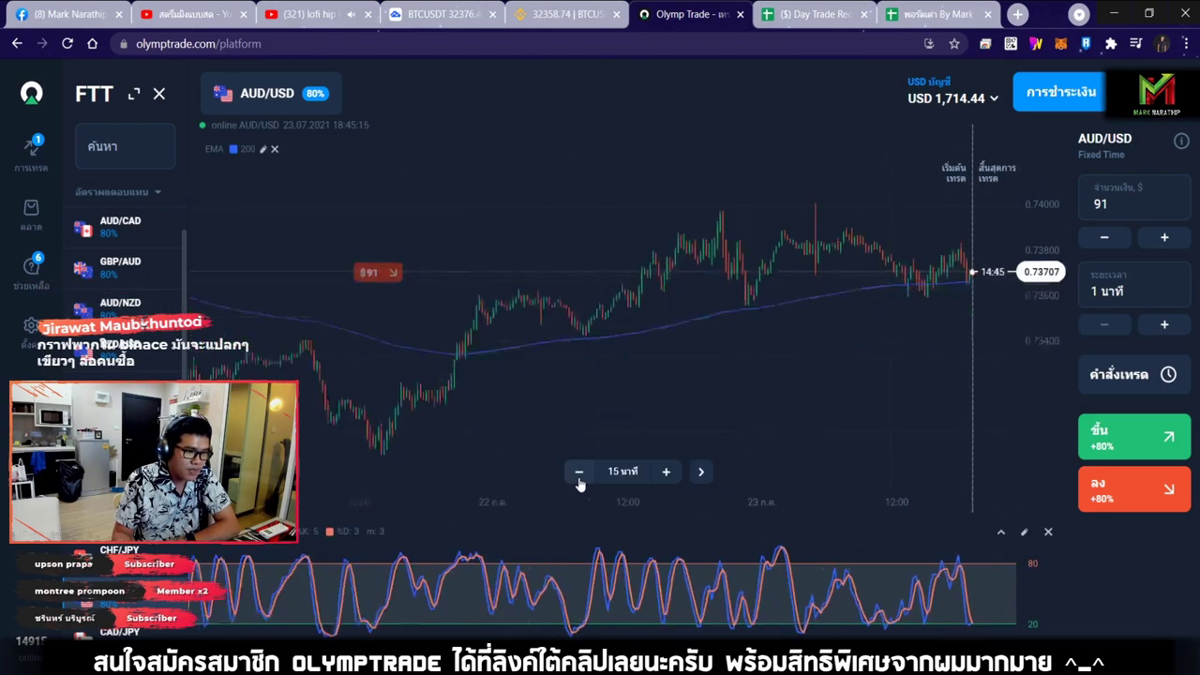
scroll(837, 320, down, 5)
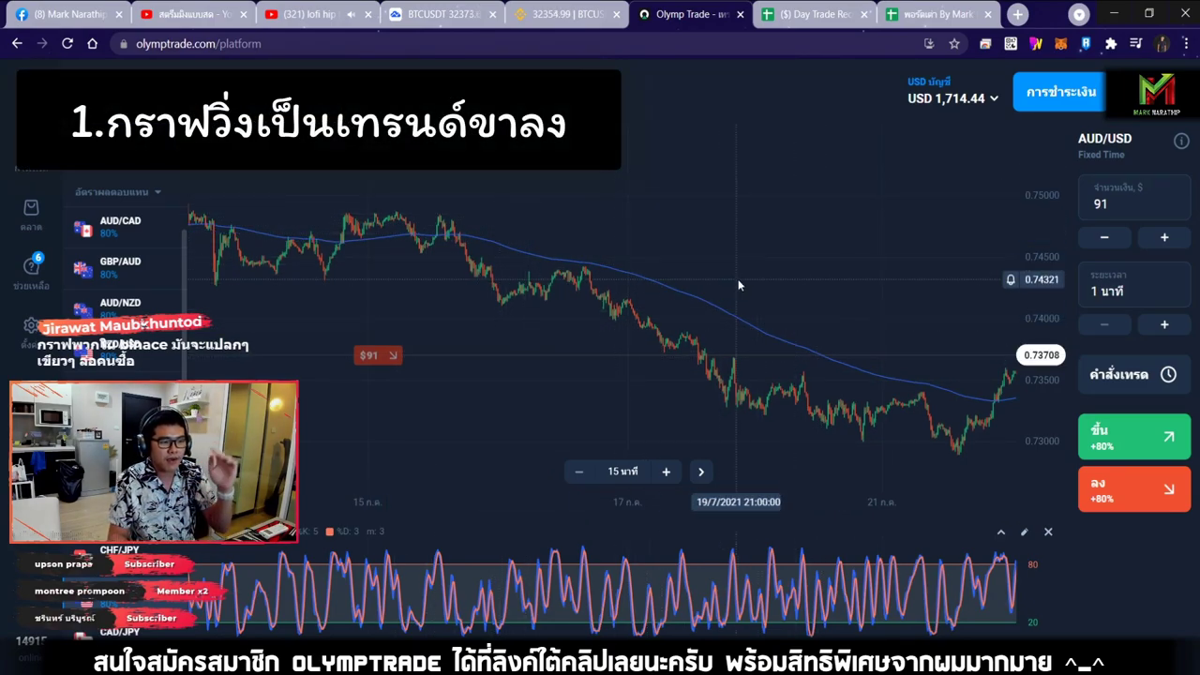
drag(722, 216, 384, 198)
drag(840, 353, 626, 495)
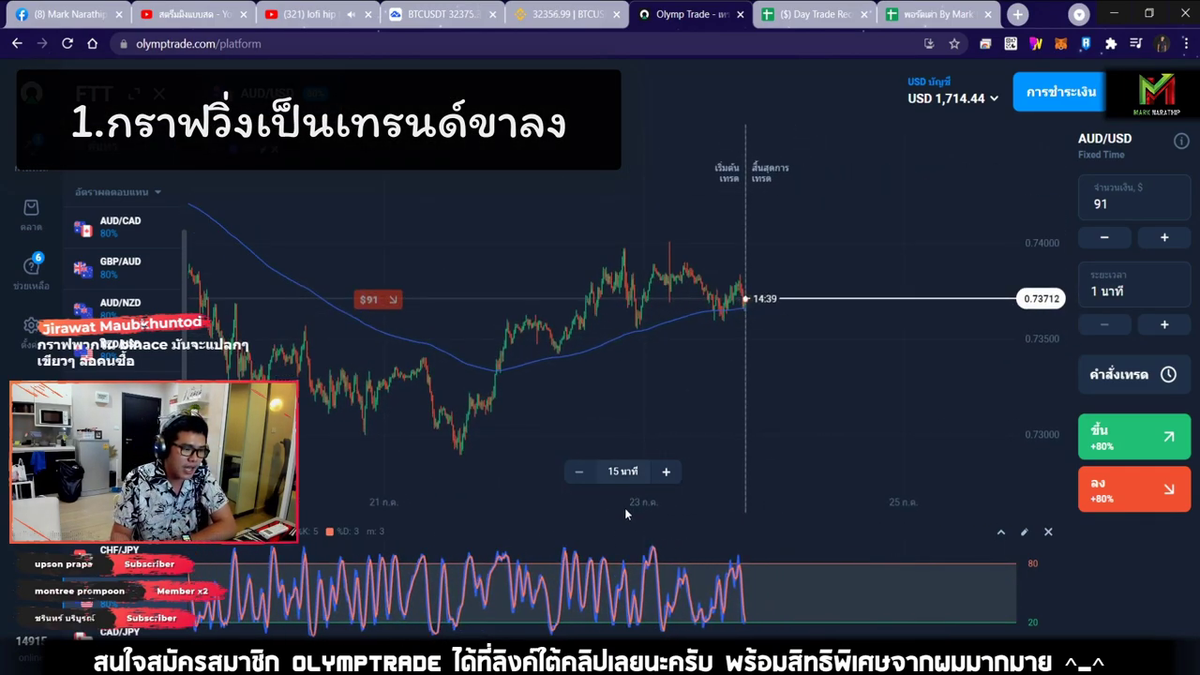
Step: Mark the AUD/USD downtrend on the 1-minute chart with two white downward arrows, one running from the earlier price peak
click(1035, 44)
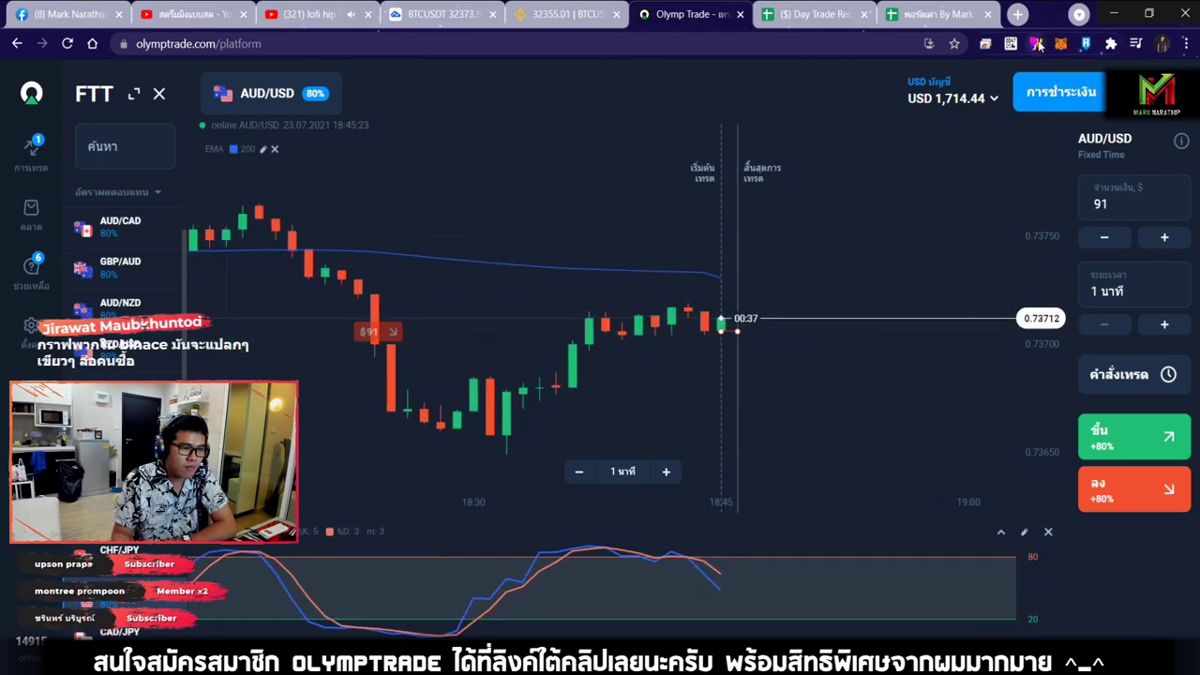
drag(732, 220, 955, 373)
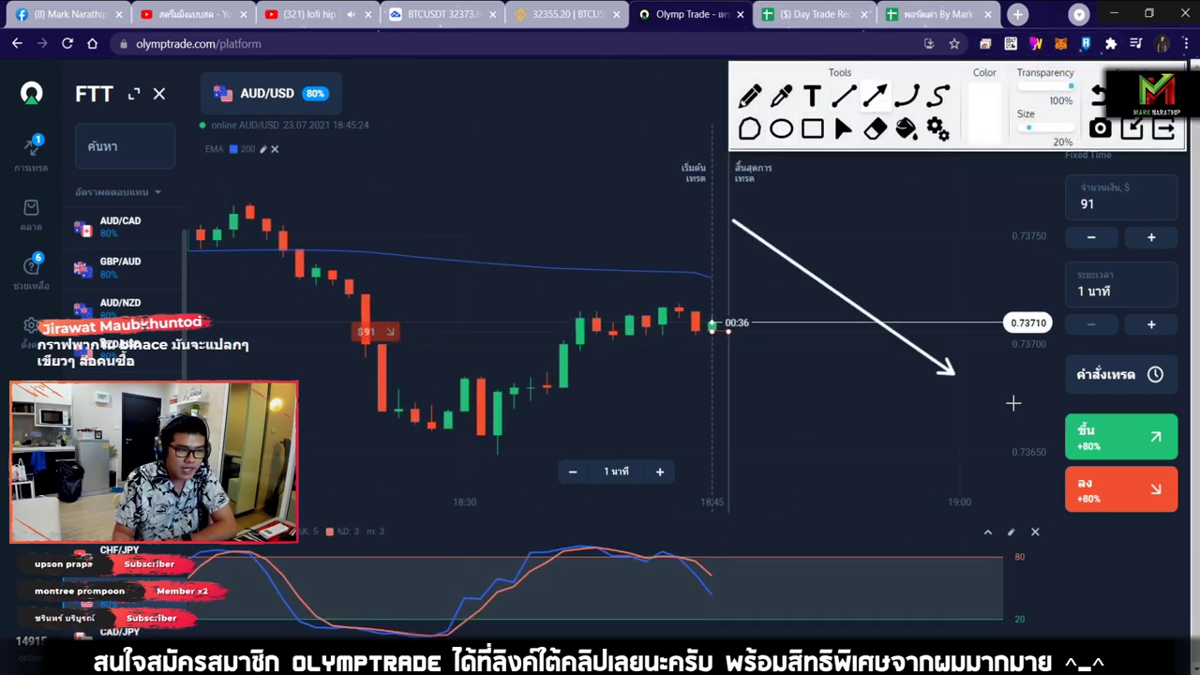
click(843, 128)
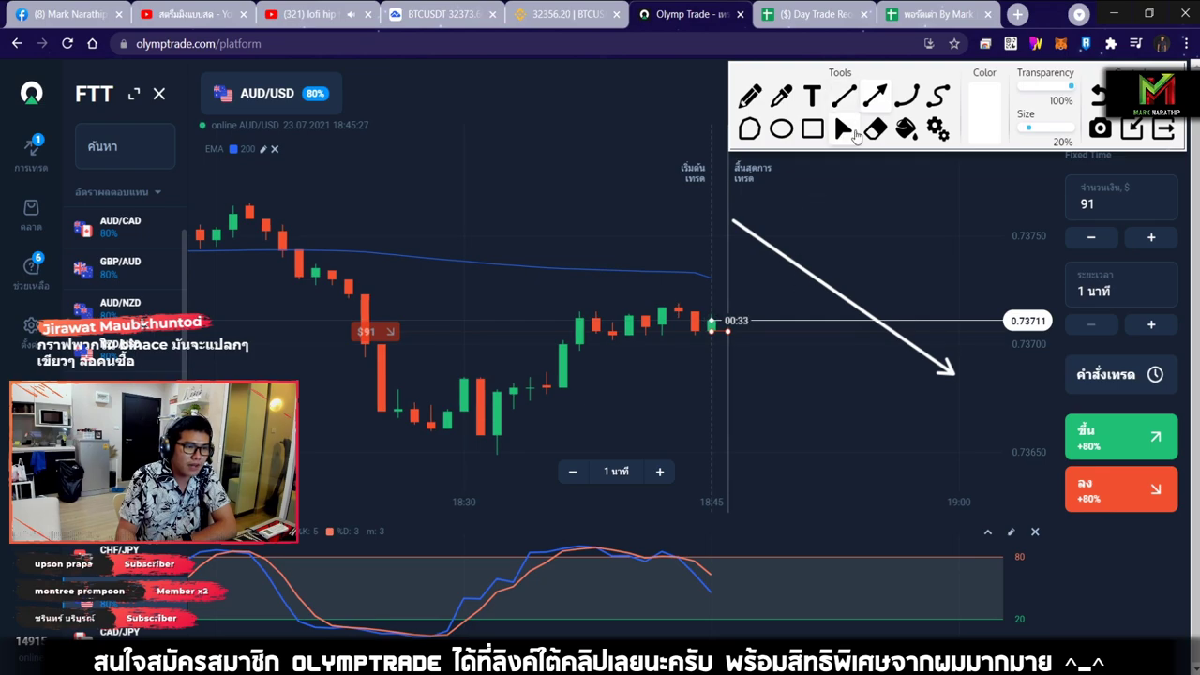
scroll(780, 267, down, 3)
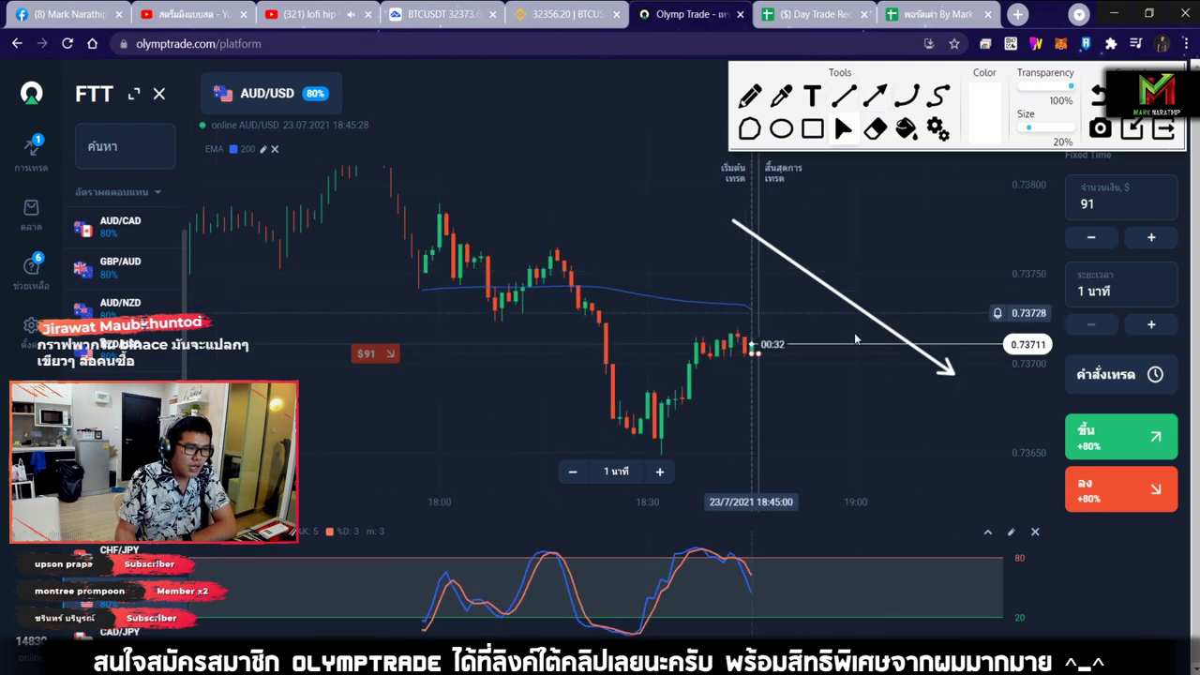
click(874, 95)
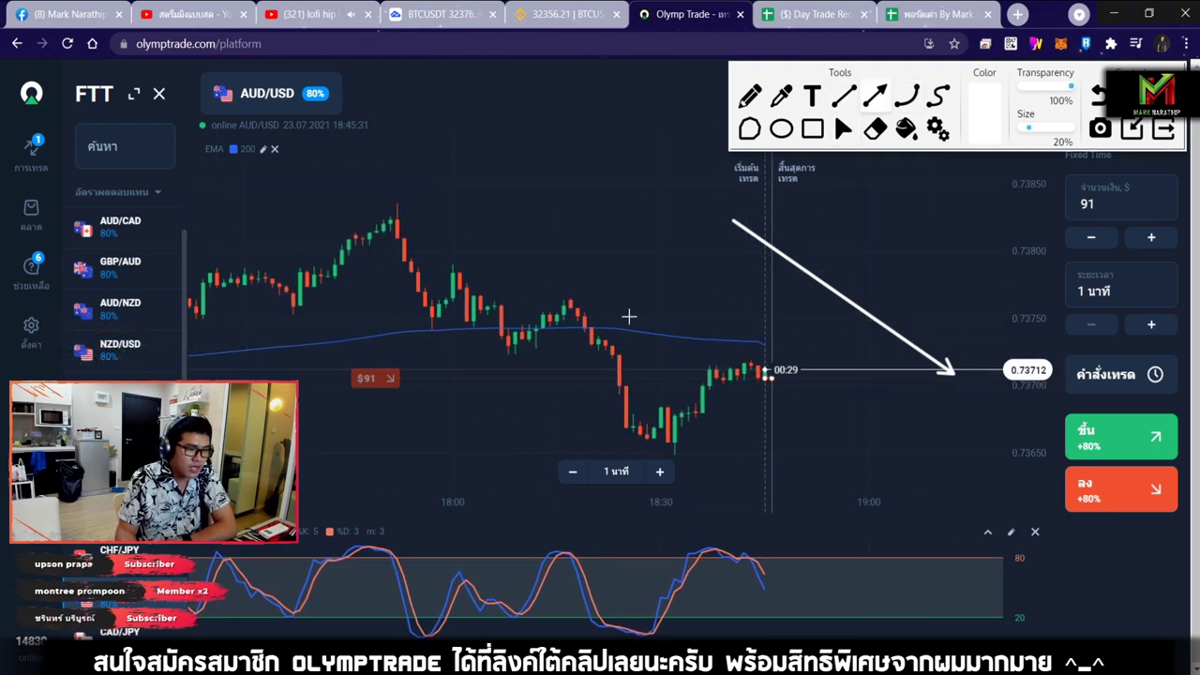
drag(394, 200, 868, 369)
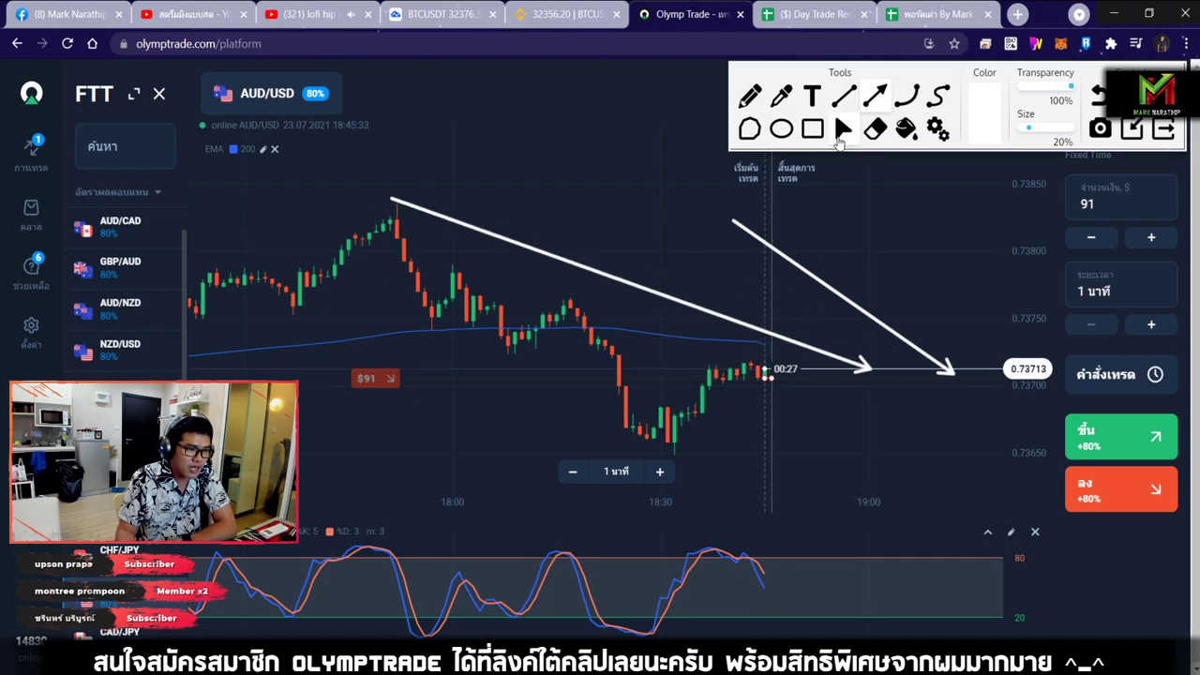
Step: Annotate the recent pullback, the expected drop and the stochastic lines' downward cross with arrows, then leave the drawing mode
scroll(844, 145, down, 2)
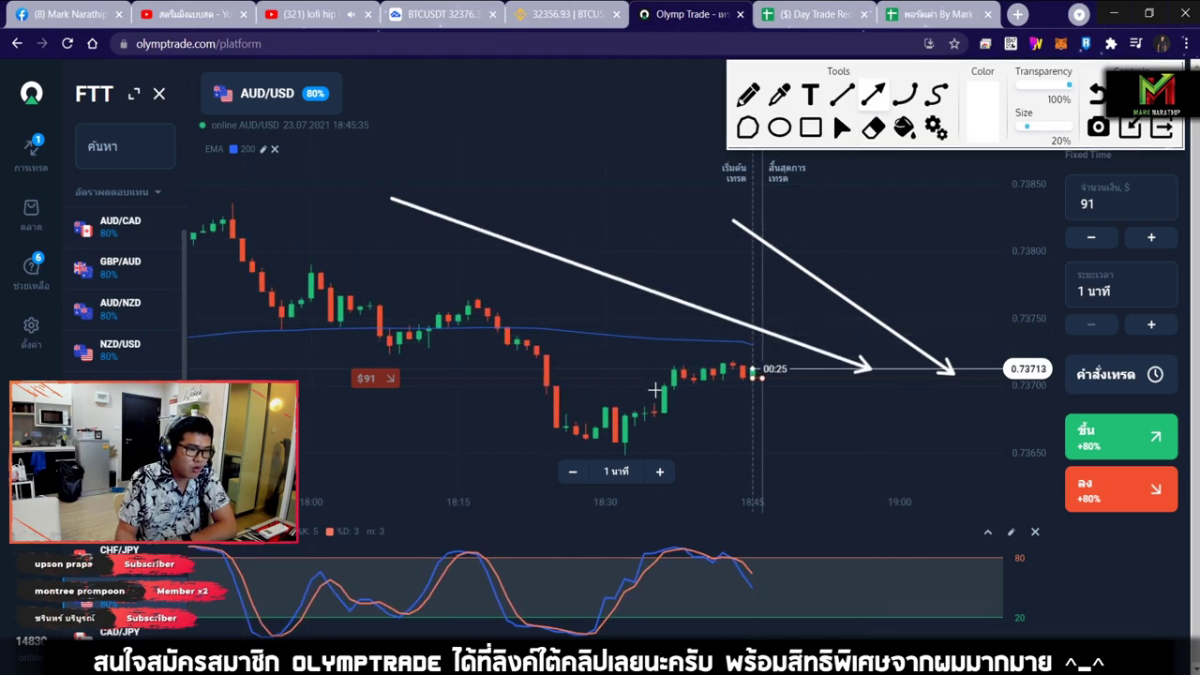
mouse_move(600, 441)
mouse_down()
mouse_move(729, 362)
mouse_move(834, 456)
mouse_up()
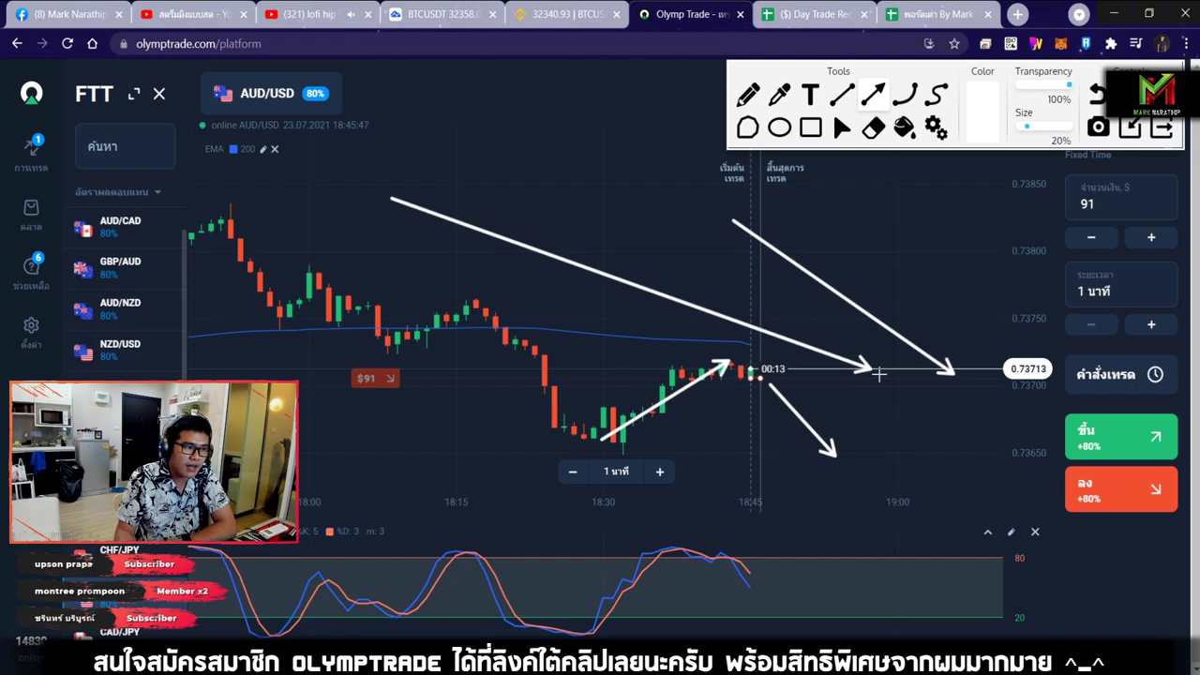
drag(714, 513, 793, 578)
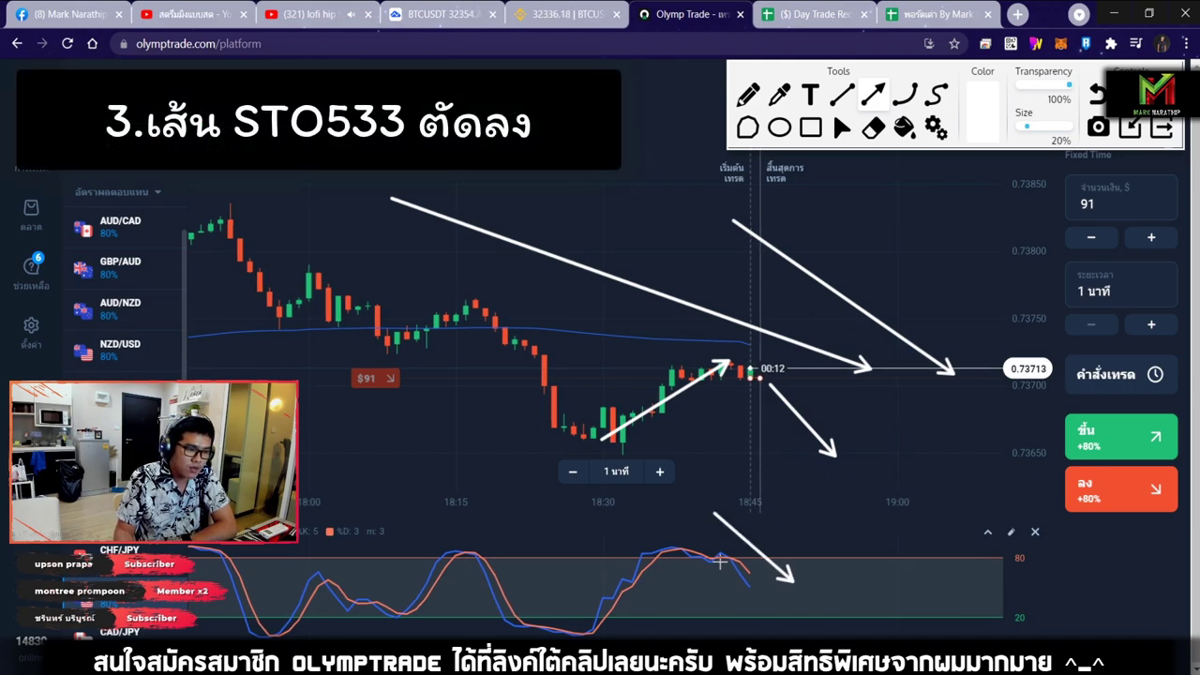
drag(678, 523, 724, 581)
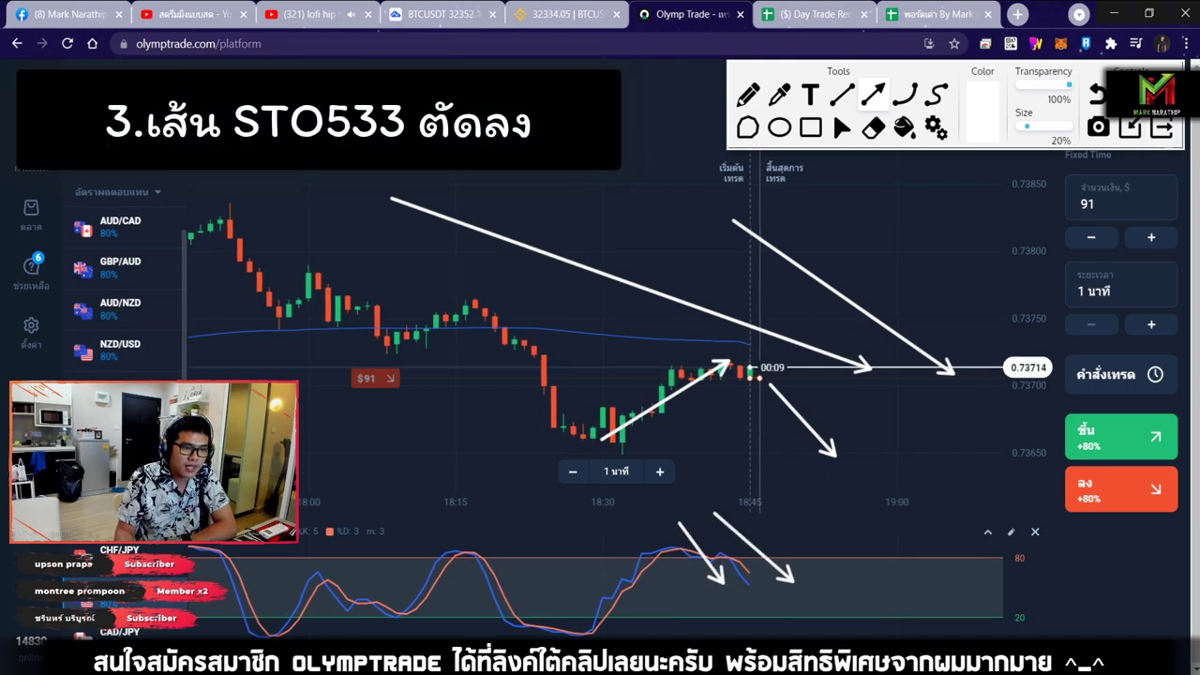
key(Escape)
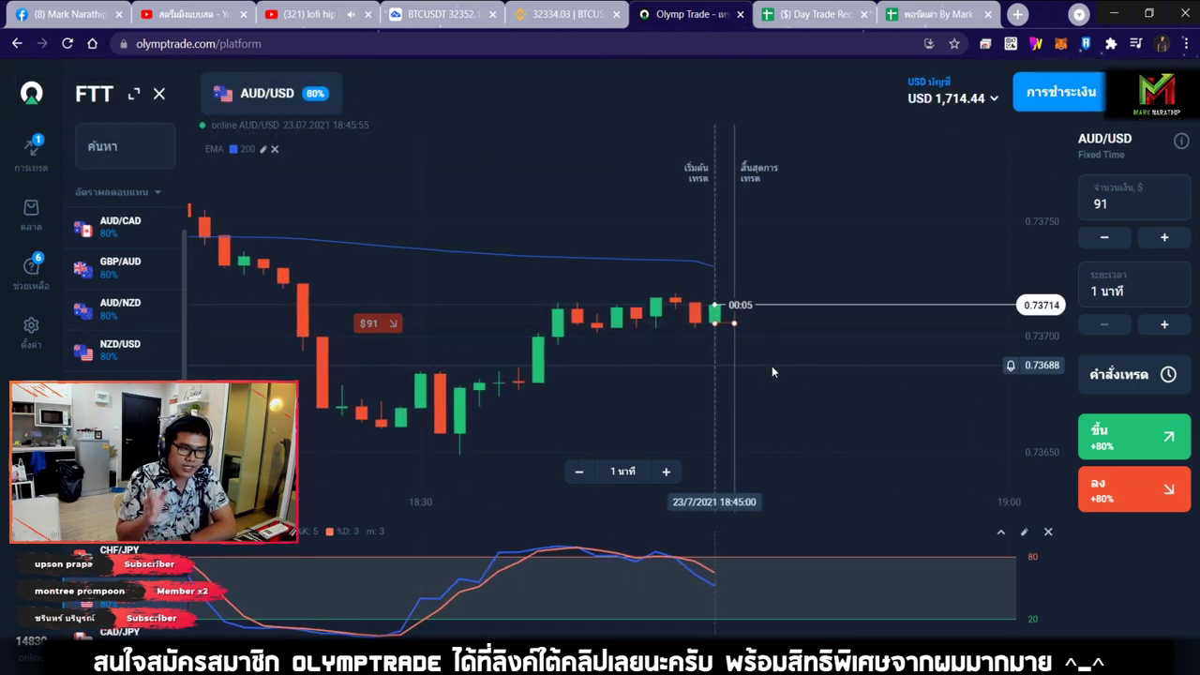
Step: Follow the AUD/USD price through the expiry of the open $91 down trade
scroll(771, 366, up, 1)
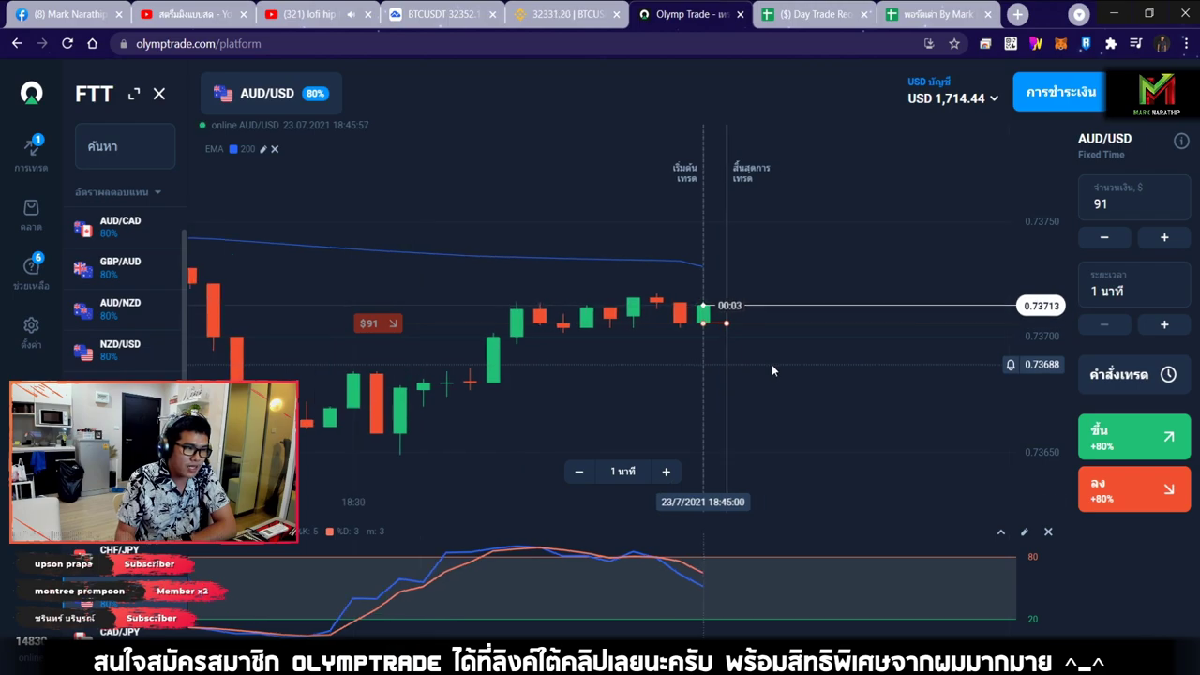
drag(771, 363, 808, 360)
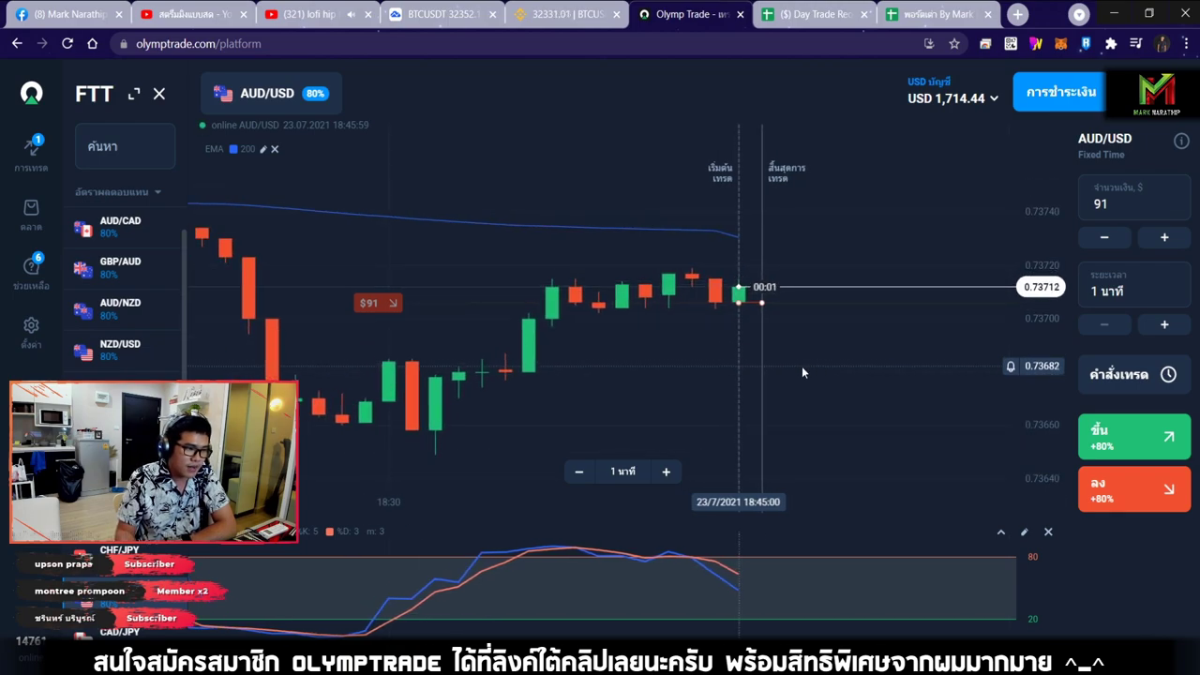
scroll(799, 369, up, 1)
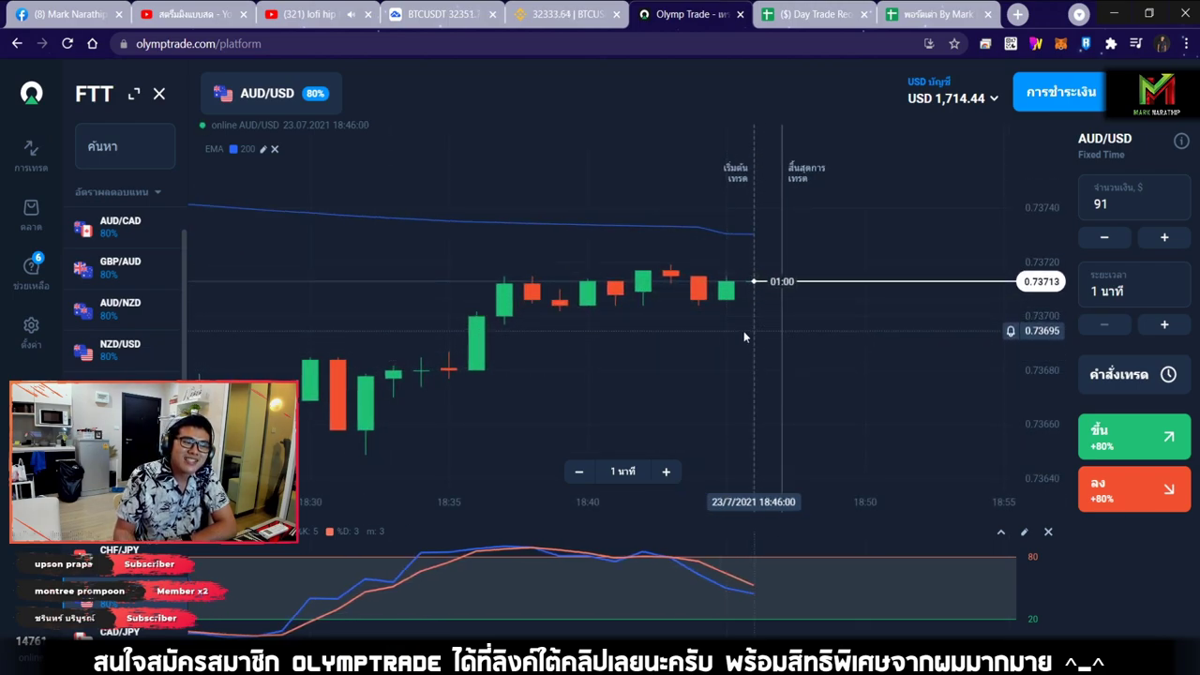
scroll(762, 324, down, 1)
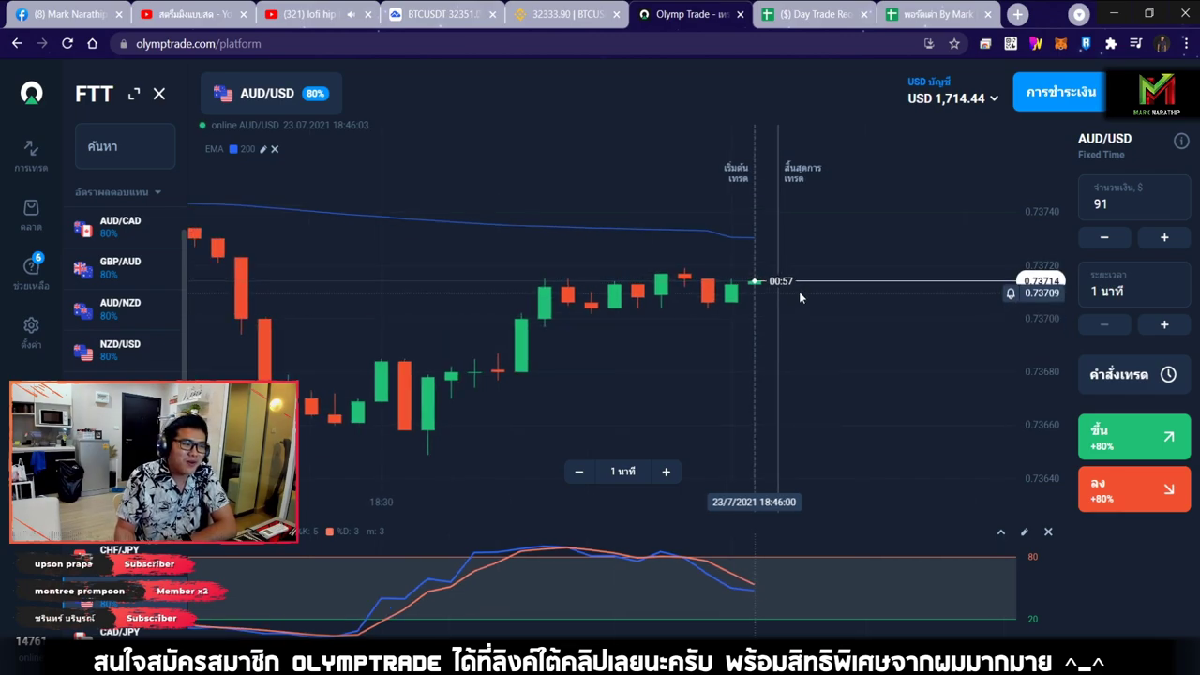
scroll(836, 255, down, 1)
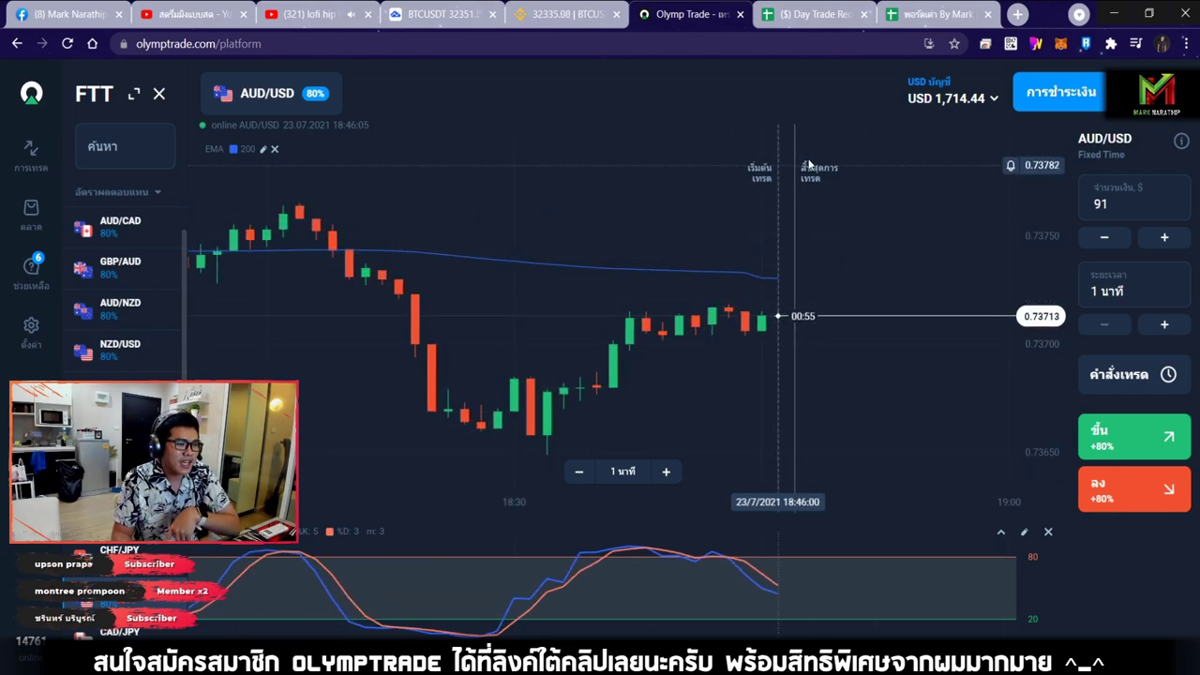
Step: Record trade 3 in Day Trade Records as a loss (แพ้) with a profit rate of 80
key(ctrl+Tab)
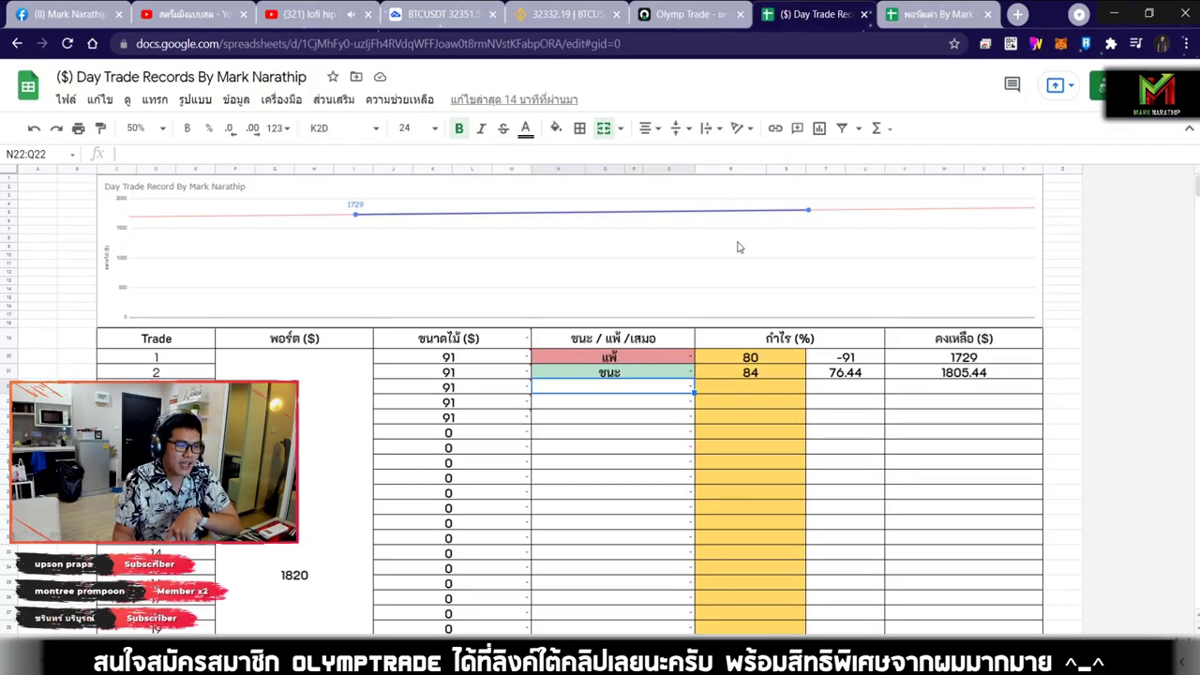
click(590, 393)
click(566, 427)
click(776, 388)
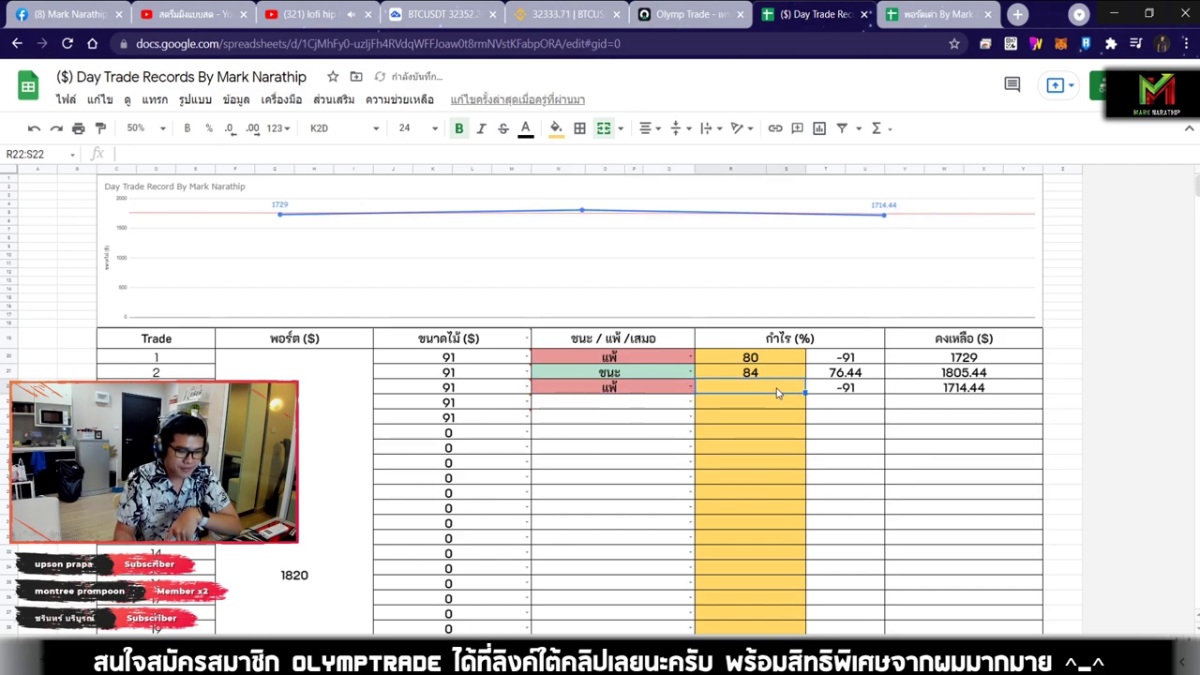
text(80)
key(Return)
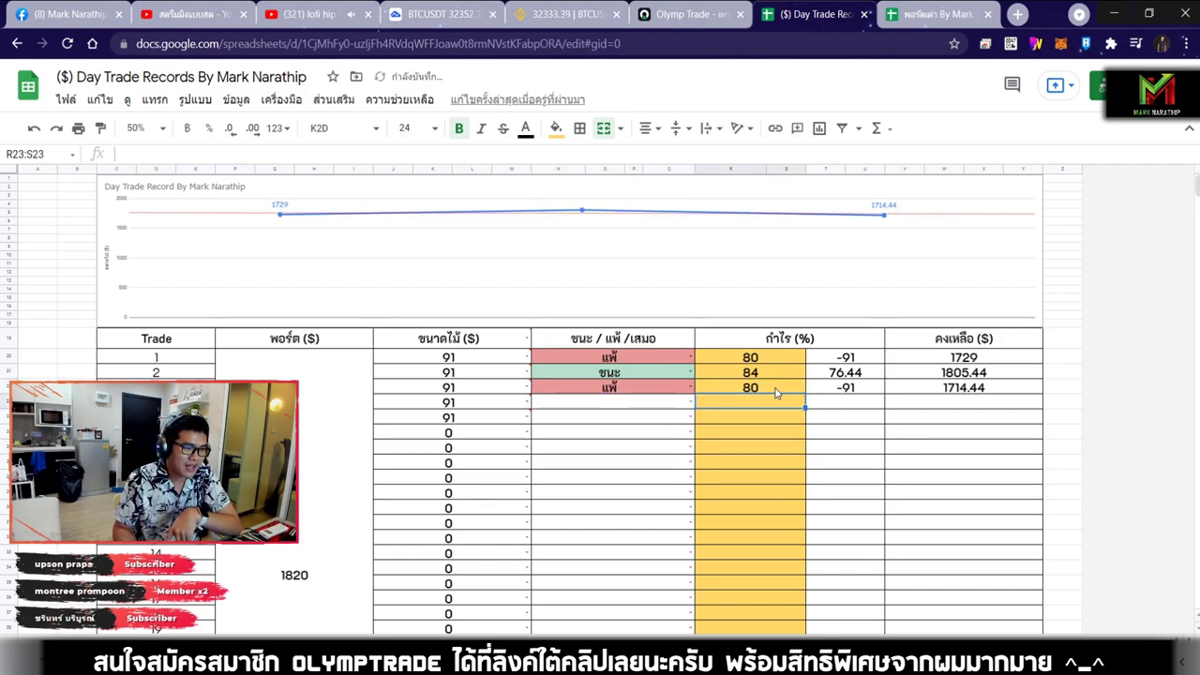
click(585, 416)
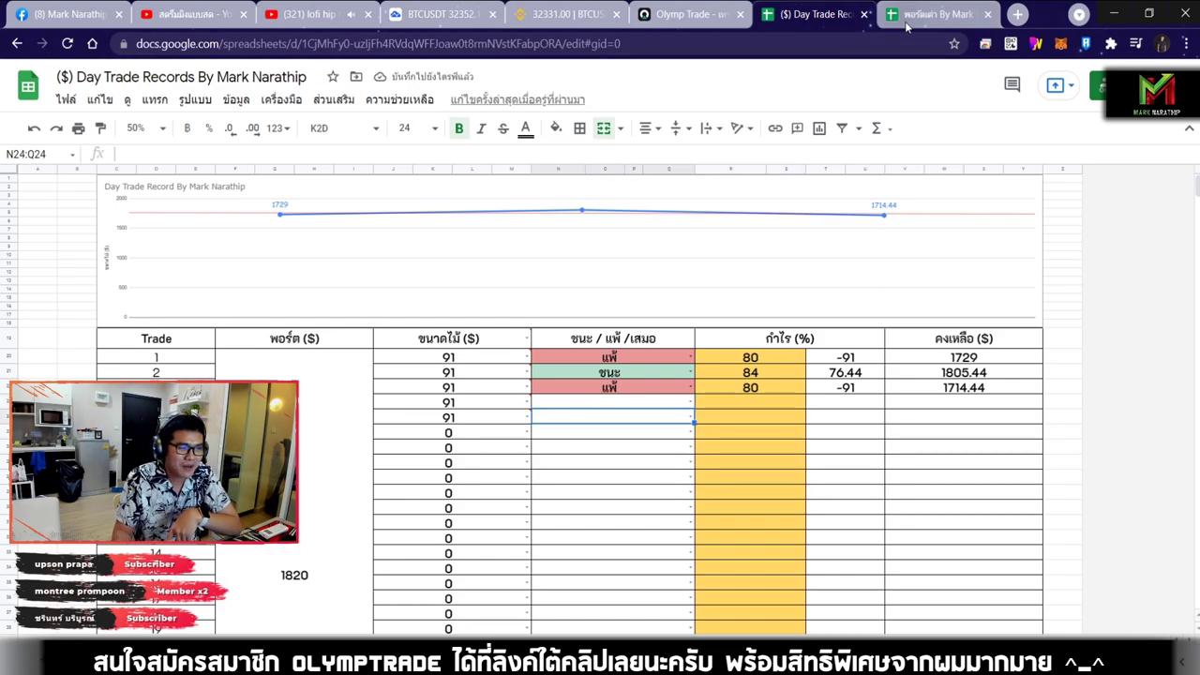
Step: Enter -100% as order 3's PNL in the daily table of the พอร์ตเต่า spreadsheet and check the cumulative percentage row
click(928, 14)
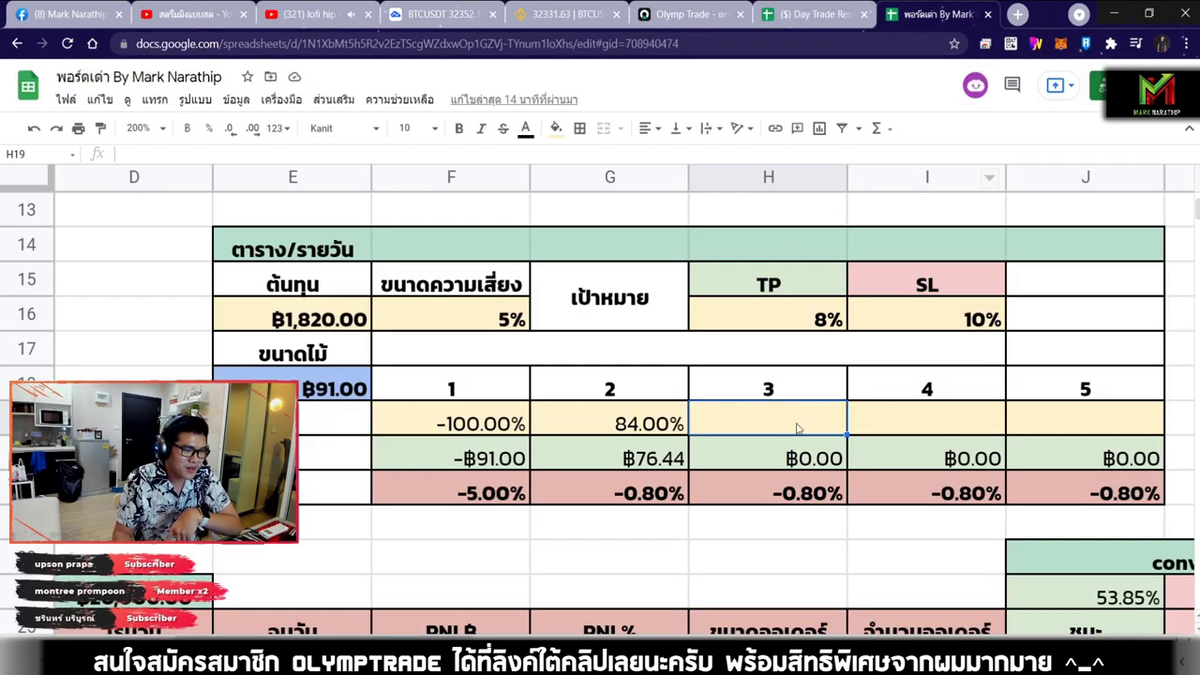
text(-100)
key(Return)
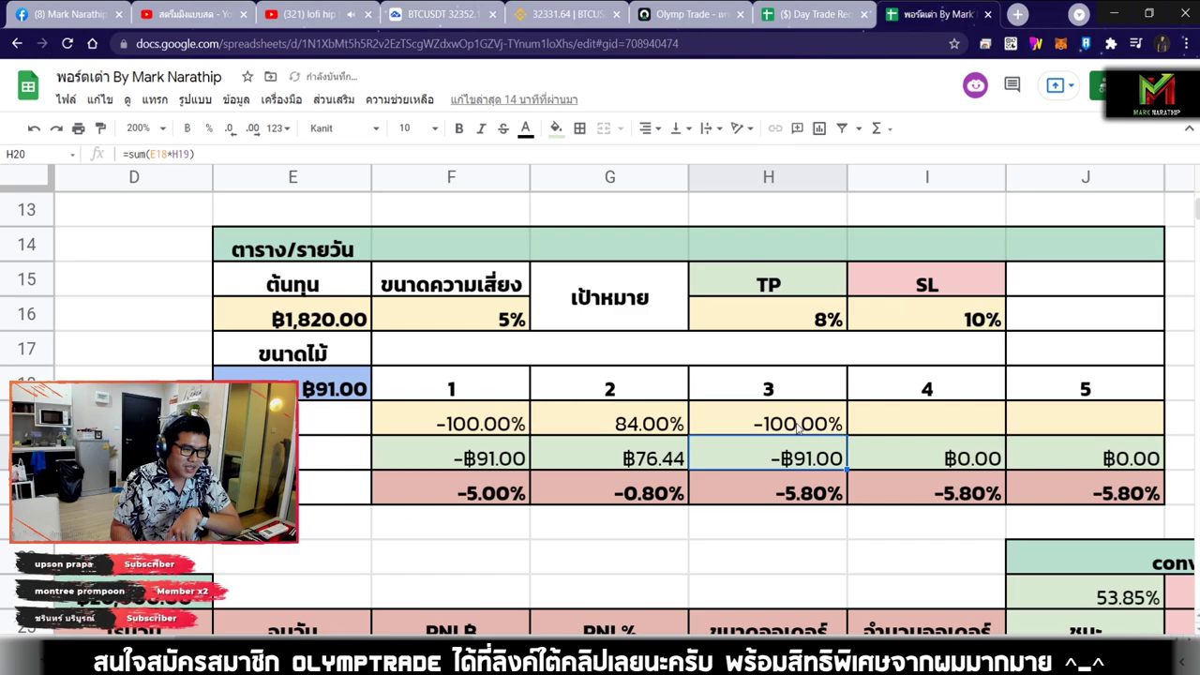
click(867, 428)
scroll(900, 431, down, 1)
click(966, 427)
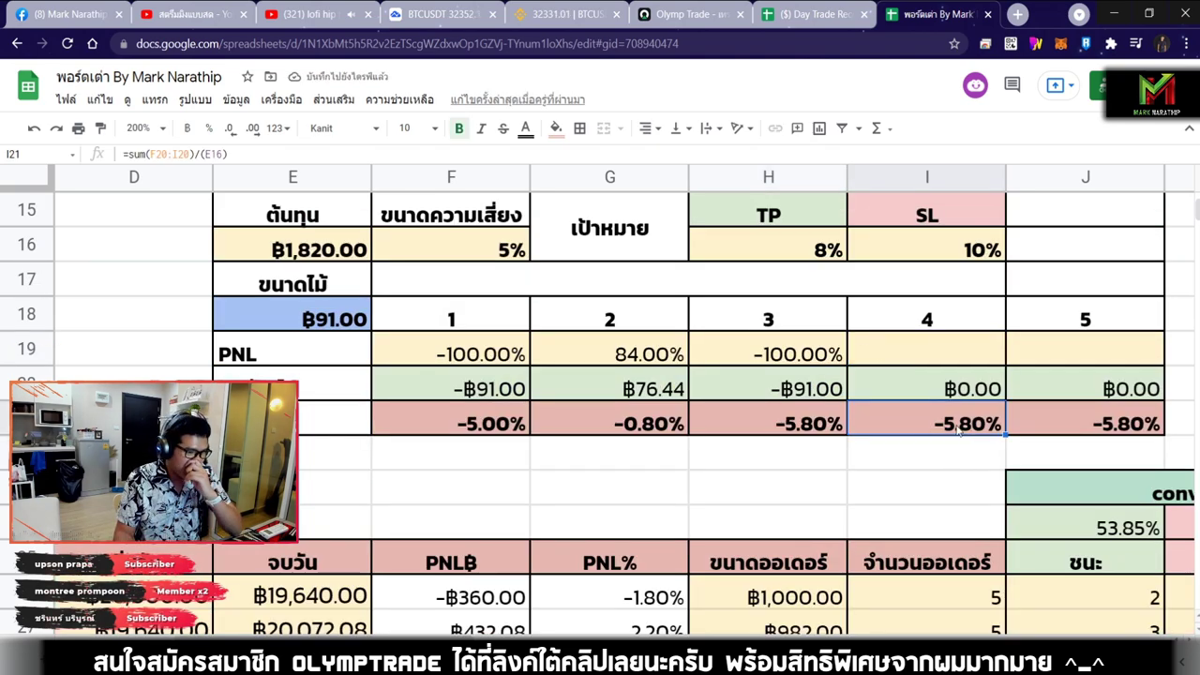
Step: Simulate two winning trades by entering 80% as the PNL of orders 4 and 5, and check the cumulative percentage
click(945, 345)
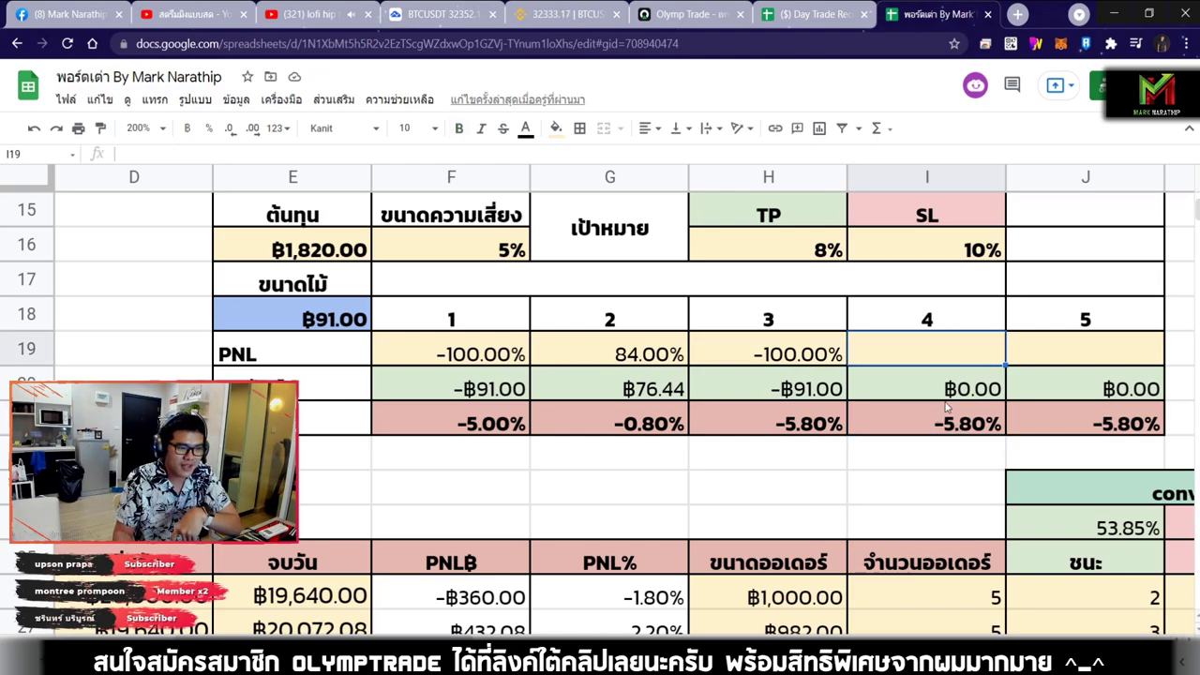
scroll(945, 405, up, 1)
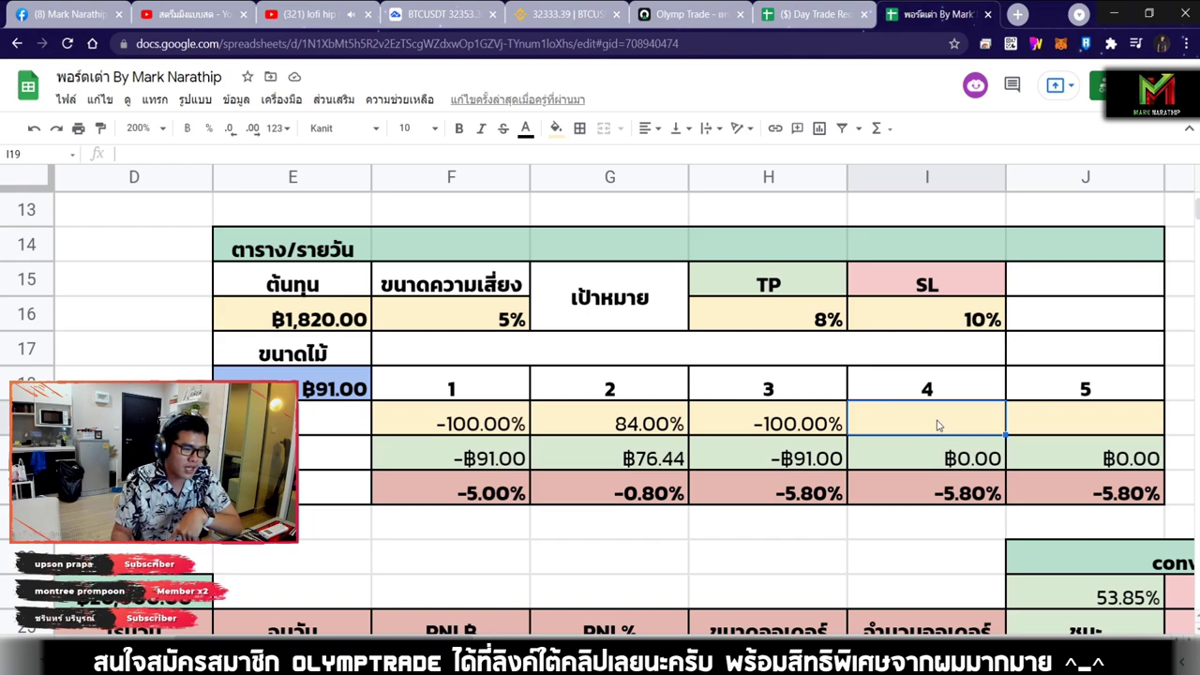
scroll(696, 434, right, 2)
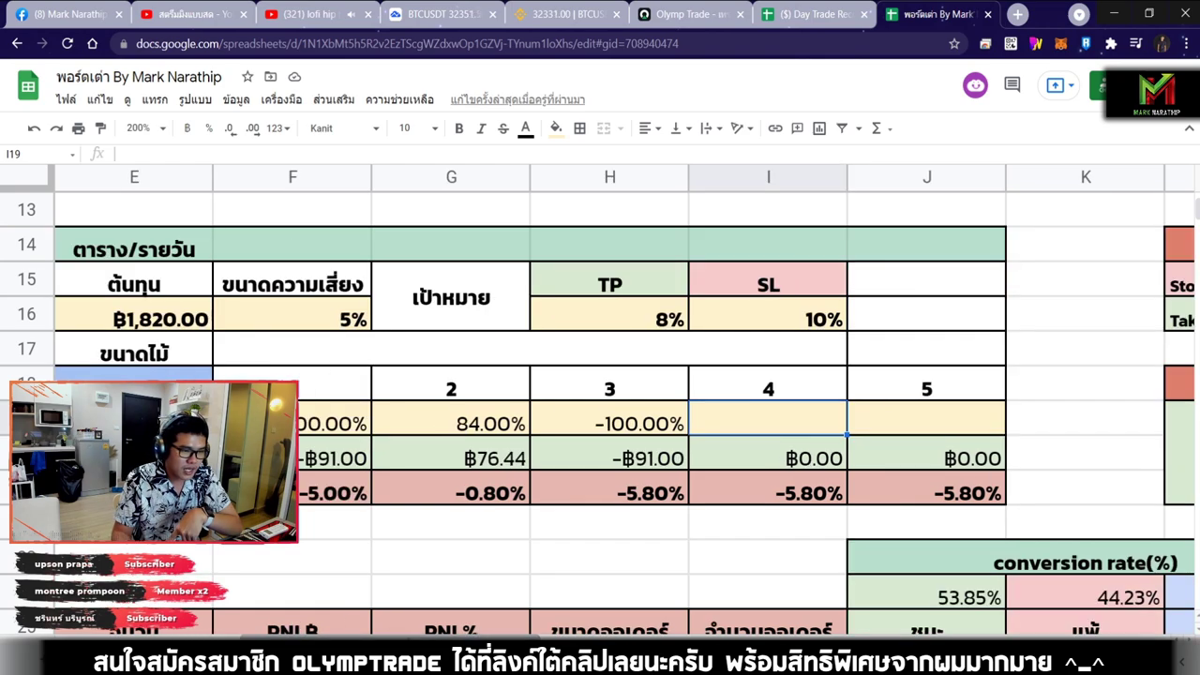
text(80)
key(Tab)
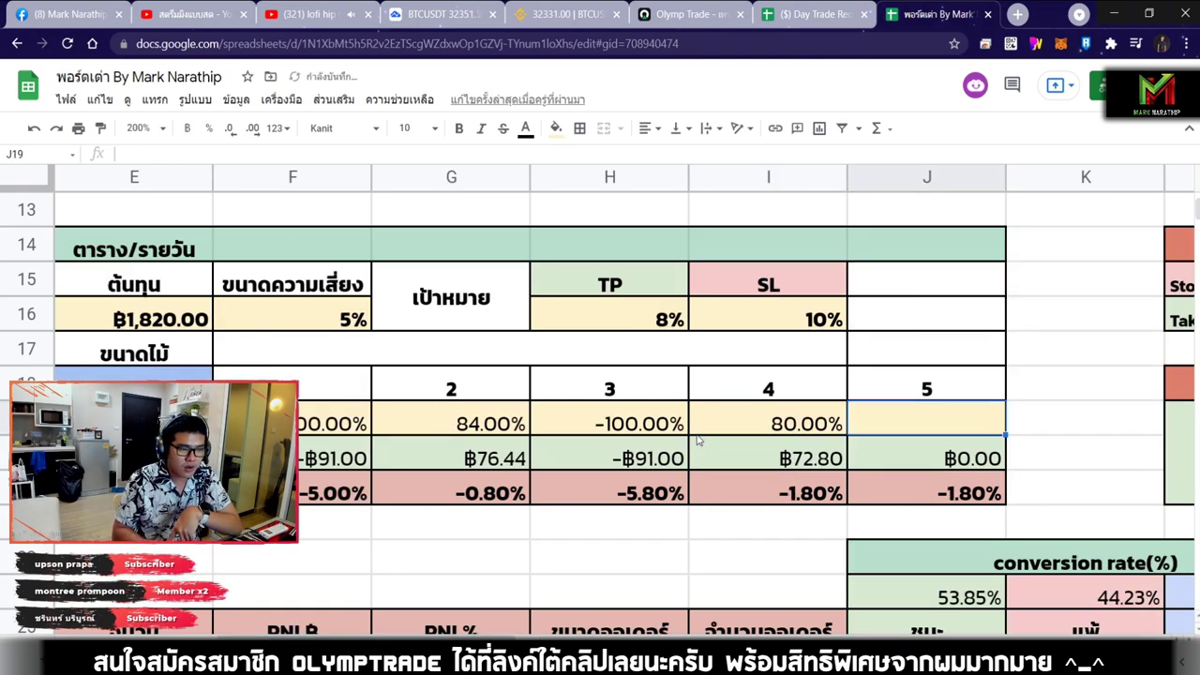
text(98)
key(BackSpace)
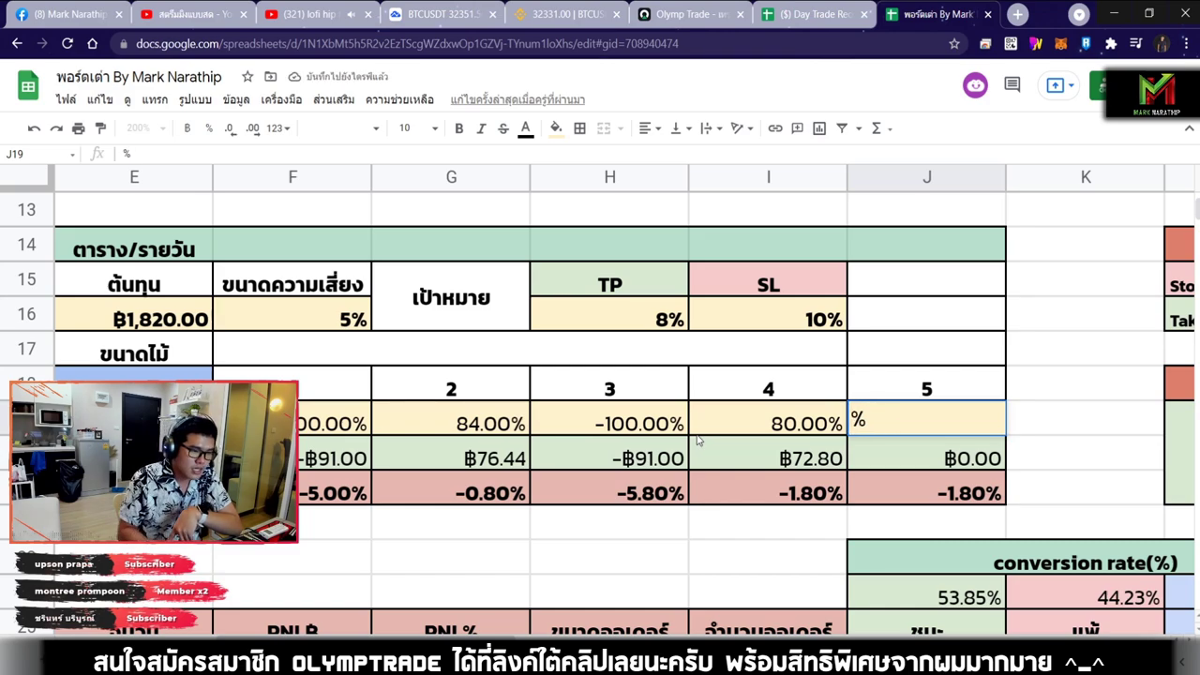
text(80)
key(Return)
scroll(715, 435, down, 2)
click(922, 425)
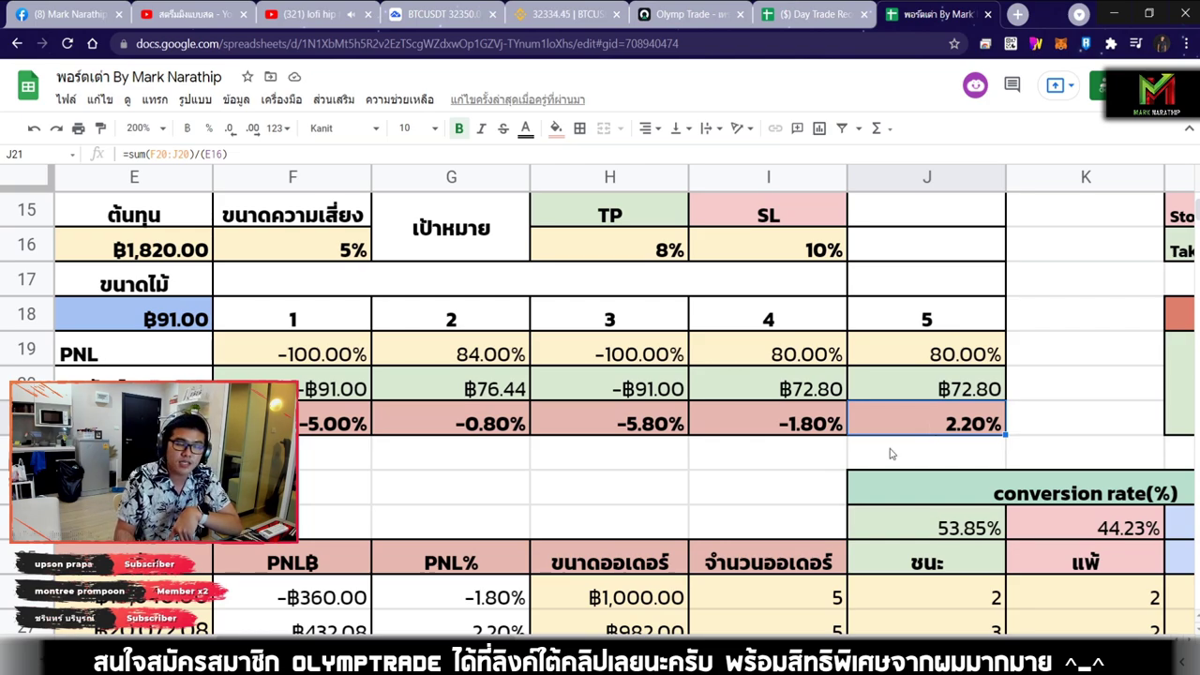
Step: Clear the simulated PNL values of orders 4 and 5 in the daily table
click(842, 349)
key(shift+Right)
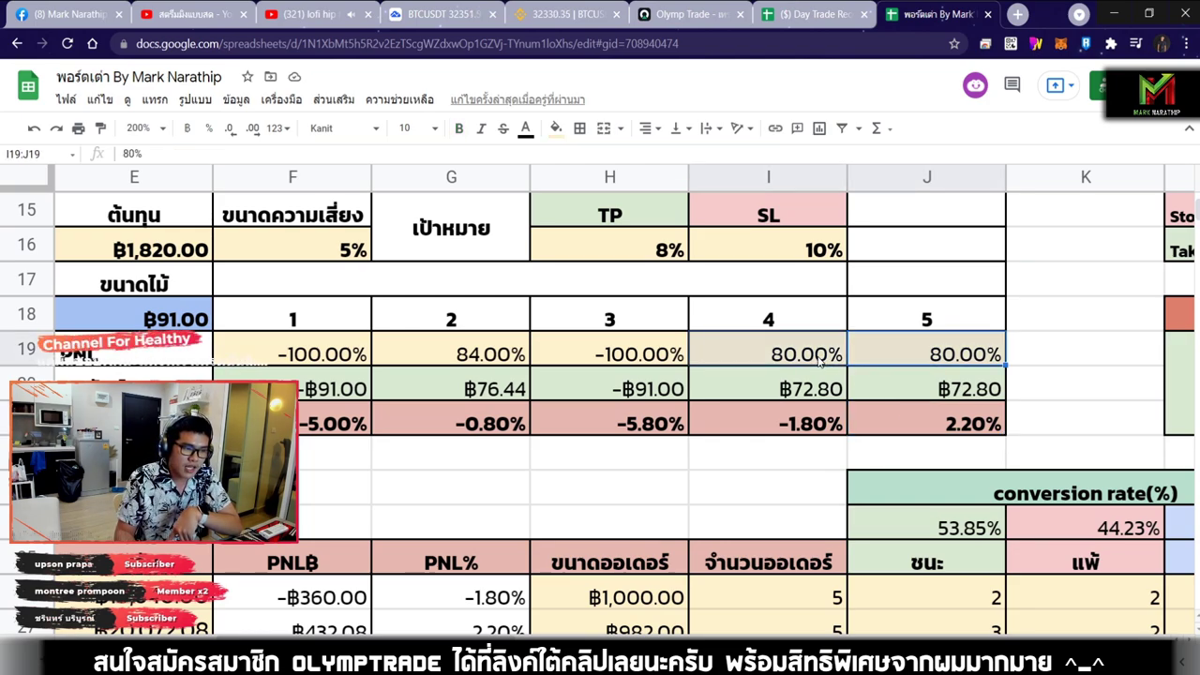
key(Delete)
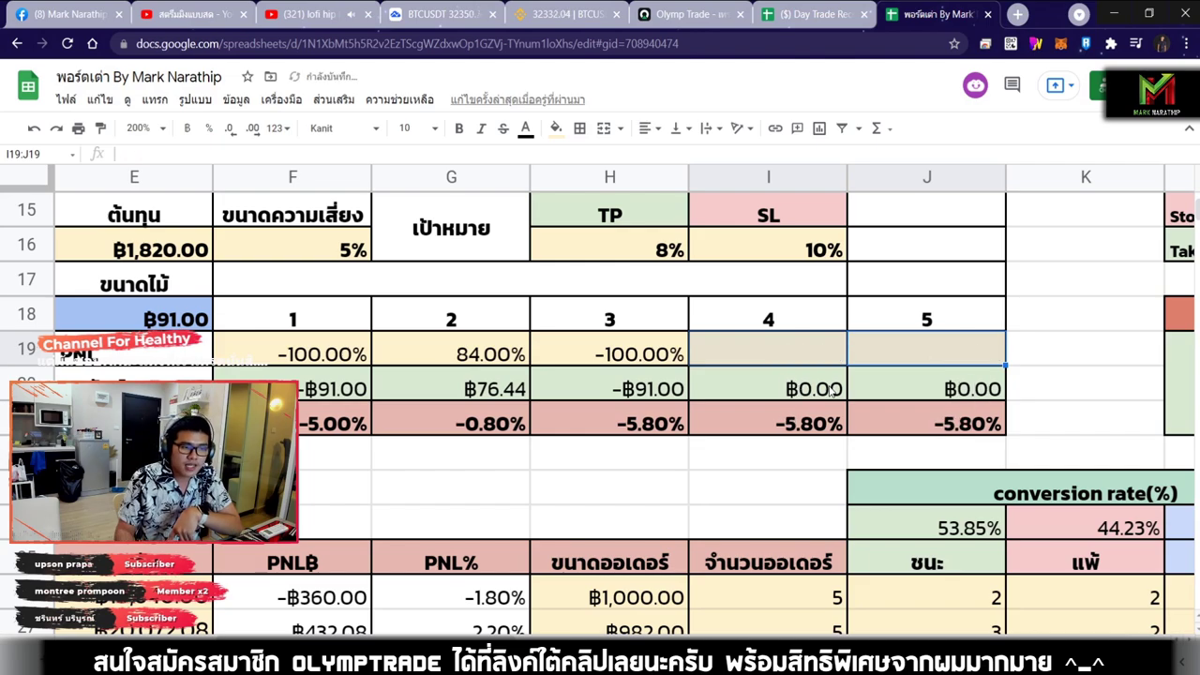
click(741, 345)
scroll(741, 394, left, 2)
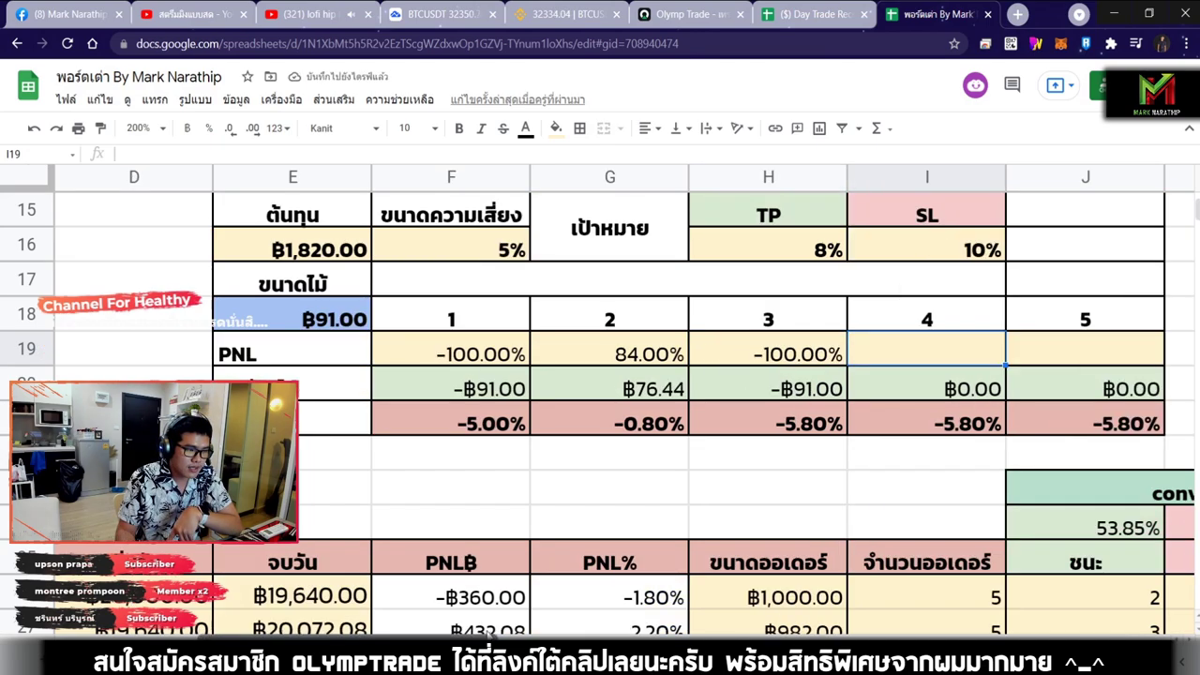
Step: Return to Olymp Trade and set the AUD/USD trade amount to $250
click(689, 14)
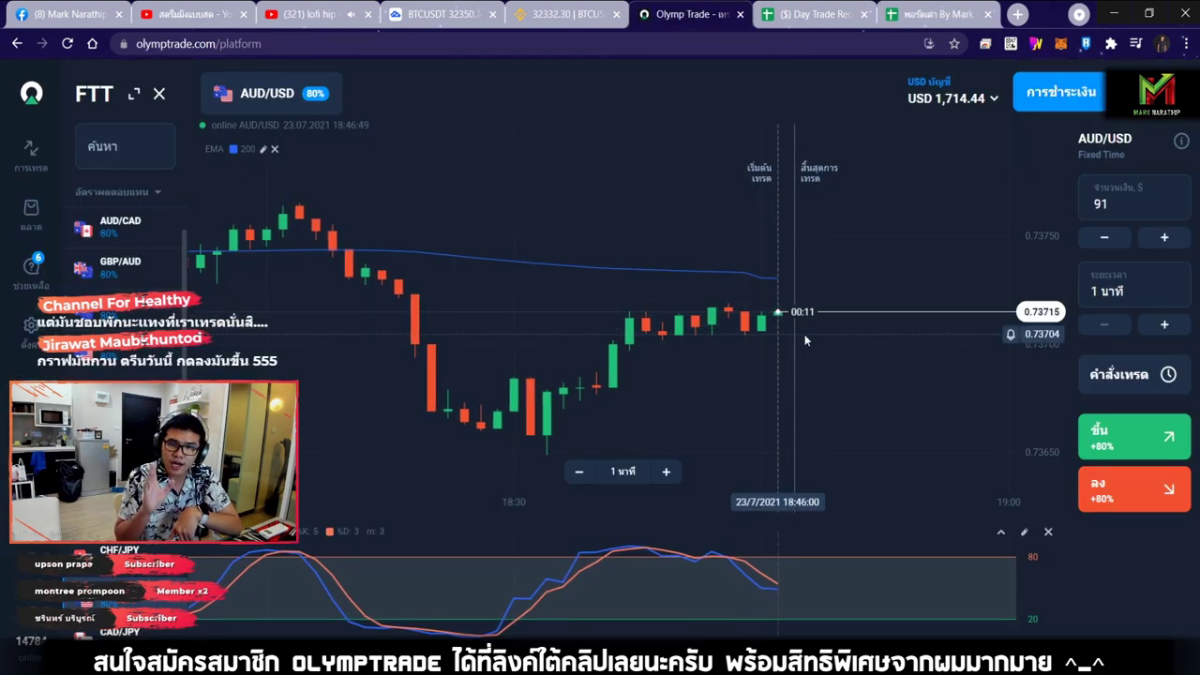
click(1101, 203)
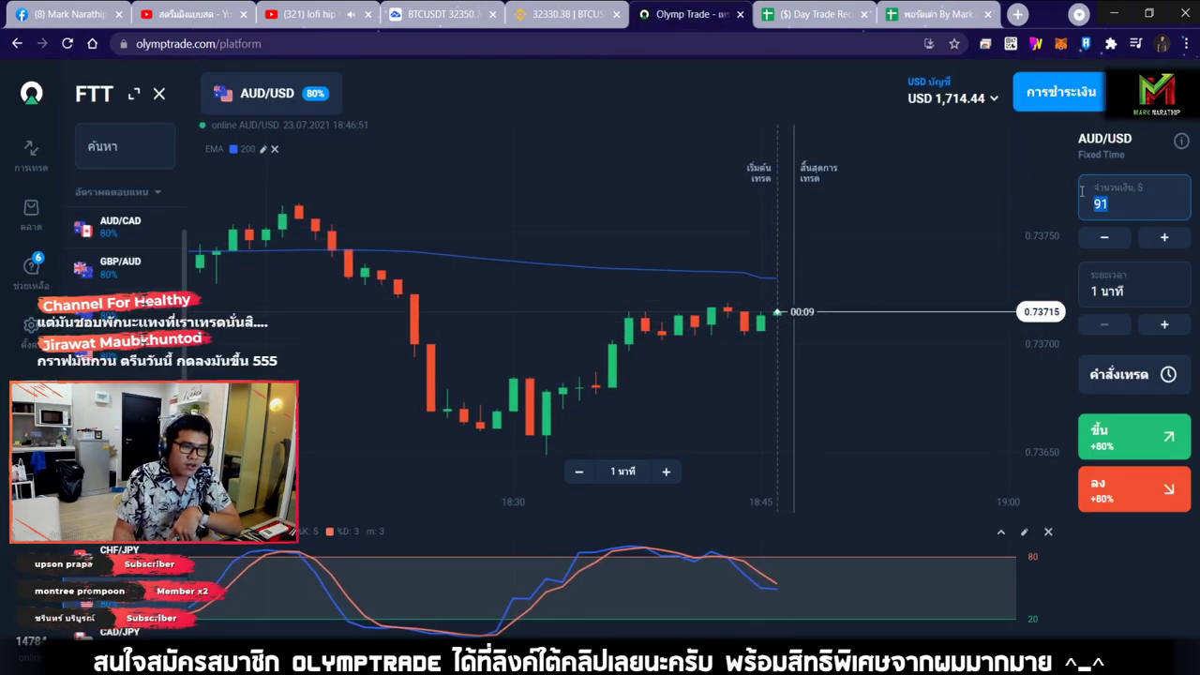
key(BackSpace)
key(BackSpace)
text(250)
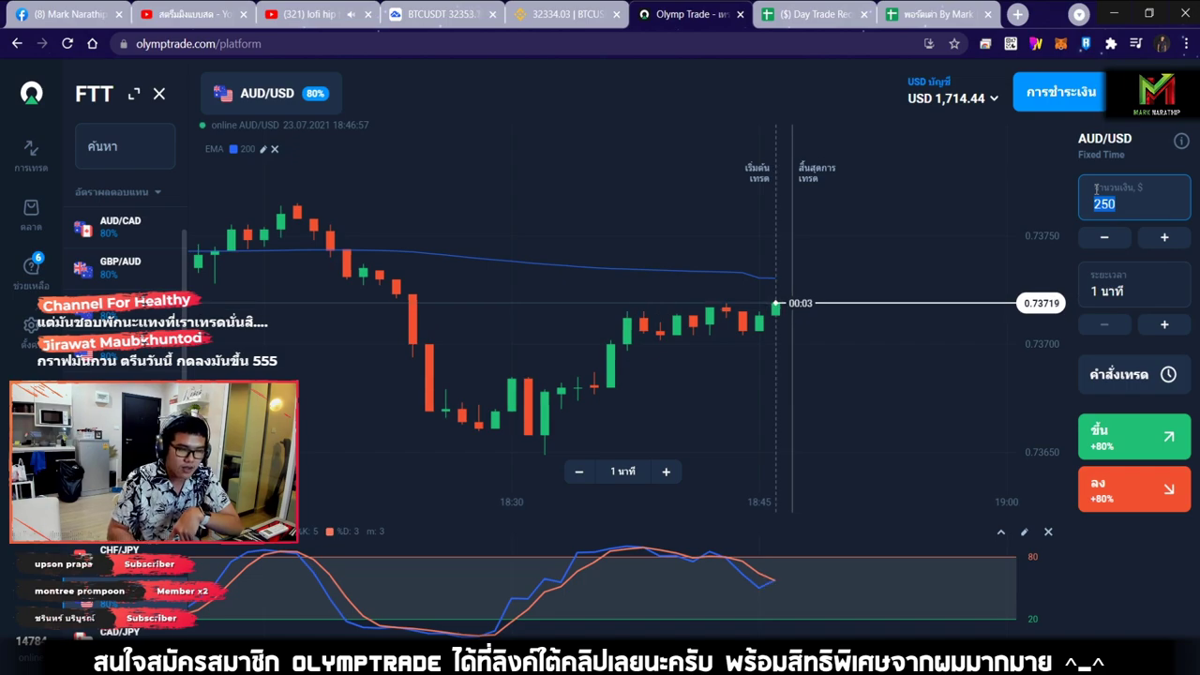
Step: Set the AUD/USD trade amount to $91 and review the pair's wider price history
text(91)
click(842, 305)
scroll(844, 314, down, 2)
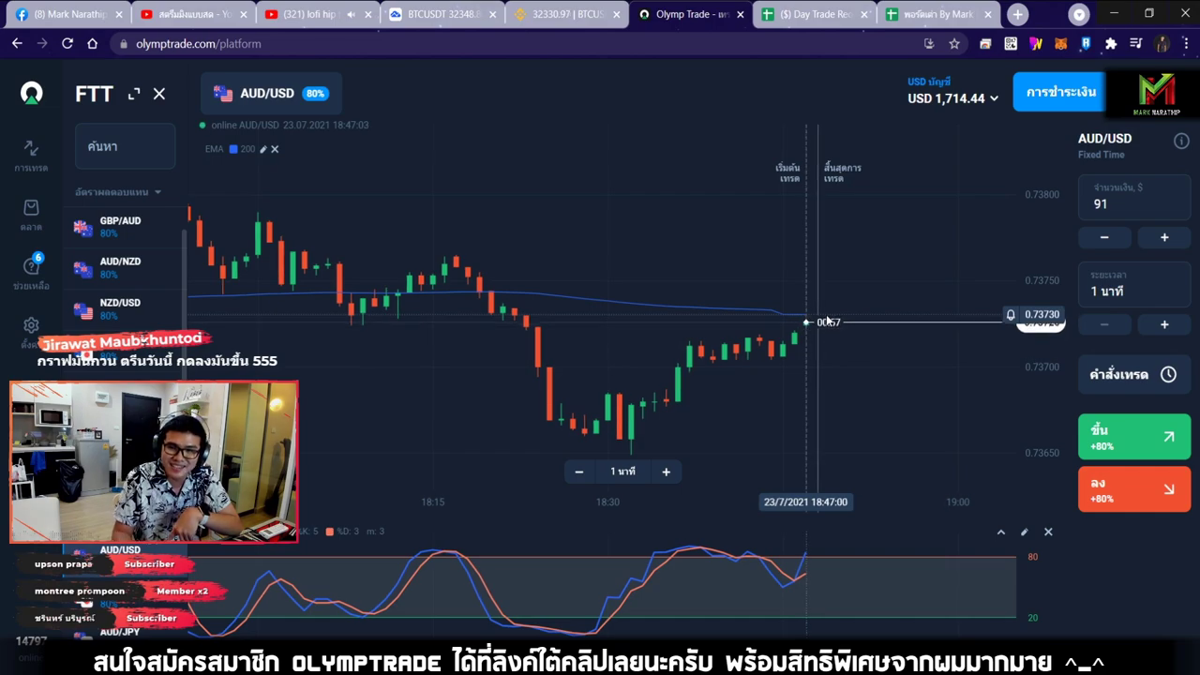
scroll(826, 319, down, 2)
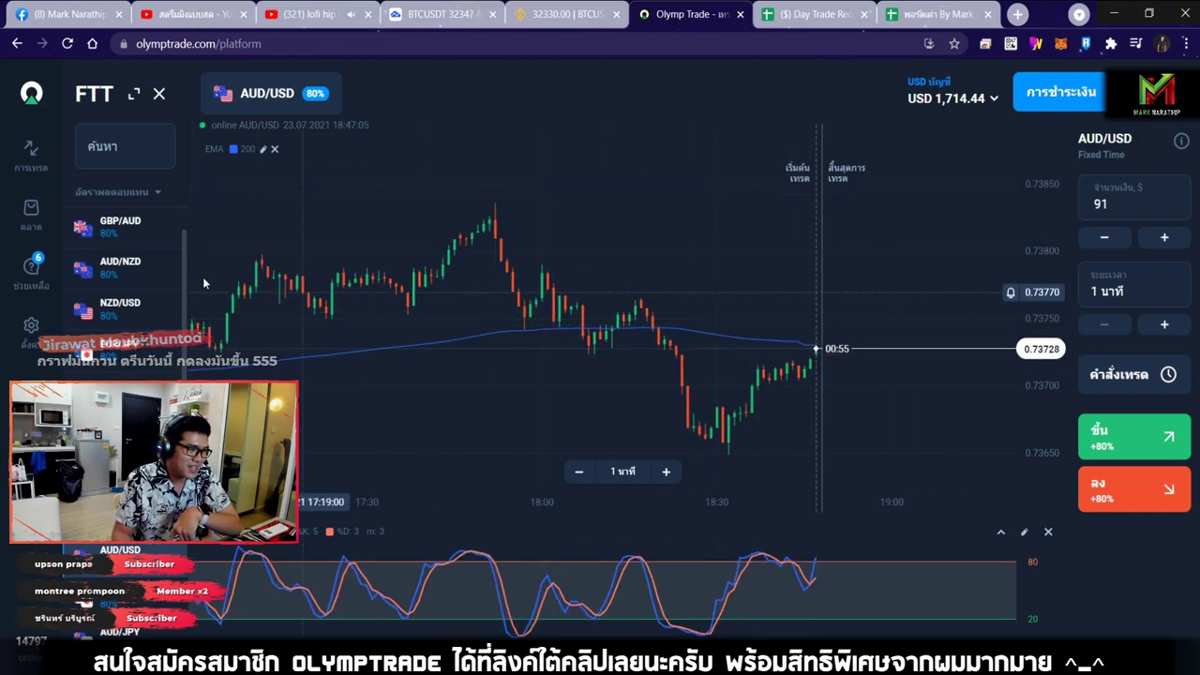
Step: Switch to the GBP/USD pair and examine its earlier price action against the EMA and horizontal lines
scroll(150, 258, up, 3)
click(146, 246)
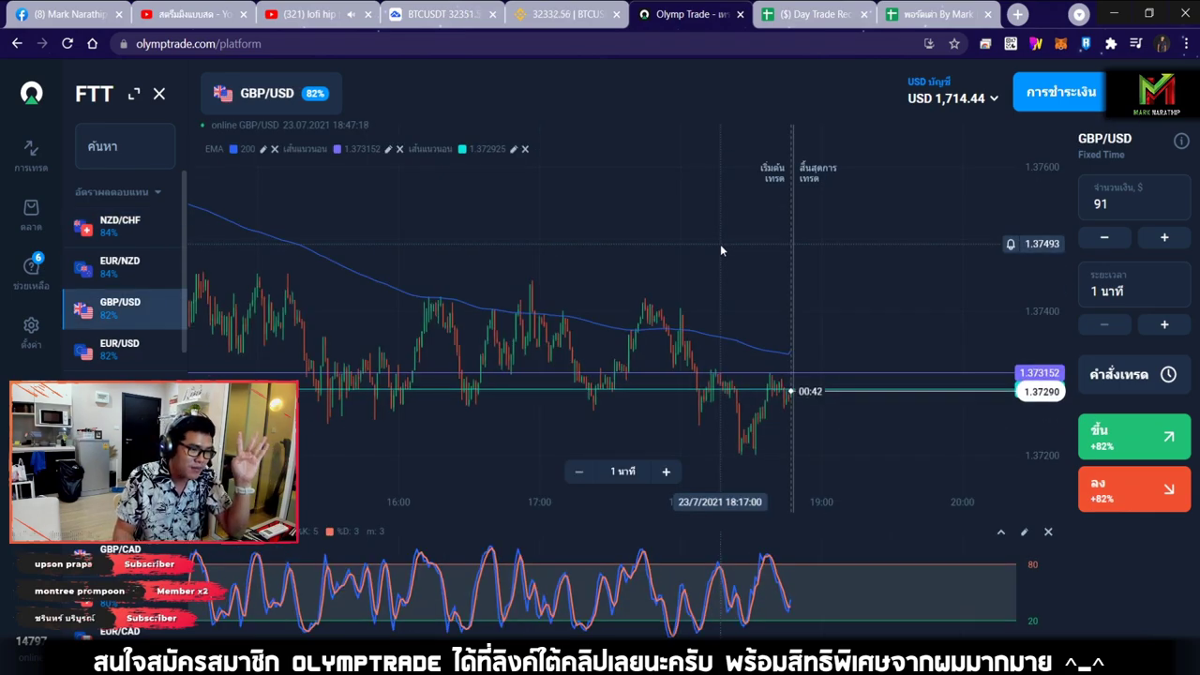
scroll(647, 258, left, 5)
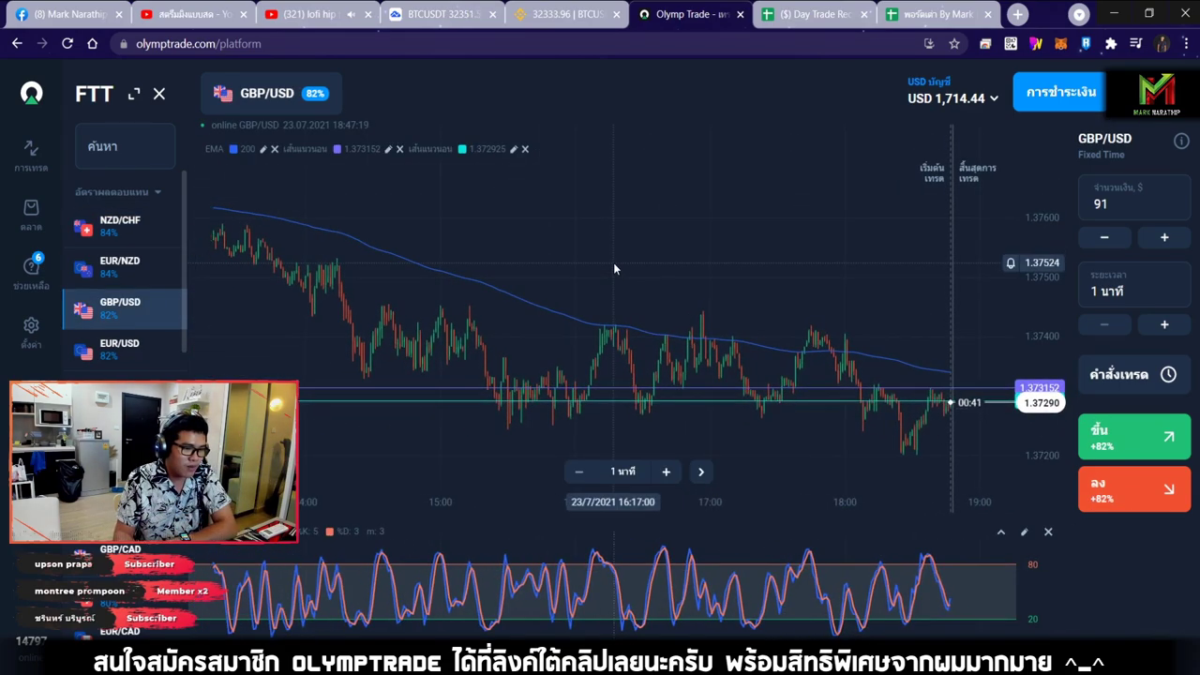
drag(613, 262, 539, 242)
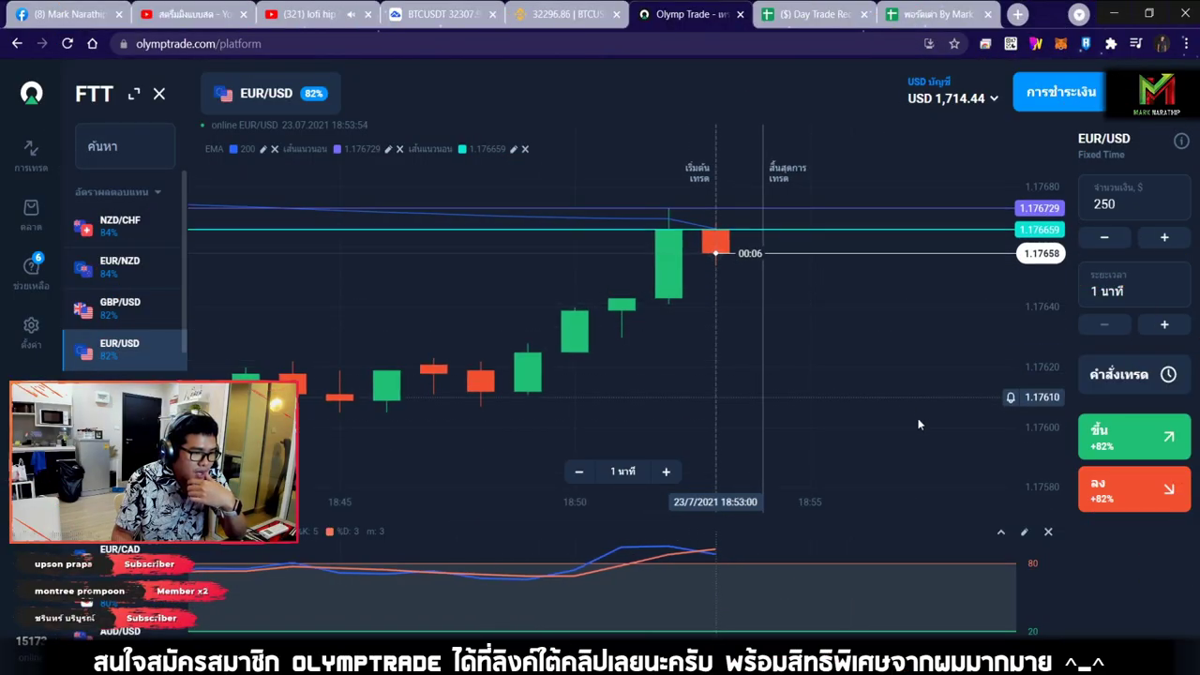
Step: Place a one-minute $250 down trade on EUR/USD and glance at the Day Trade Records sheet
click(1113, 492)
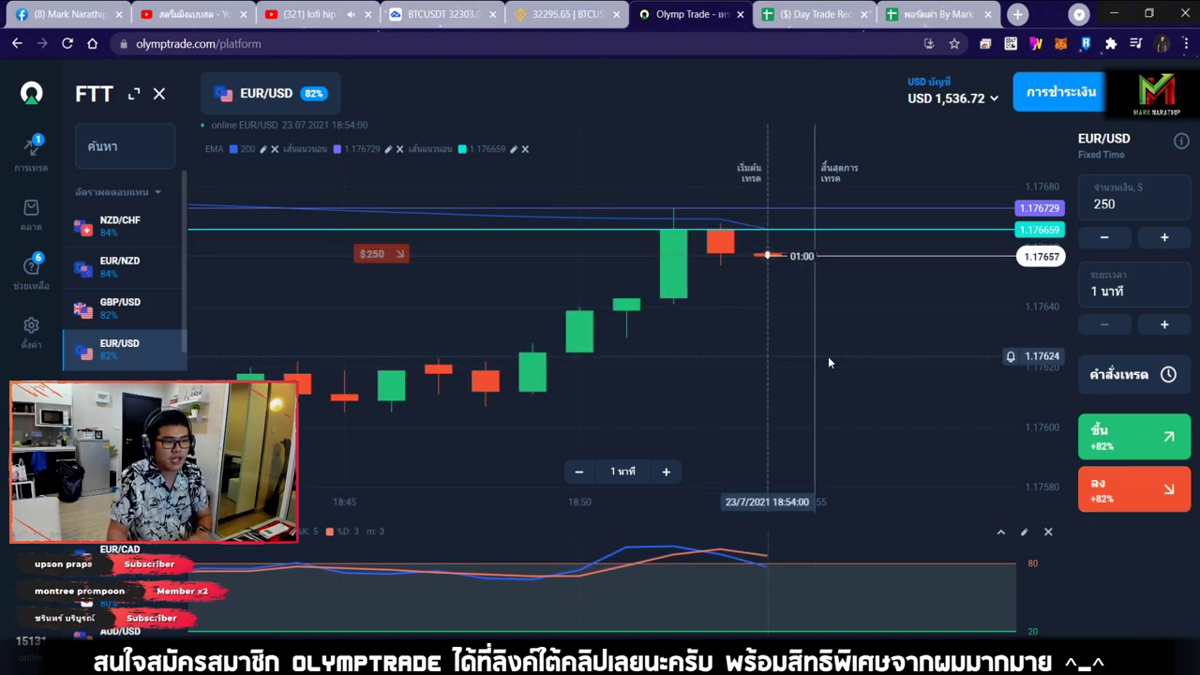
scroll(829, 403, down, 10)
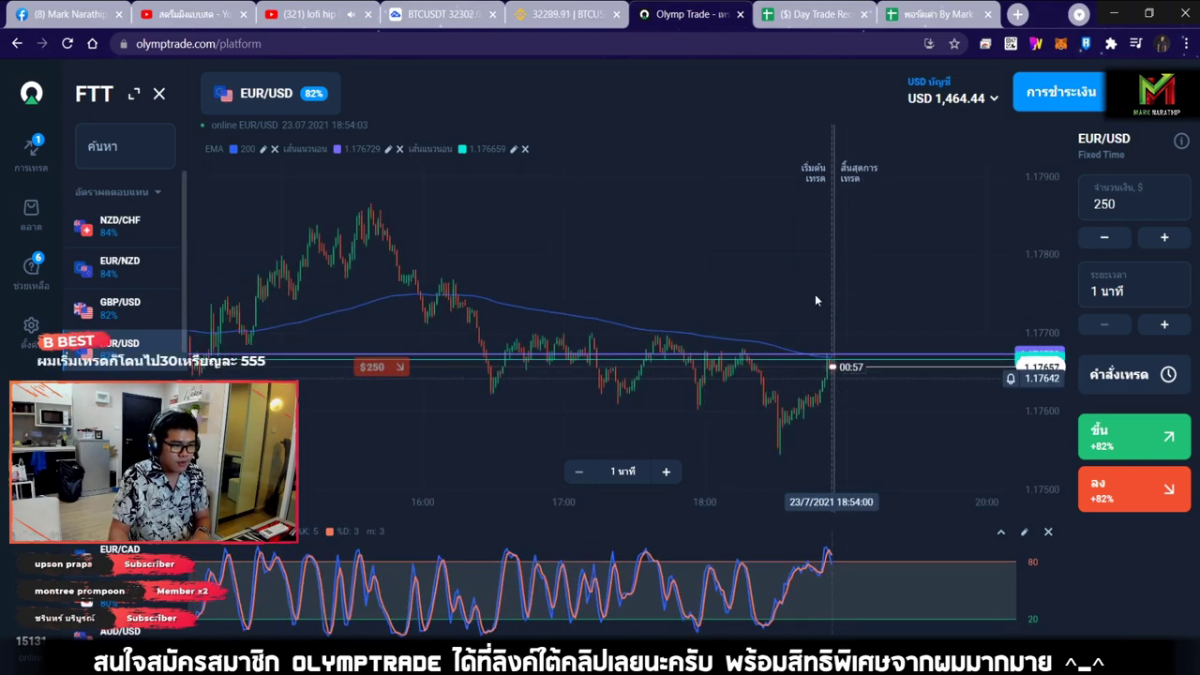
key(ctrl+Tab)
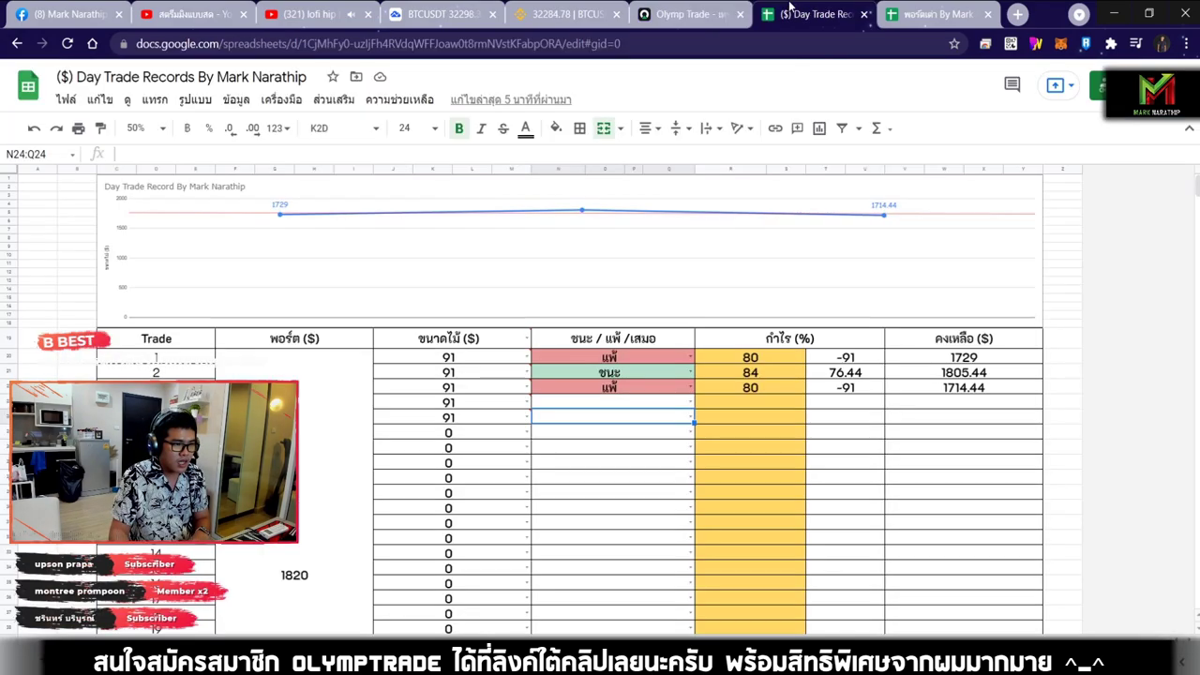
click(689, 14)
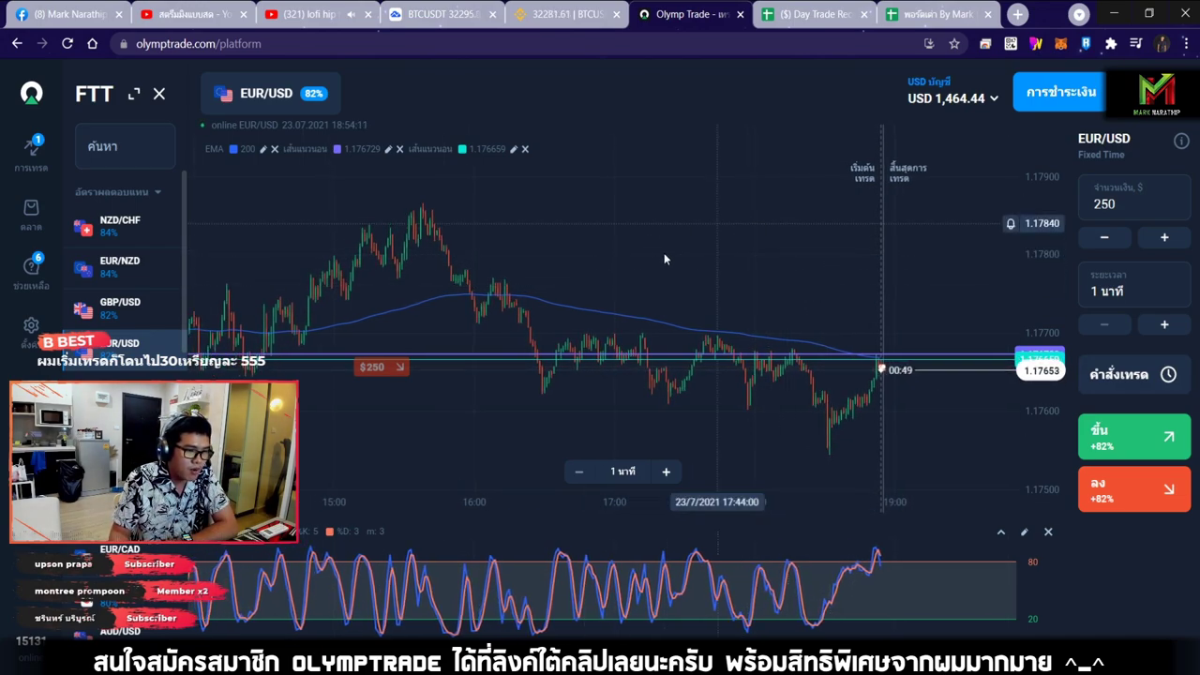
Step: Draw a white annotation arrow along the EUR/USD downtrend from its highest peak past the current price, then clear it
key(ctrl+alt+d)
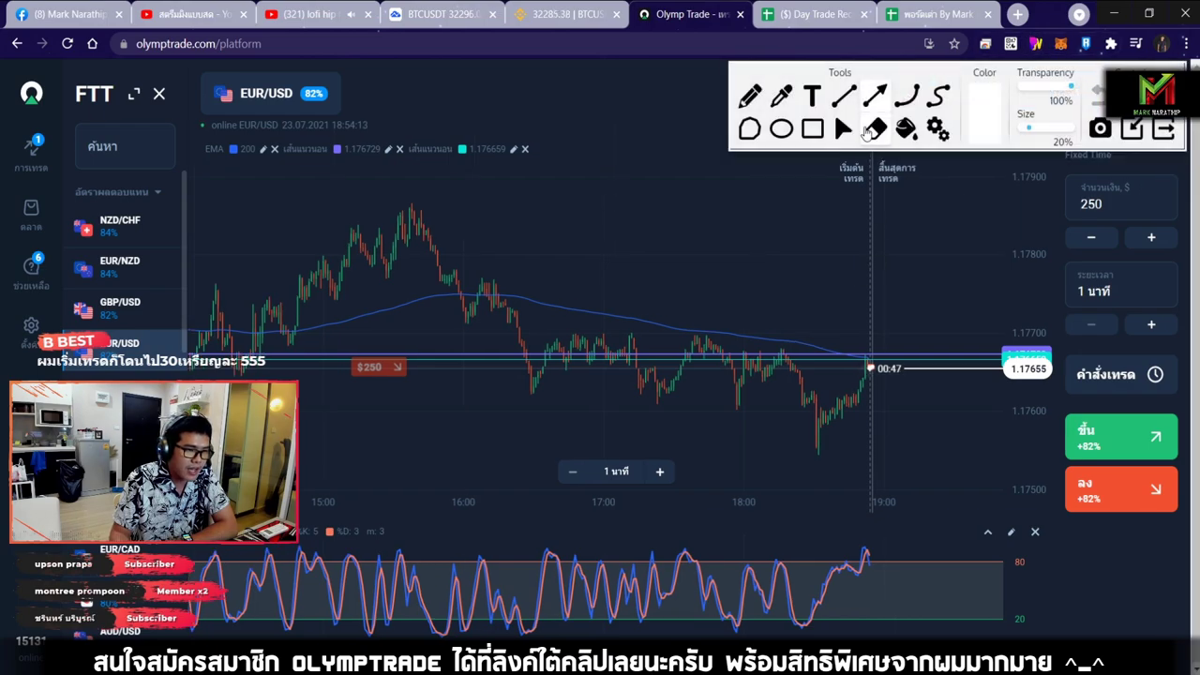
drag(420, 202, 973, 324)
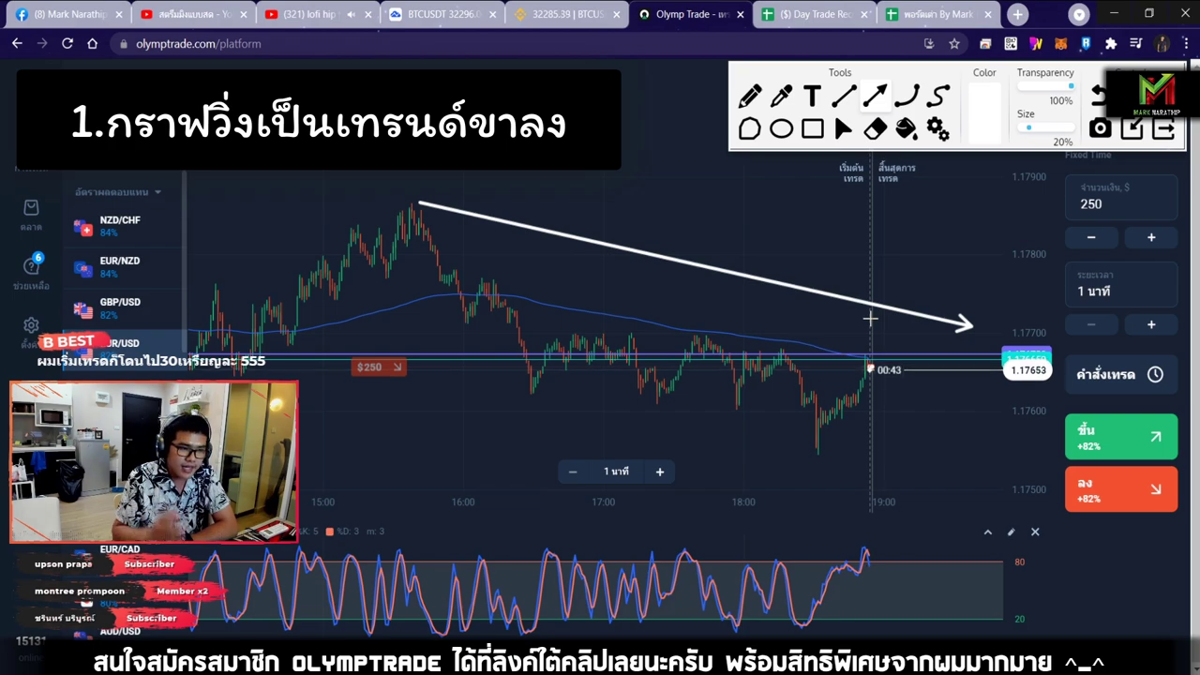
click(842, 128)
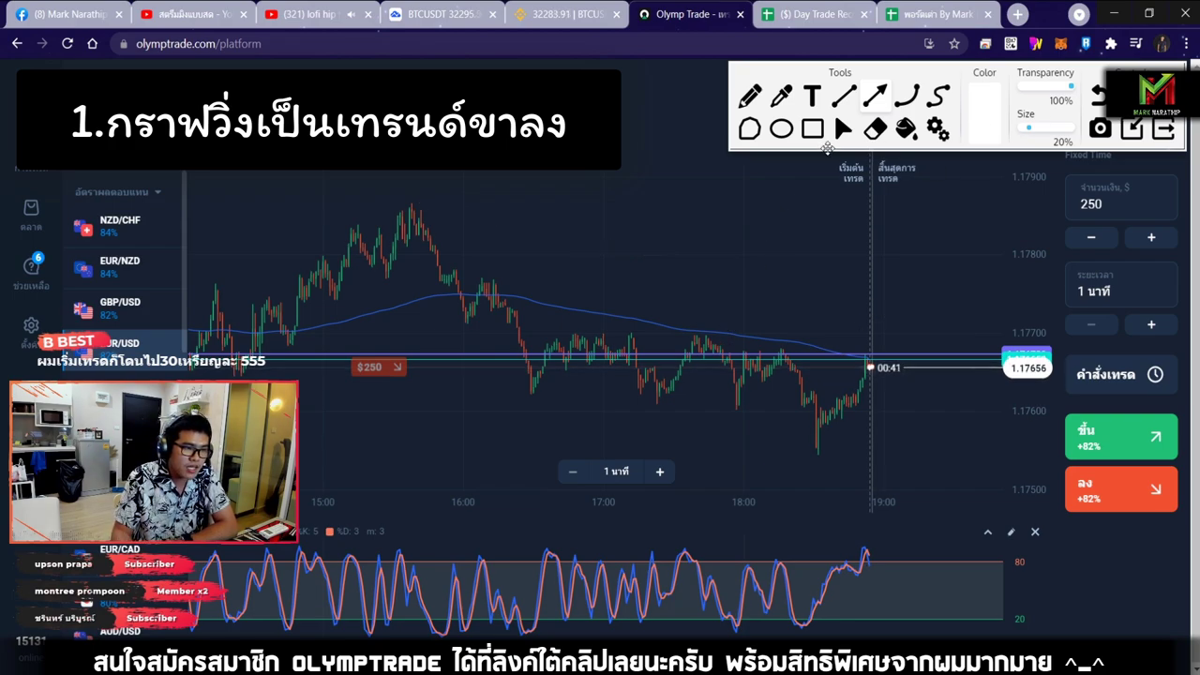
Step: Annotate the recent EUR/USD candles with an arrow along the rise and four downward arrows beside the current price
scroll(818, 369, up, 5)
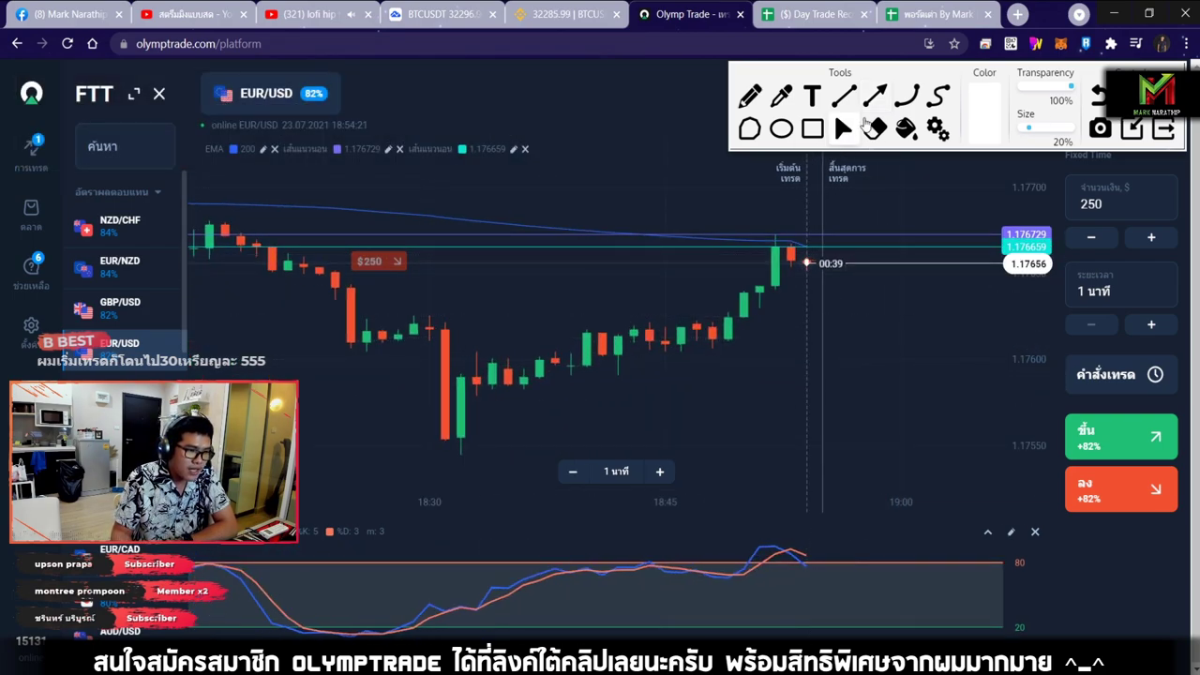
key(a)
drag(837, 214, 928, 367)
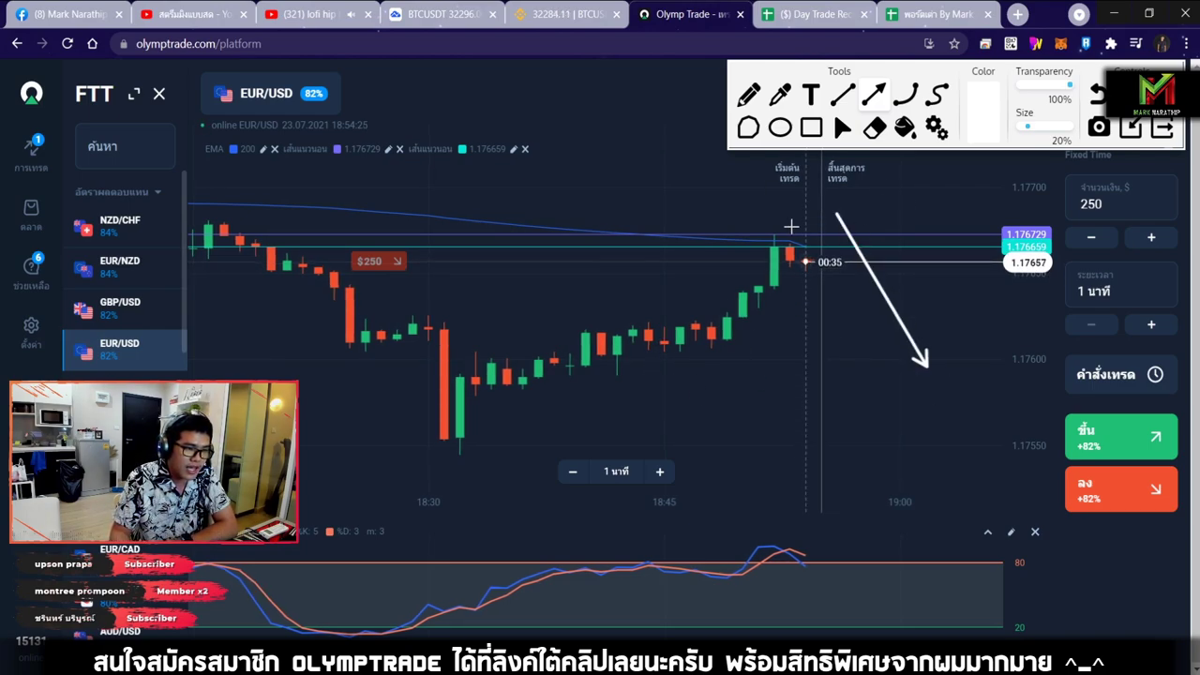
mouse_move(419, 419)
mouse_down()
mouse_move(728, 300)
mouse_move(769, 245)
mouse_up()
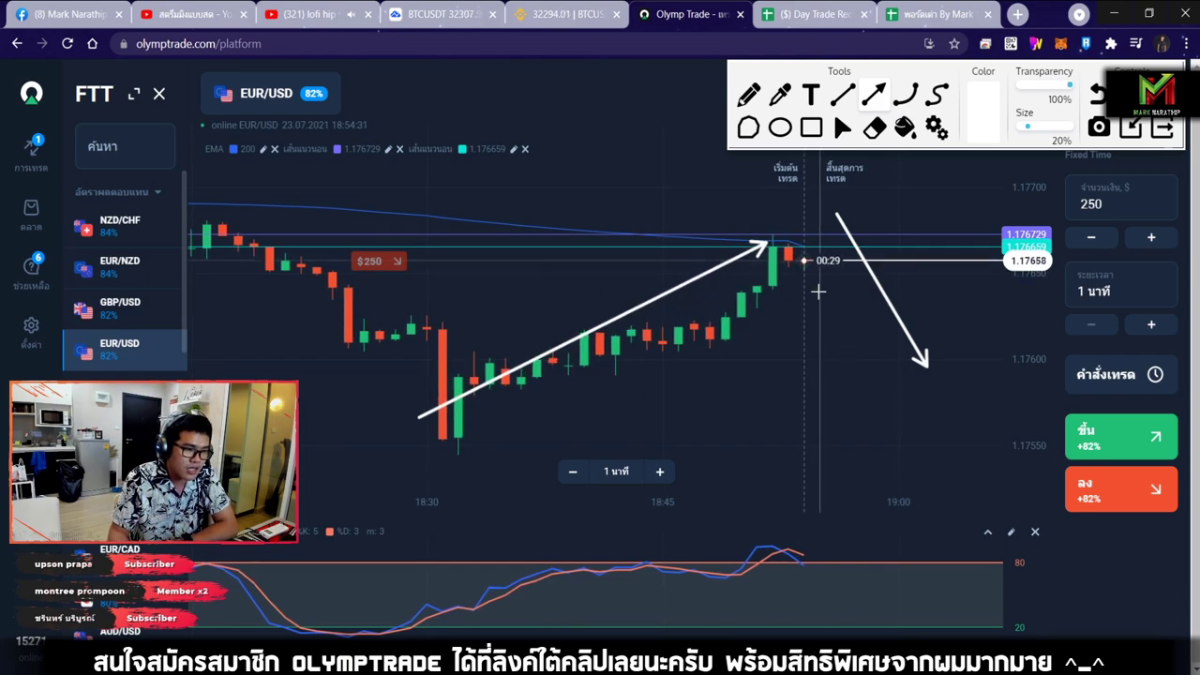
drag(803, 274, 857, 424)
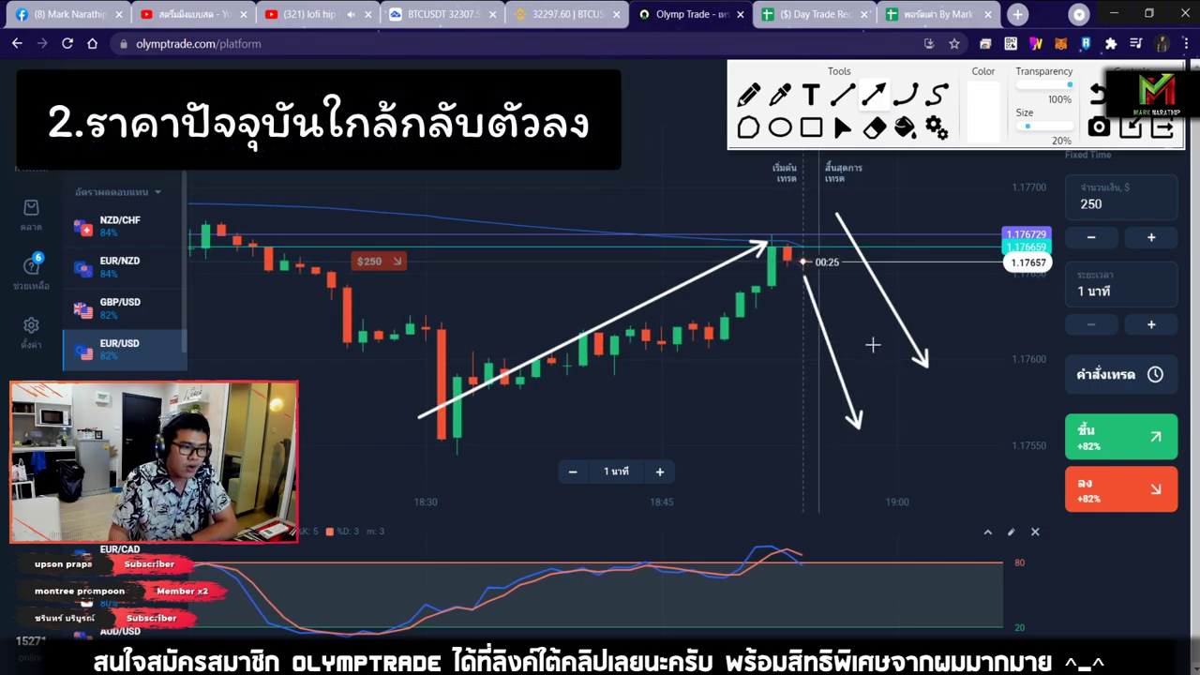
drag(849, 193, 952, 340)
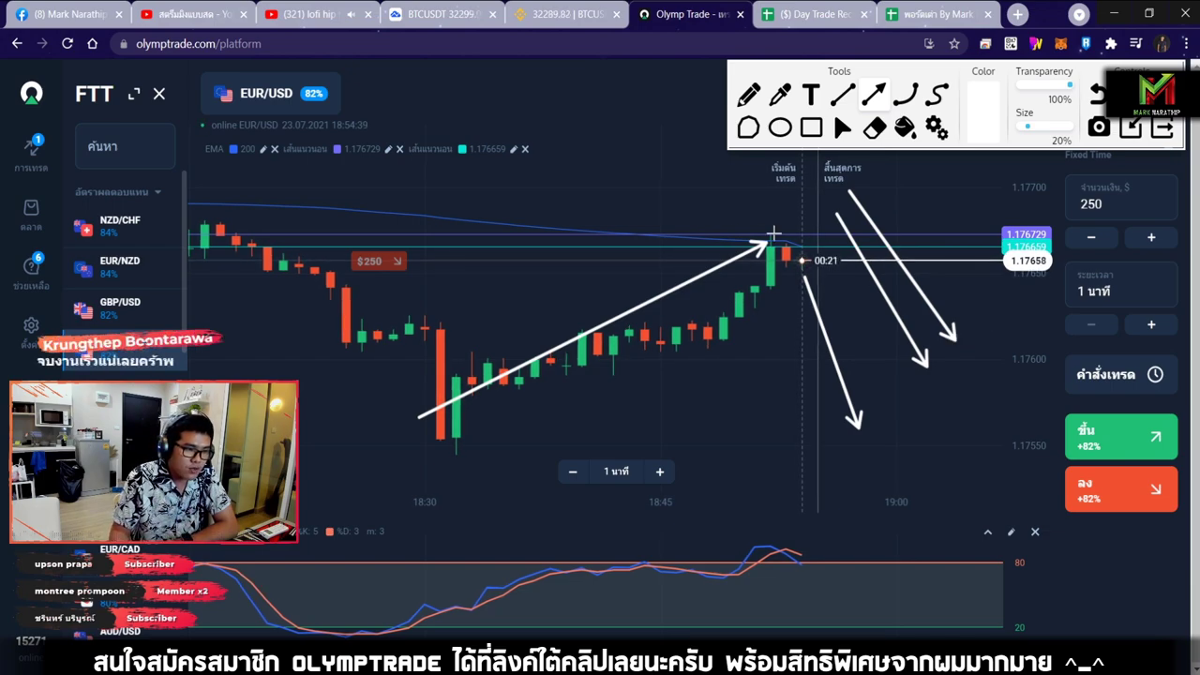
drag(828, 277, 898, 381)
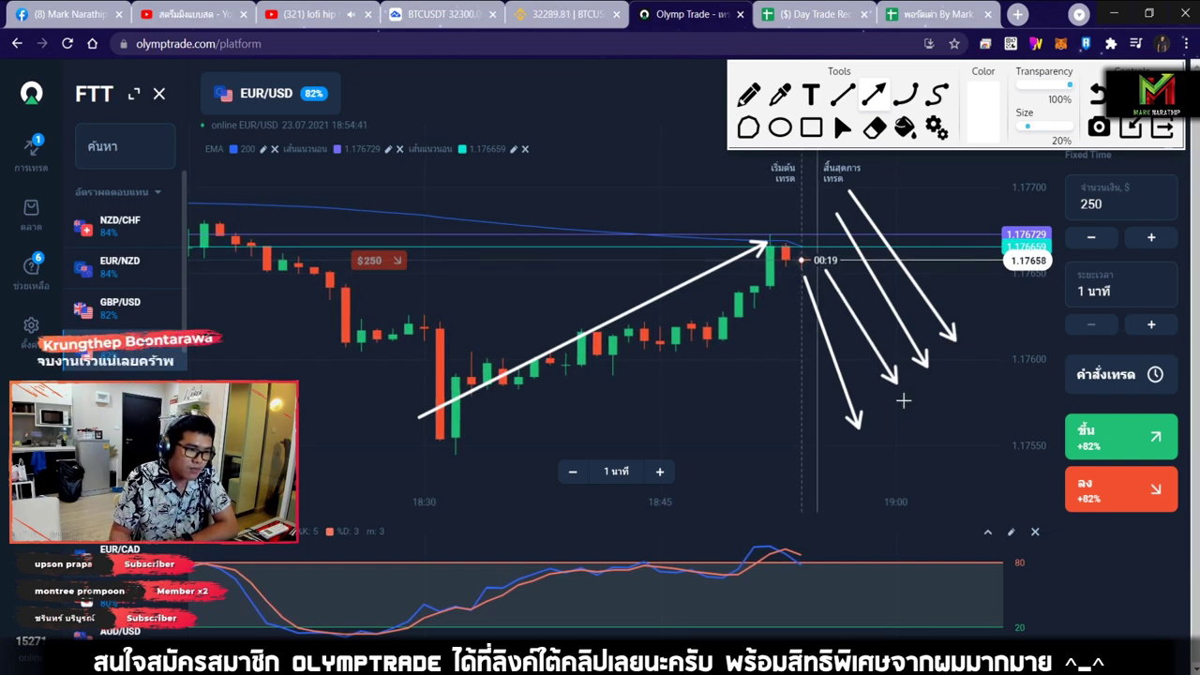
Step: Draw two downward arrows over the stochastic crossing and close the annotation overlay
drag(757, 504, 855, 581)
drag(711, 534, 805, 607)
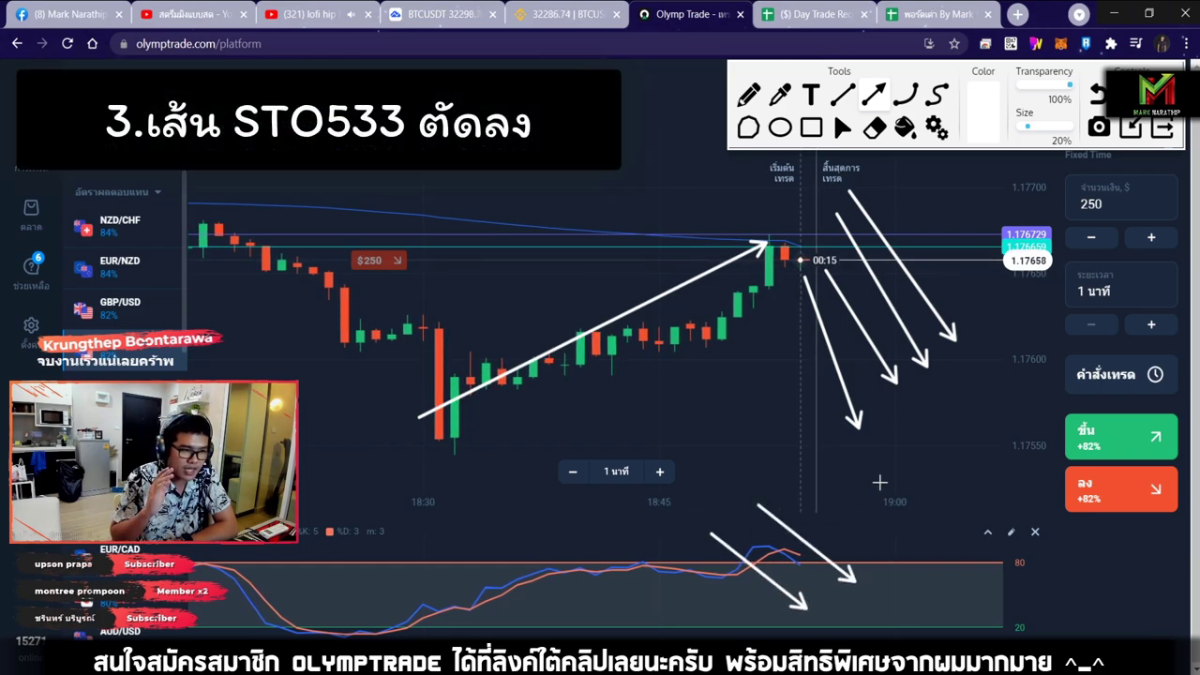
click(1162, 133)
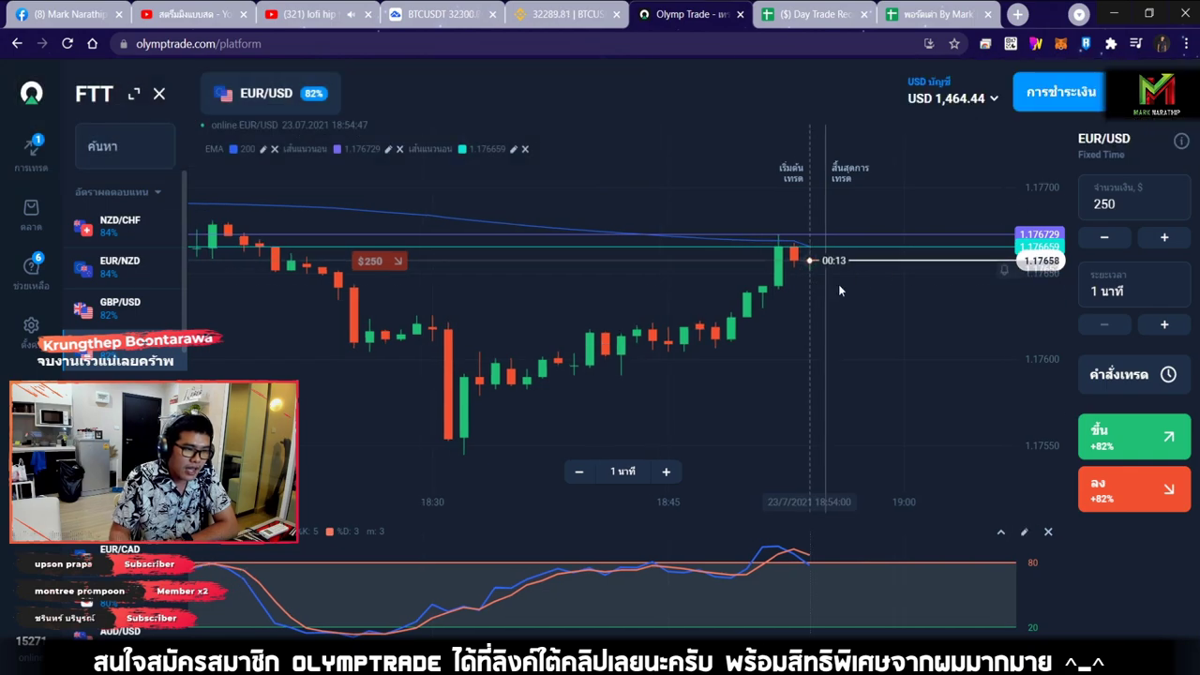
Step: Follow the EUR/USD trade on the chart until it expires and check the account balance
scroll(784, 300, up, 5)
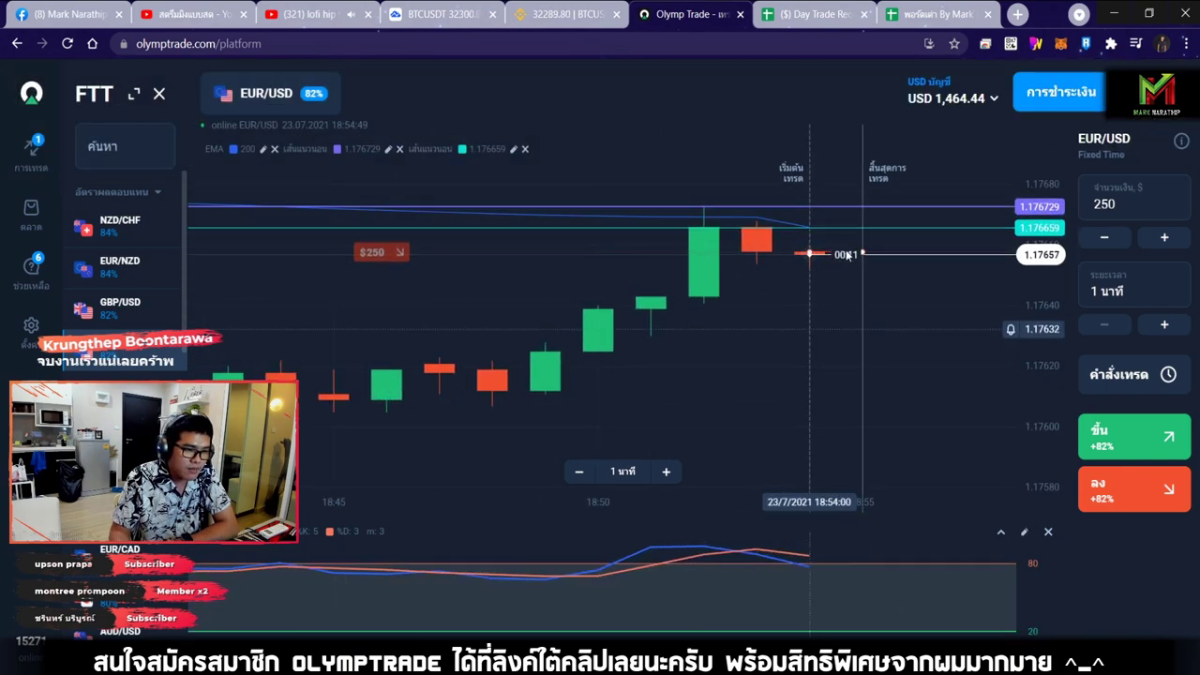
scroll(827, 337, up, 1)
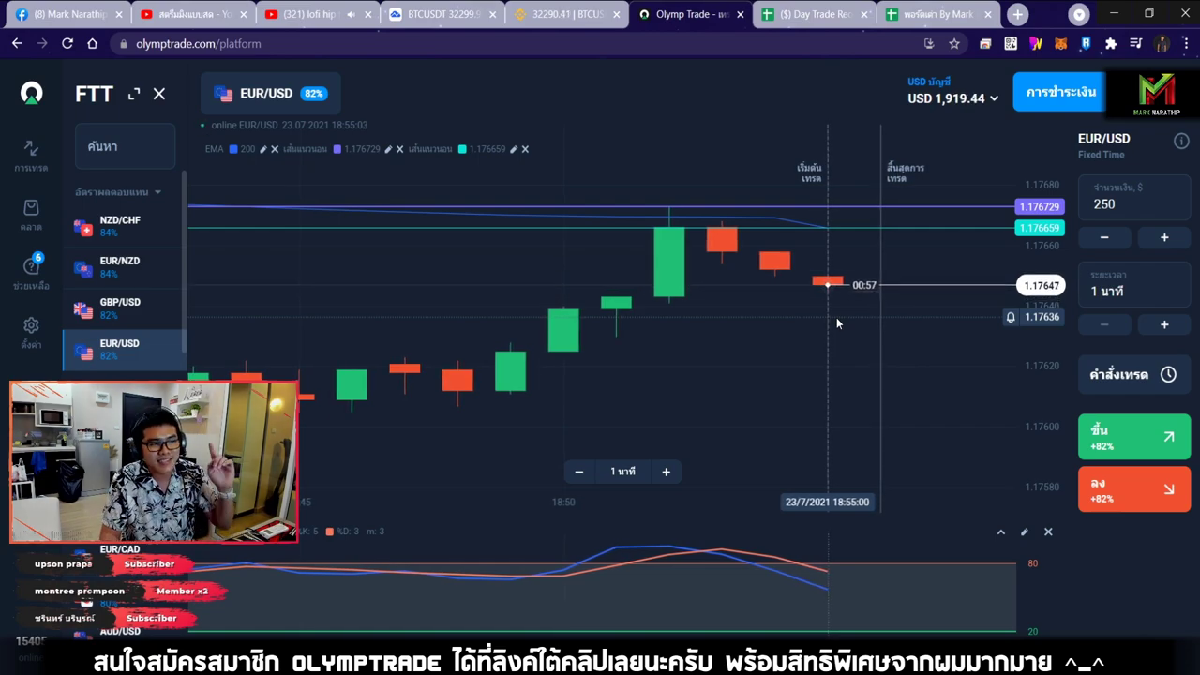
scroll(839, 318, down, 3)
scroll(842, 328, down, 2)
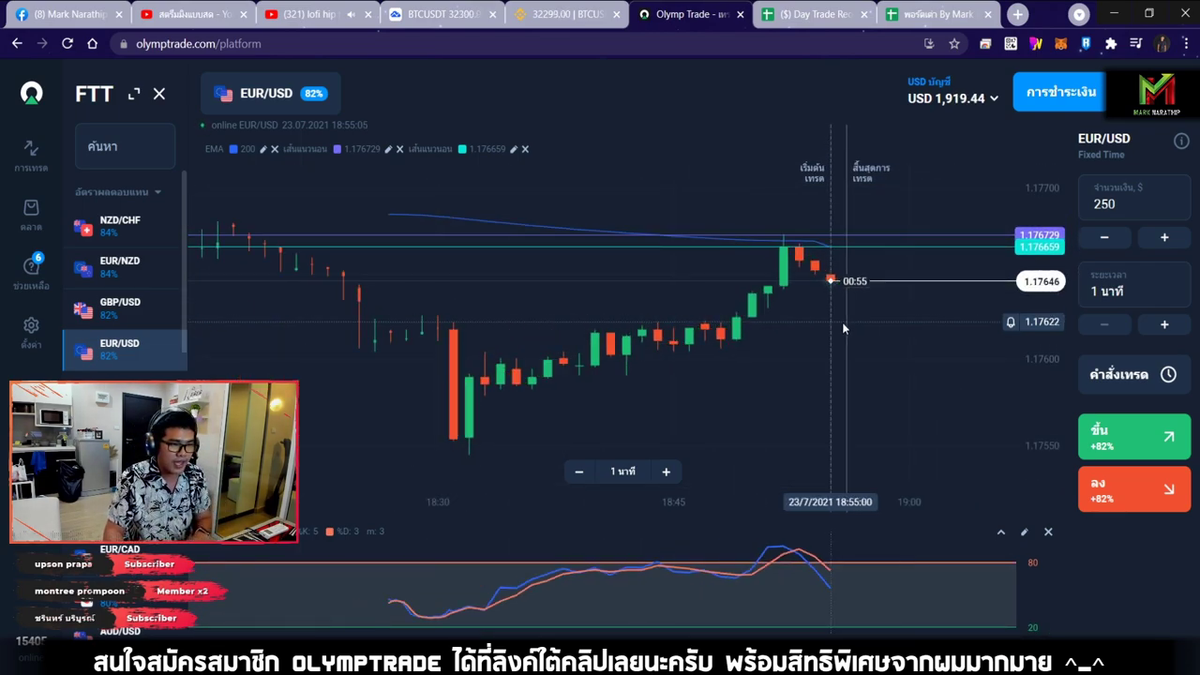
Step: Log trade 4 in the Day Trade Records sheet with size 250, result ชนะ and profit 82%
click(816, 14)
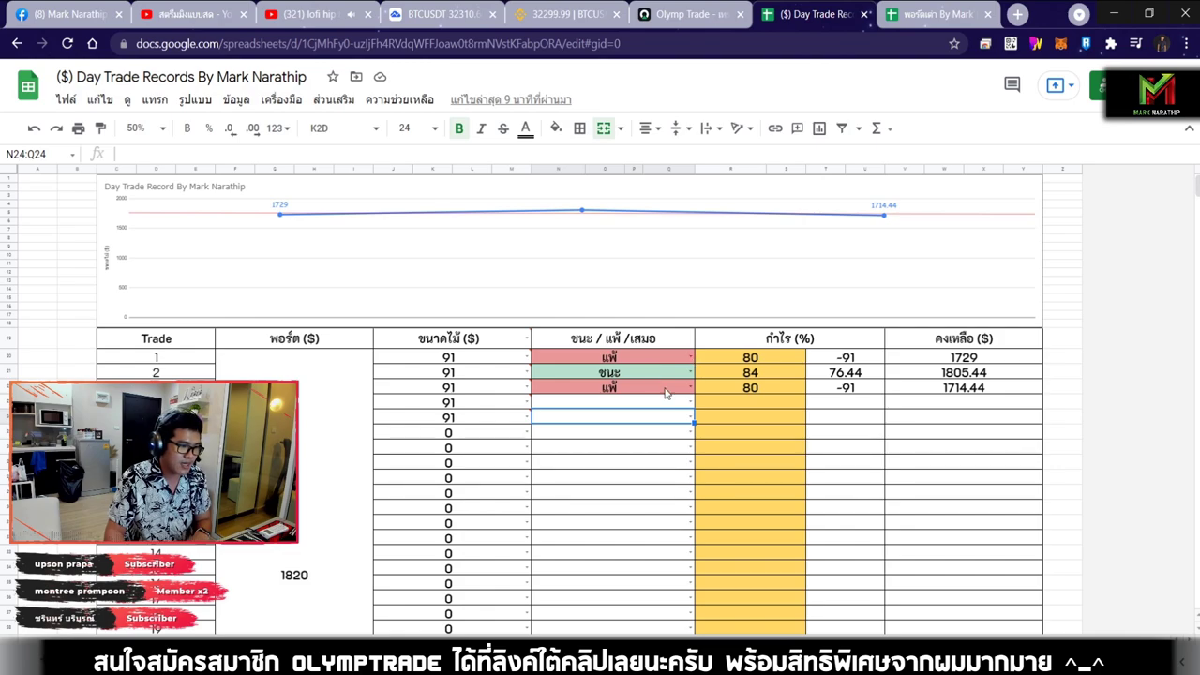
click(603, 408)
click(450, 403)
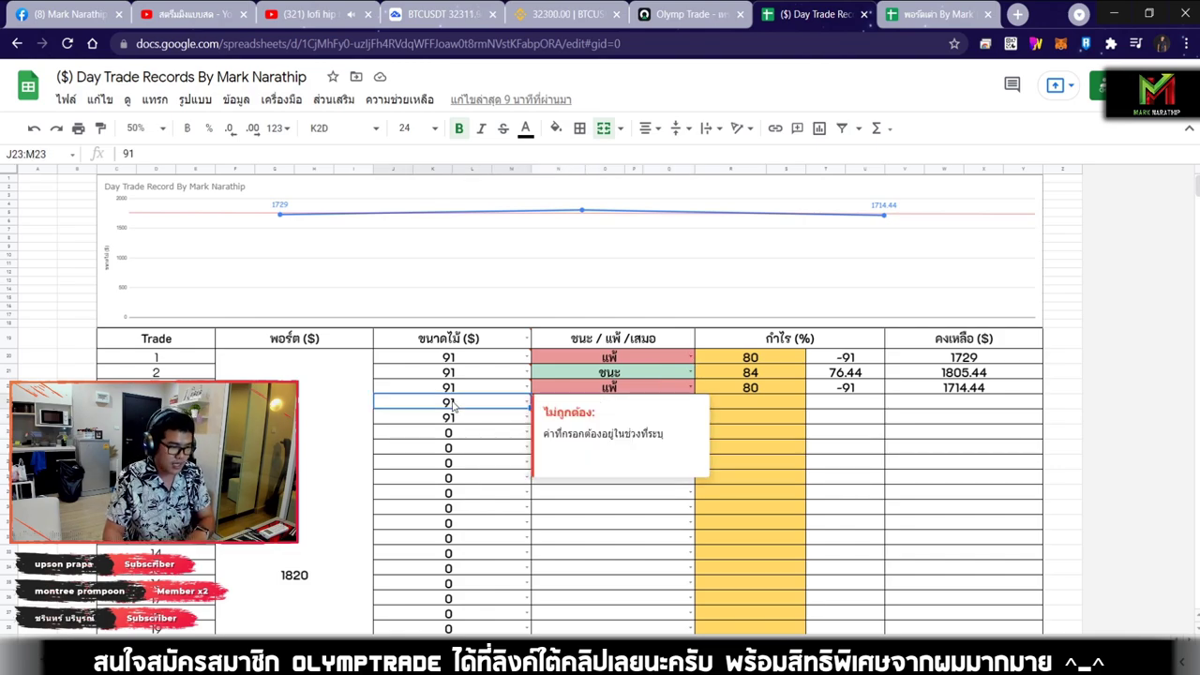
text(250)
click(612, 408)
click(552, 422)
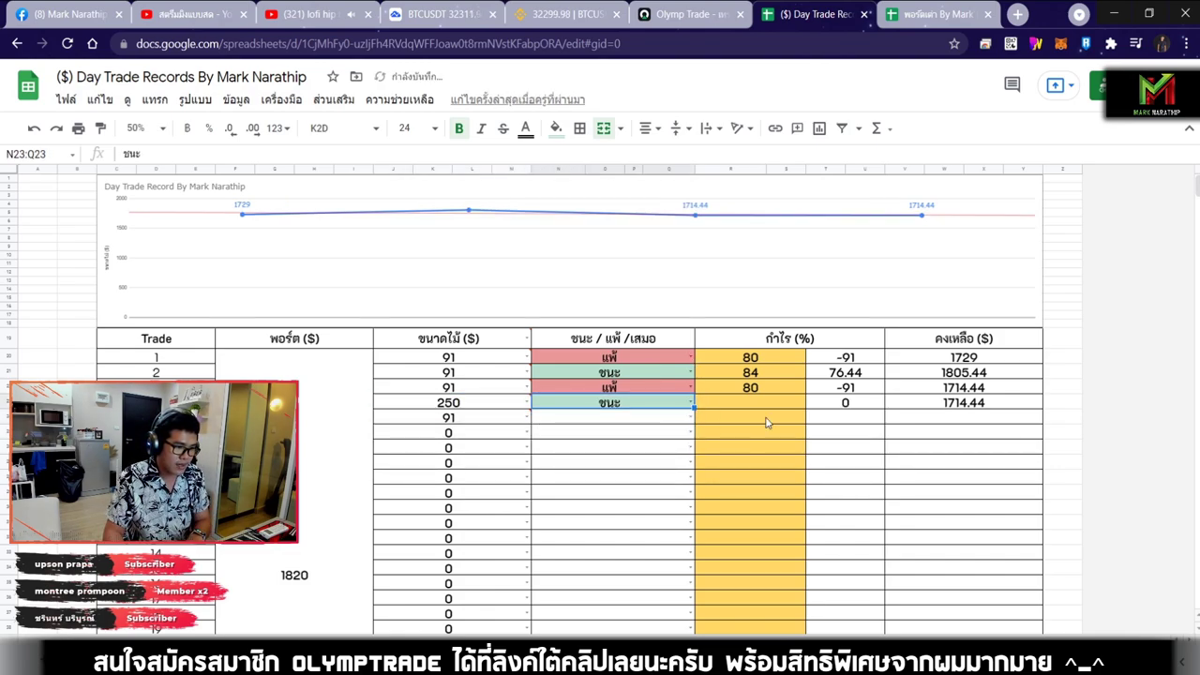
key(ctrl+shift+Tab)
click(794, 7)
text(82)
key(Return)
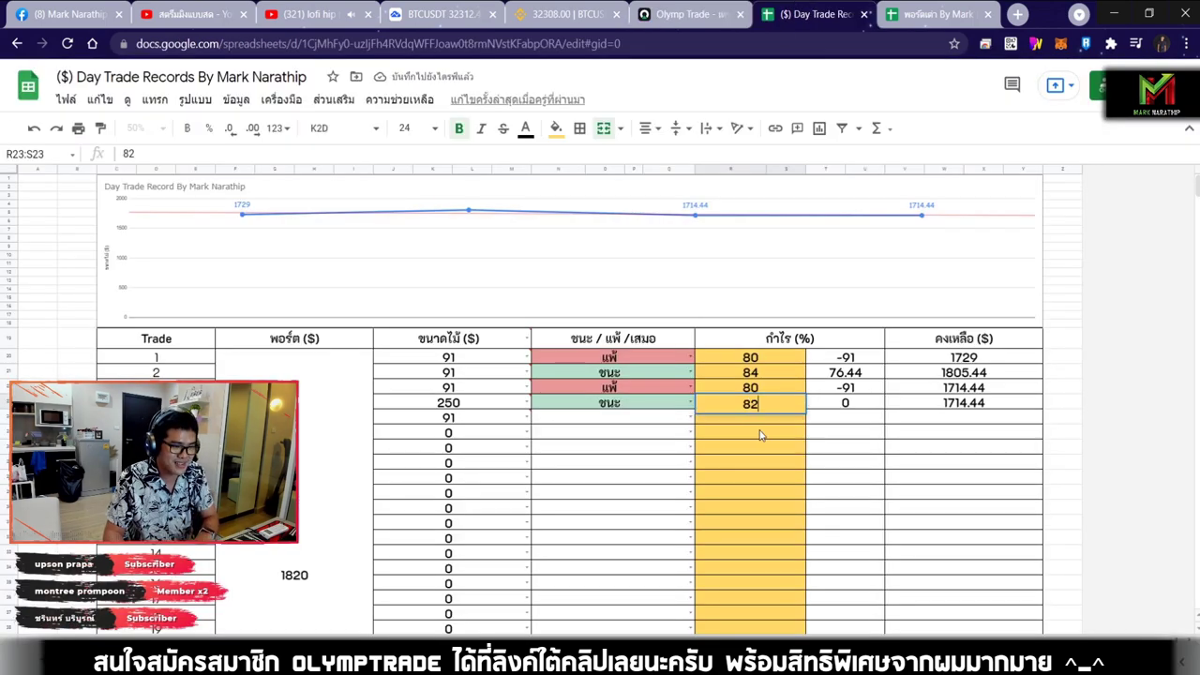
Step: Compare trade 4's recorded balance with the Olymp Trade balance and glance at the พอร์ตเต่า portfolio table
click(687, 29)
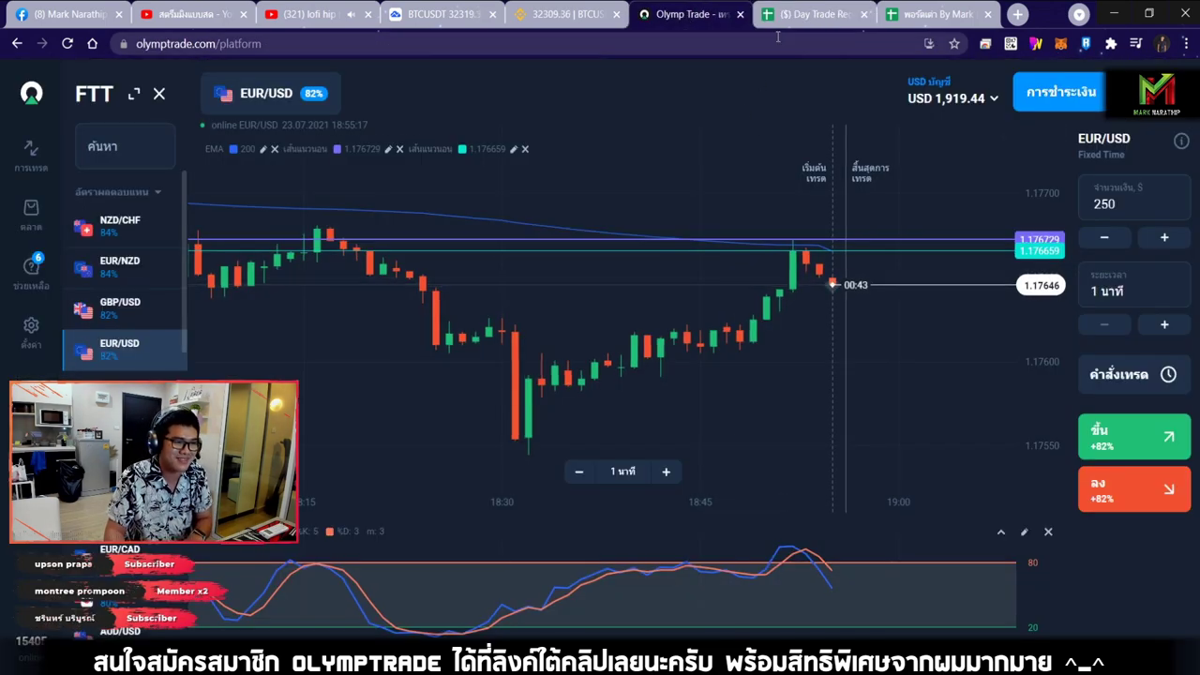
click(811, 14)
click(552, 422)
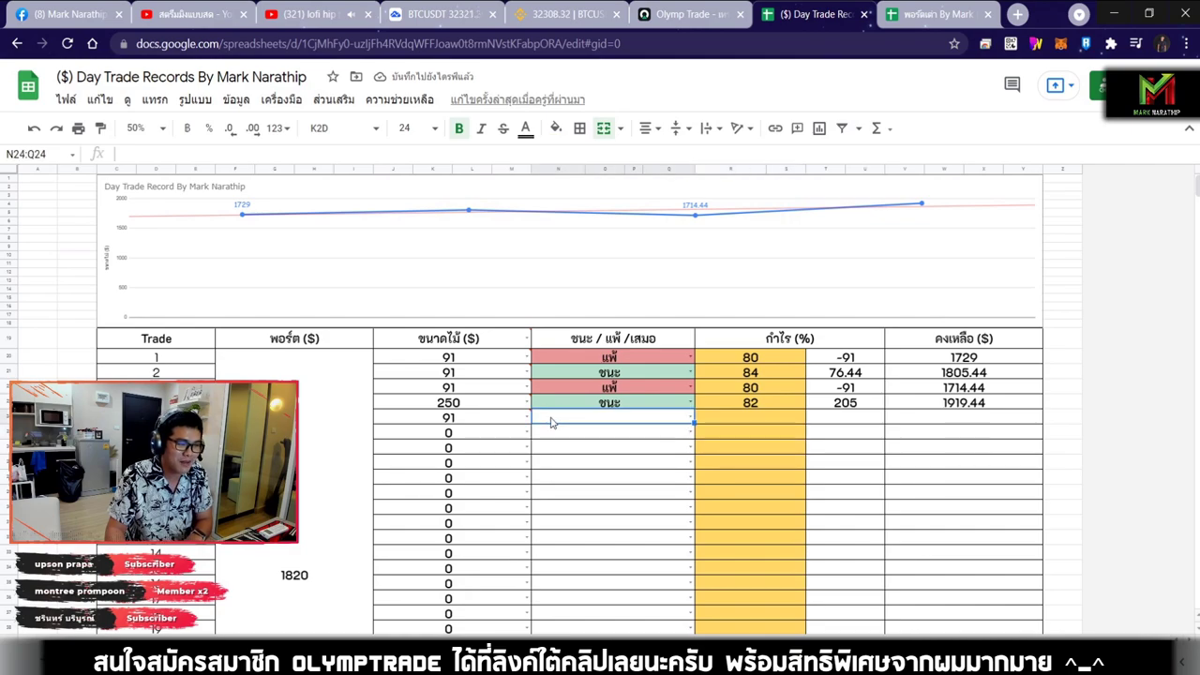
click(932, 14)
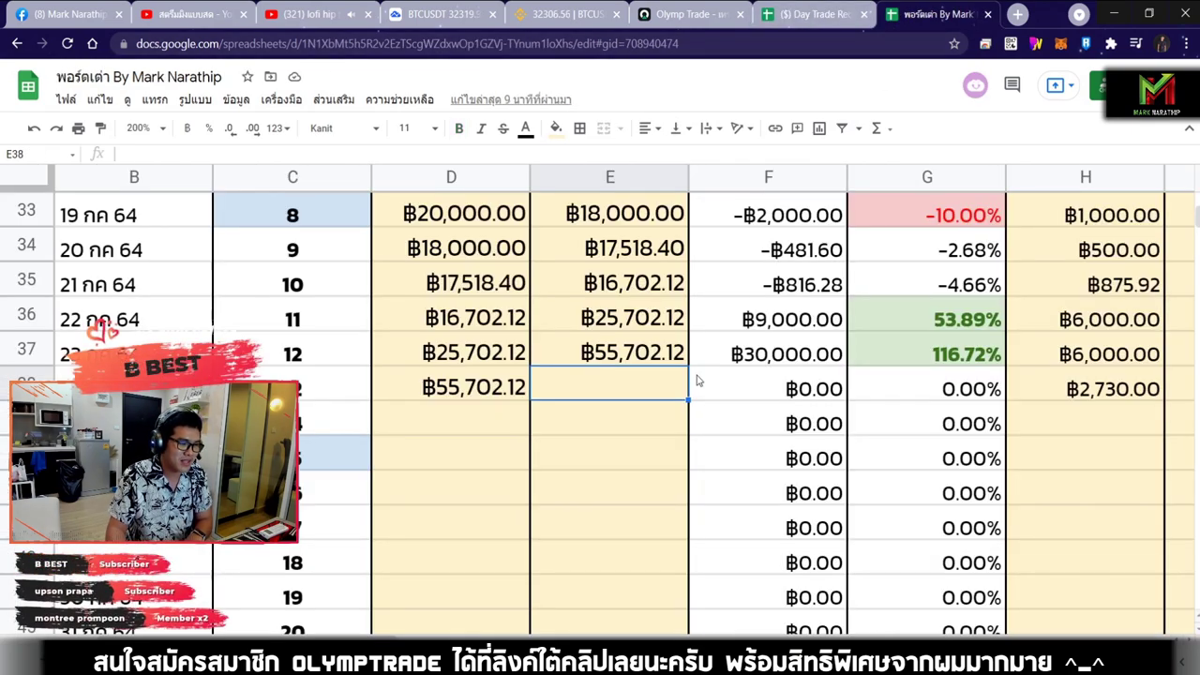
scroll(881, 463, up, 3)
key(ctrl+shift+Tab)
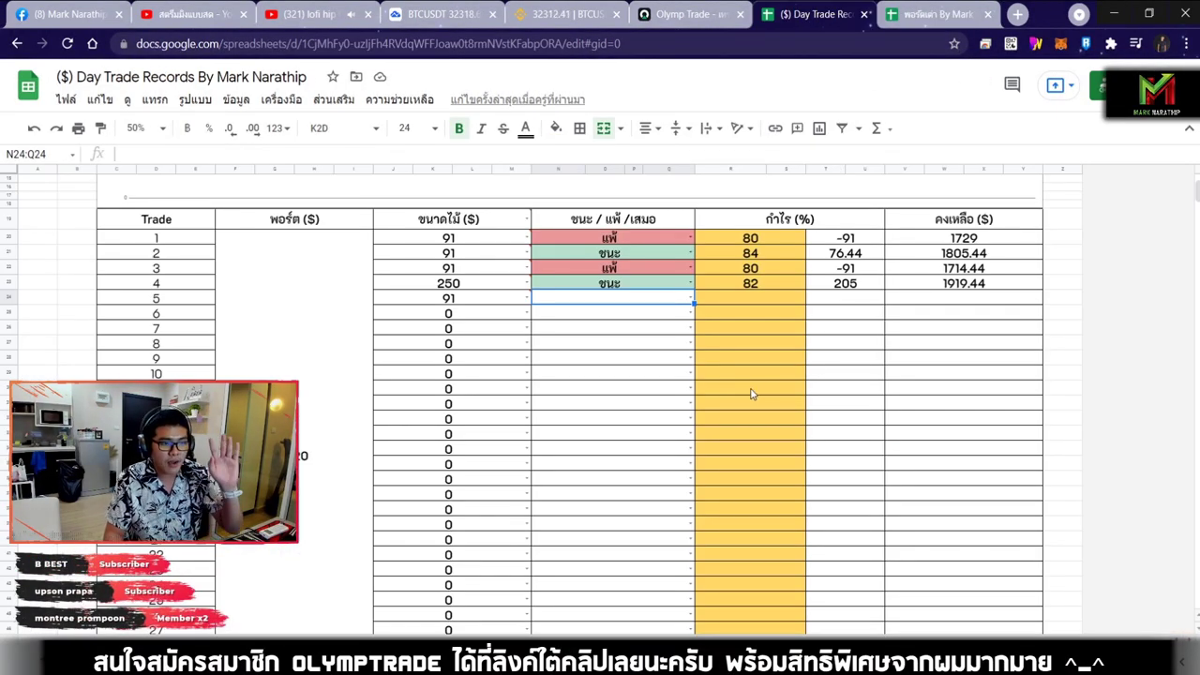
Step: Check the record sheet's total profit against the goal, and return to trade 5's result cell
scroll(757, 394, down, 5)
click(776, 288)
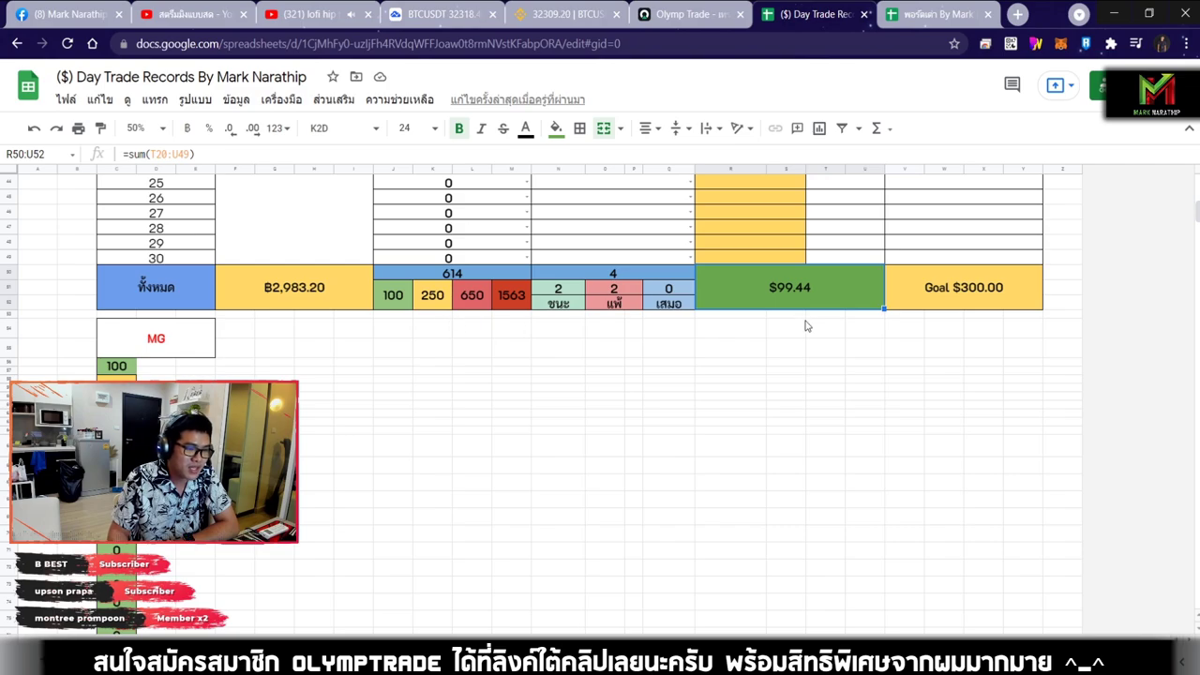
scroll(552, 282, down, 1)
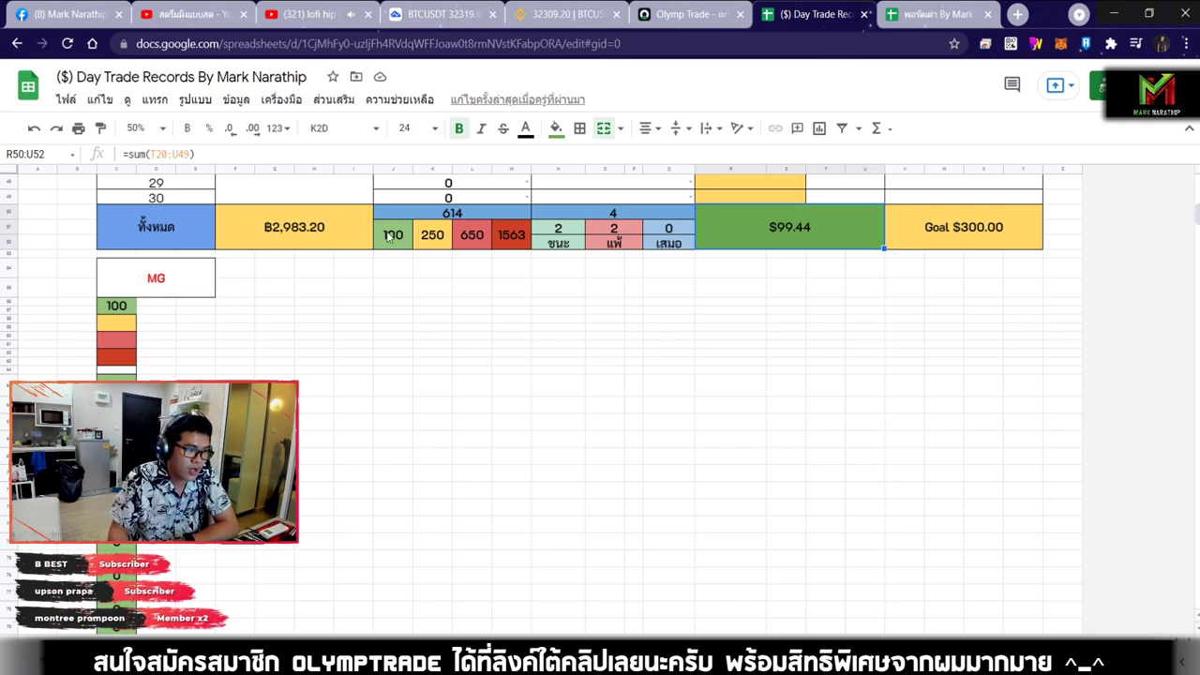
scroll(747, 269, up, 8)
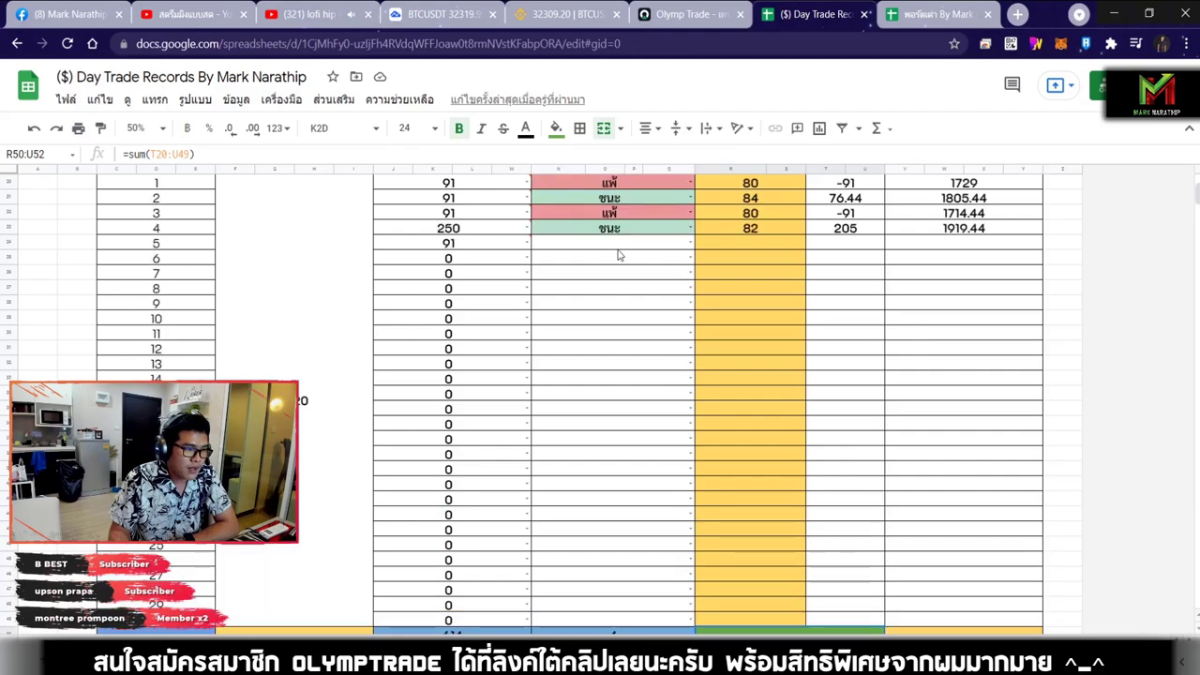
click(614, 244)
scroll(826, 281, up, 1)
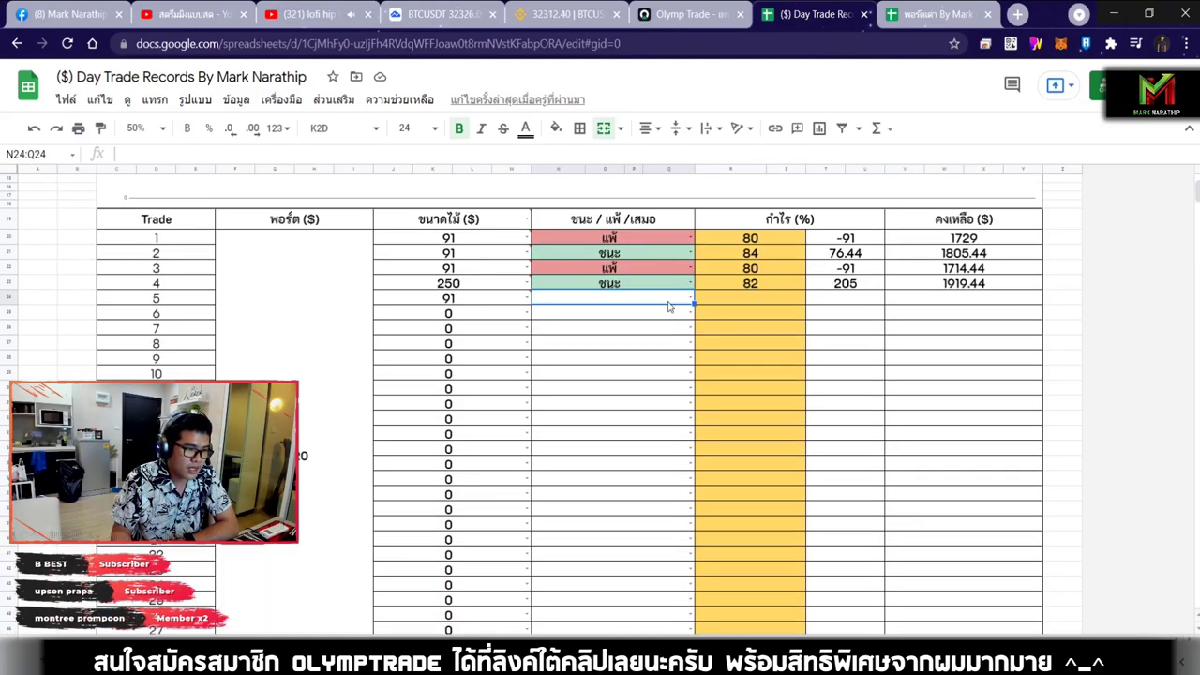
Step: Return to Olymp Trade and set the trade amount to $91
mouse_move(530, 294)
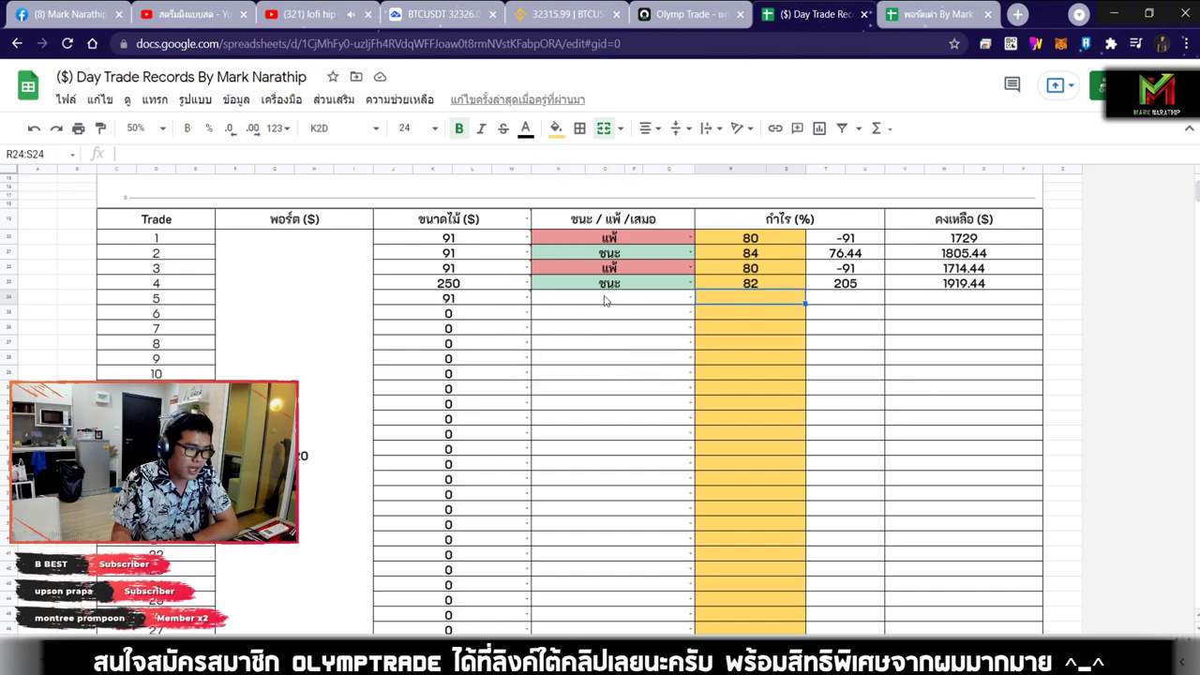
click(689, 15)
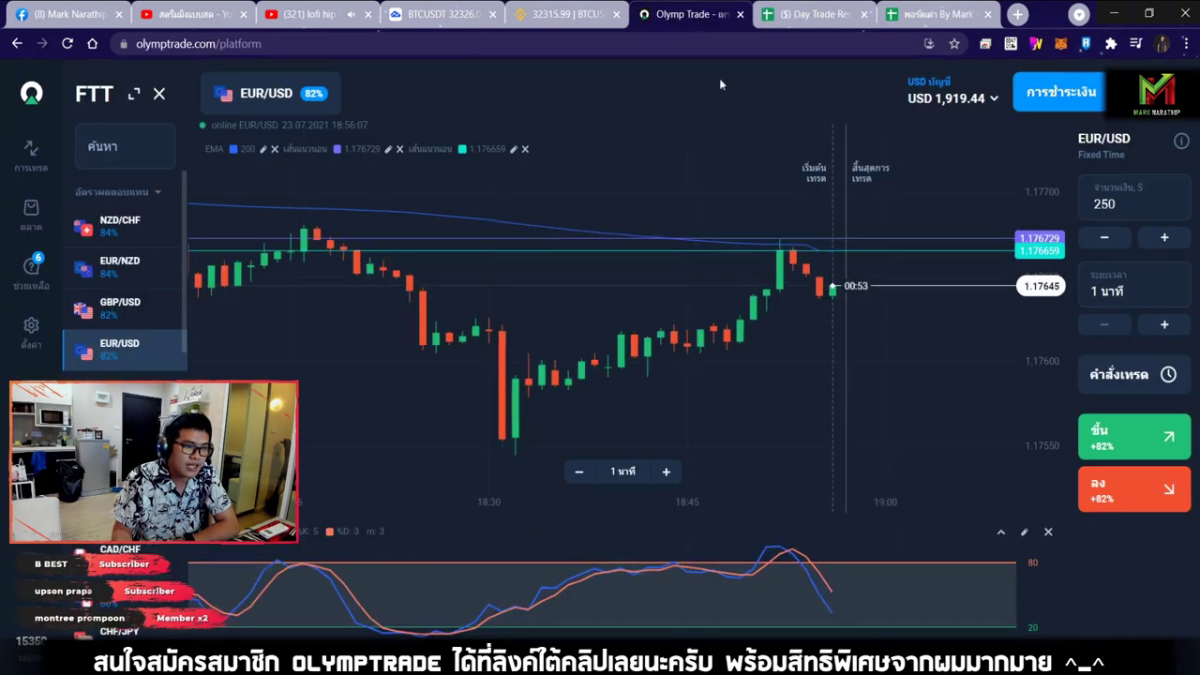
double_click(1129, 198)
text(91)
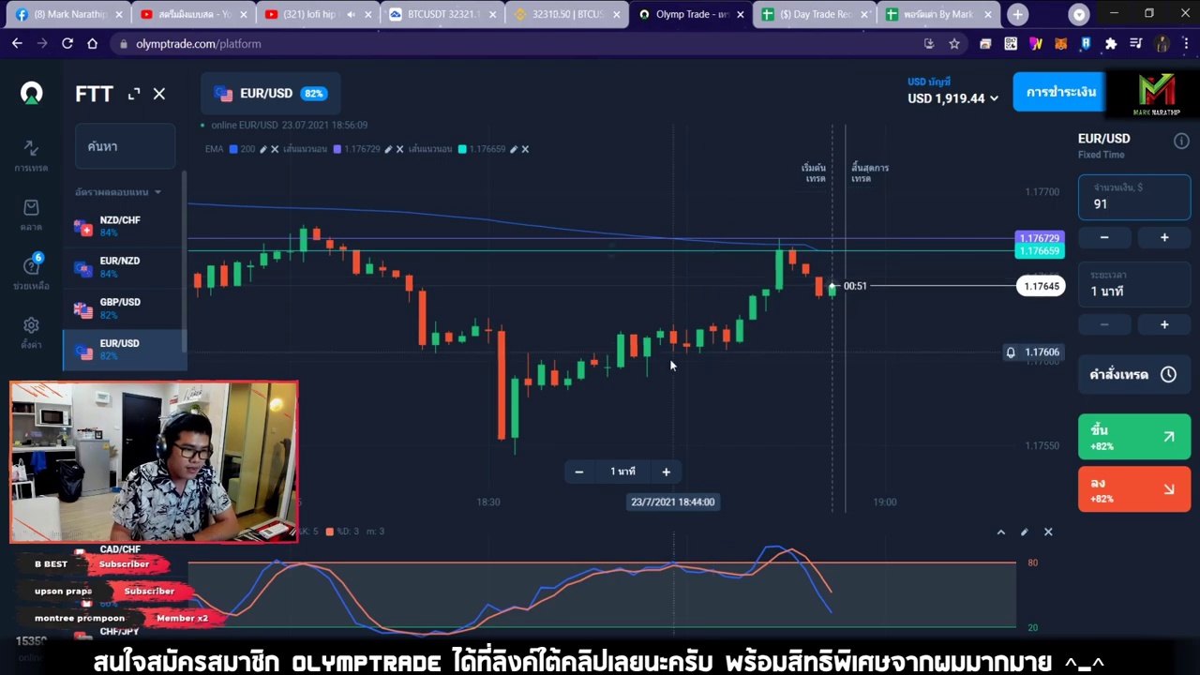
Step: Inspect the USD/CHF chart at several scales and open a 1-minute up (ขึ้น) trade with the $91 amount
scroll(670, 366, down, 5)
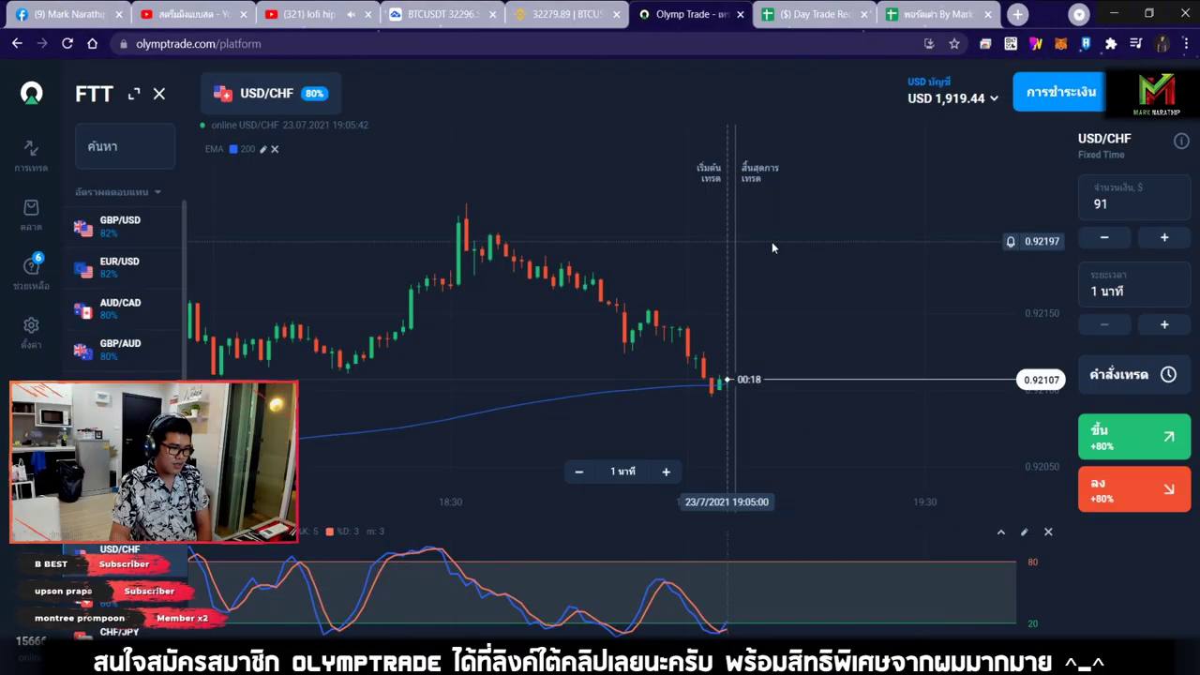
scroll(772, 241, up, 3)
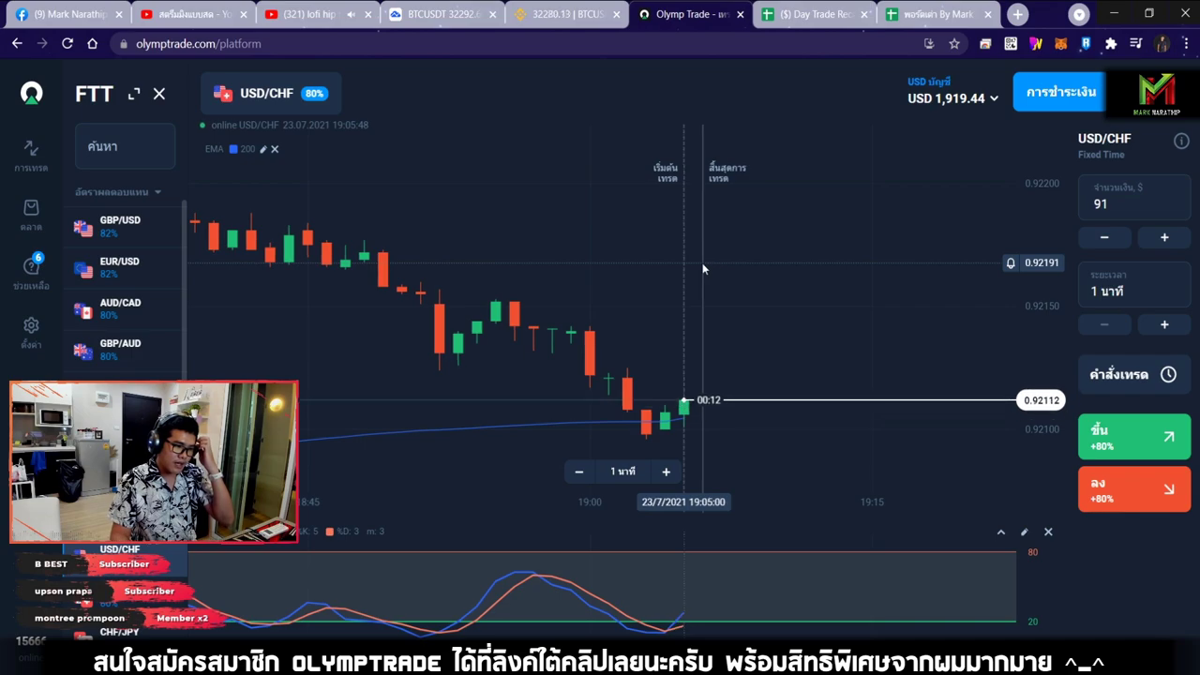
scroll(705, 269, down, 3)
scroll(703, 267, down, 3)
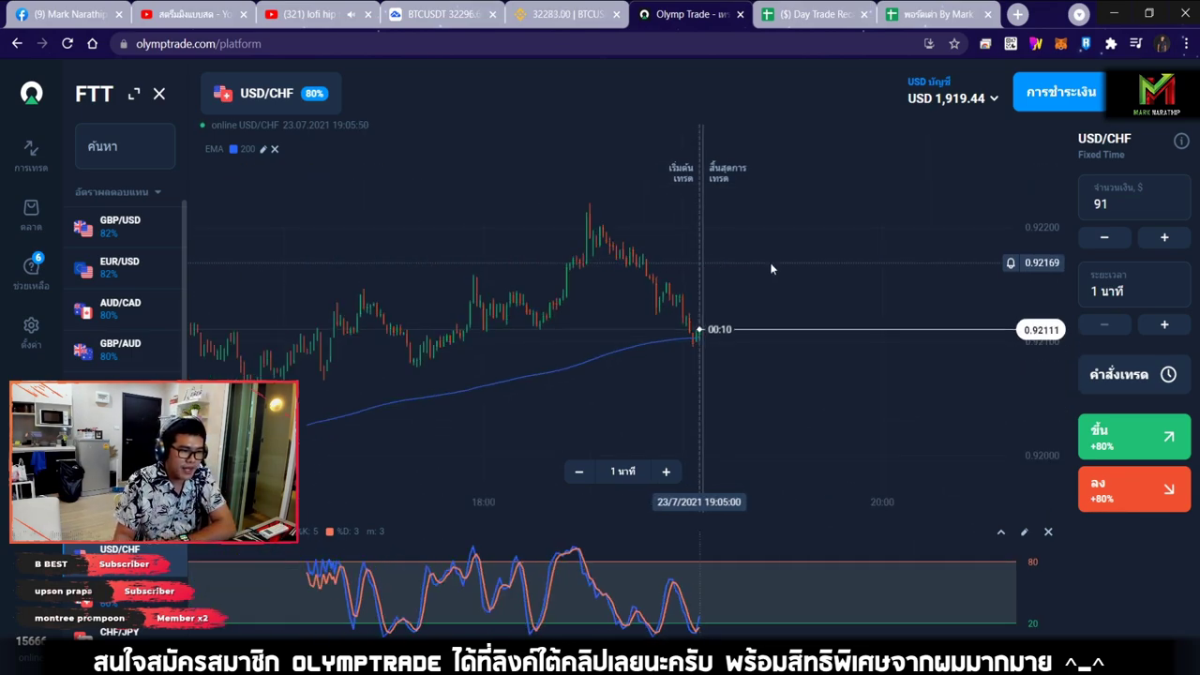
scroll(771, 269, up, 6)
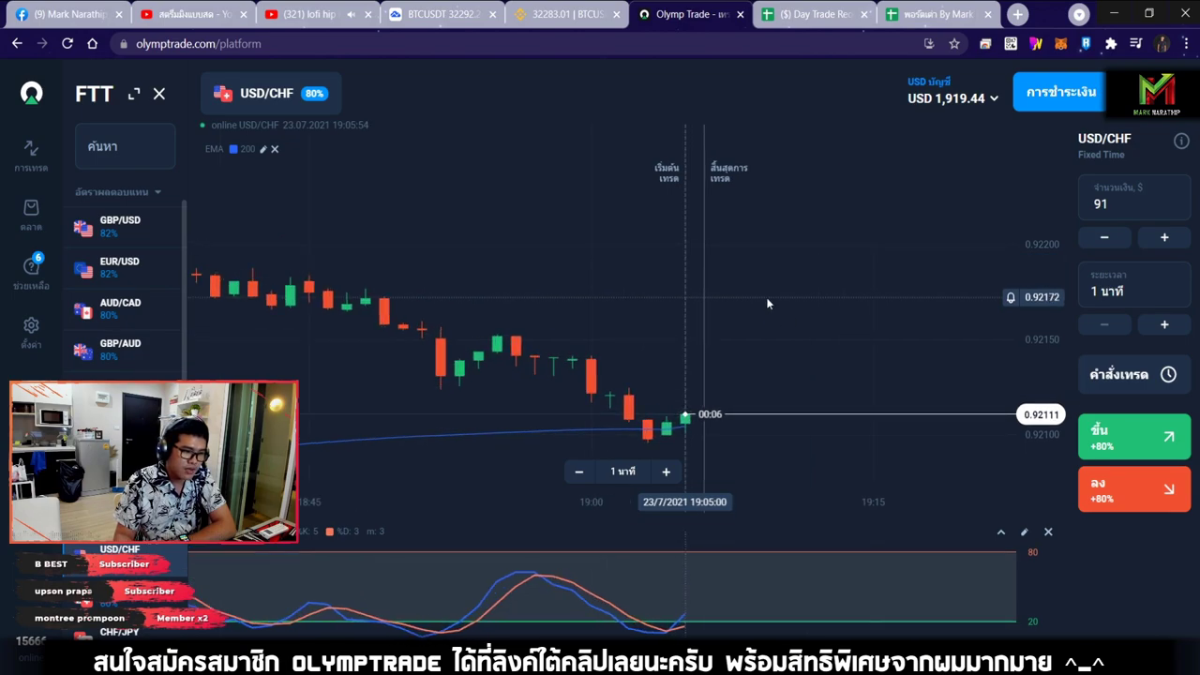
scroll(771, 299, up, 2)
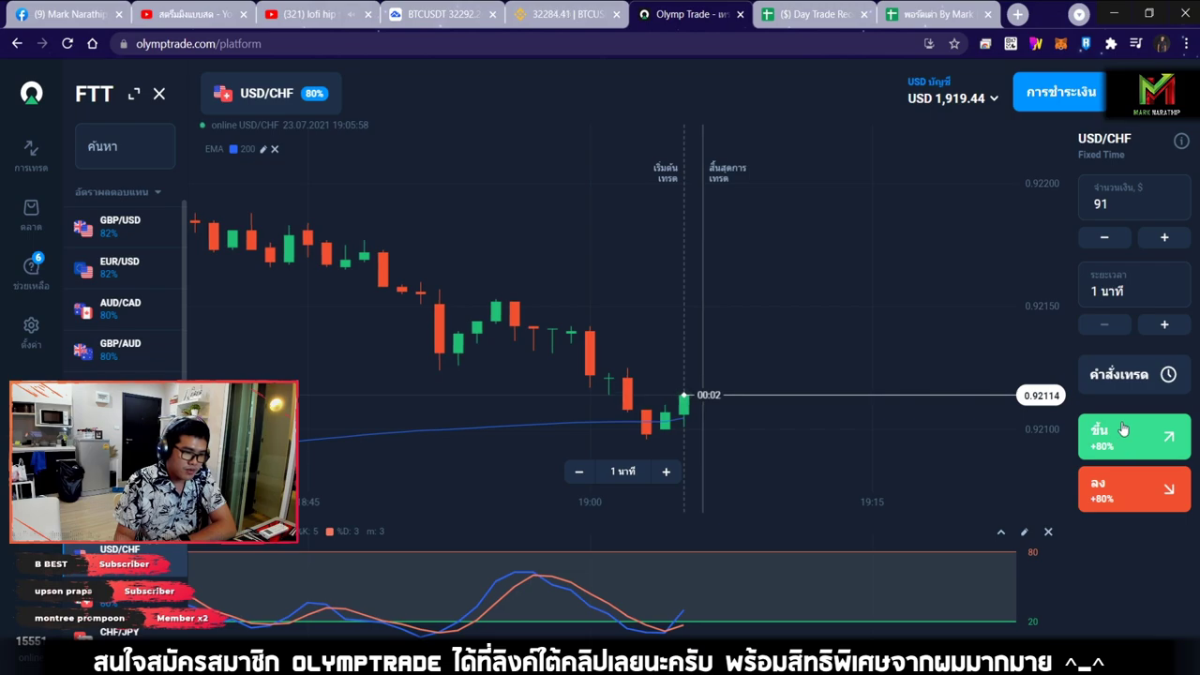
click(1123, 428)
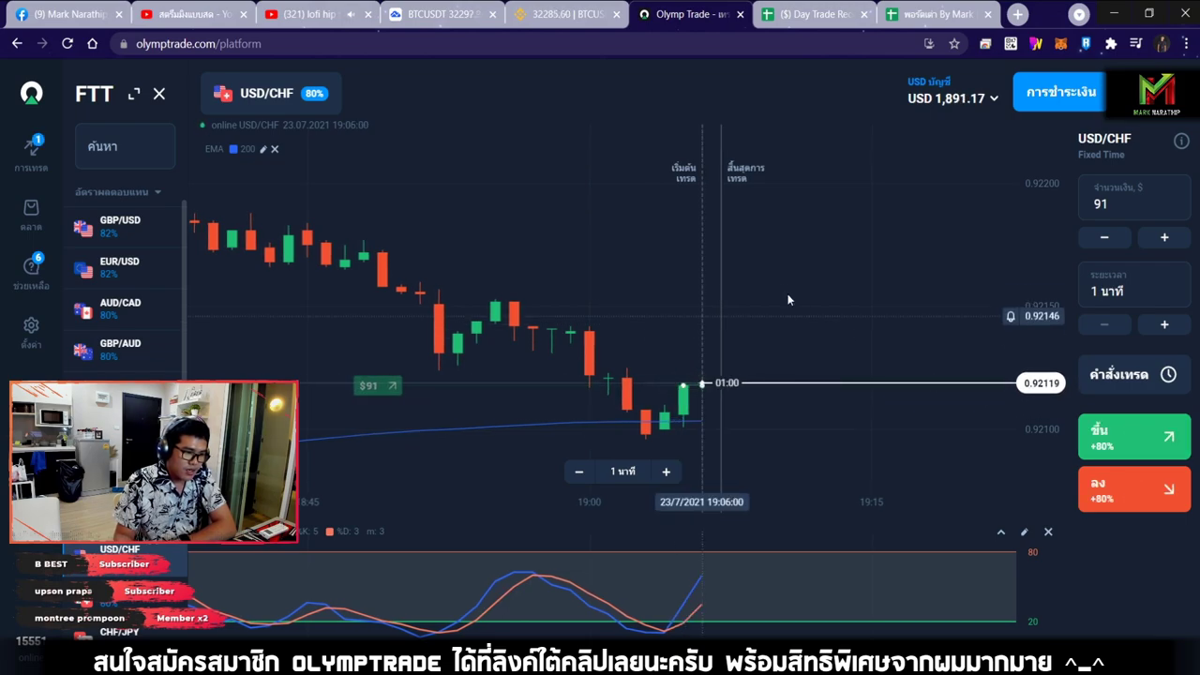
Step: Draw a long rising arrow beneath the USD/CHF price to mark the overall uptrend since about 15:00
scroll(855, 270, down, 2)
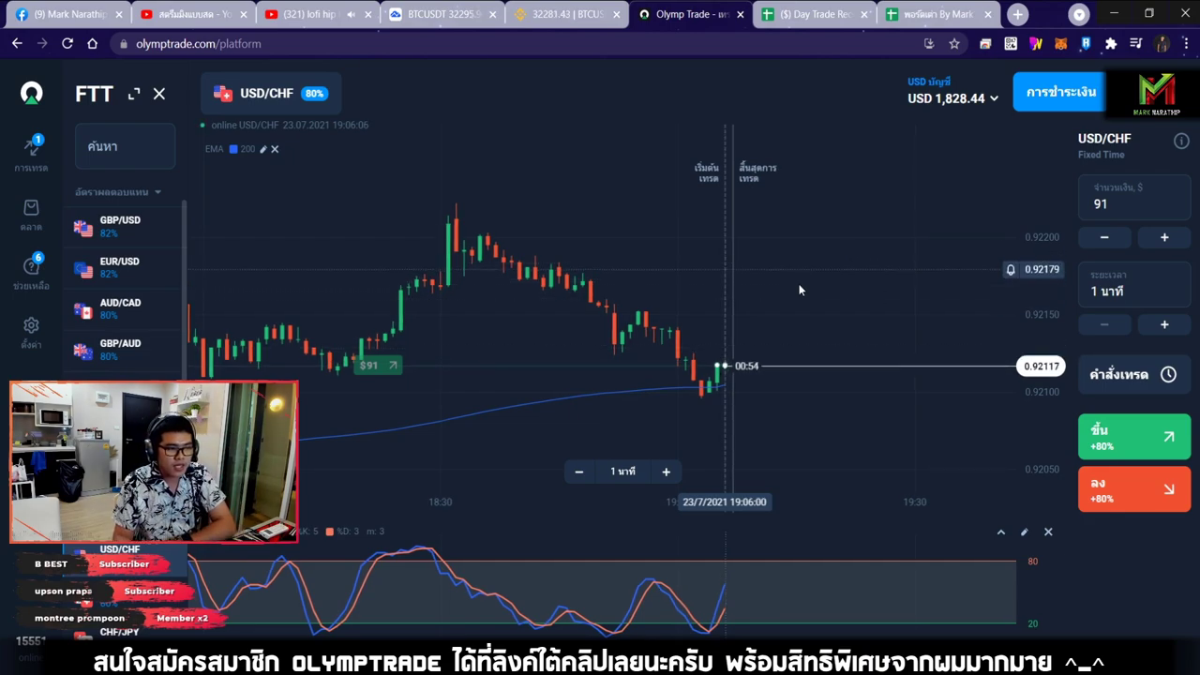
scroll(847, 286, down, 3)
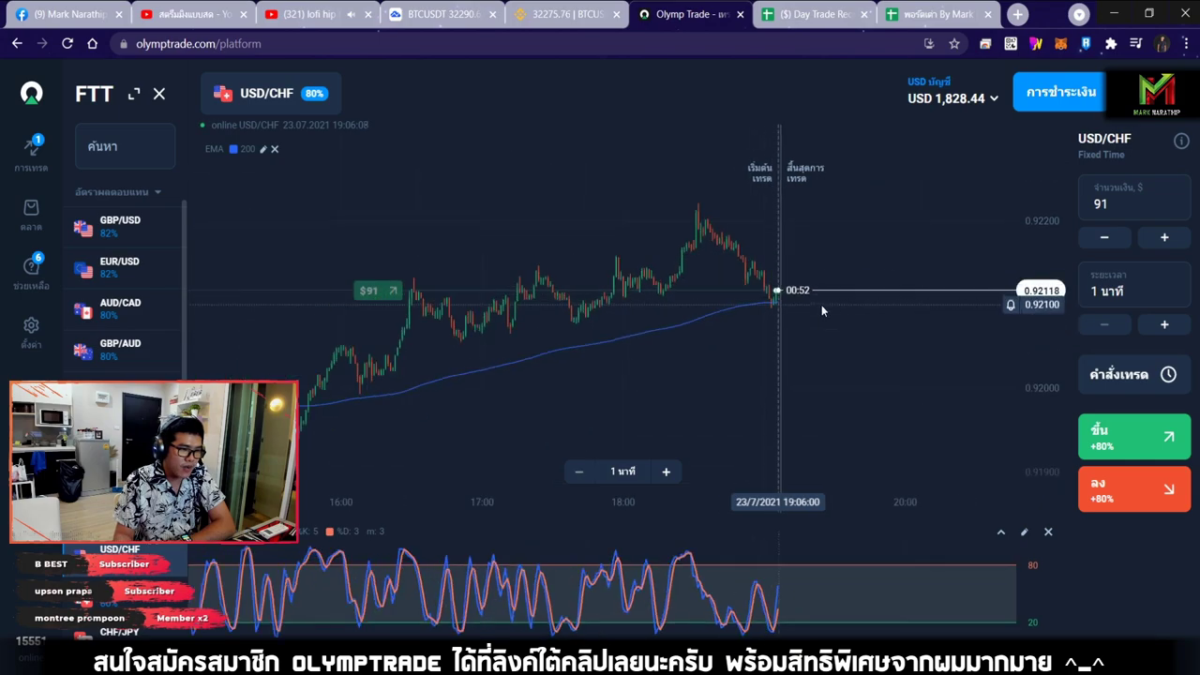
scroll(765, 345, left, 5)
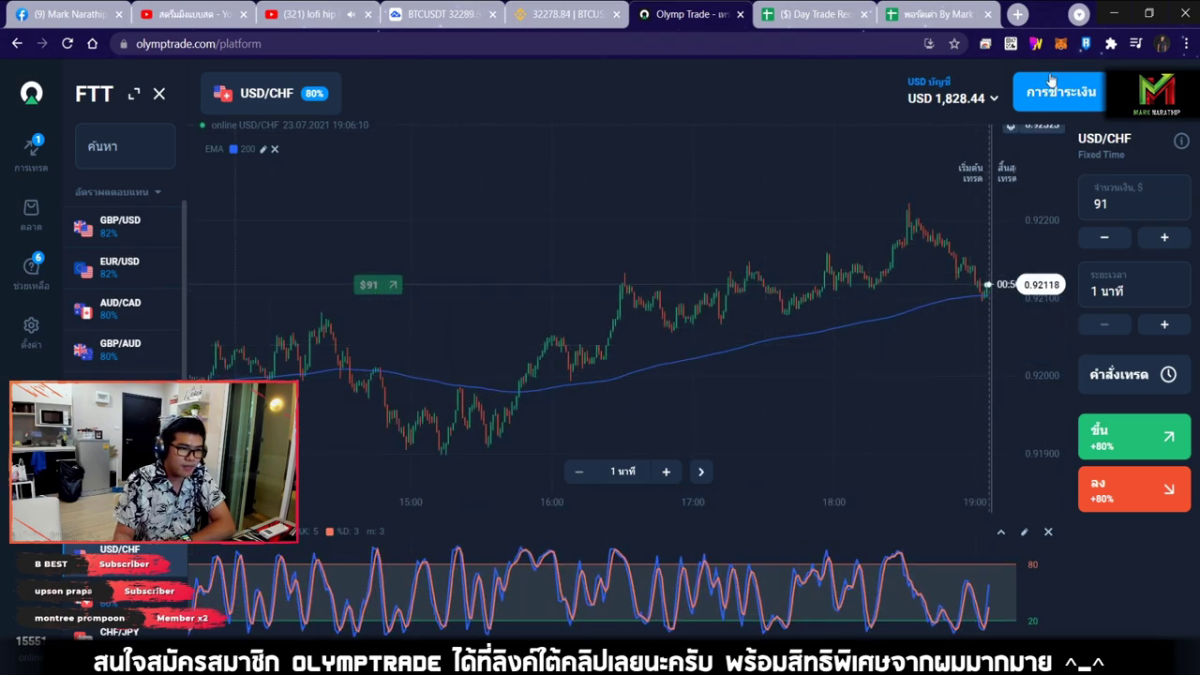
click(1035, 44)
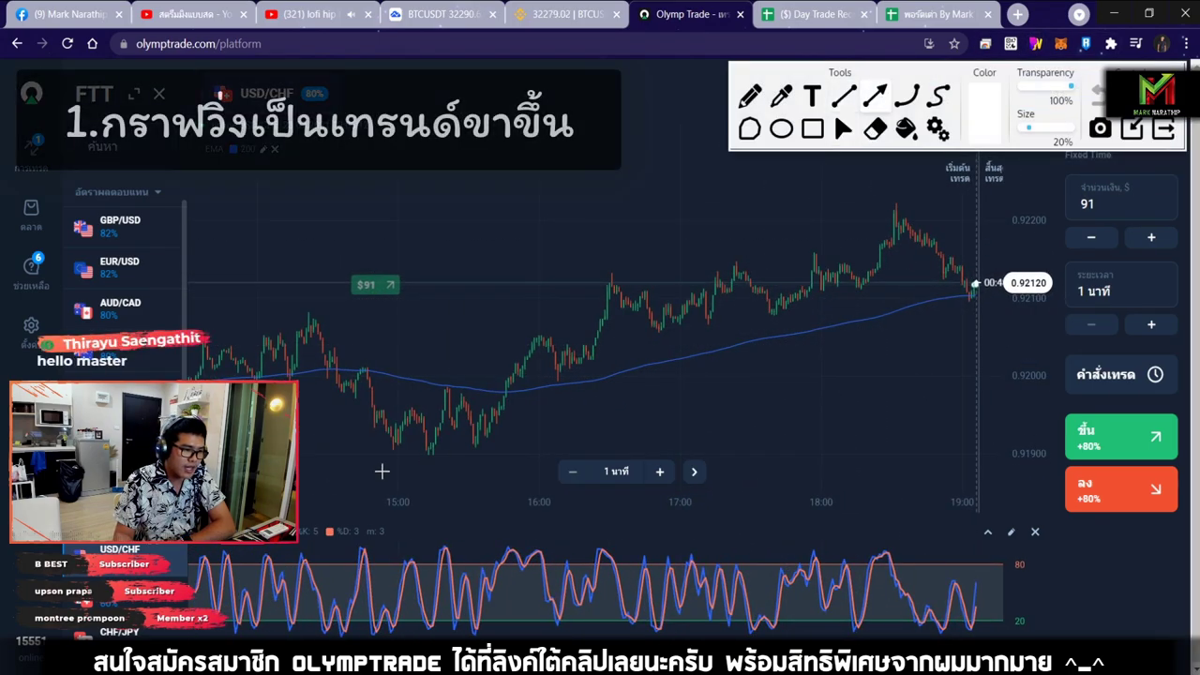
drag(215, 457, 975, 324)
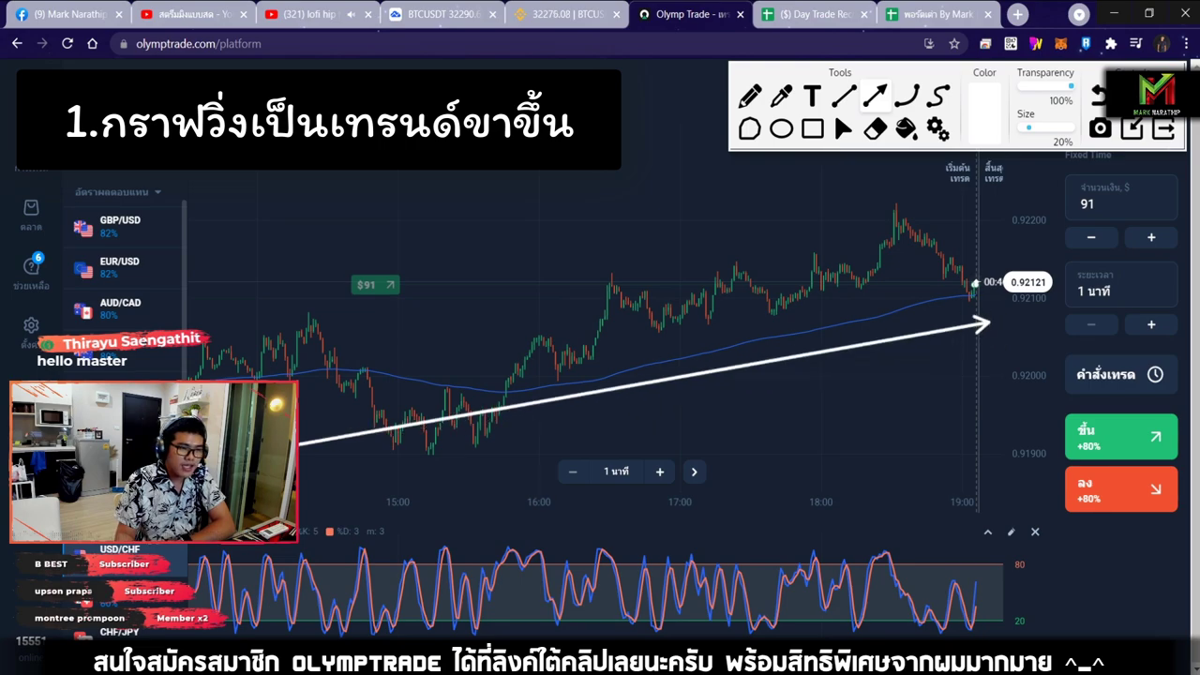
Step: On the closer USD/CHF view, draw a rising arrow beyond the current price and a falling arrow along the pullback from the 18:30 peak
click(843, 129)
scroll(905, 328, right, 3)
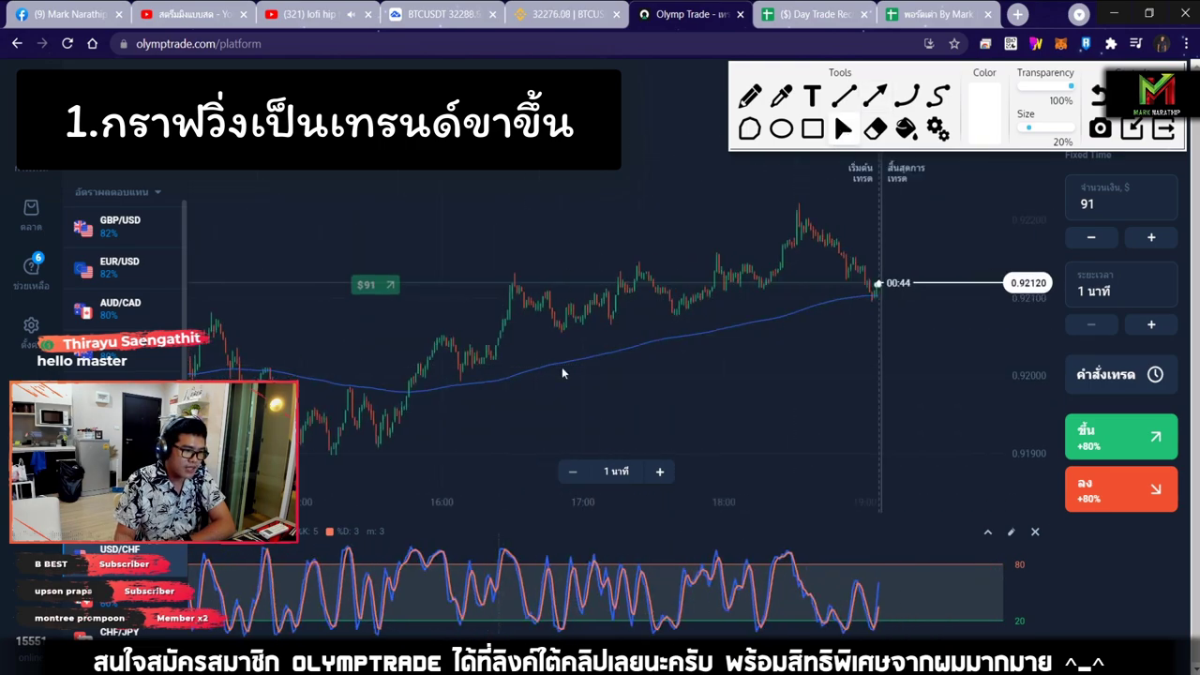
scroll(767, 325, up, 3)
click(875, 96)
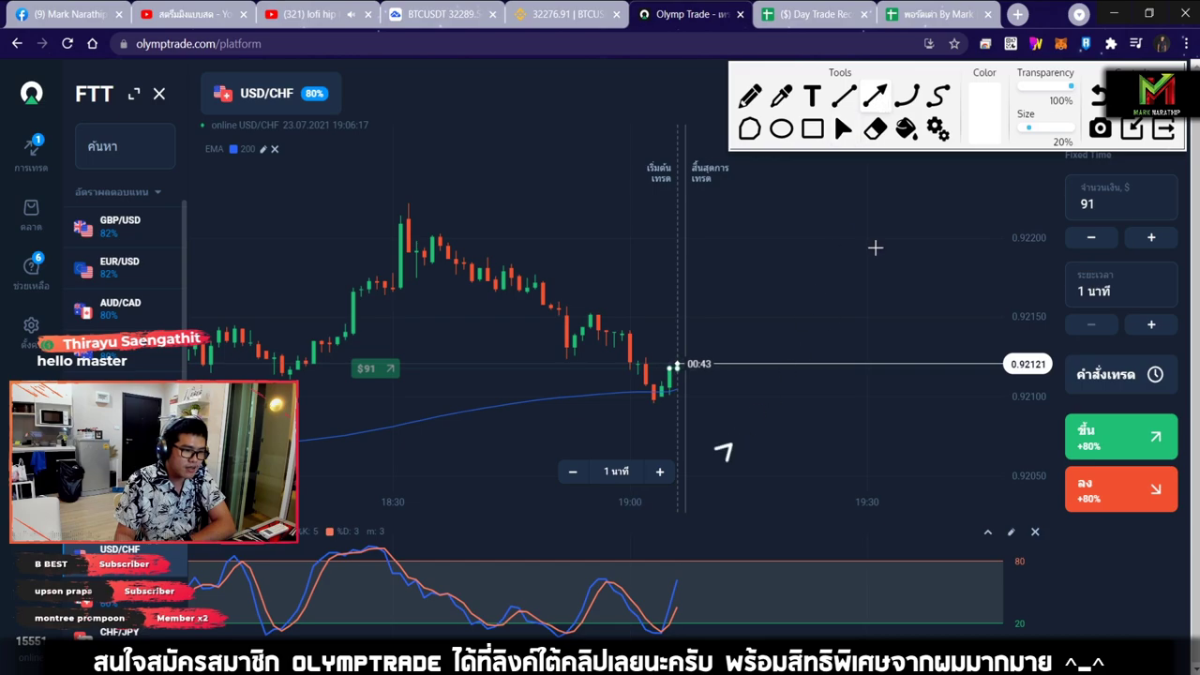
drag(729, 448, 838, 312)
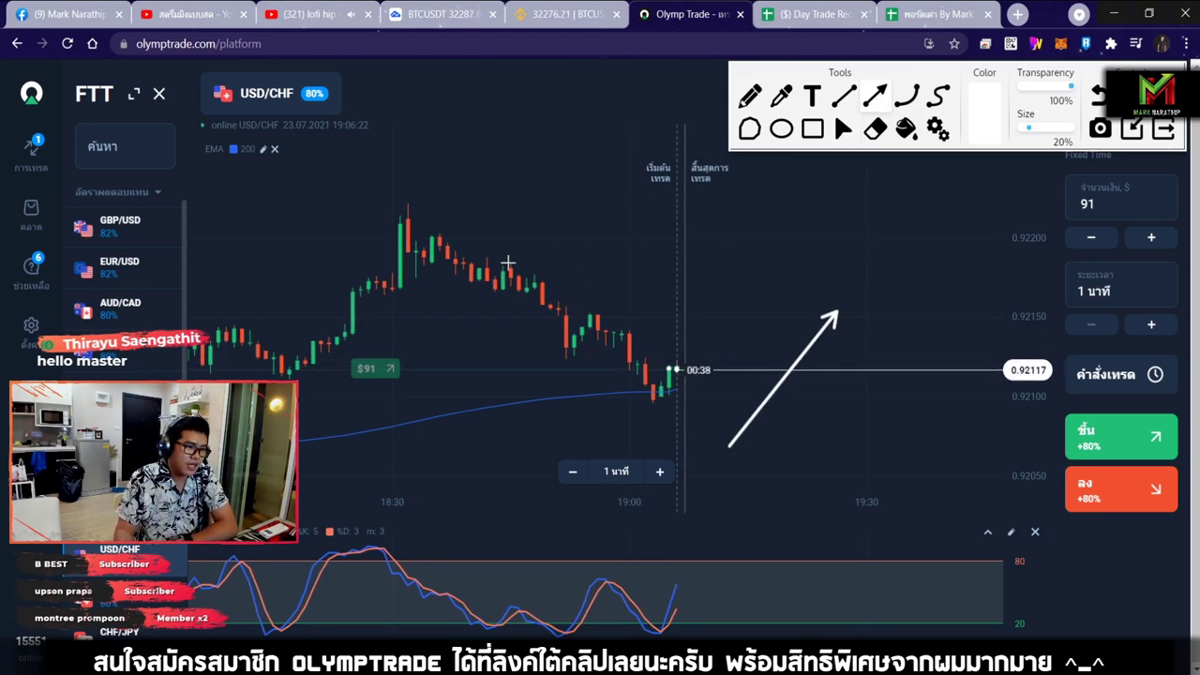
drag(388, 215, 652, 399)
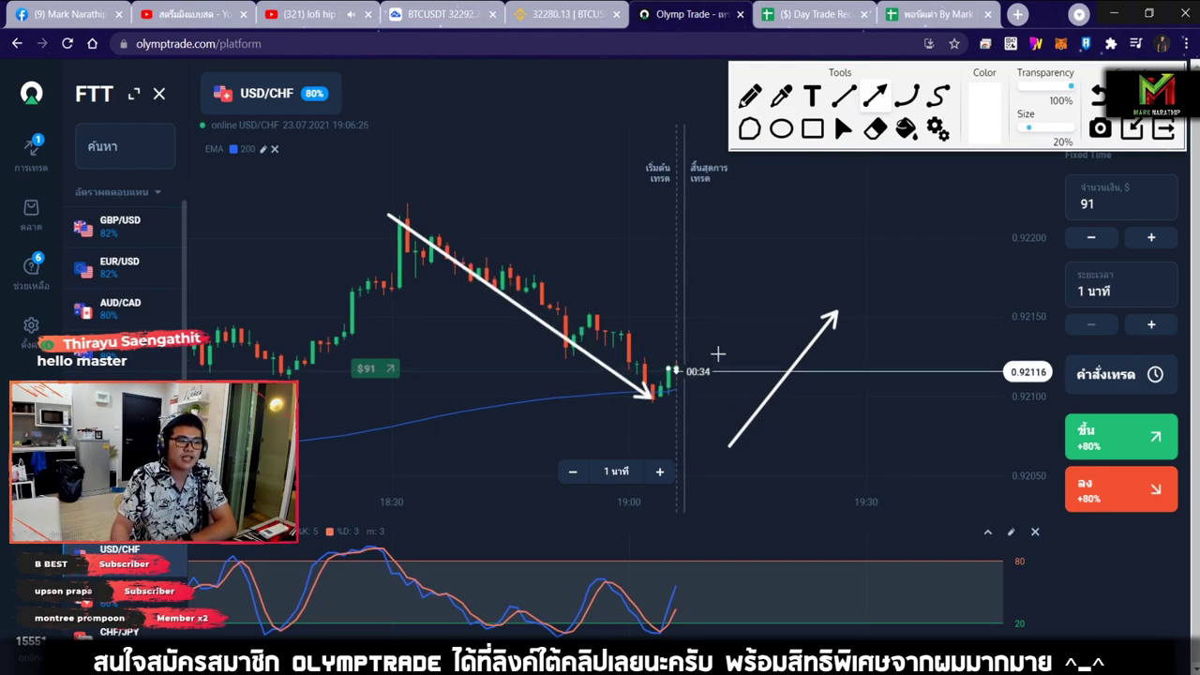
Step: Add more rising arrows beside the current price to illustrate the expected upward reversal, and clear all chart annotations
drag(702, 437, 765, 299)
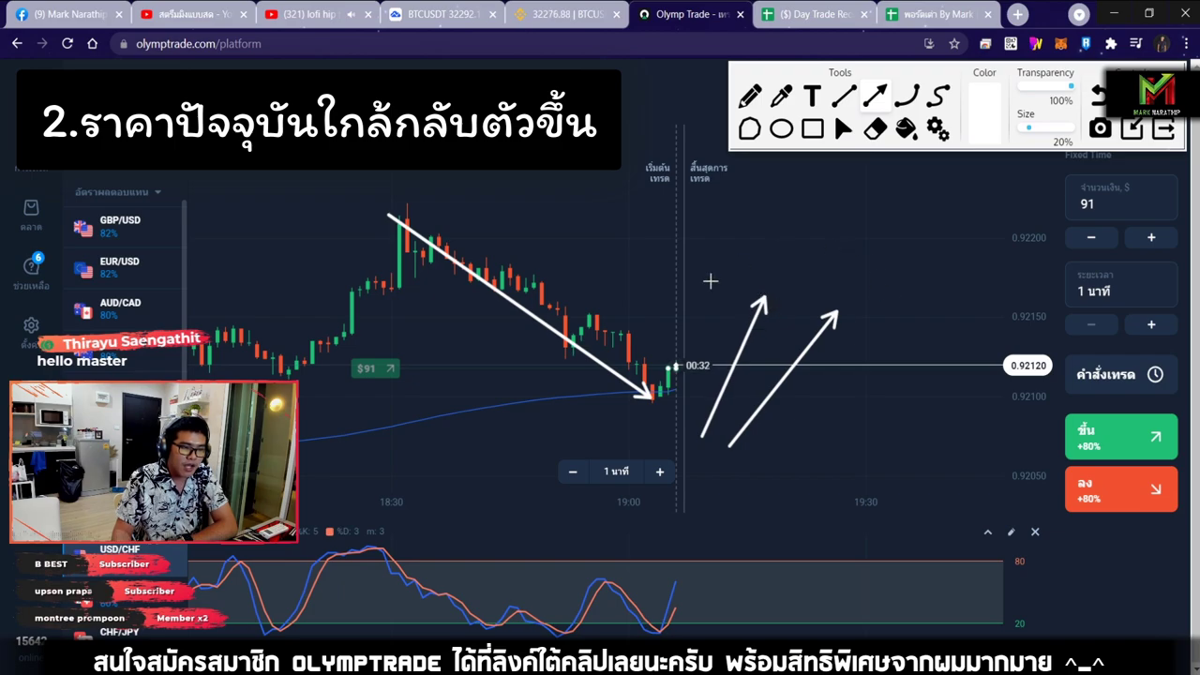
drag(766, 454, 900, 287)
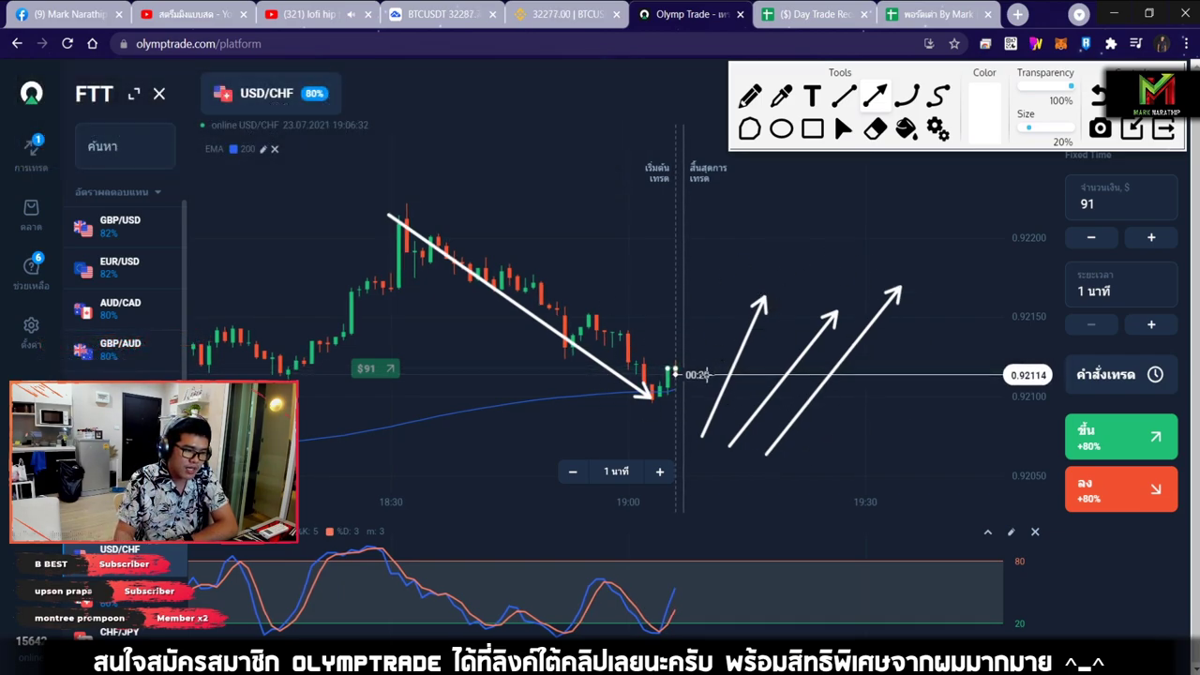
drag(675, 410, 714, 305)
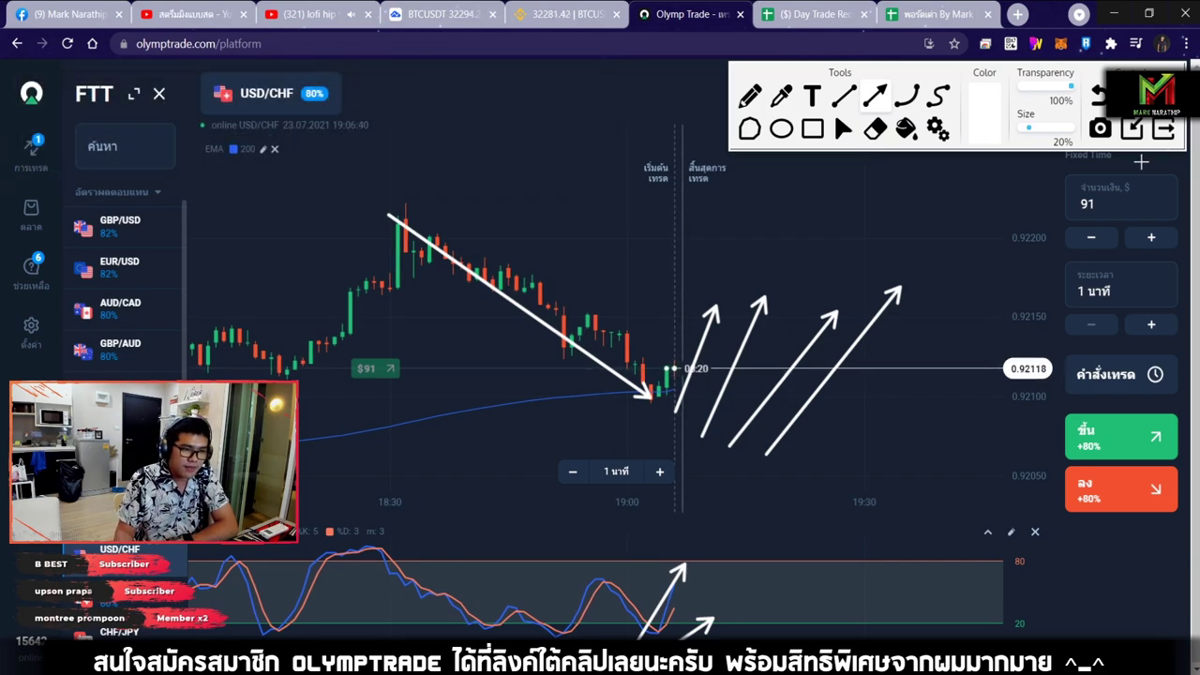
key(Delete)
key(Escape)
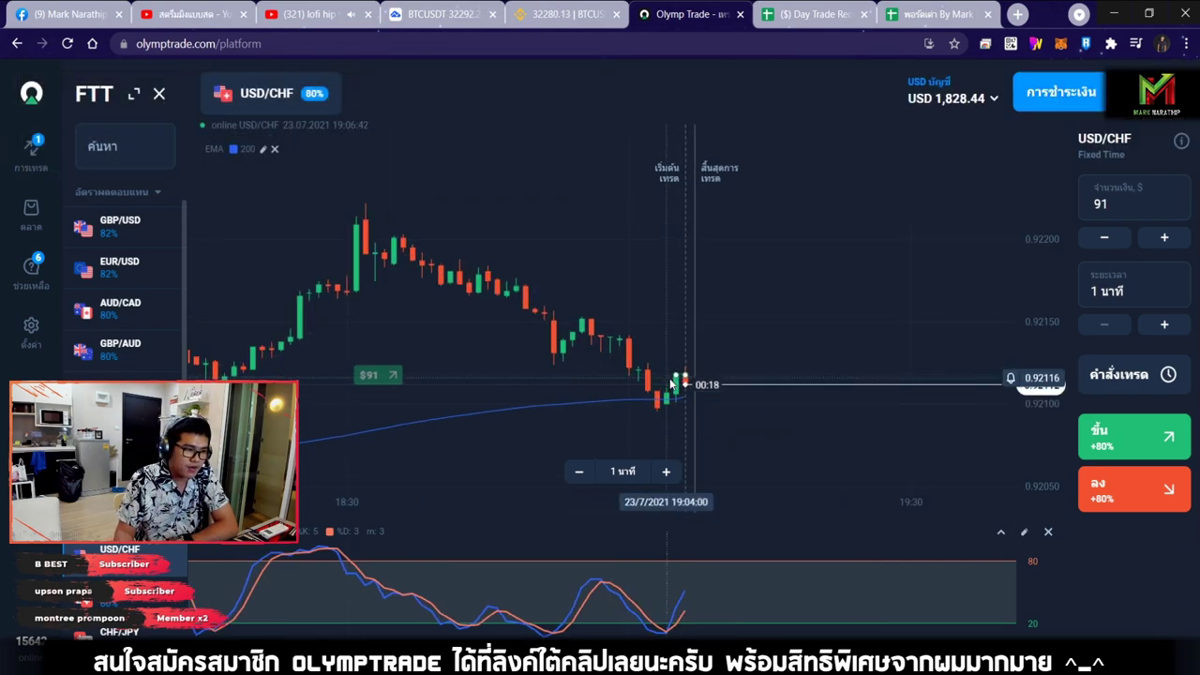
Step: Follow the USD/CHF trade on the latest candles until it expires
scroll(671, 383, up, 3)
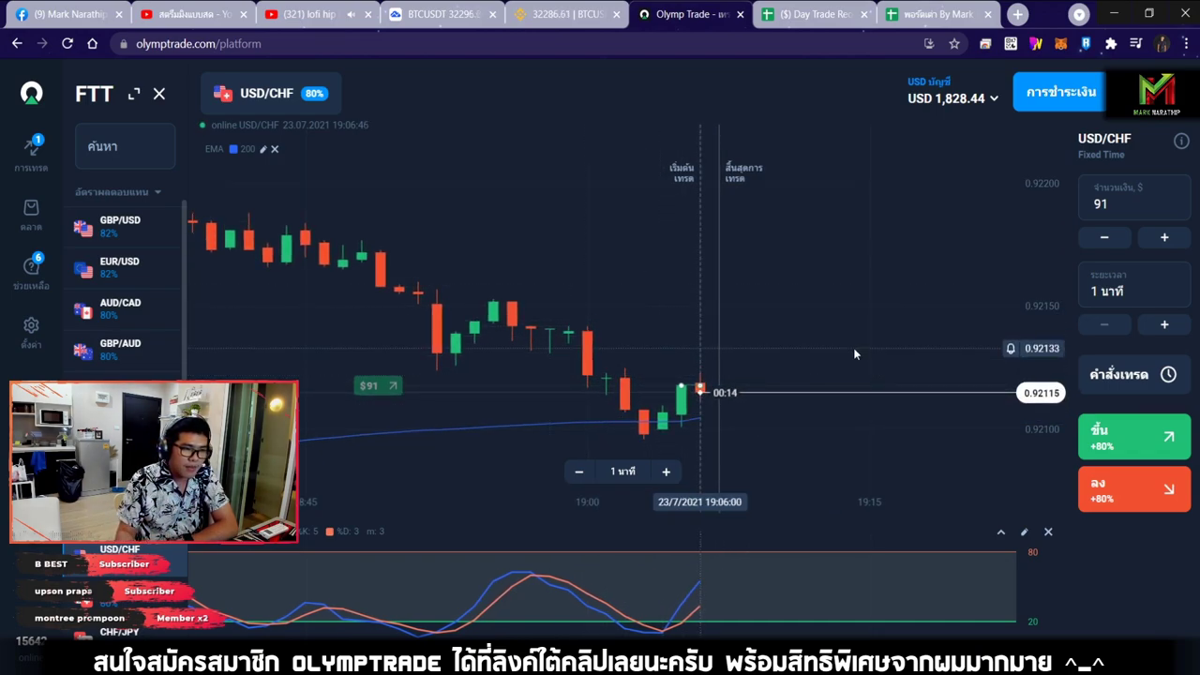
scroll(798, 346, up, 3)
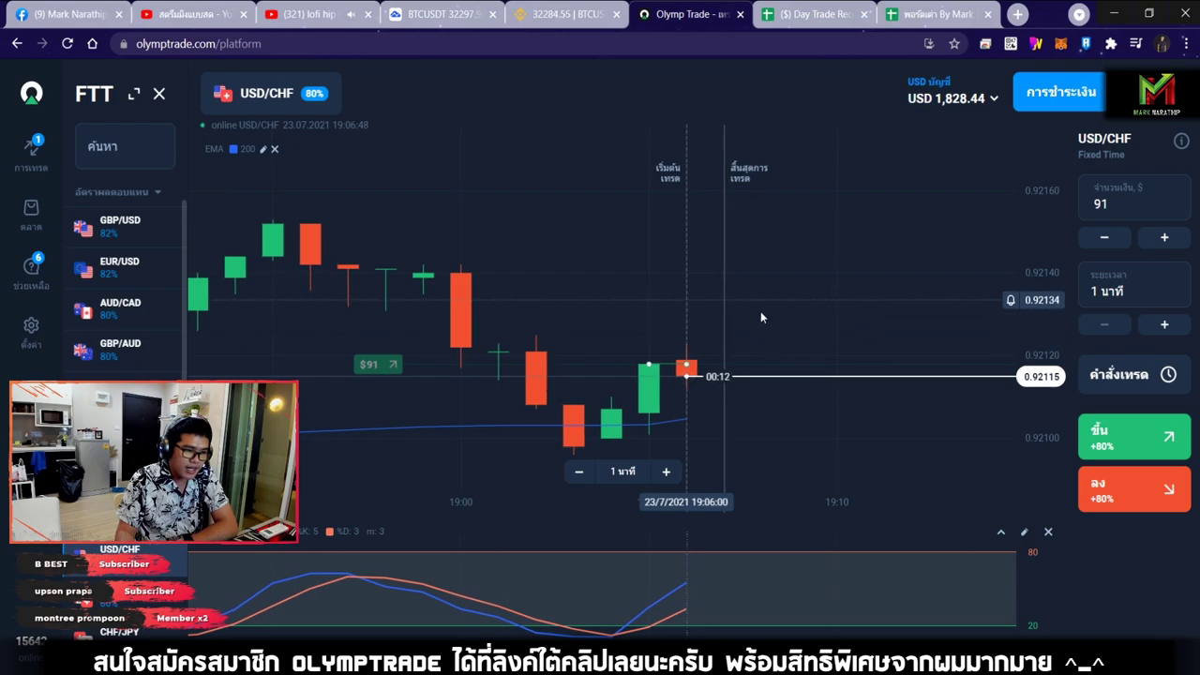
scroll(709, 303, up, 2)
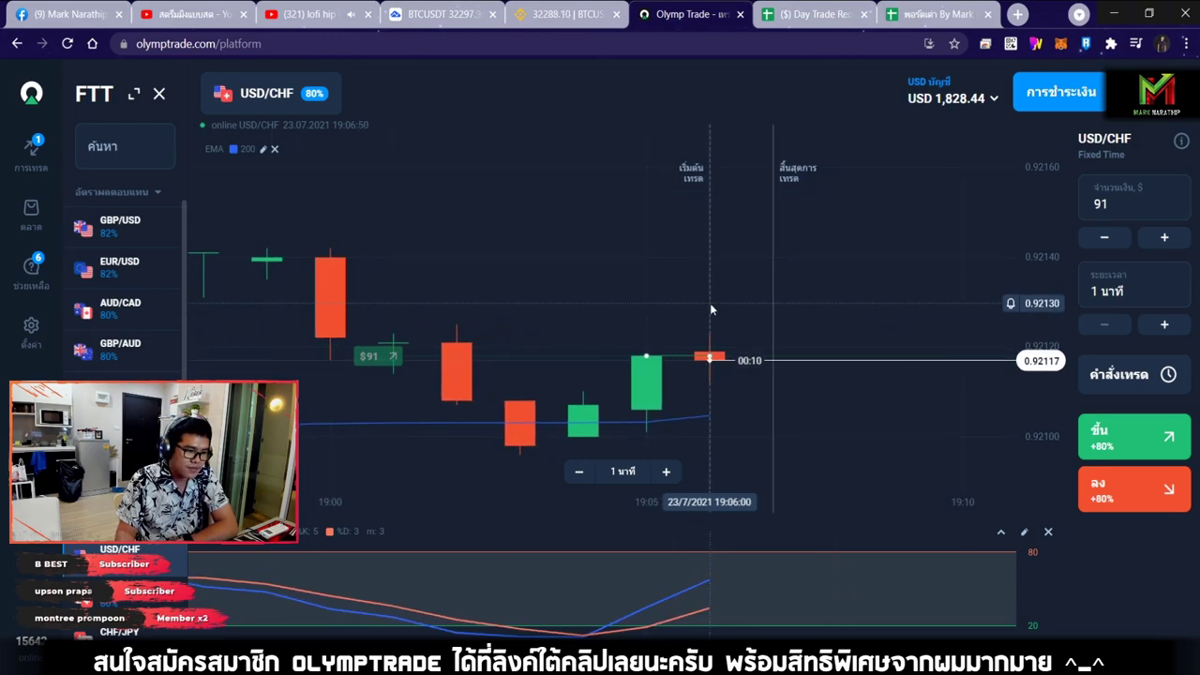
scroll(713, 306, up, 1)
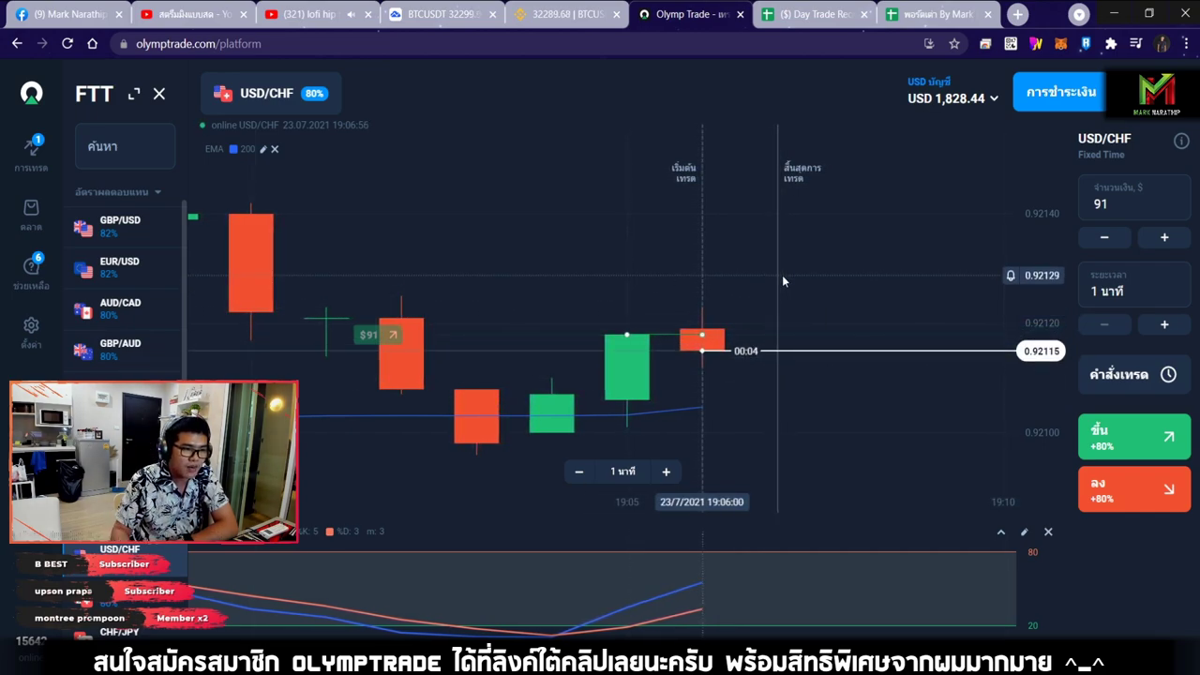
scroll(764, 285, up, 1)
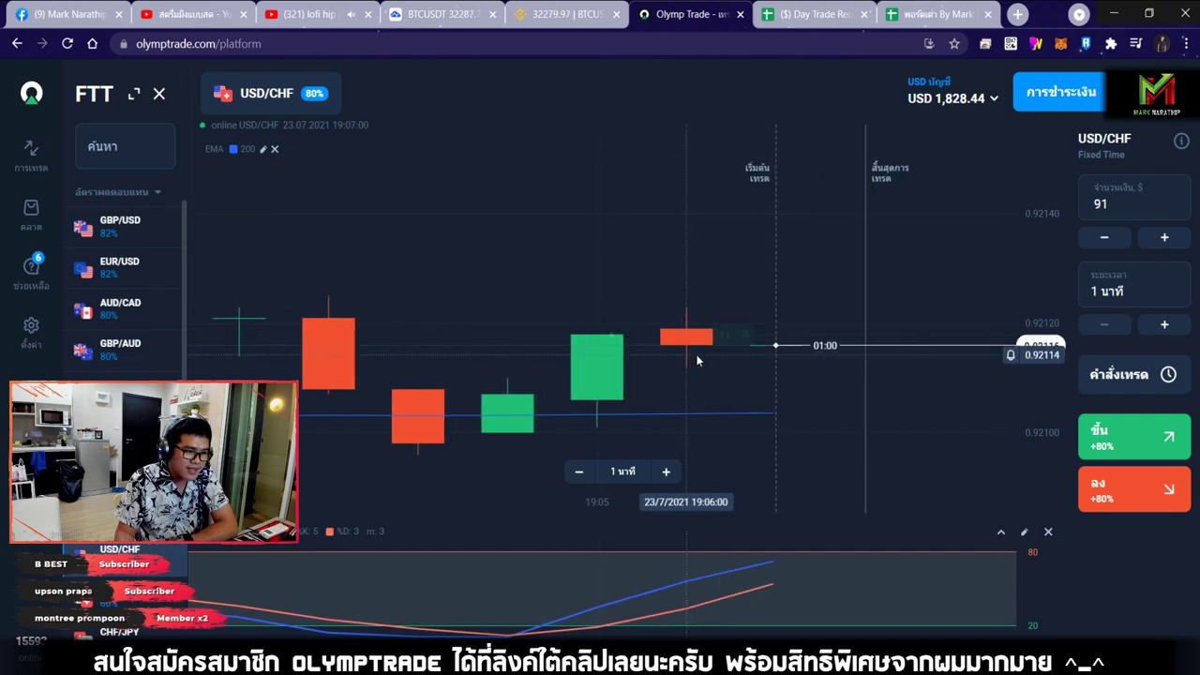
scroll(731, 338, down, 2)
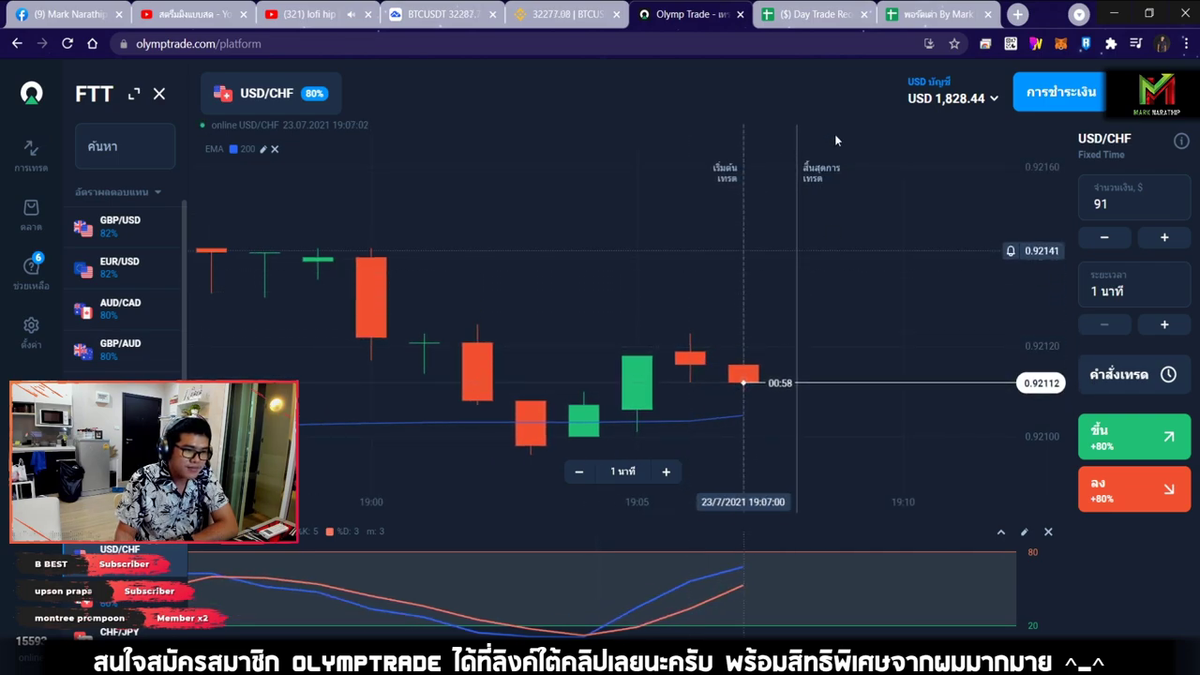
Step: Log trade 5 in the Day Trade Records sheet with result แพ้ and profit 80%
key(ctrl+Tab)
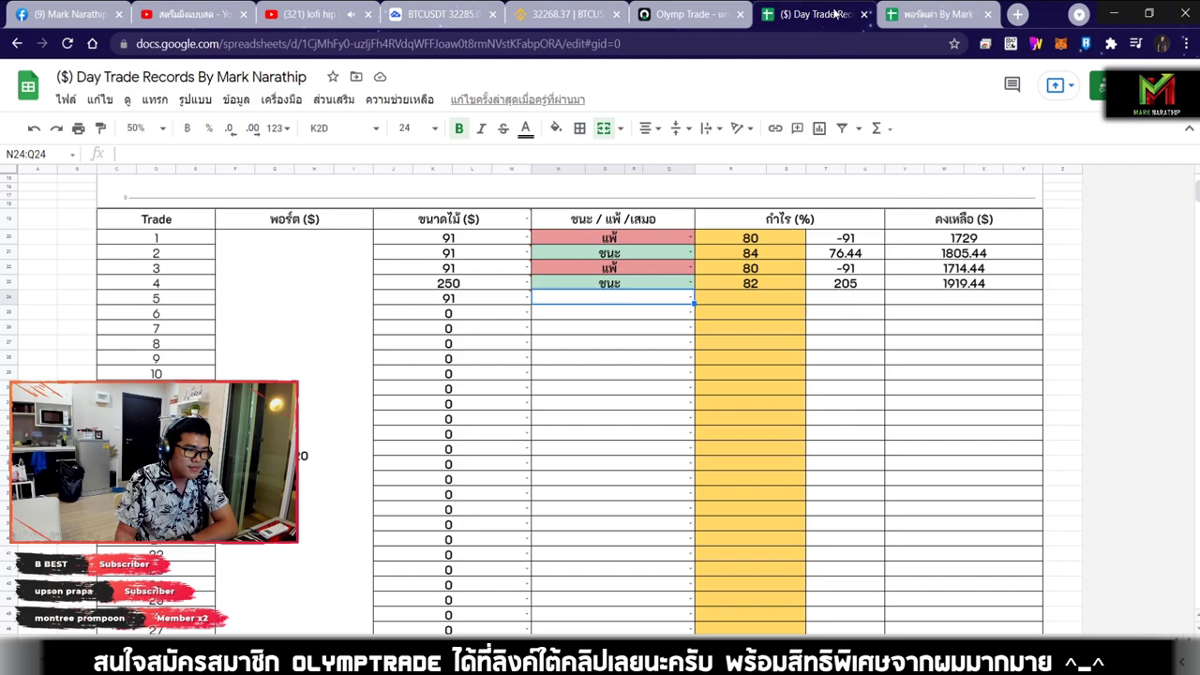
double_click(606, 298)
click(570, 340)
click(719, 303)
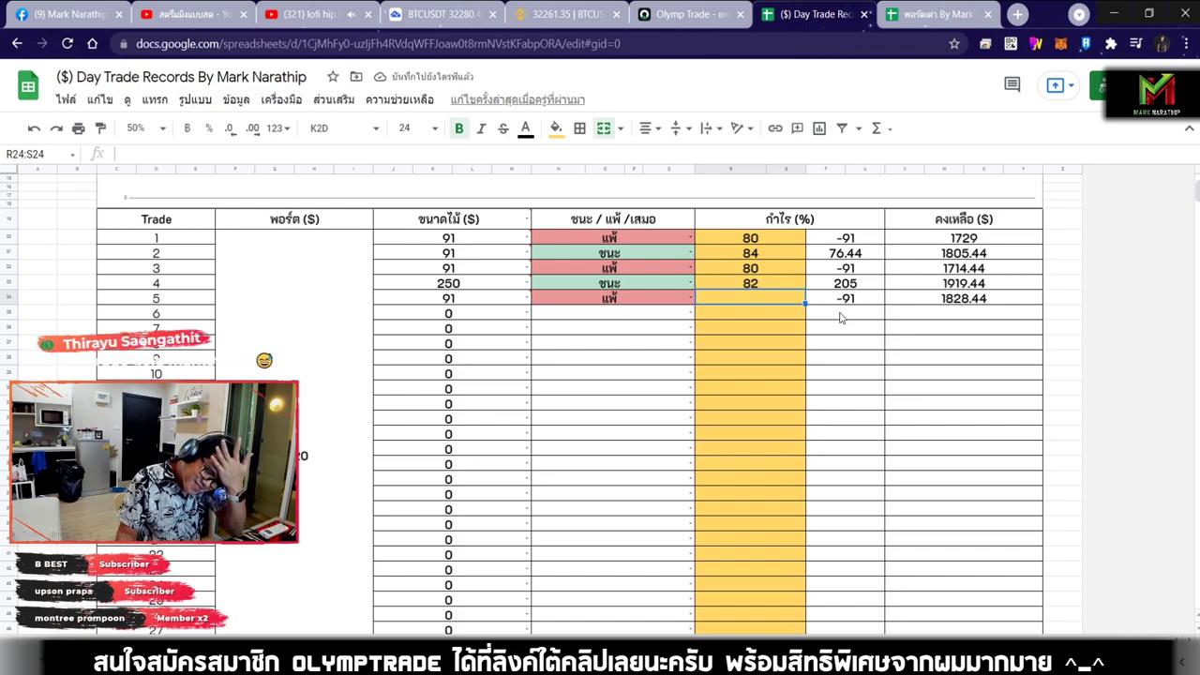
text(80)
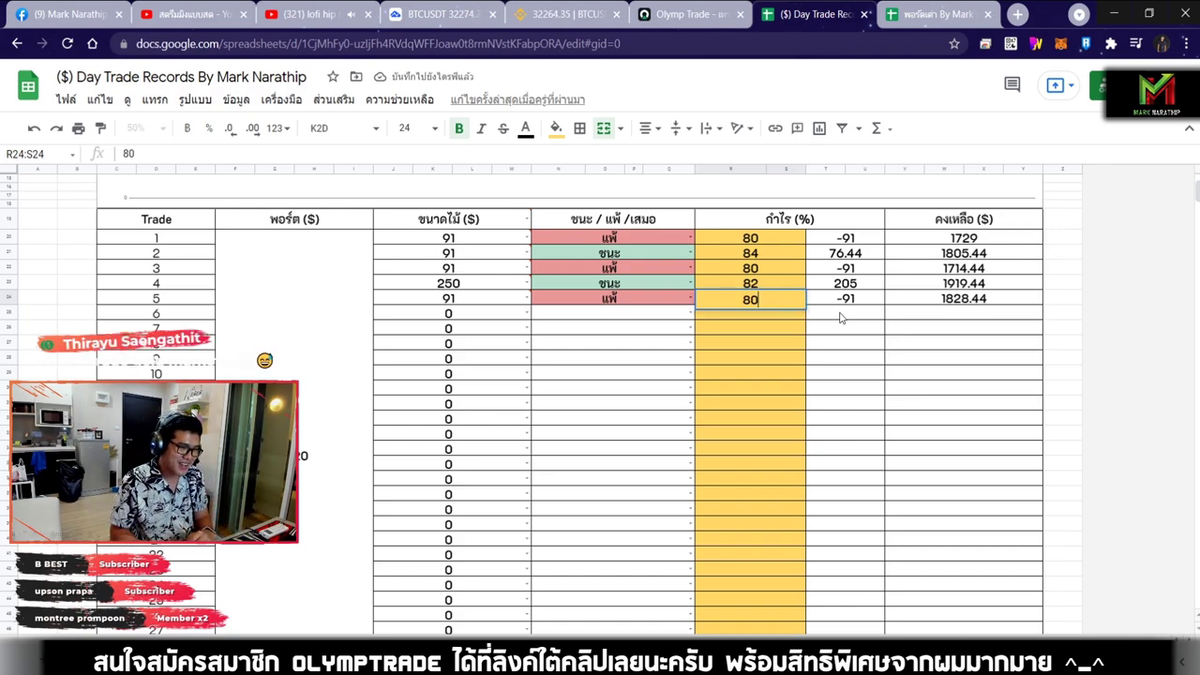
key(Return)
click(614, 330)
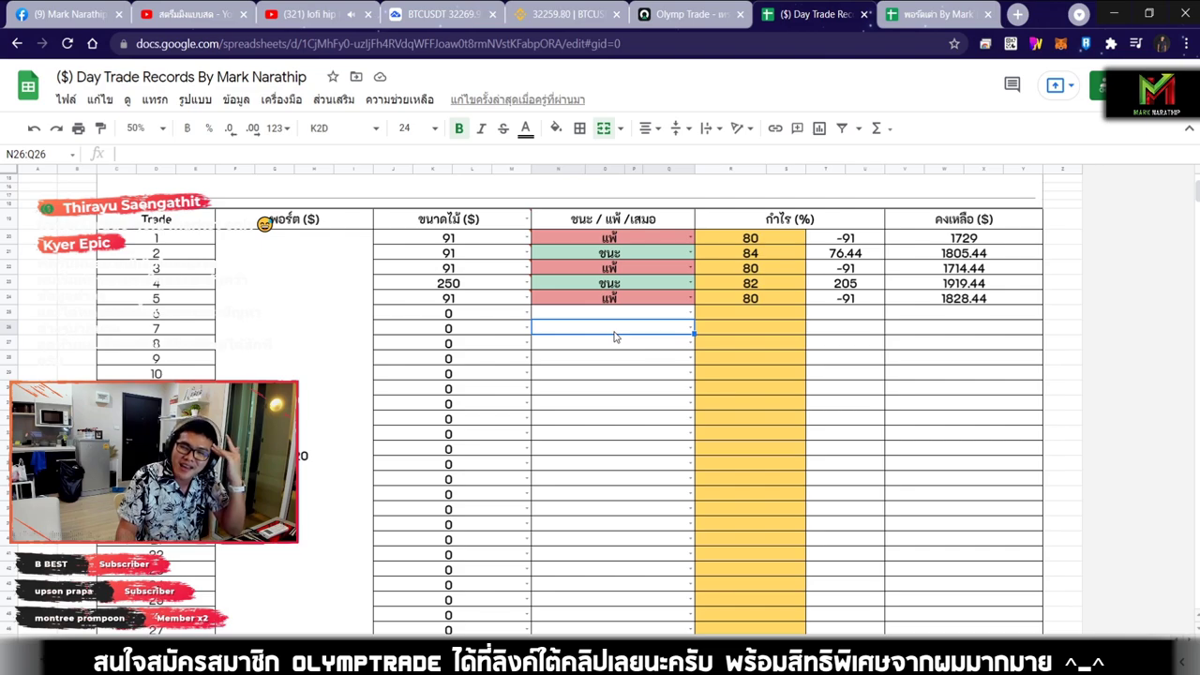
Step: Review the balance chart above the trade table and check the record sheet's total profit against the goal
scroll(573, 352, up, 3)
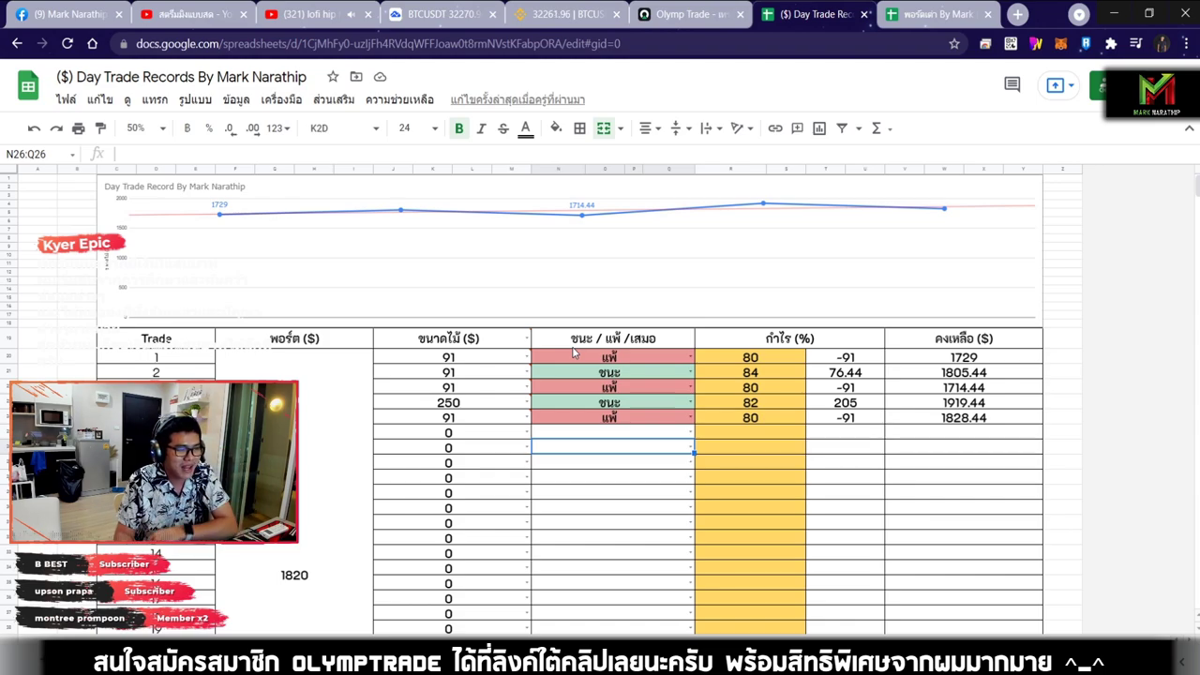
scroll(818, 332, down, 3)
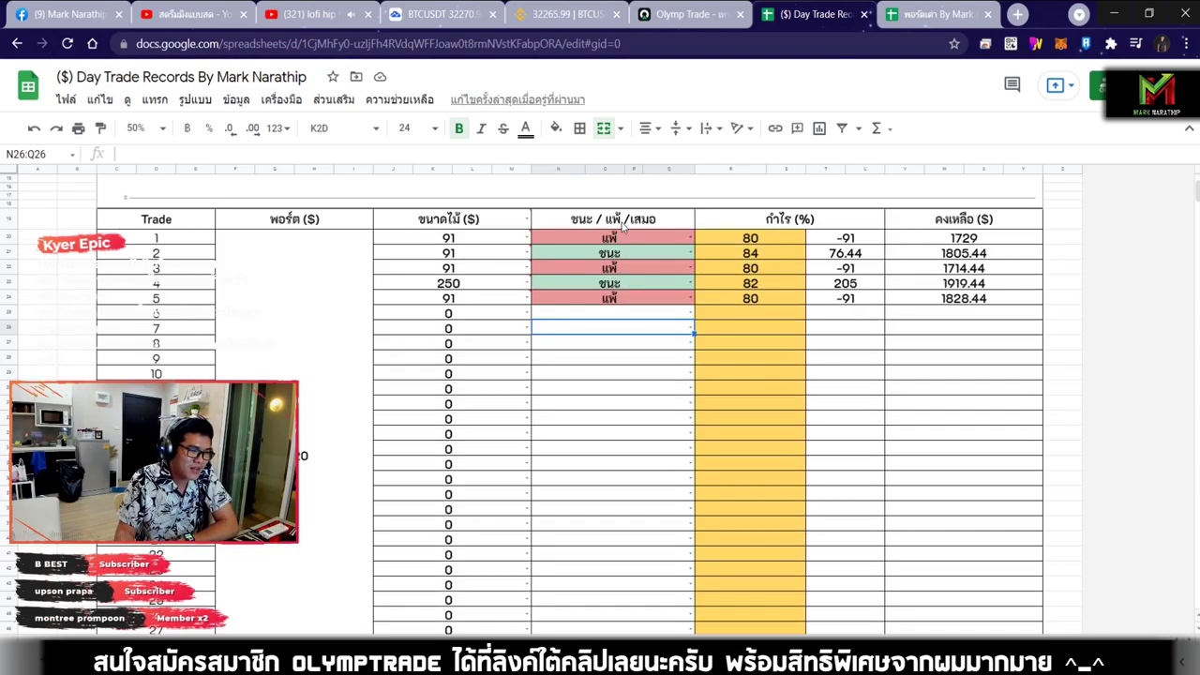
scroll(915, 323, down, 10)
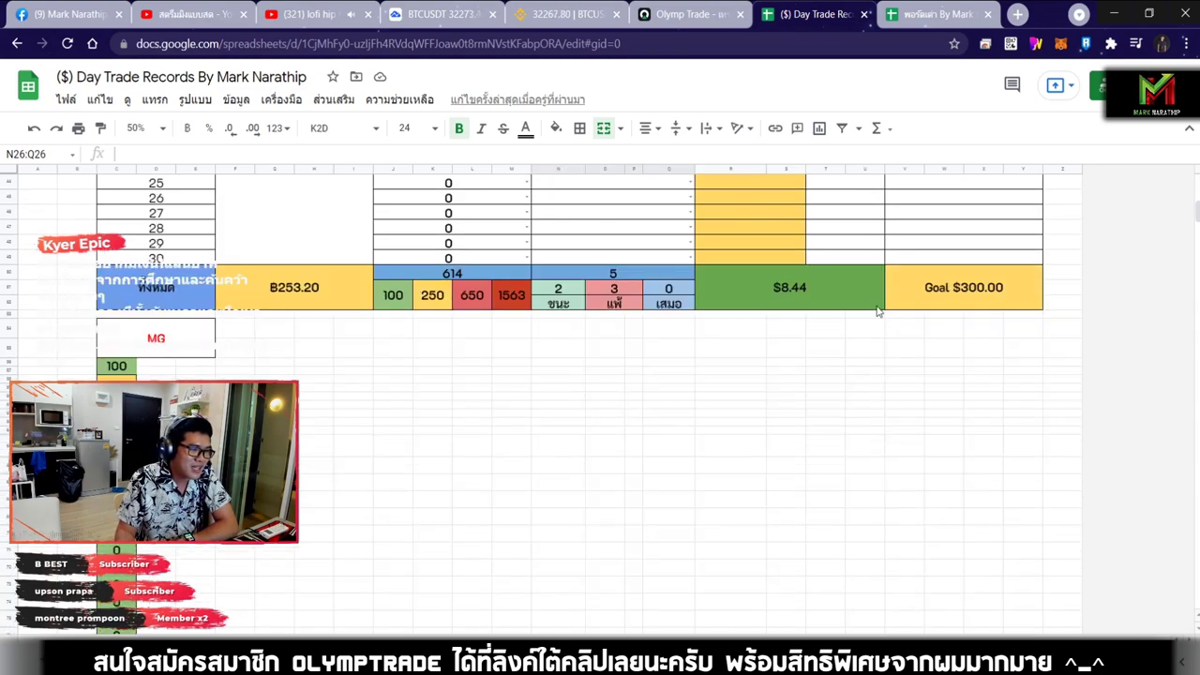
Step: Review the logged trades and the total profit against the goal in the Day Trade Records sheet
click(809, 295)
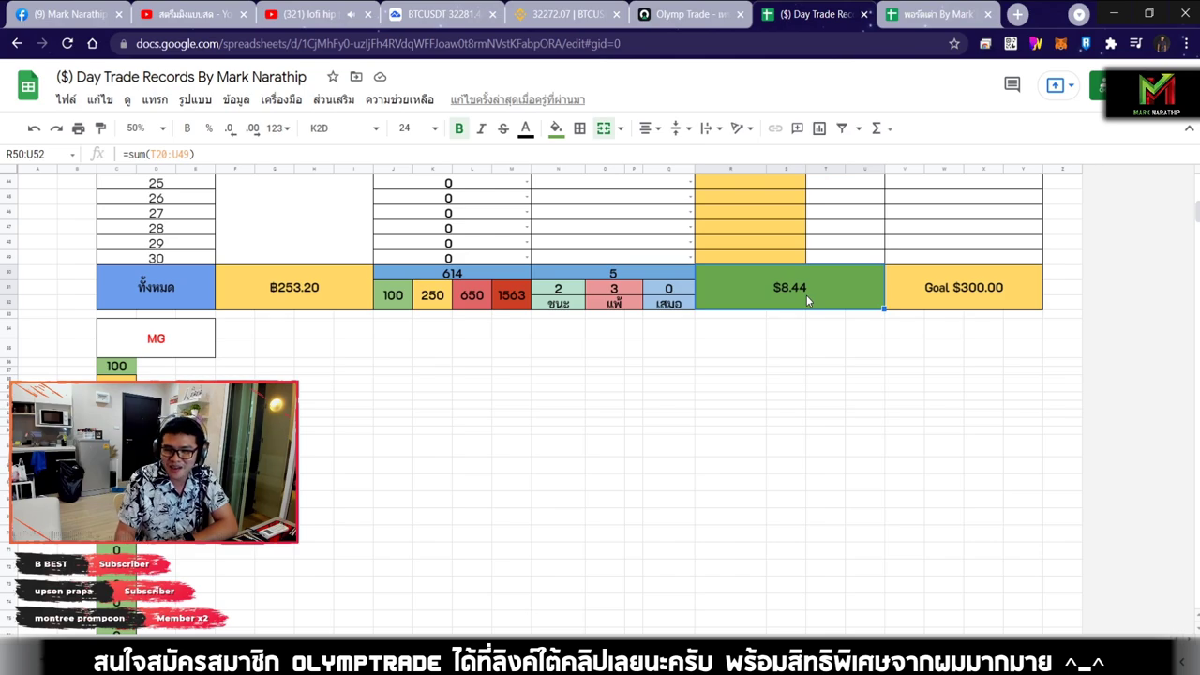
scroll(806, 294, up, 10)
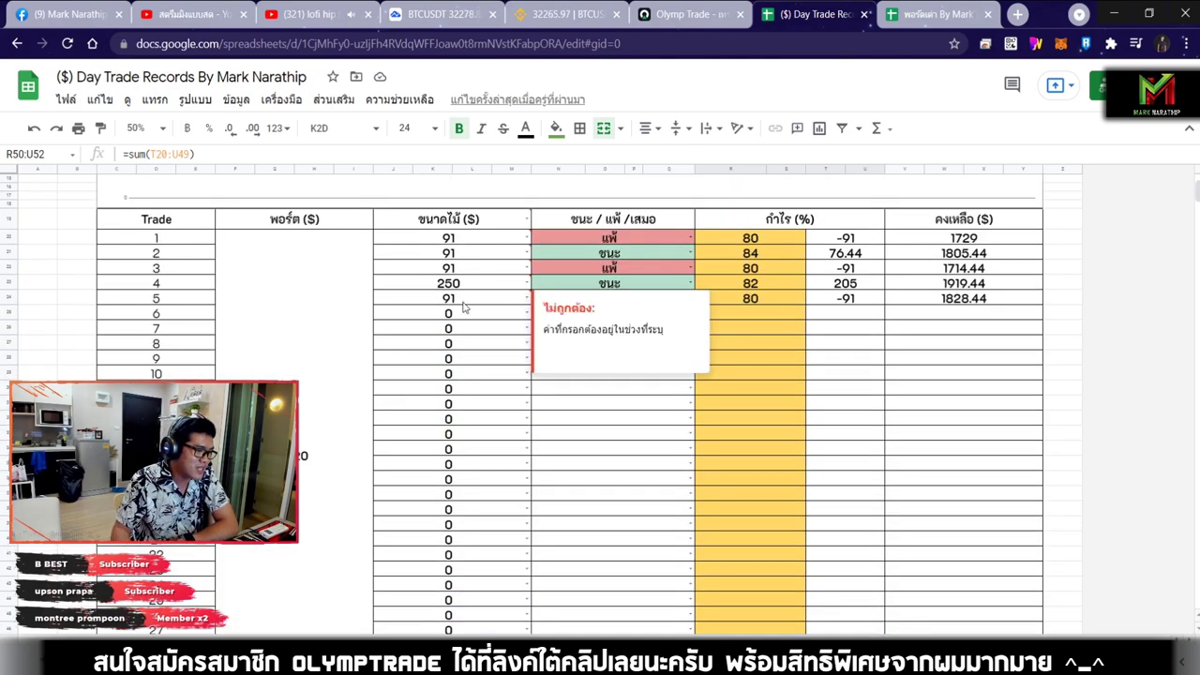
click(463, 307)
click(463, 420)
click(631, 312)
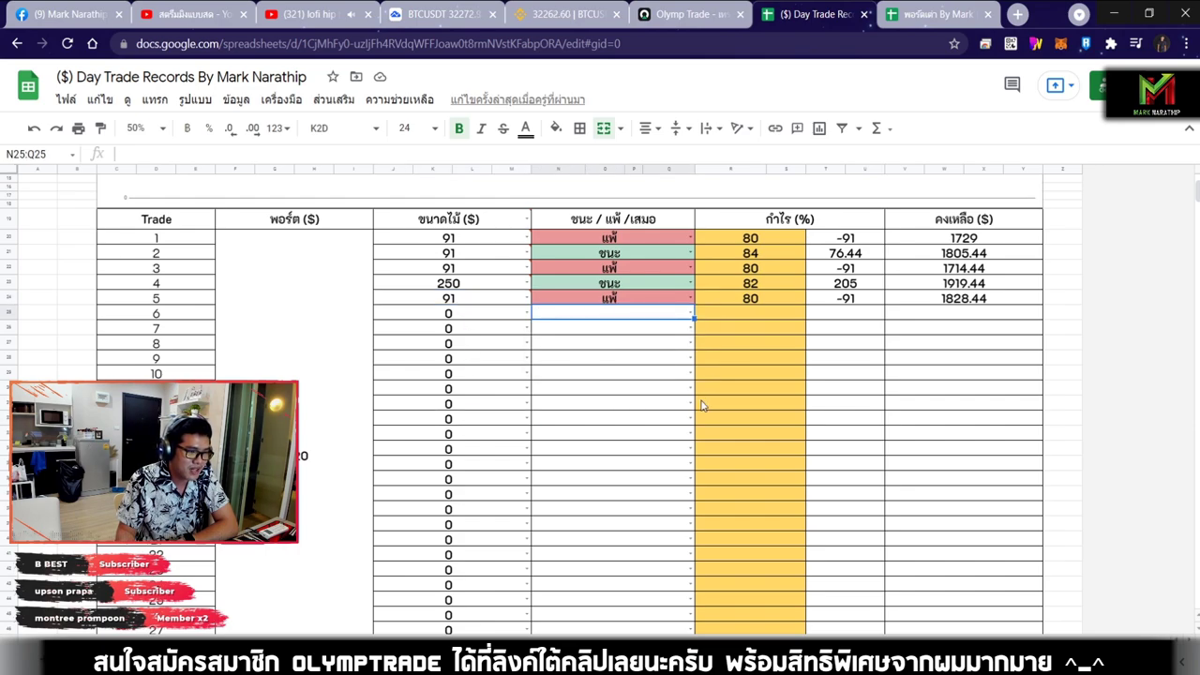
scroll(701, 408, down, 3)
click(787, 412)
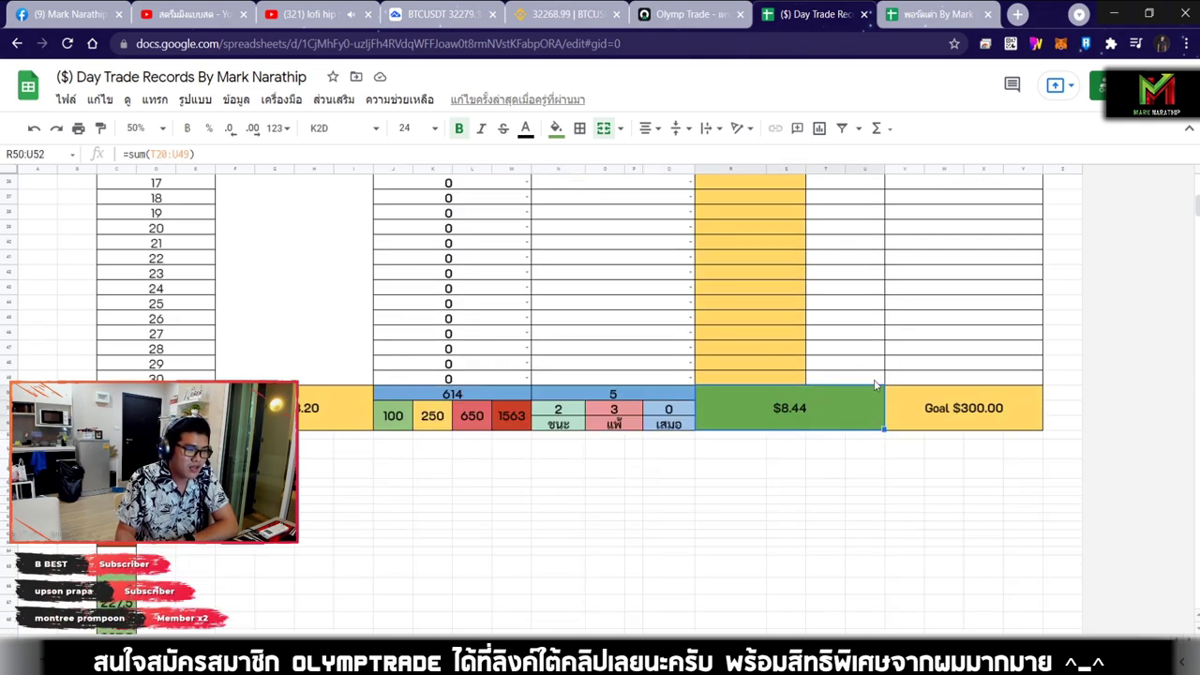
scroll(874, 385, up, 3)
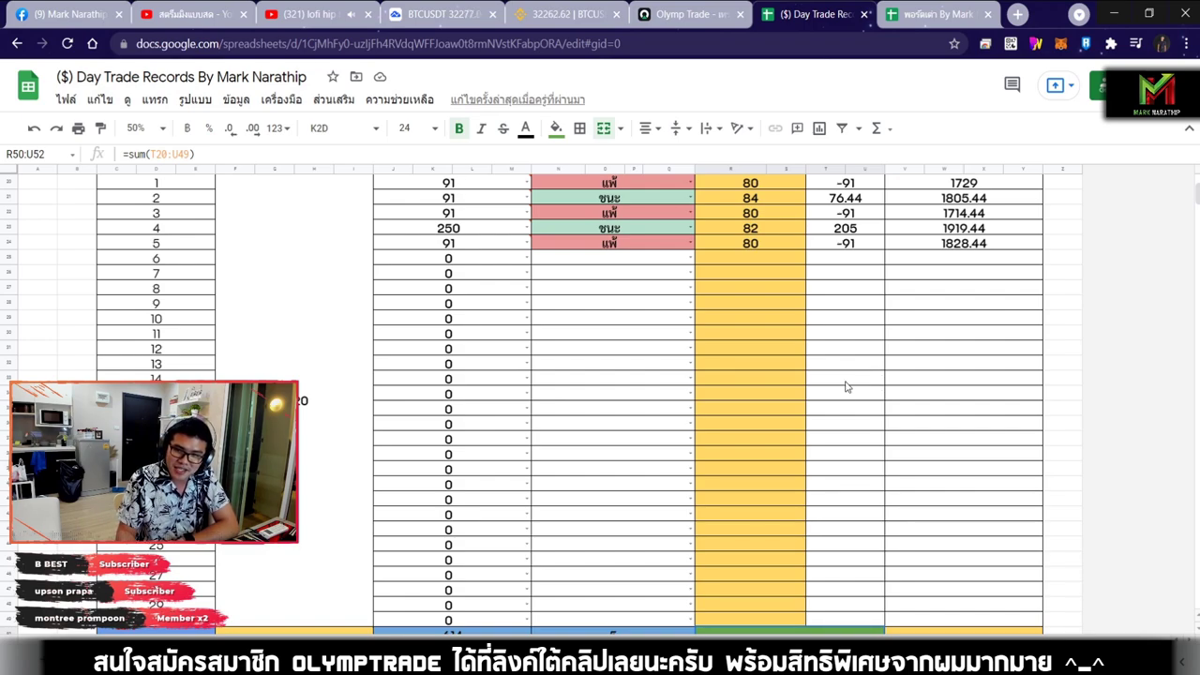
Step: Switch to Olymp Trade and draw a falling arrow from the EUR/USD peak to the current price to illustrate the downtrend
click(676, 23)
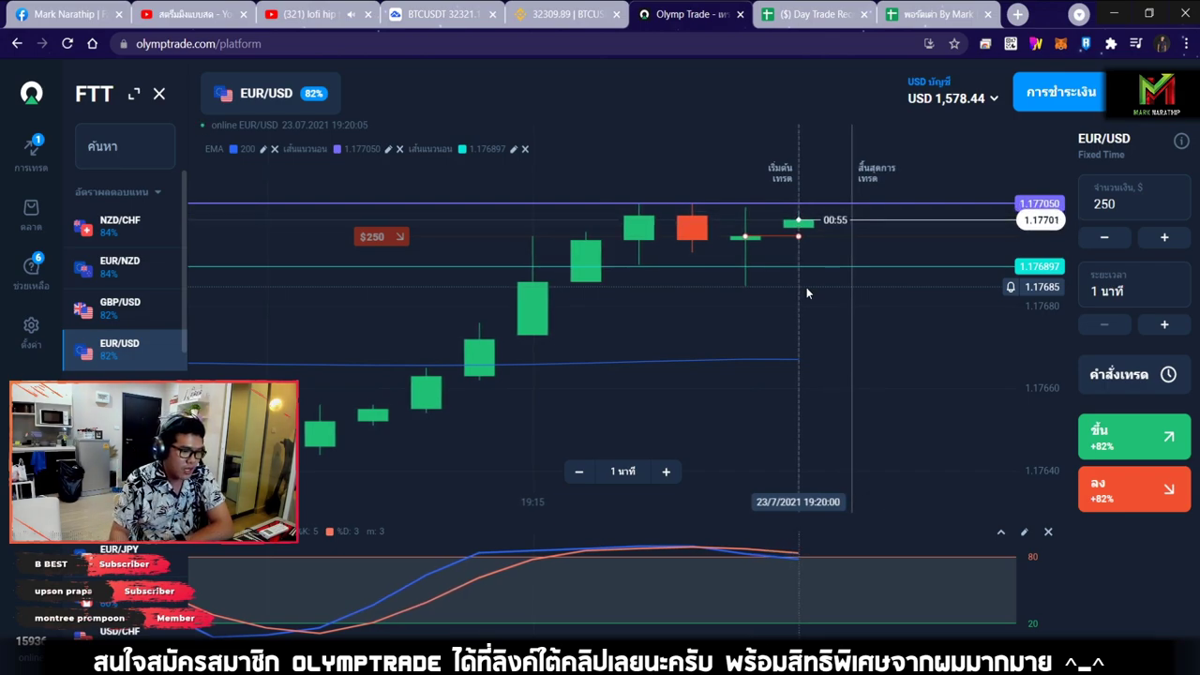
scroll(806, 289, up, 2)
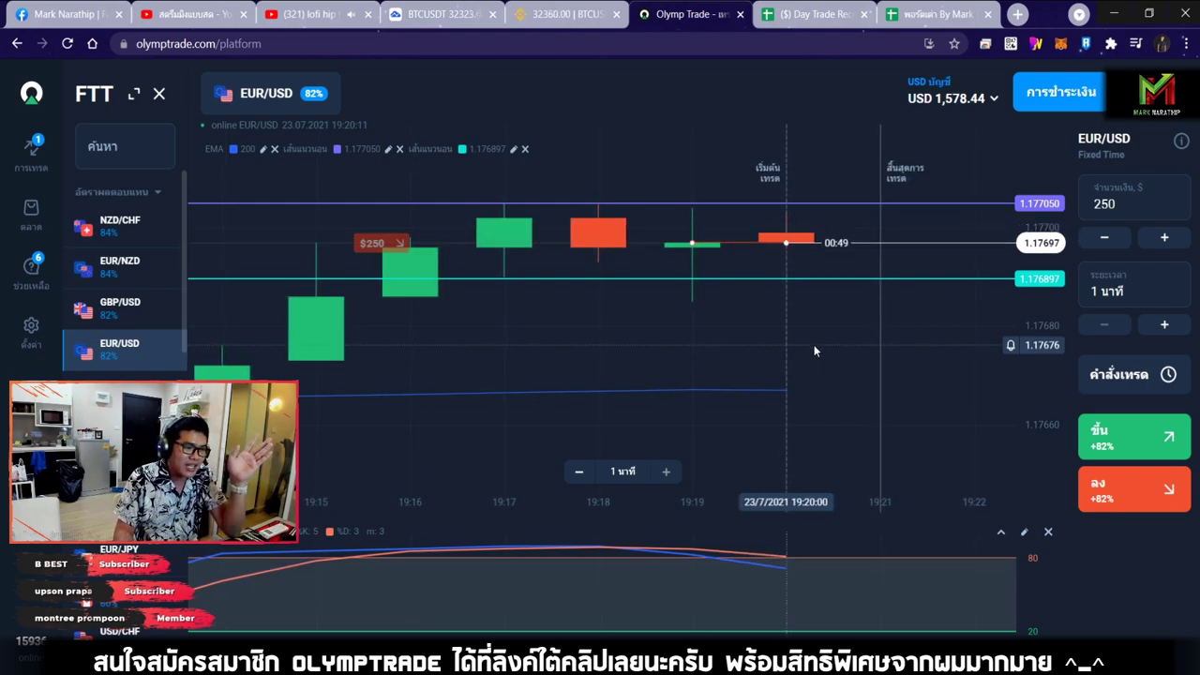
scroll(816, 356, down, 2)
scroll(818, 353, down, 5)
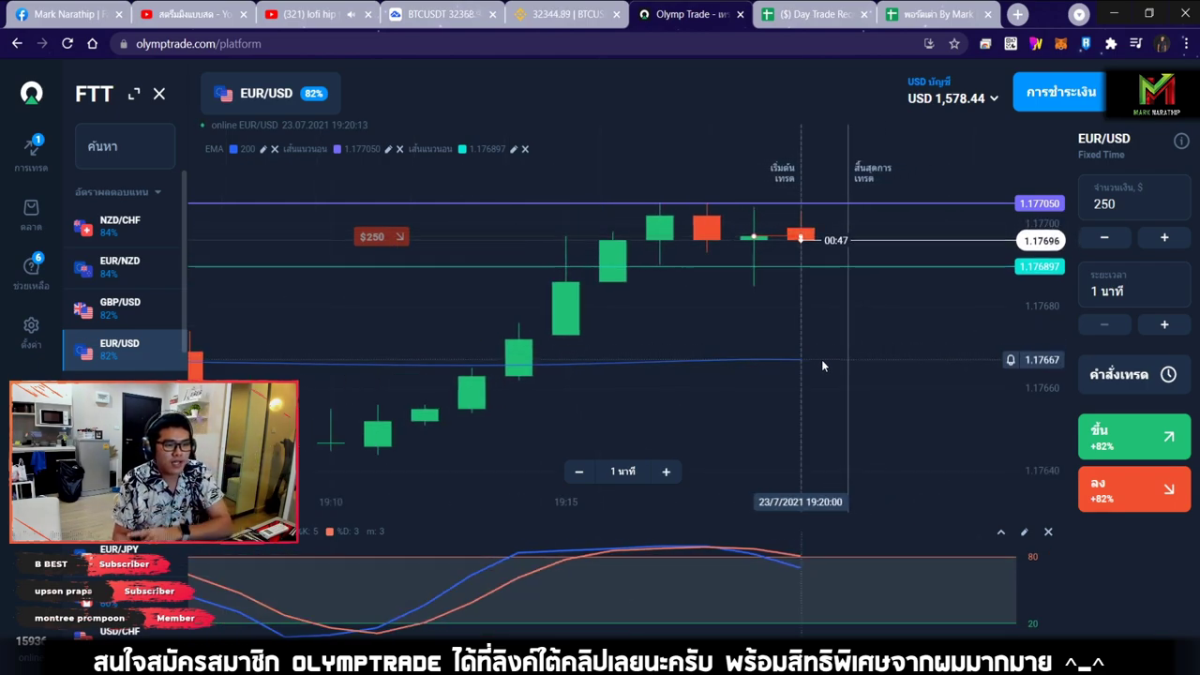
scroll(825, 379, down, 3)
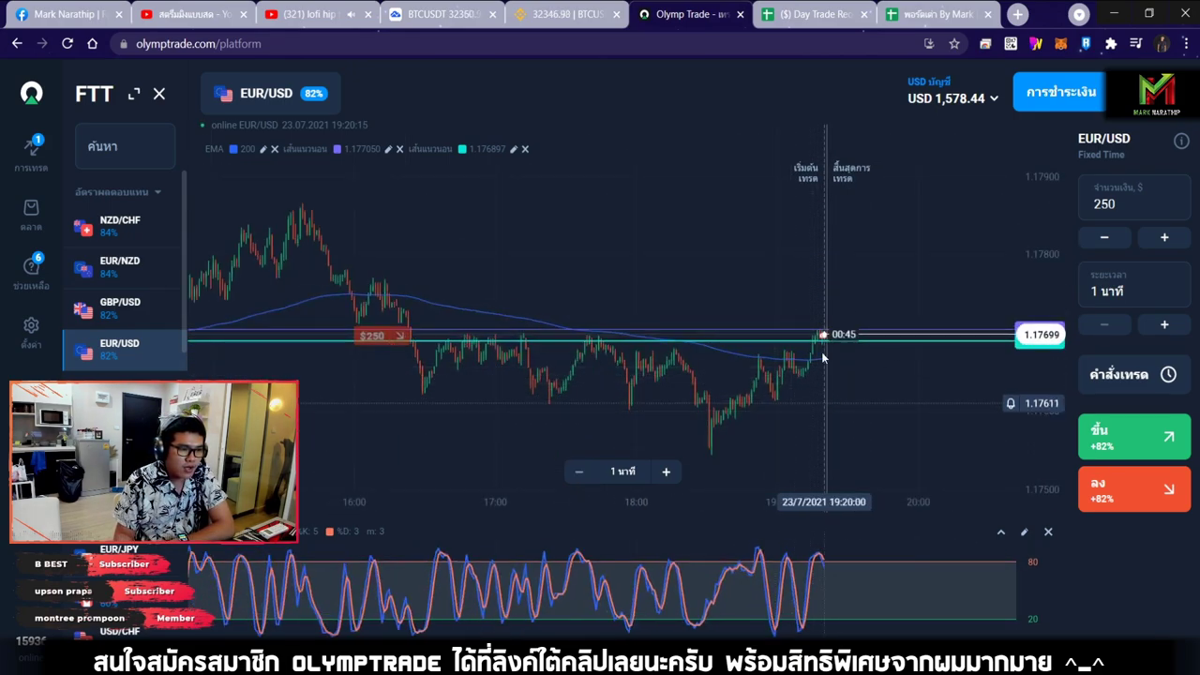
scroll(820, 254, down, 3)
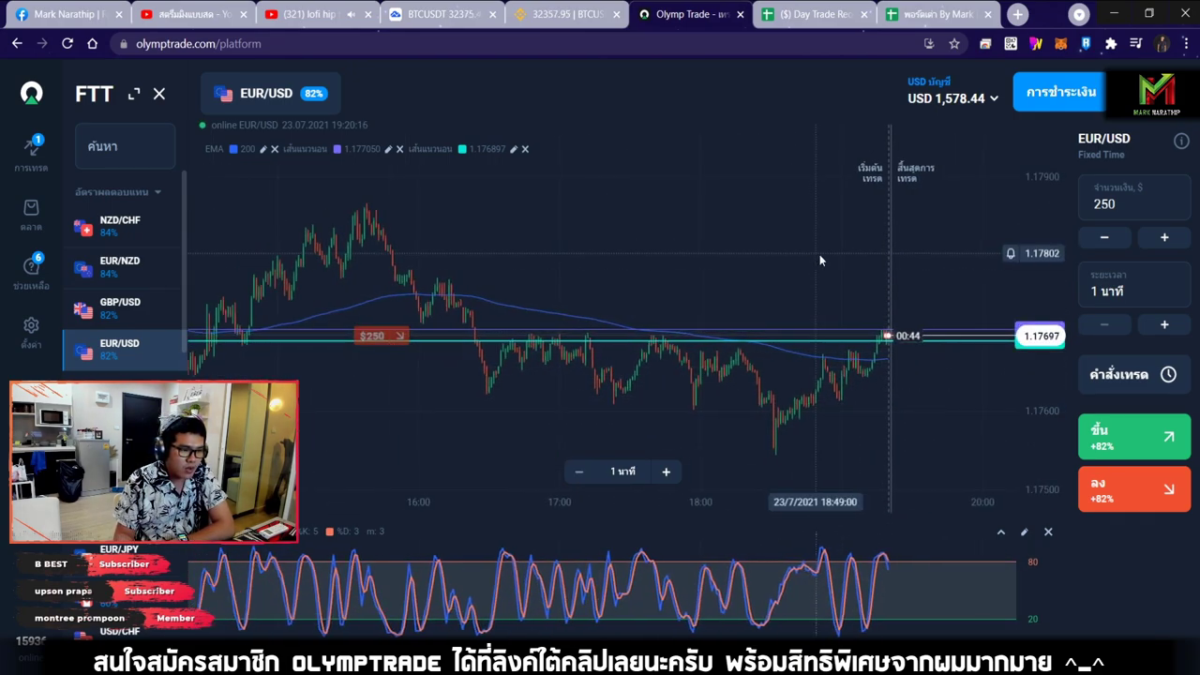
click(1035, 43)
click(881, 95)
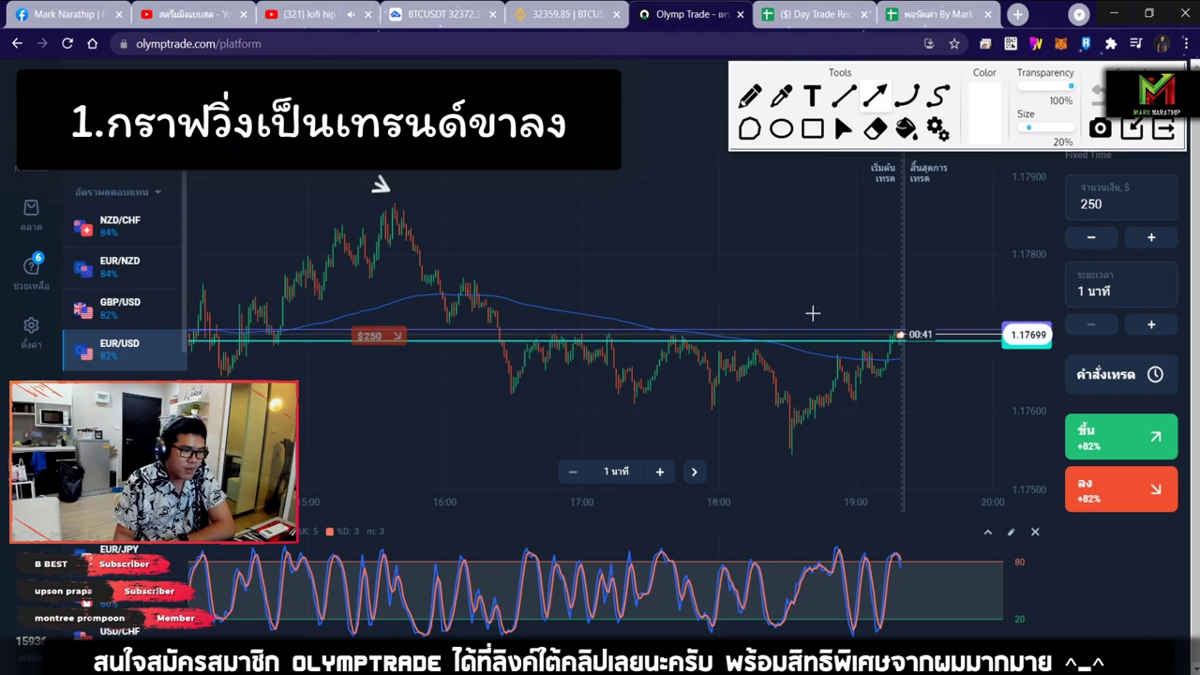
drag(375, 182, 928, 318)
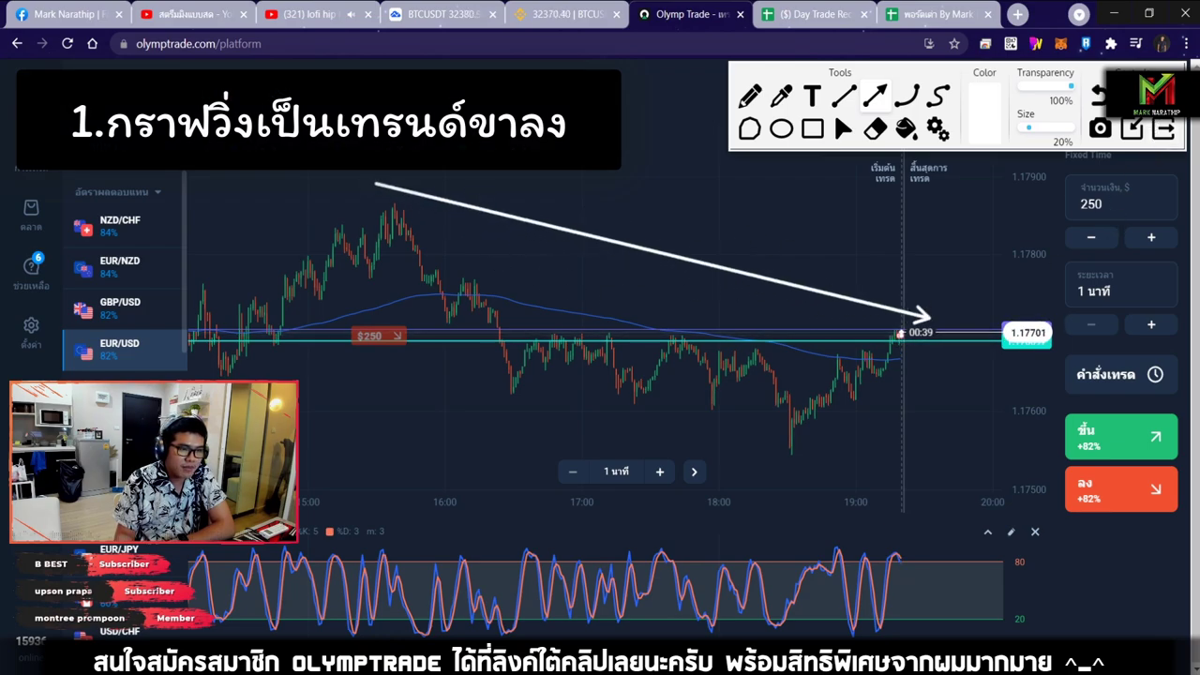
Step: Remove the downtrend arrow, and mark the latest EUR/USD climb with a rising arrow and the expected reversal with a falling one
click(1099, 94)
click(843, 127)
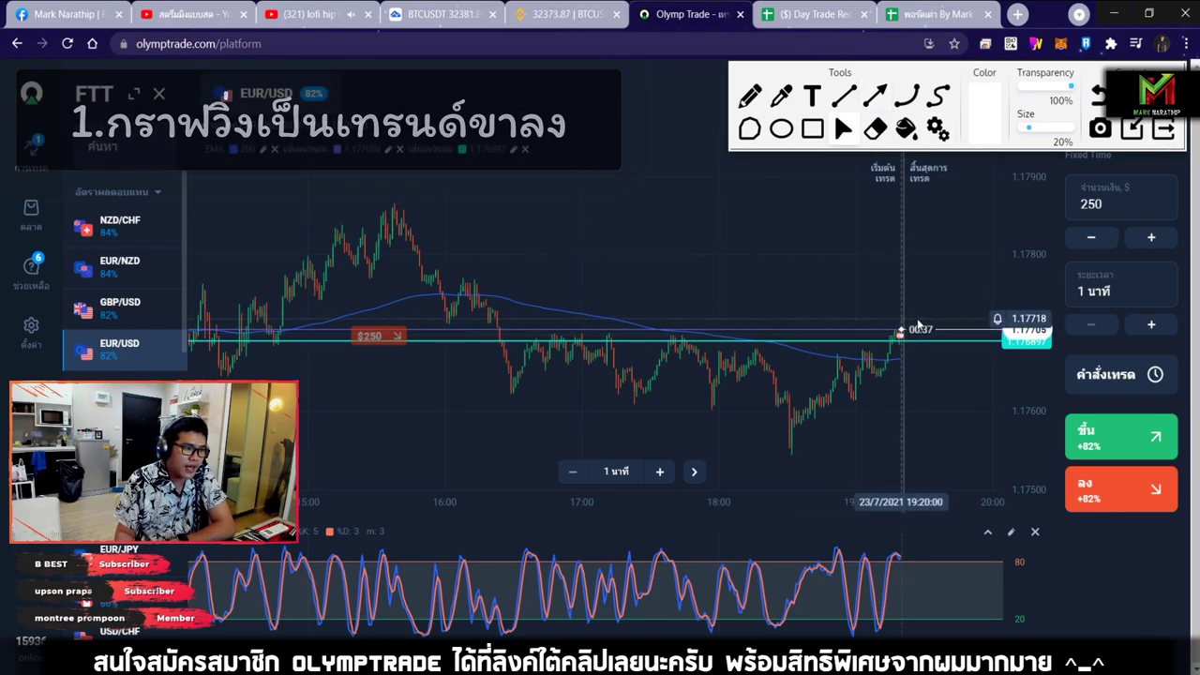
scroll(919, 323, up, 5)
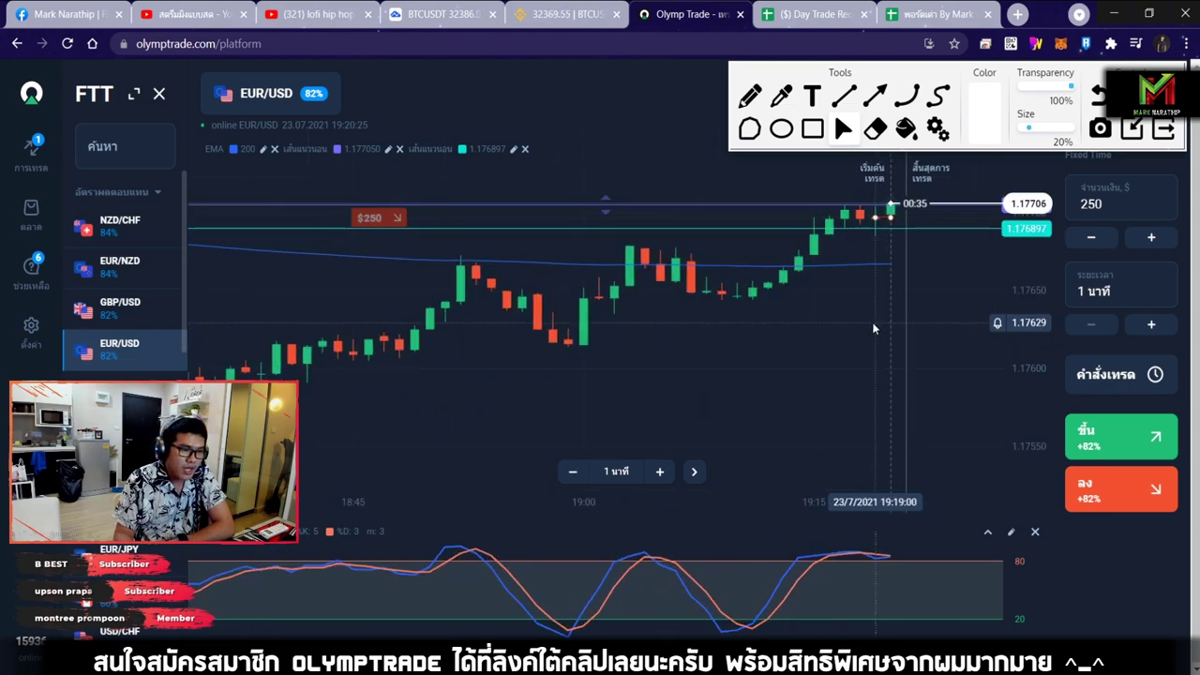
click(875, 97)
drag(716, 213, 935, 397)
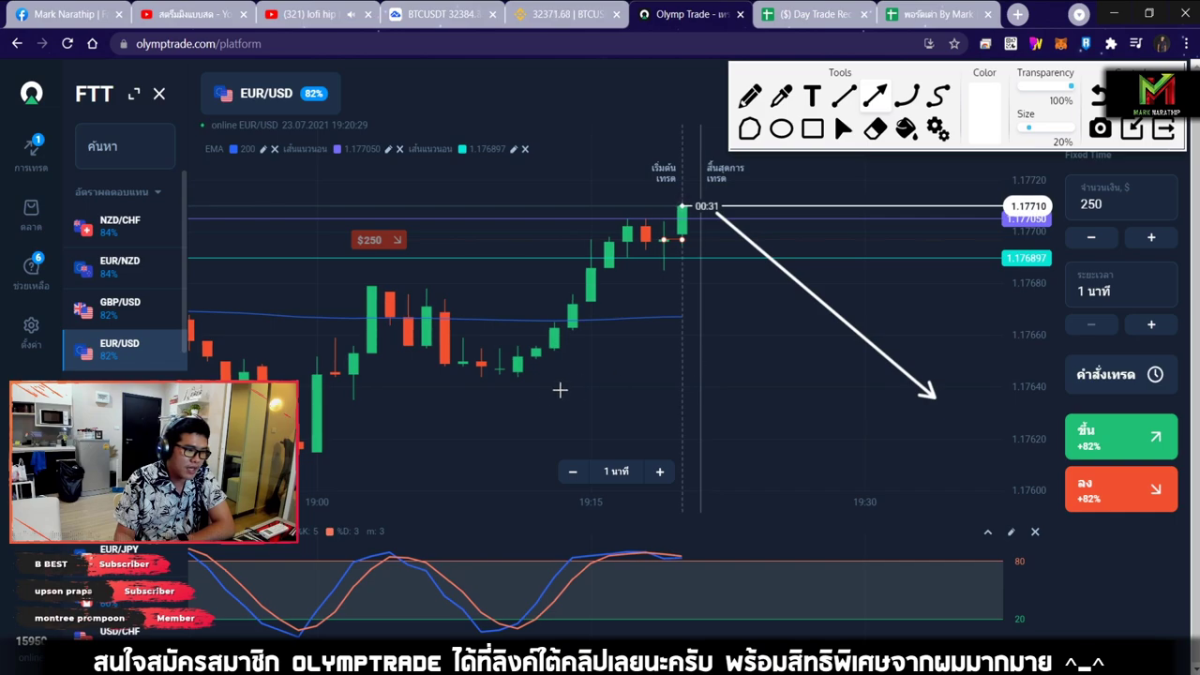
drag(356, 430, 635, 216)
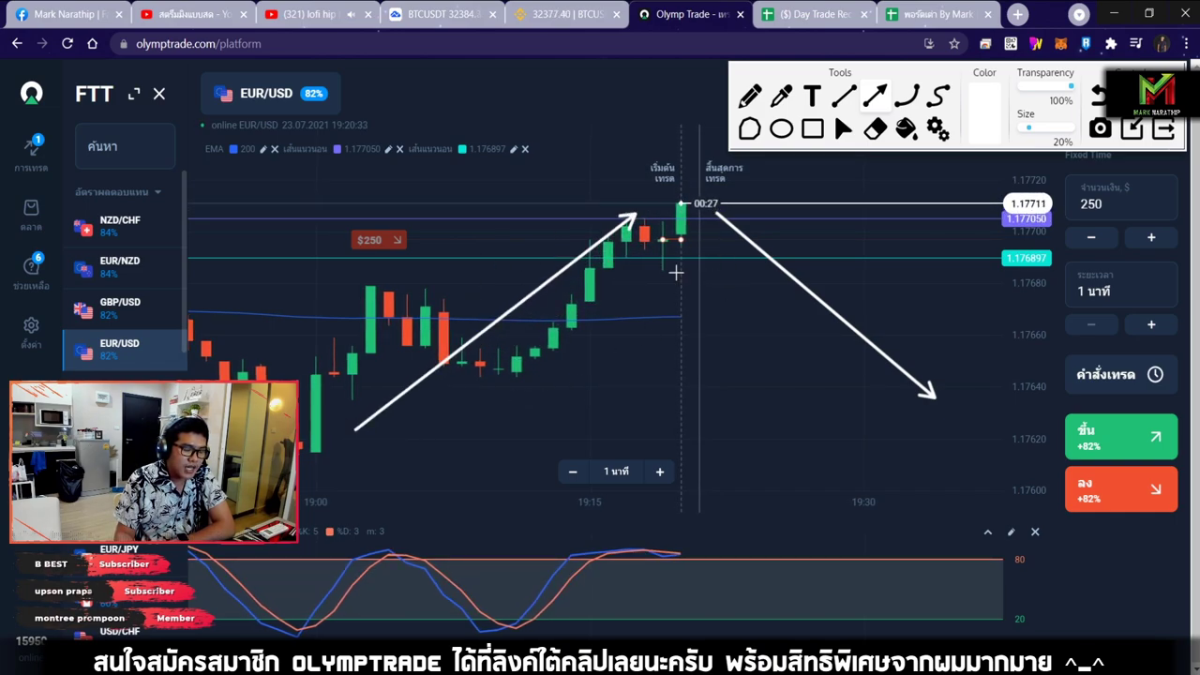
Step: Add more falling arrows beside the current price and over the Stochastic lines, and clear all chart annotations
drag(684, 245, 842, 445)
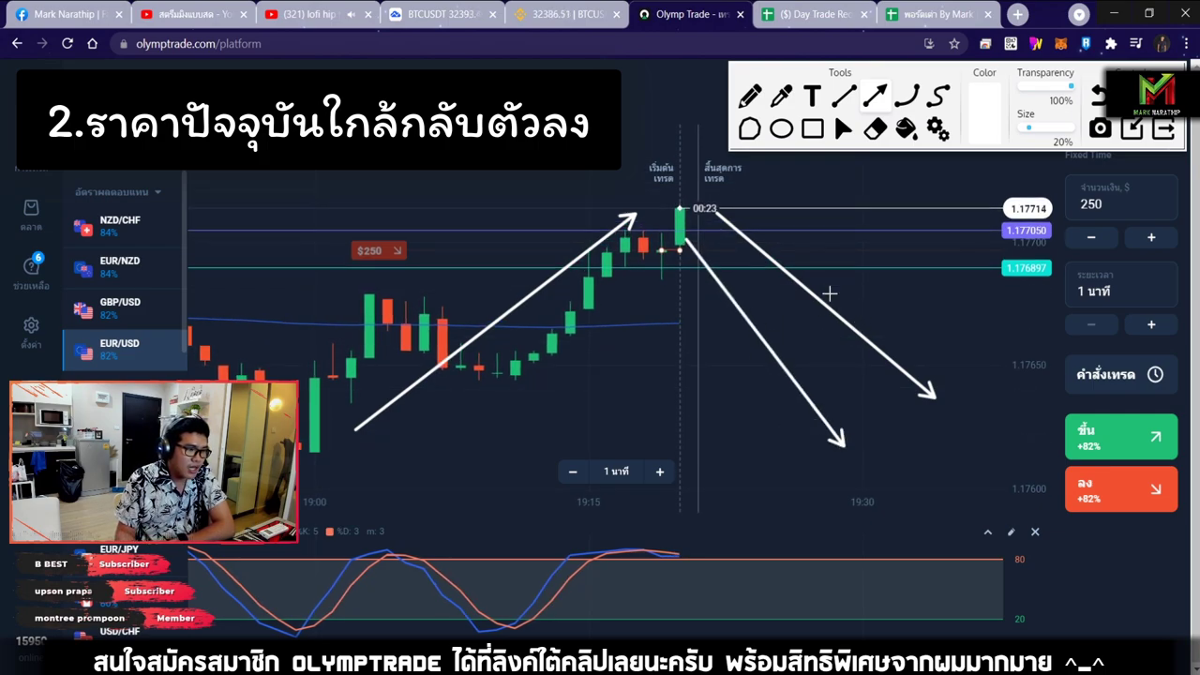
drag(742, 186, 975, 361)
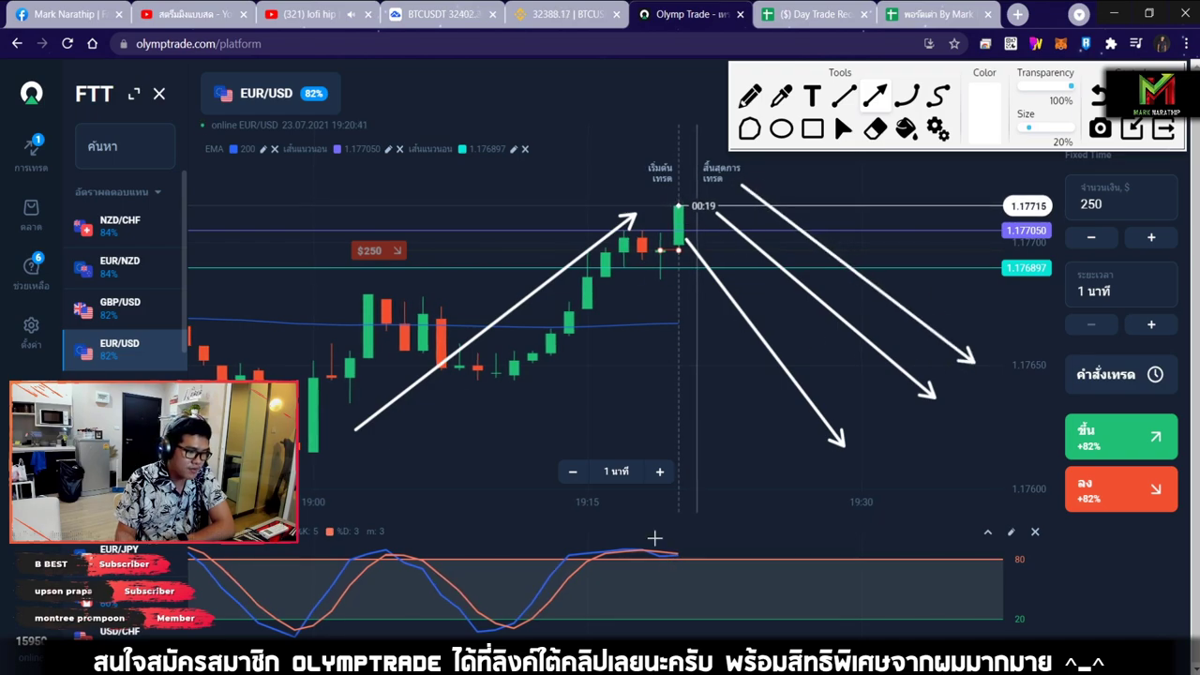
drag(634, 522, 722, 557)
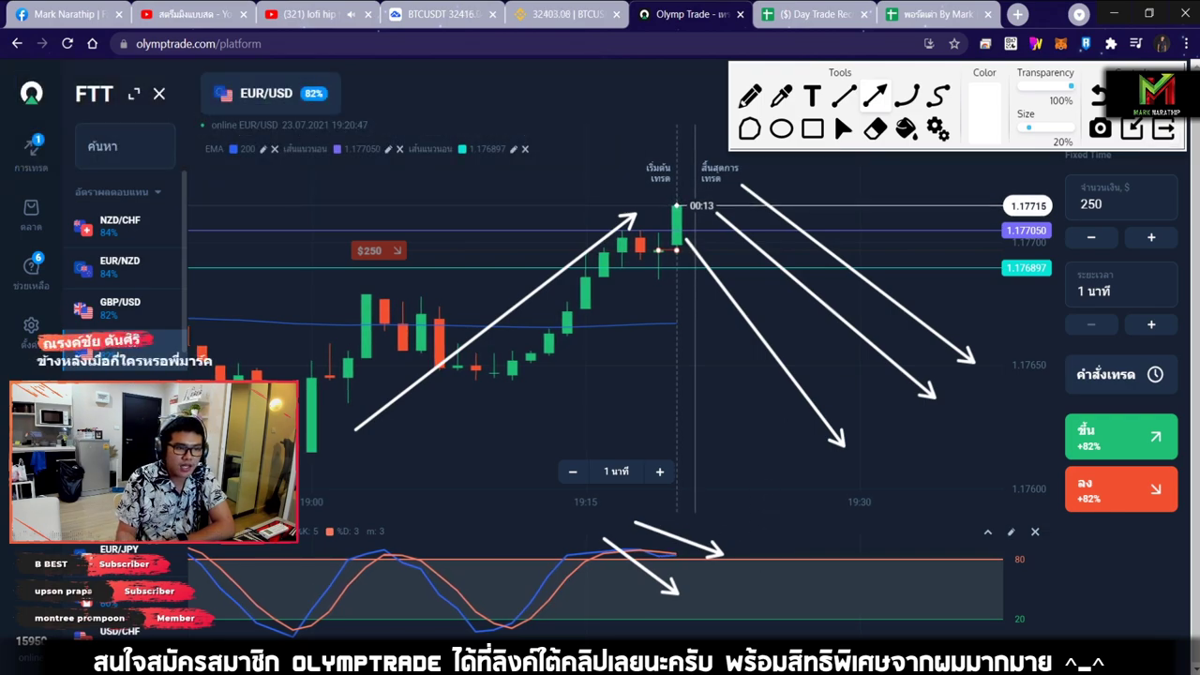
key(Escape)
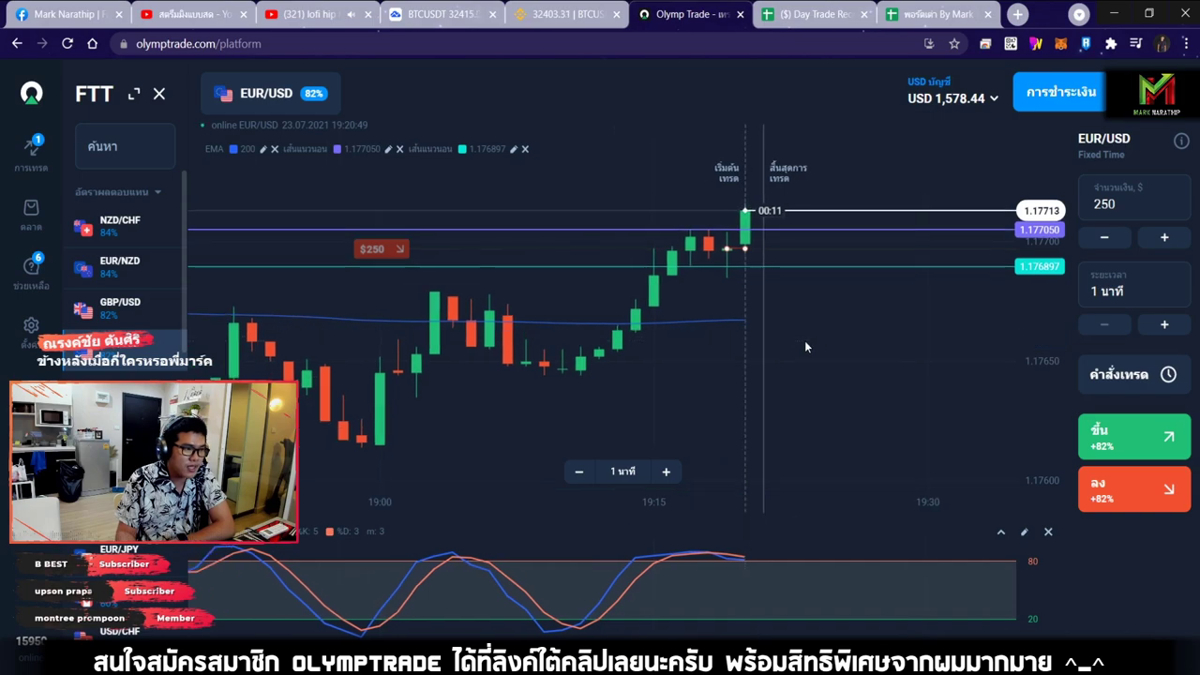
Step: Follow the $250 EUR/USD trade on the latest candles until it expires
scroll(804, 340, up, 2)
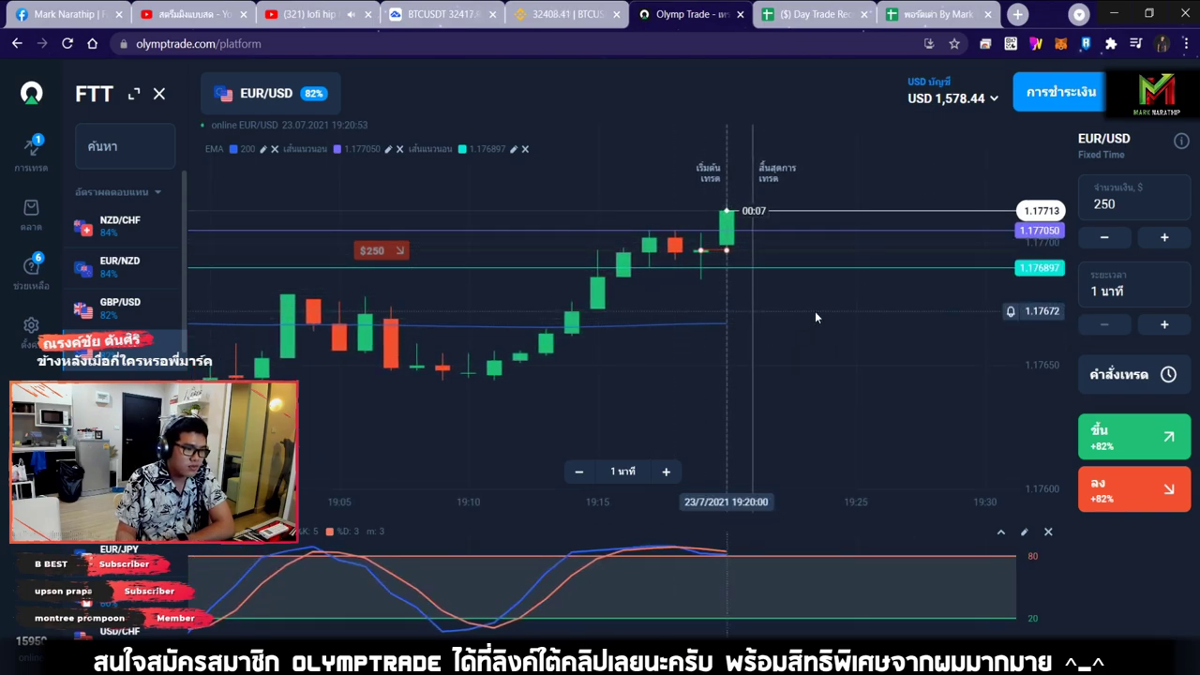
scroll(815, 311, up, 2)
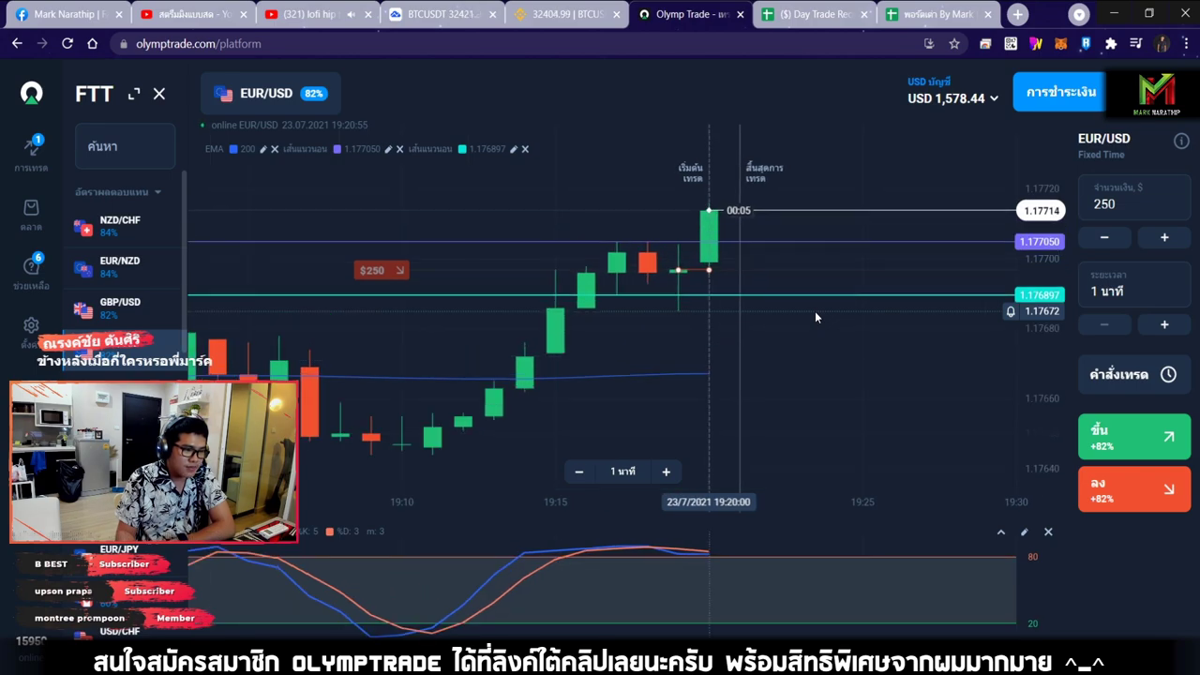
scroll(780, 320, down, 3)
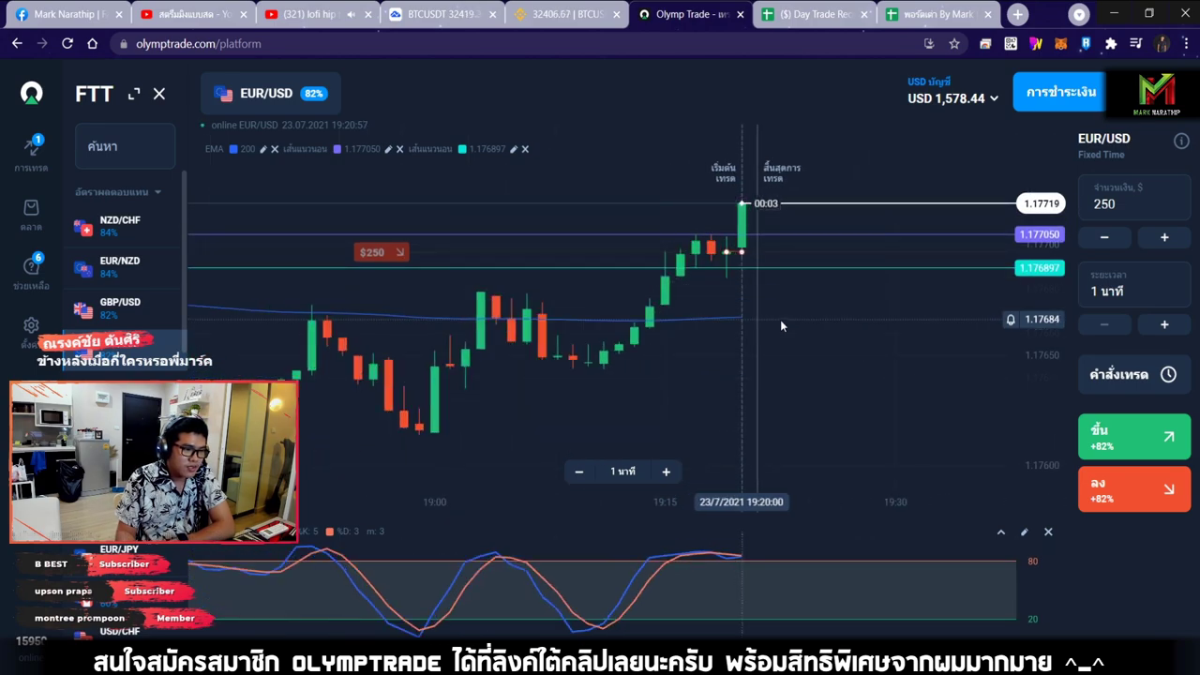
scroll(780, 319, up, 2)
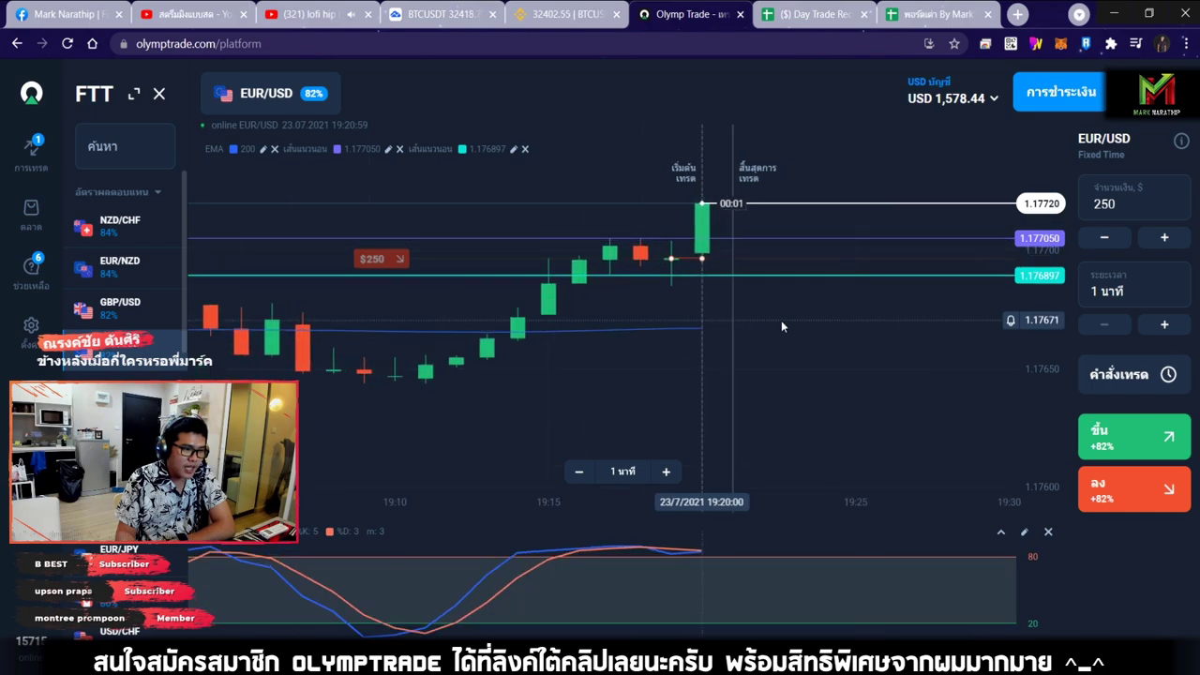
Step: Log trade 6 in the Day Trade Records sheet with size 250, result แพ้ and profit 80%, and recheck the EUR/USD chart
click(791, 27)
scroll(711, 281, down, 5)
click(685, 14)
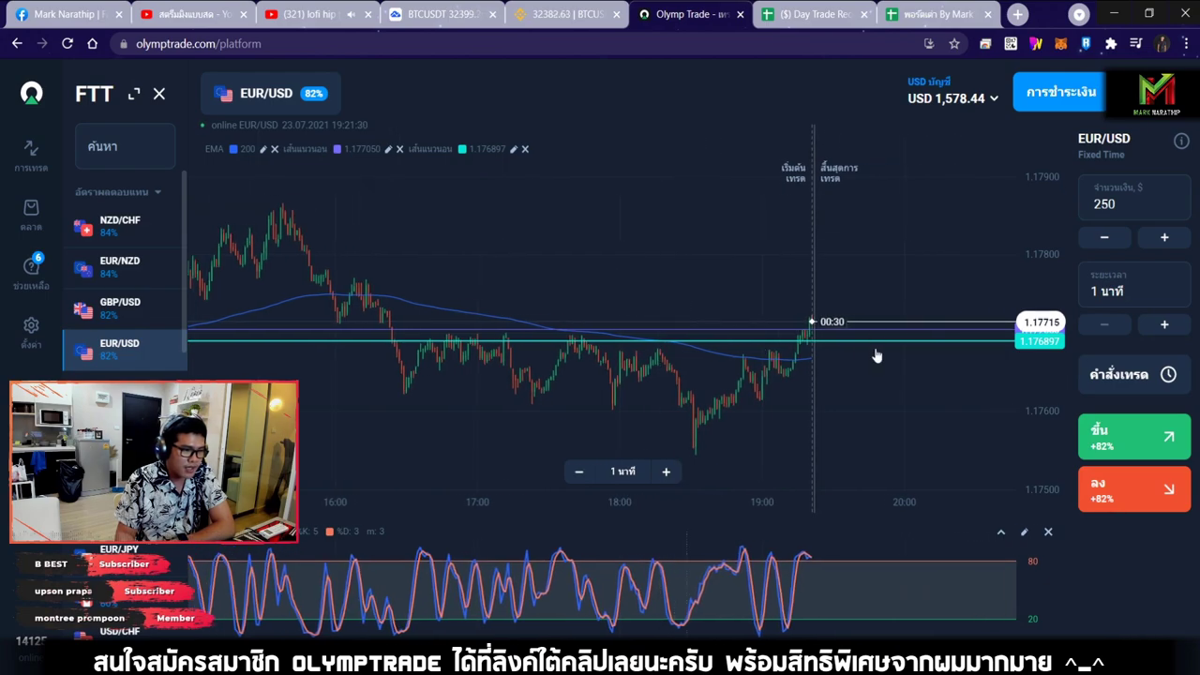
scroll(853, 241, up, 5)
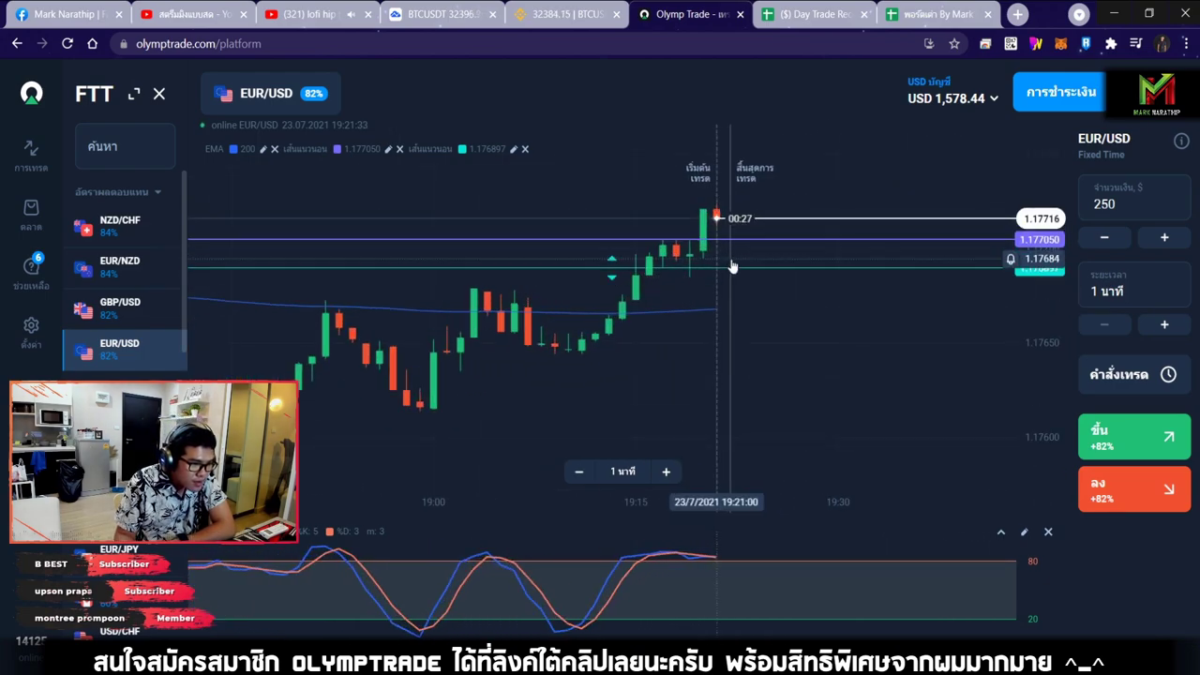
Step: Return to the Day Trade Records sheet and review all six trades and the overall profit total
key(ctrl+Tab)
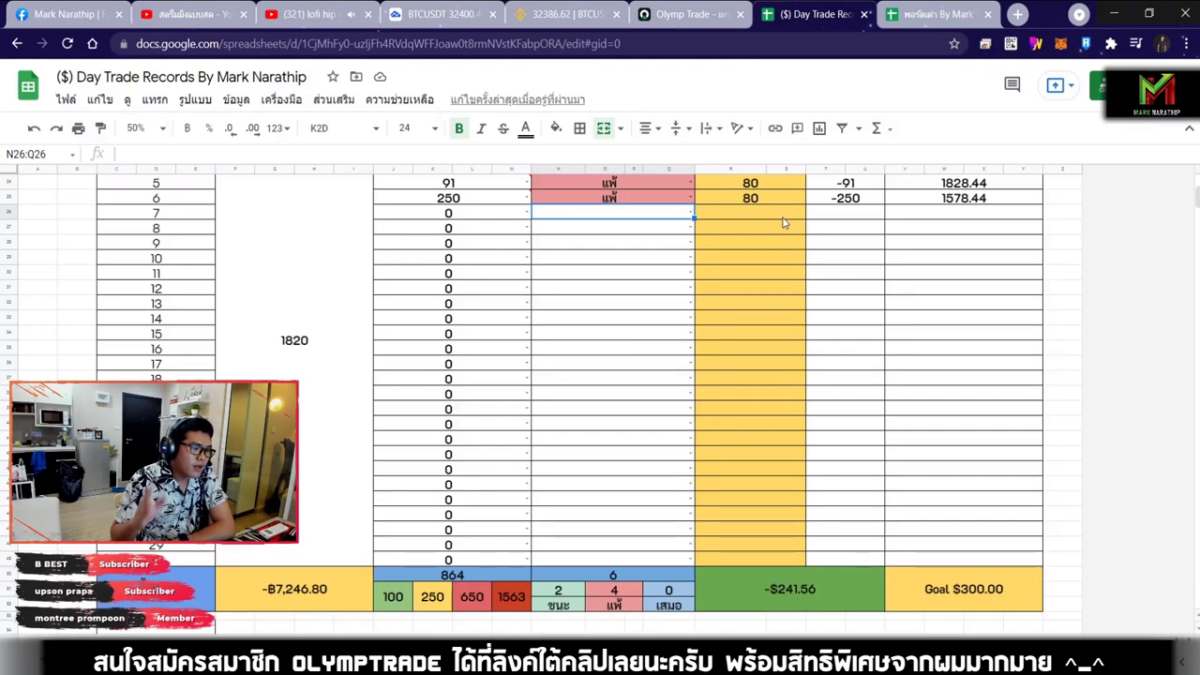
scroll(784, 222, up, 2)
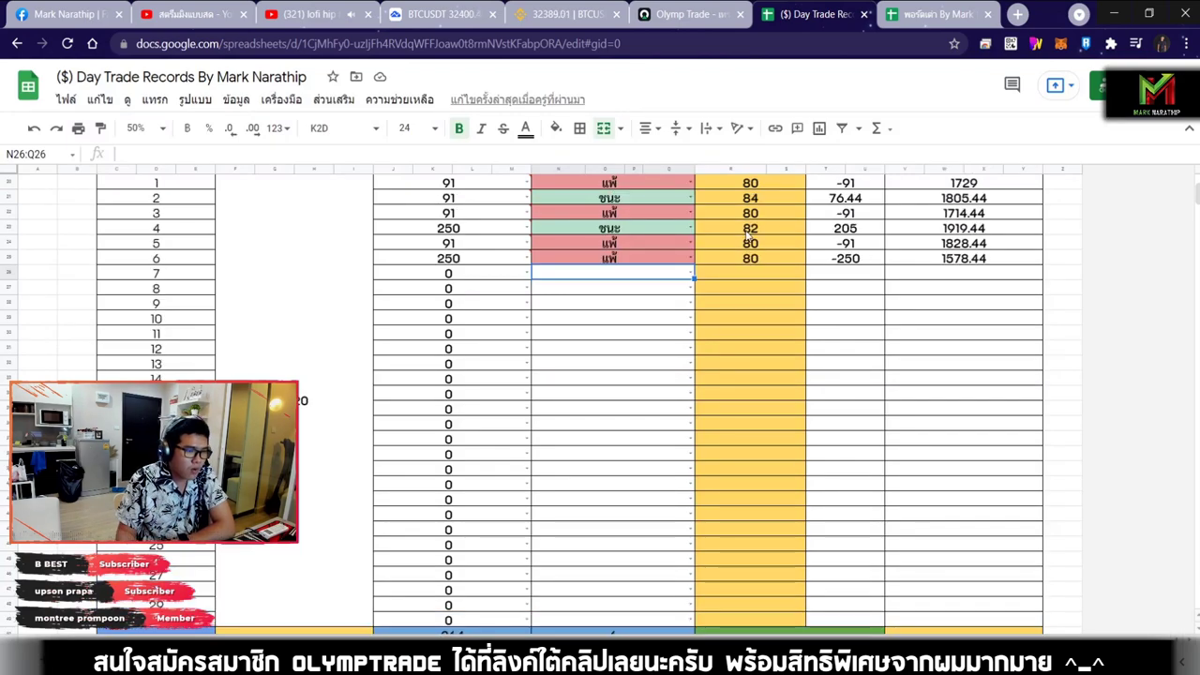
scroll(750, 242, down, 6)
click(810, 228)
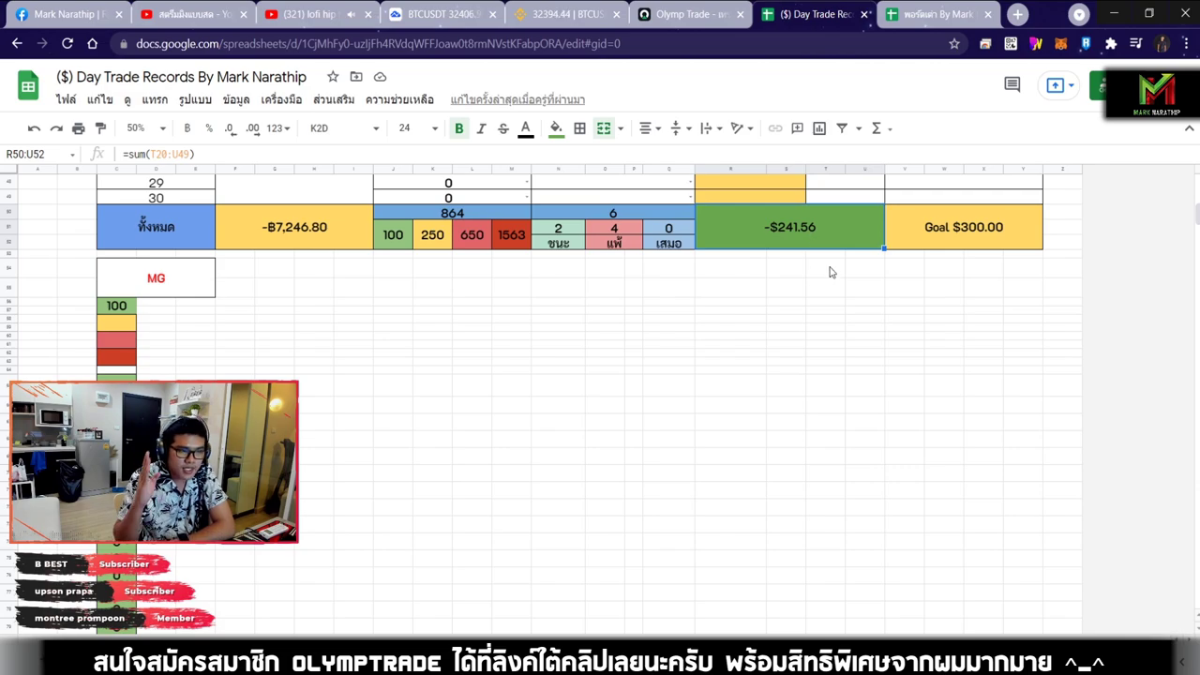
scroll(809, 300, up, 6)
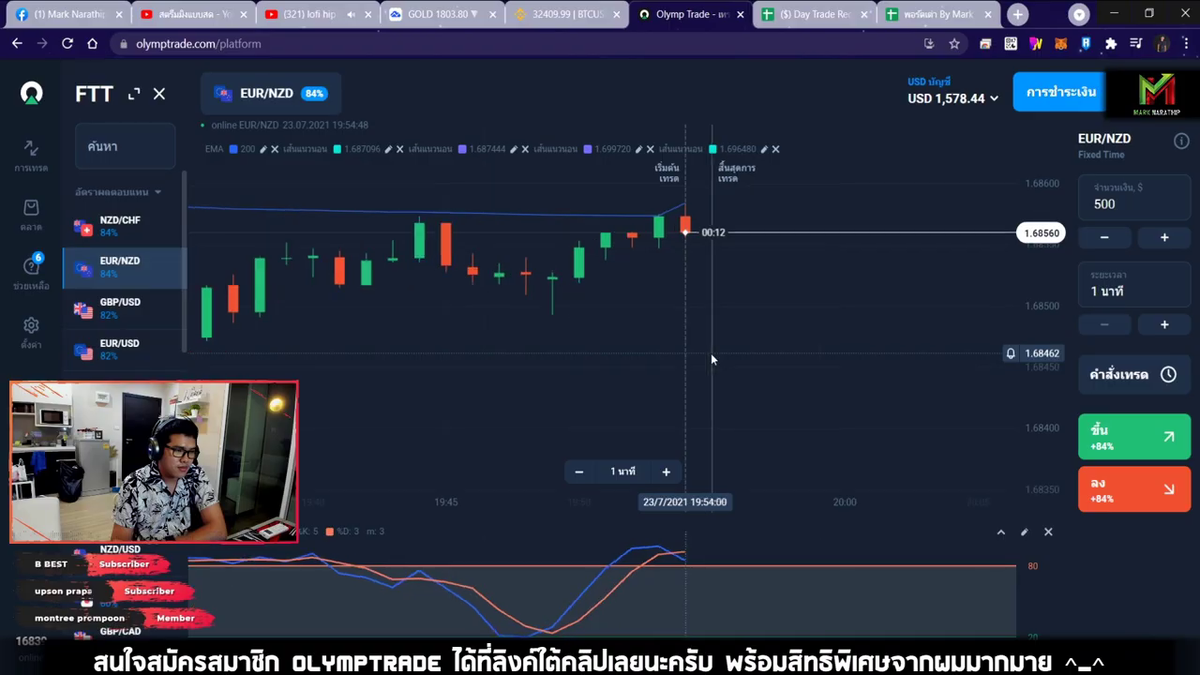
Step: Open a $500 one-minute downward trade on EUR/NZD in Olymp Trade
scroll(726, 354, up, 2)
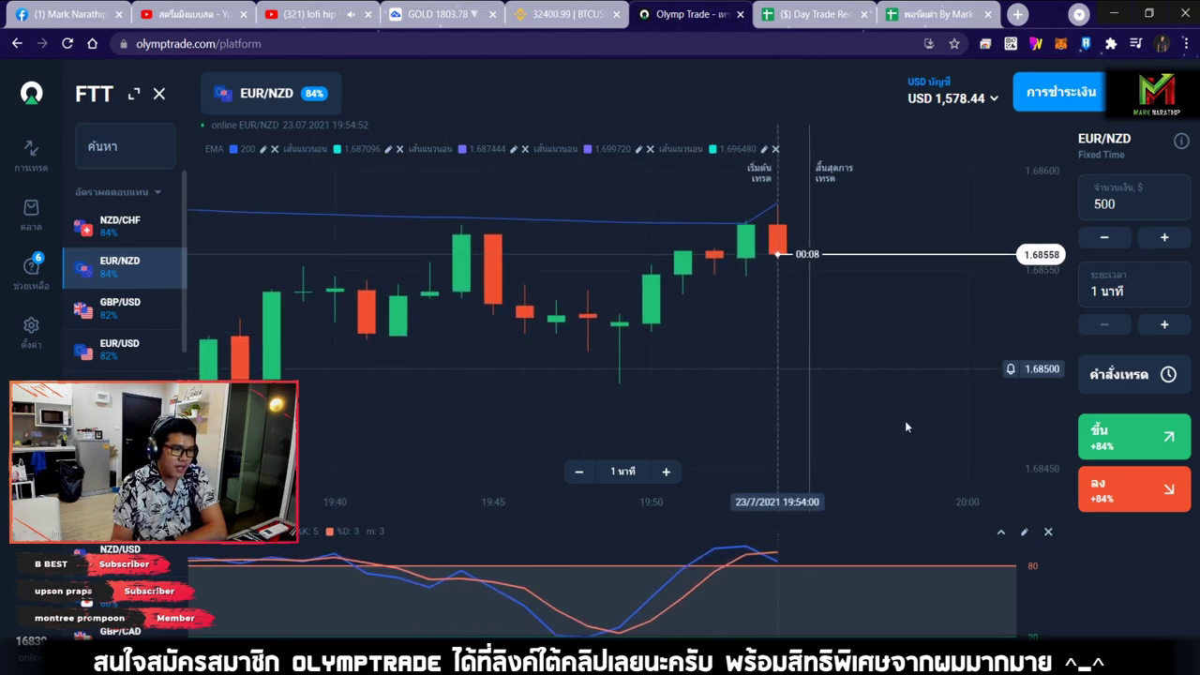
click(1130, 499)
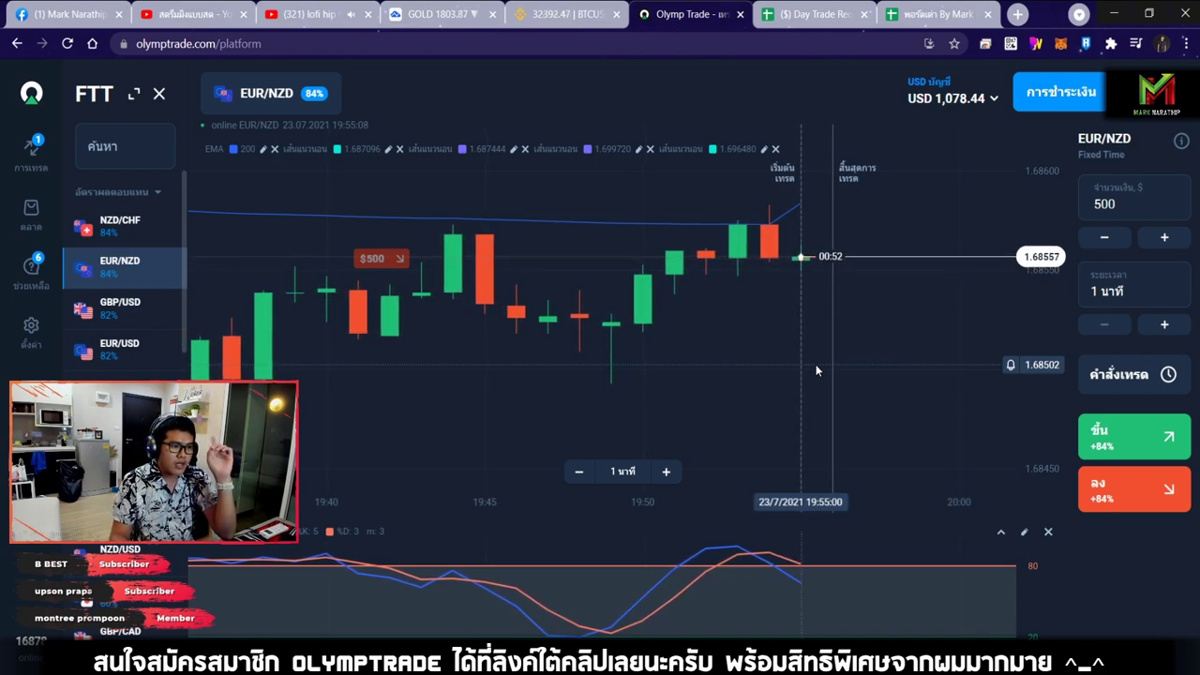
Step: Draw a white arrow over the zoomed-out EUR/NZD chart, sloping down from the highest peak to the current price to mark the overall downtrend
scroll(819, 407, down, 10)
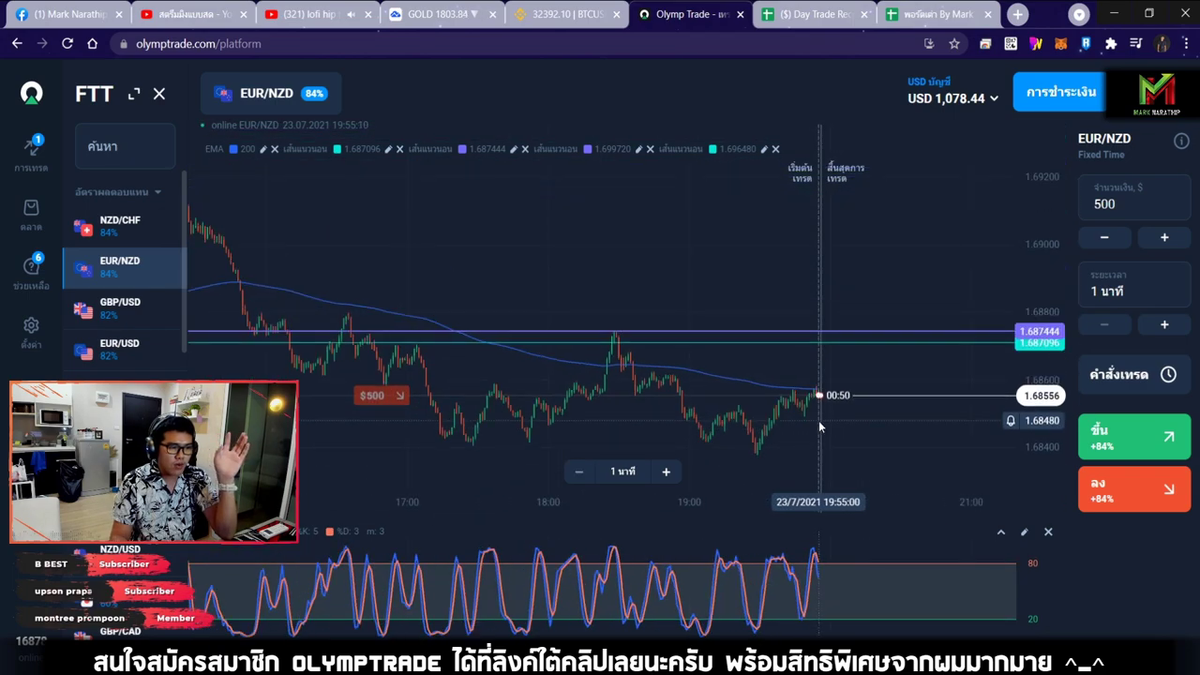
drag(715, 238, 819, 261)
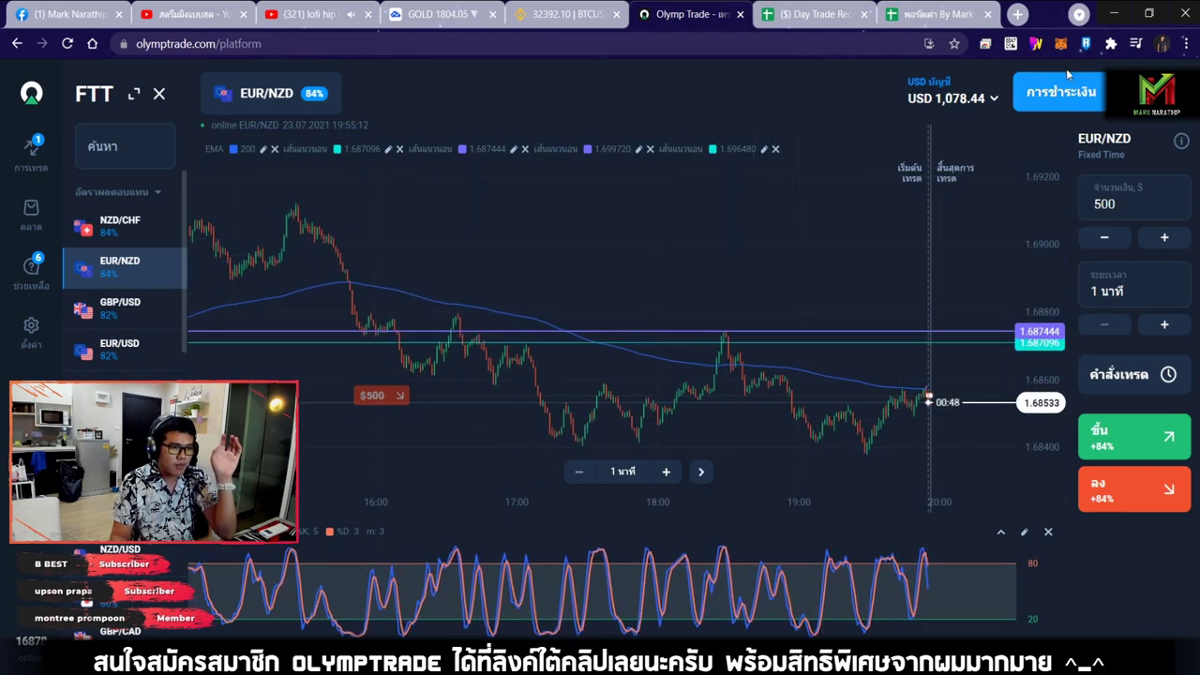
click(1035, 43)
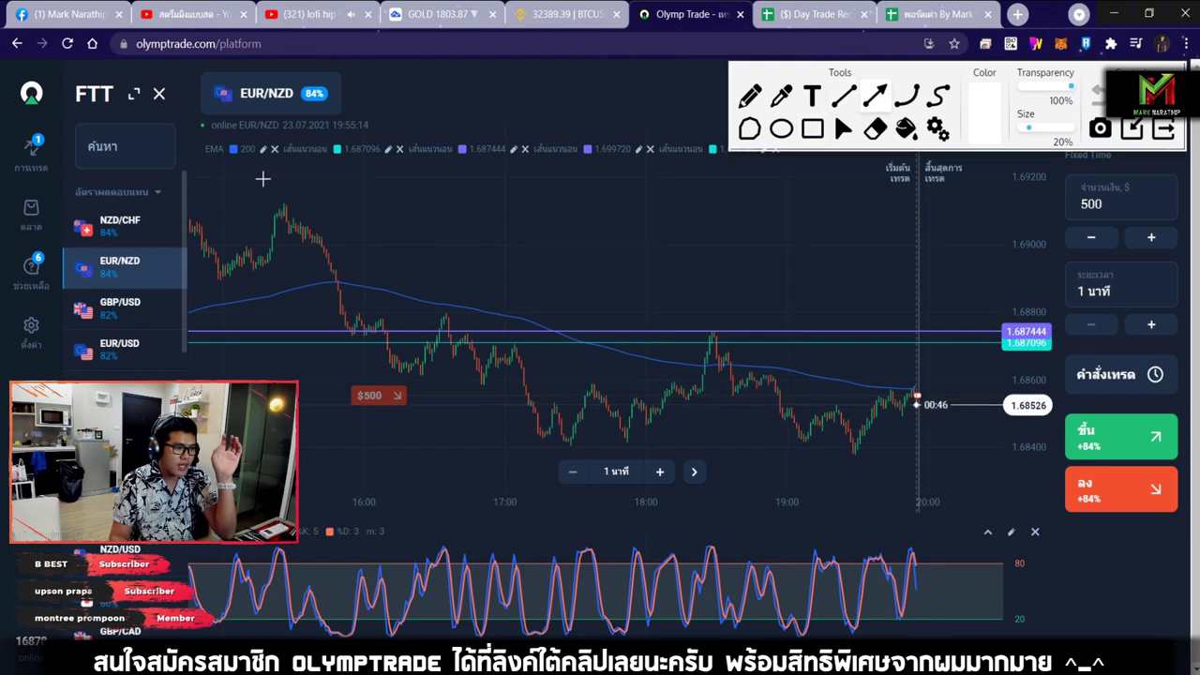
drag(262, 178, 947, 386)
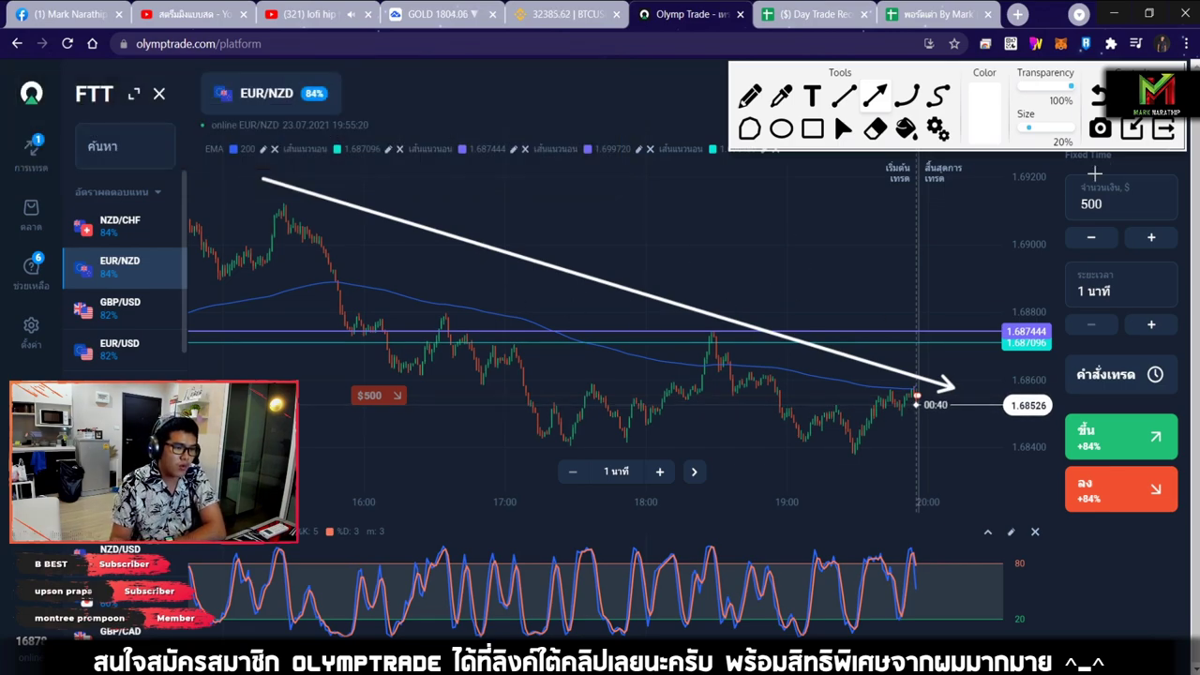
Step: Clear the downtrend arrow and draw an upward arrow along the recent rise from the low just before 19:30 to above the latest highs
click(905, 131)
click(844, 127)
scroll(861, 369, up, 3)
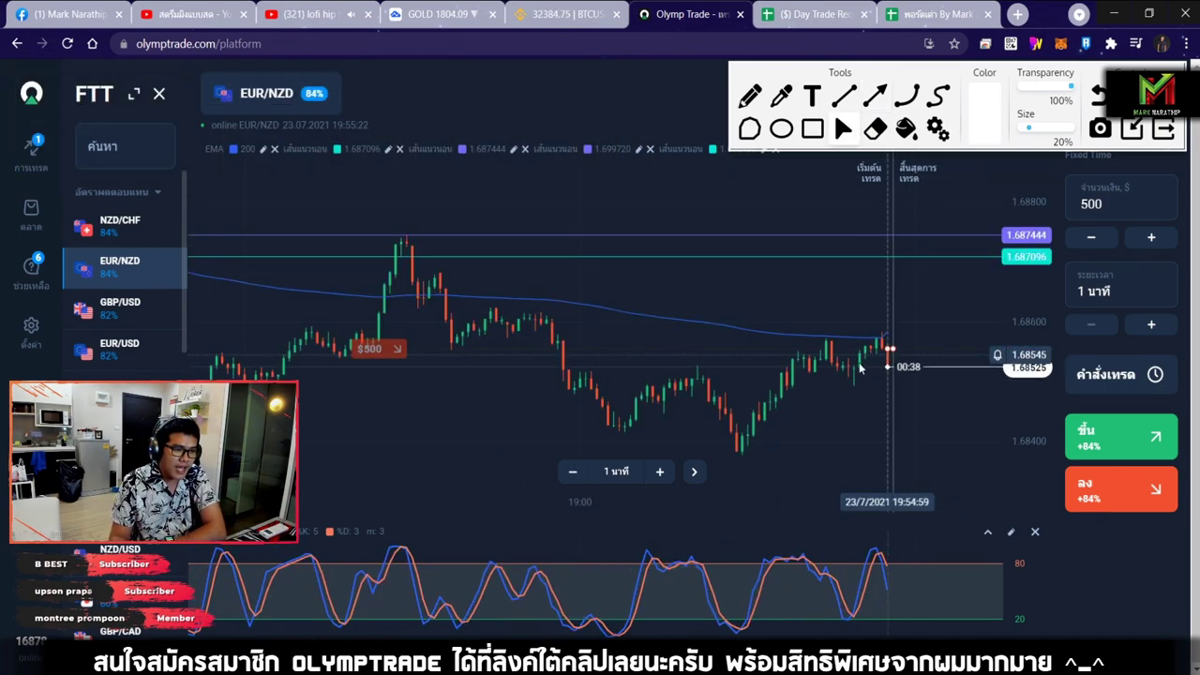
scroll(881, 375, up, 5)
click(874, 96)
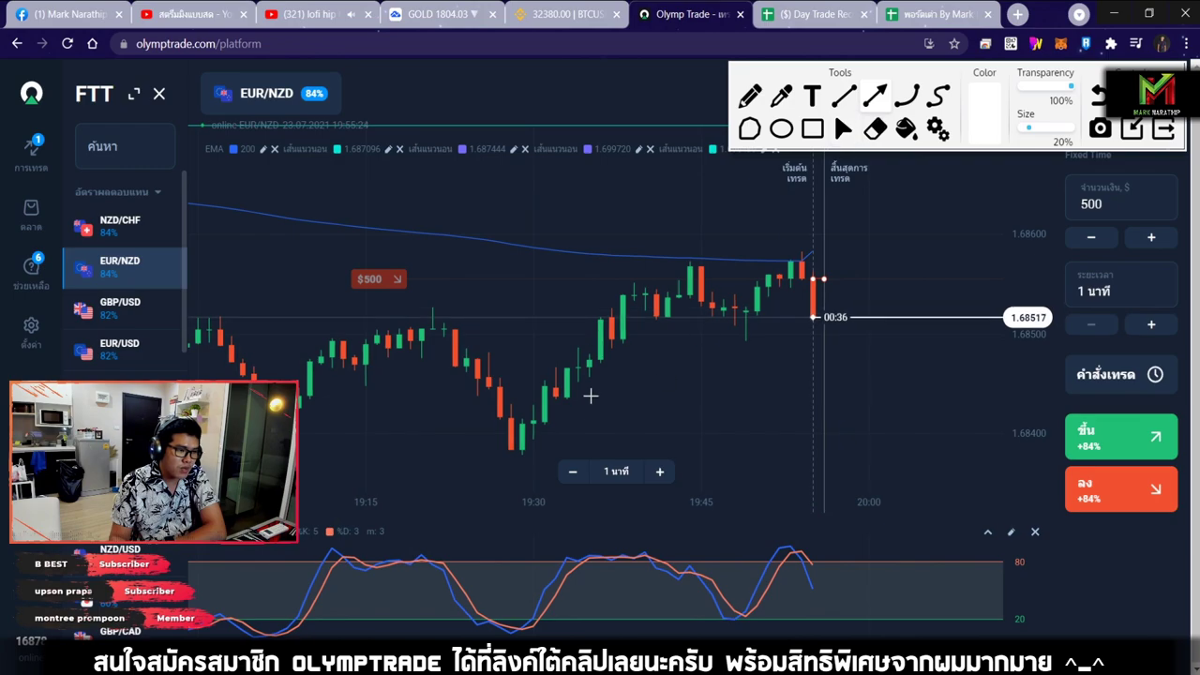
drag(495, 448, 764, 225)
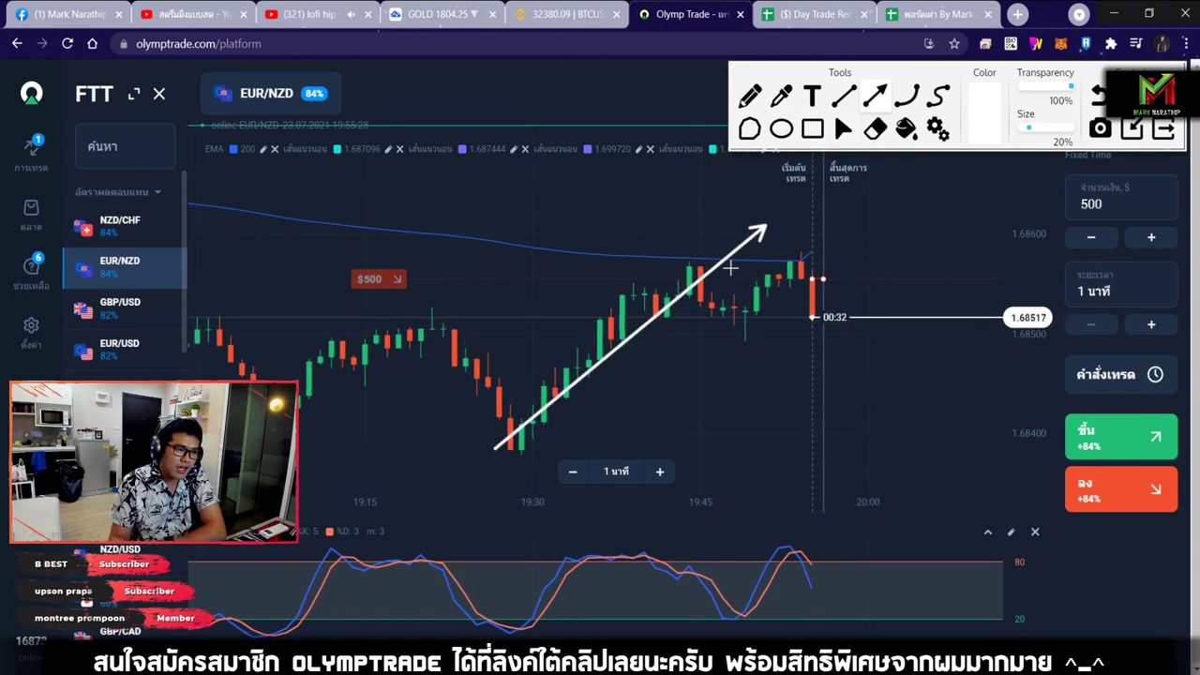
Step: Mark the expected drop with three downward arrows at the latest candles and two on the stochastic's downward cross, and exit annotation mode
mouse_move(790, 236)
mouse_down()
mouse_move(847, 474)
mouse_move(853, 386)
mouse_up()
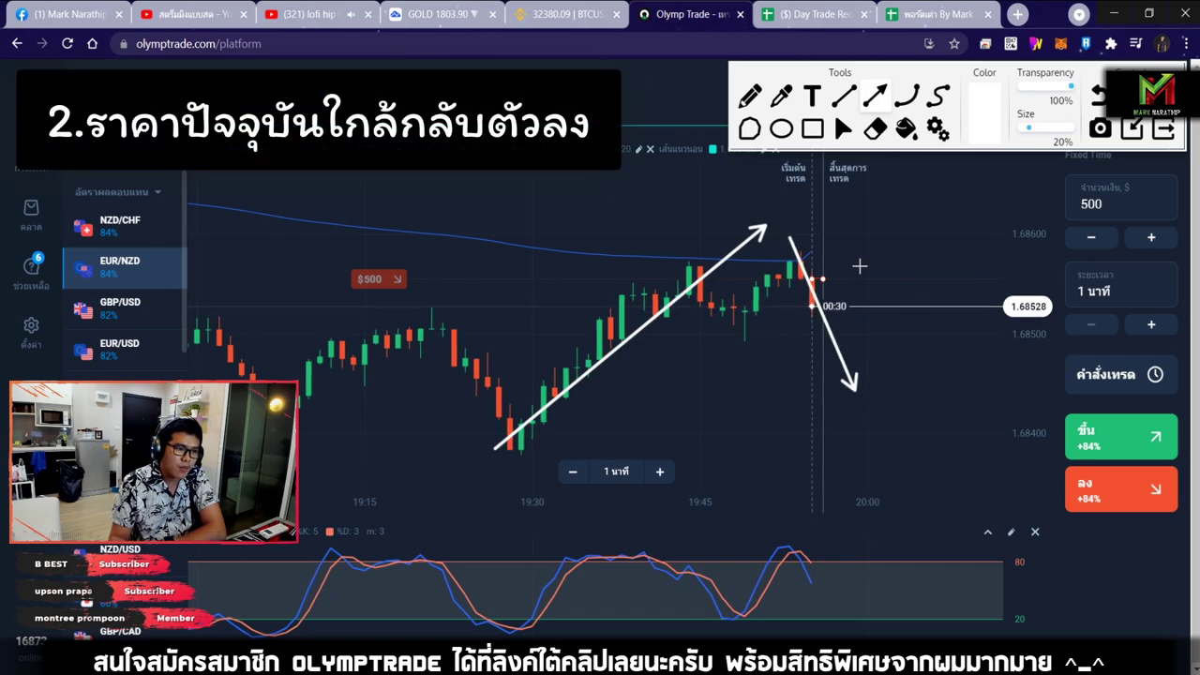
drag(824, 194, 996, 485)
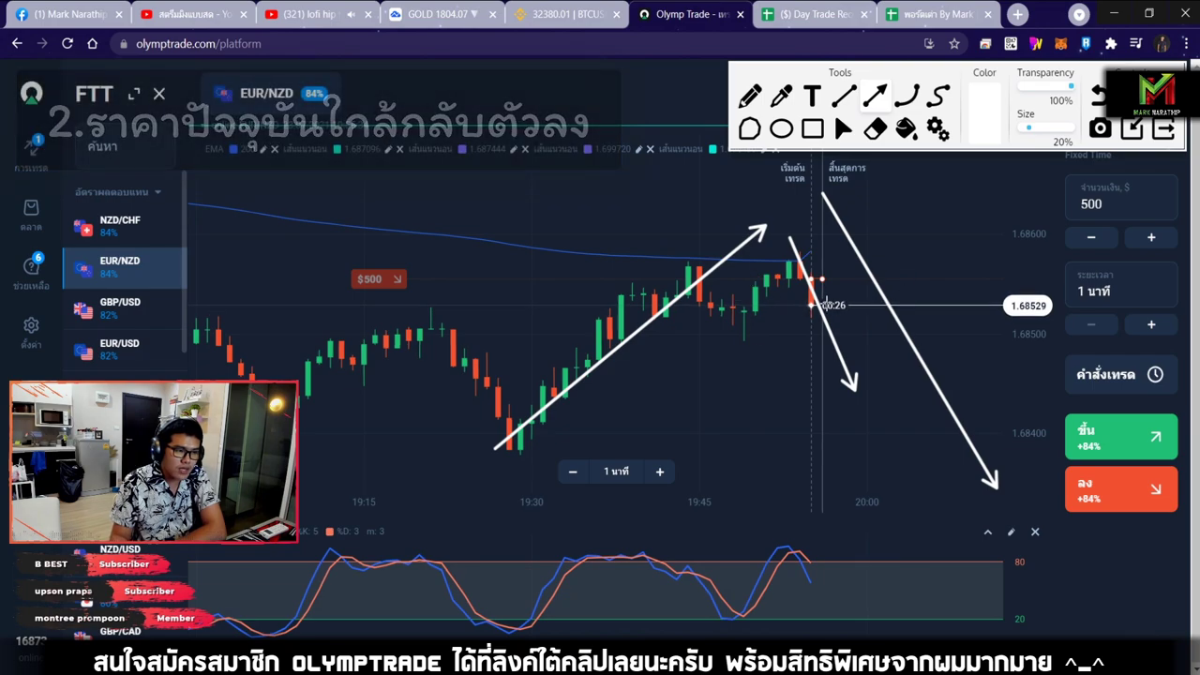
drag(813, 235, 919, 405)
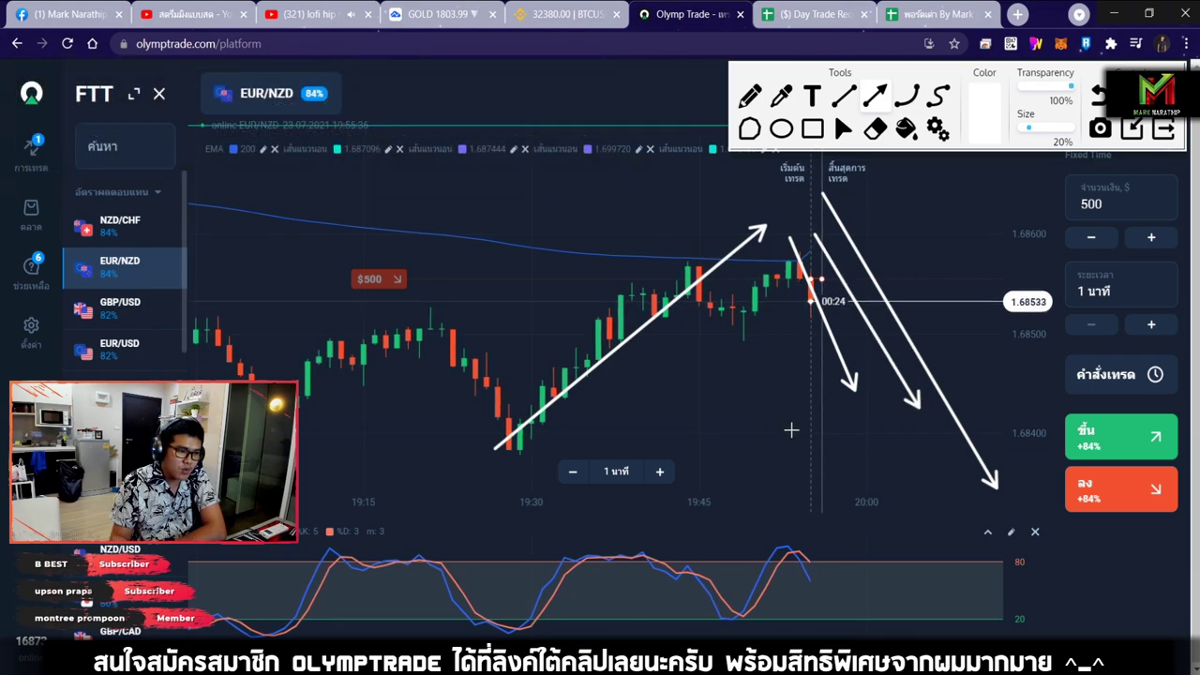
drag(774, 520, 882, 574)
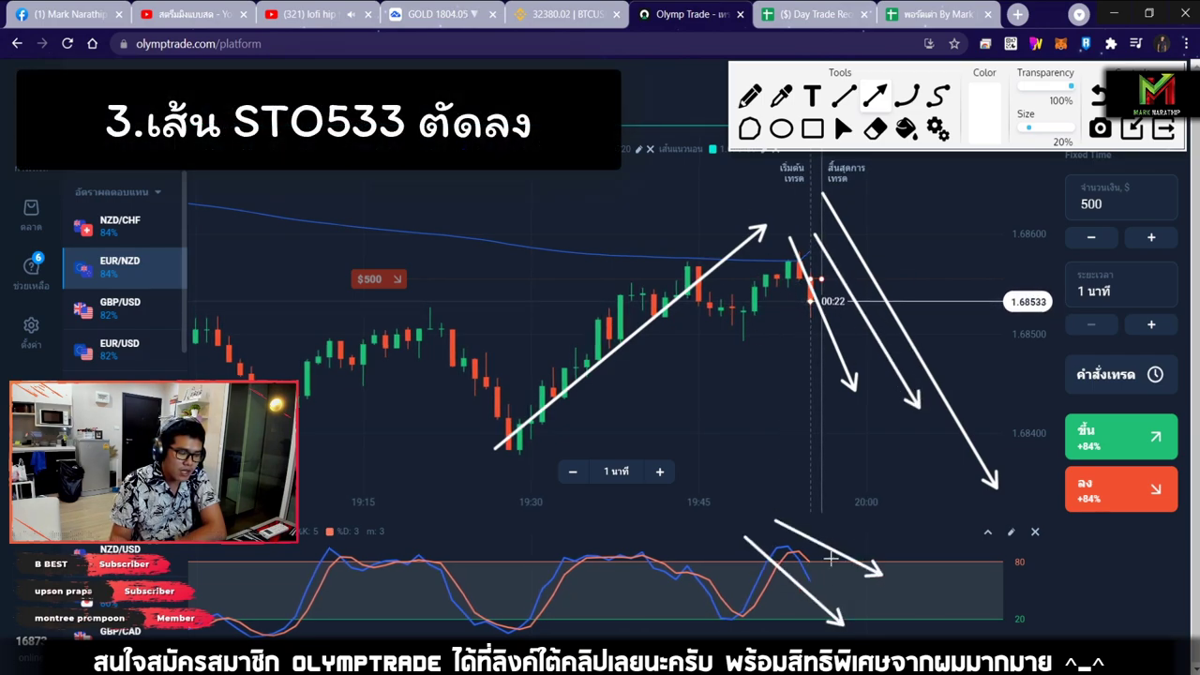
click(1163, 128)
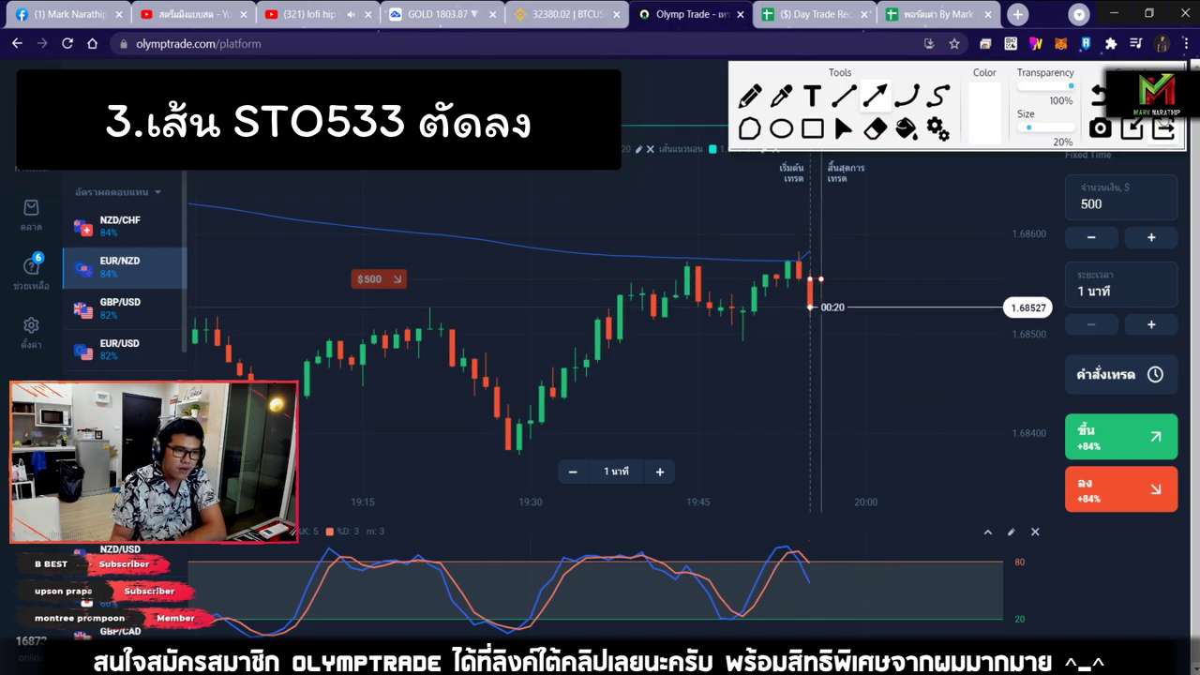
Step: Follow the $500 downward EUR/NZD trade on the latest candles until it expires and look over the wider price trend
scroll(806, 326, up, 2)
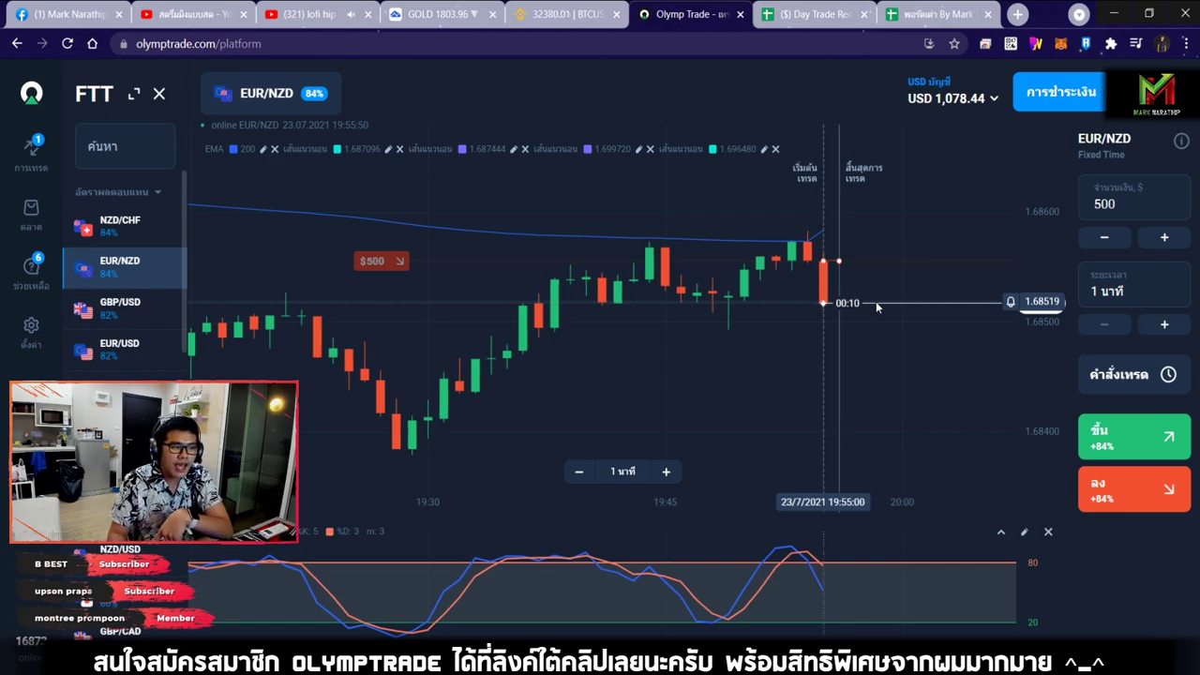
scroll(857, 345, up, 1)
scroll(857, 345, up, 2)
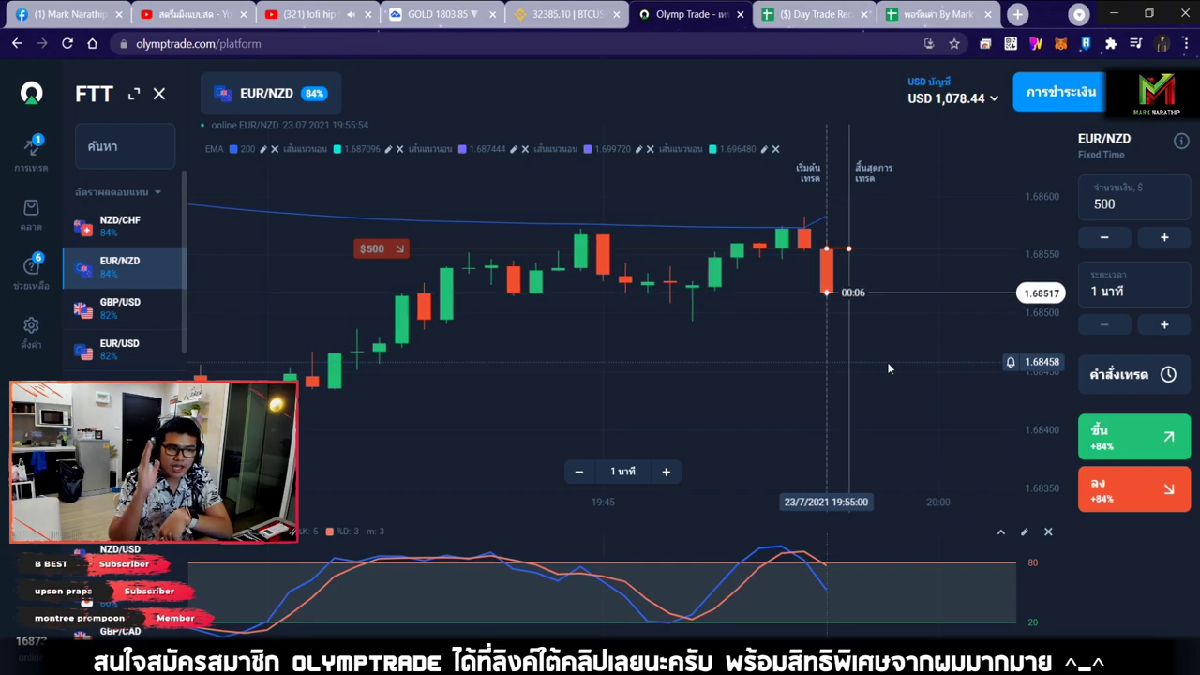
drag(840, 336, 816, 330)
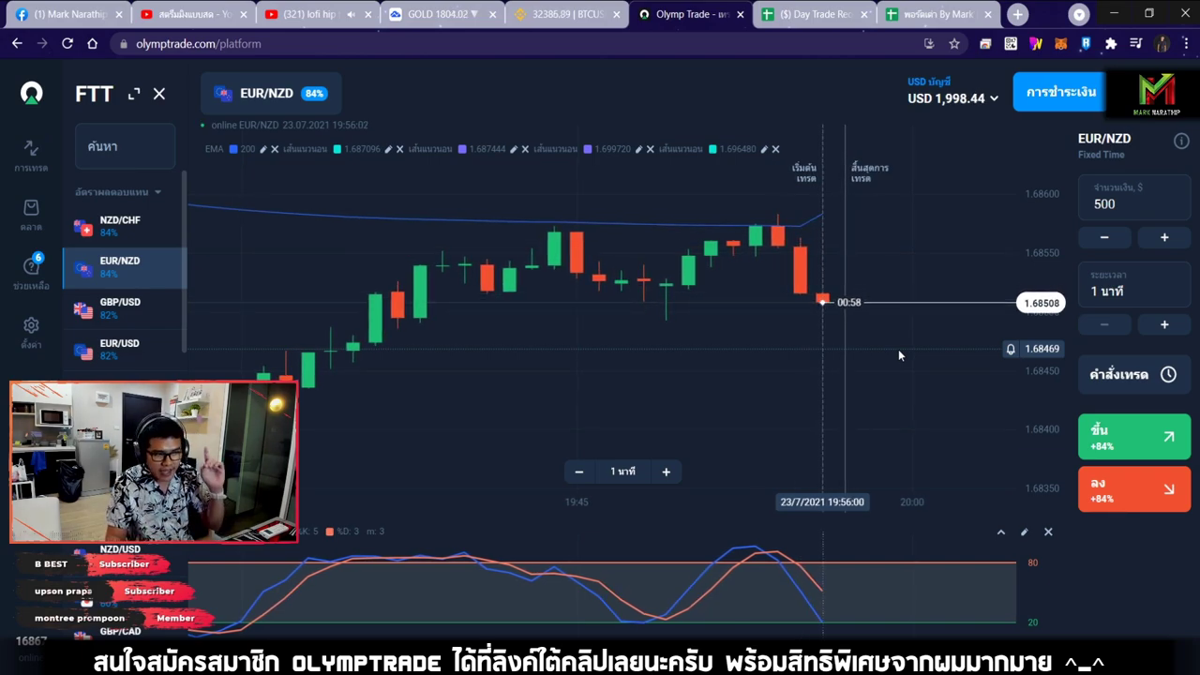
scroll(898, 347, down, 3)
scroll(895, 340, down, 4)
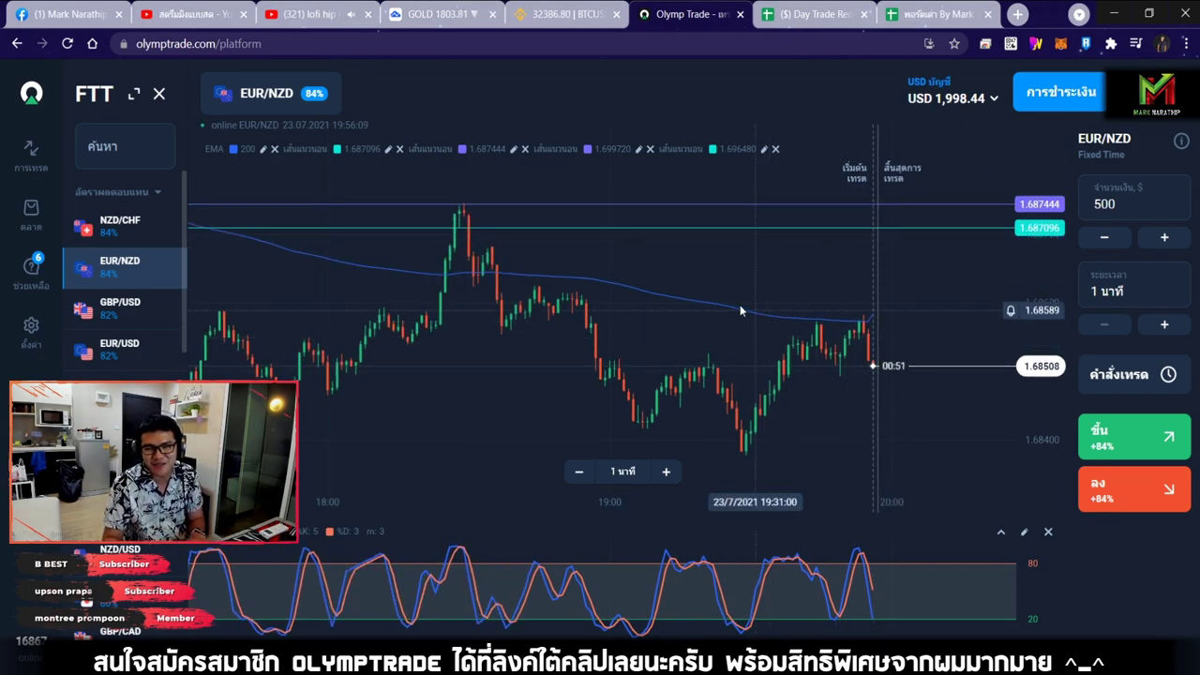
Step: Log trade 7 in the Day Trade Records sheet with size 500, result ชนะ and profit 84%, and recheck the EUR/NZD chart in Olymp Trade
click(779, 23)
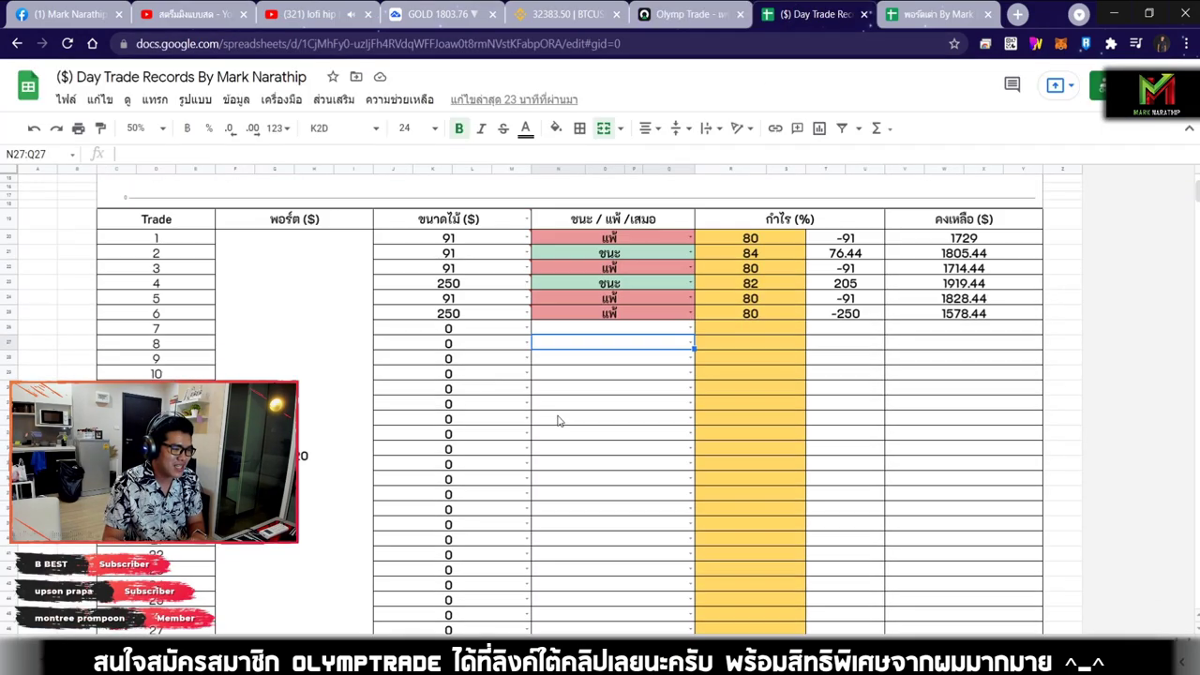
click(468, 330)
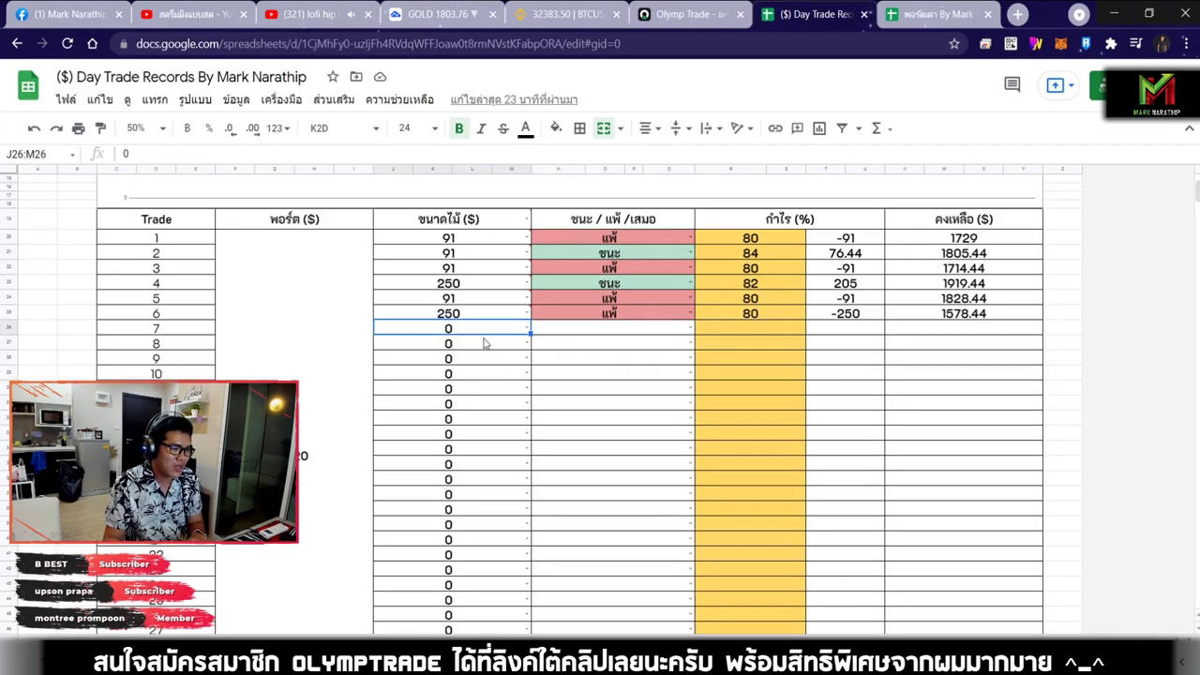
text(500)
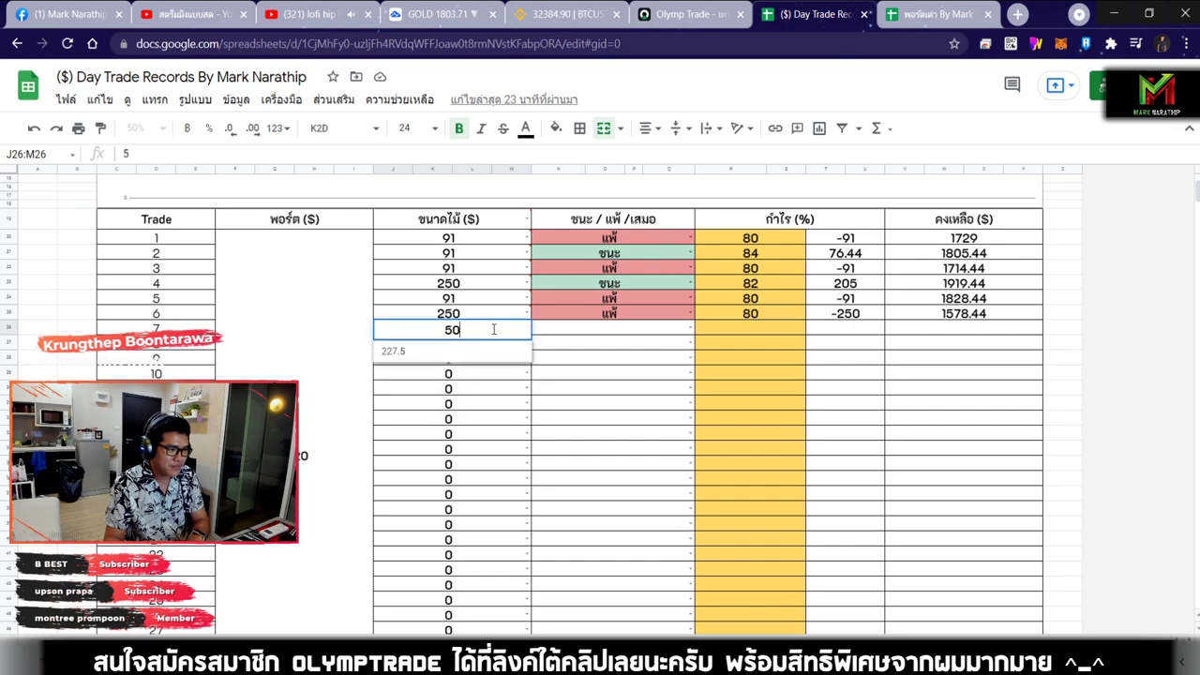
key(Tab)
key(Return)
click(574, 350)
click(776, 343)
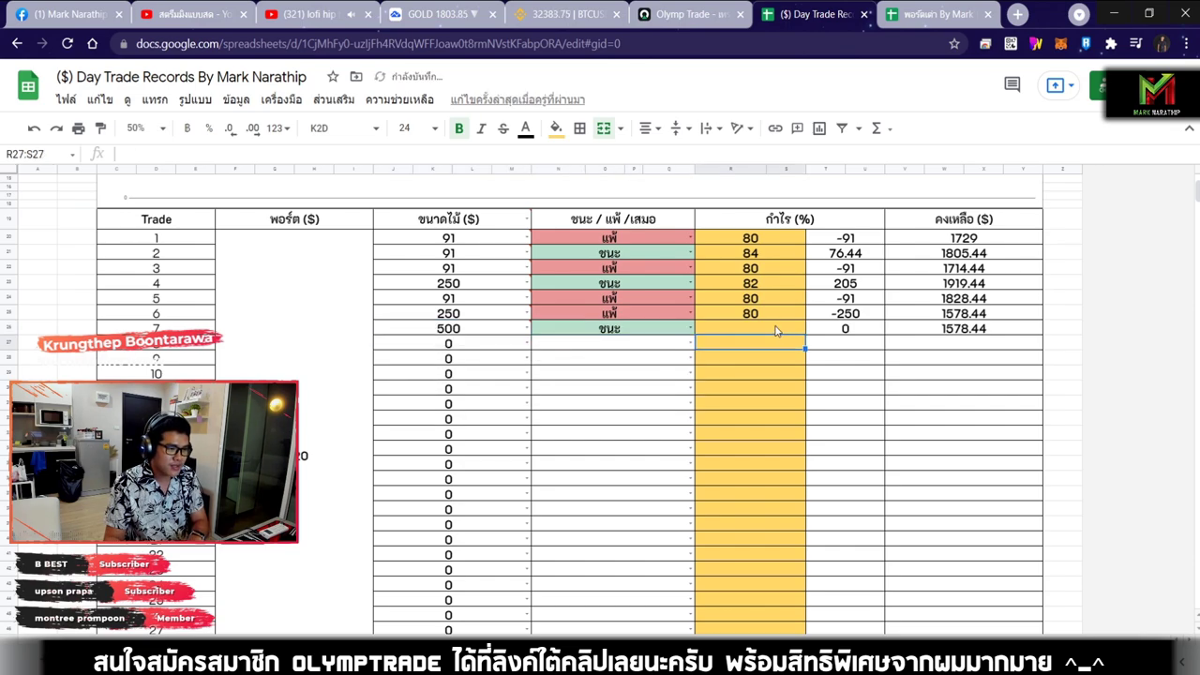
click(675, 7)
click(809, 14)
text(84)
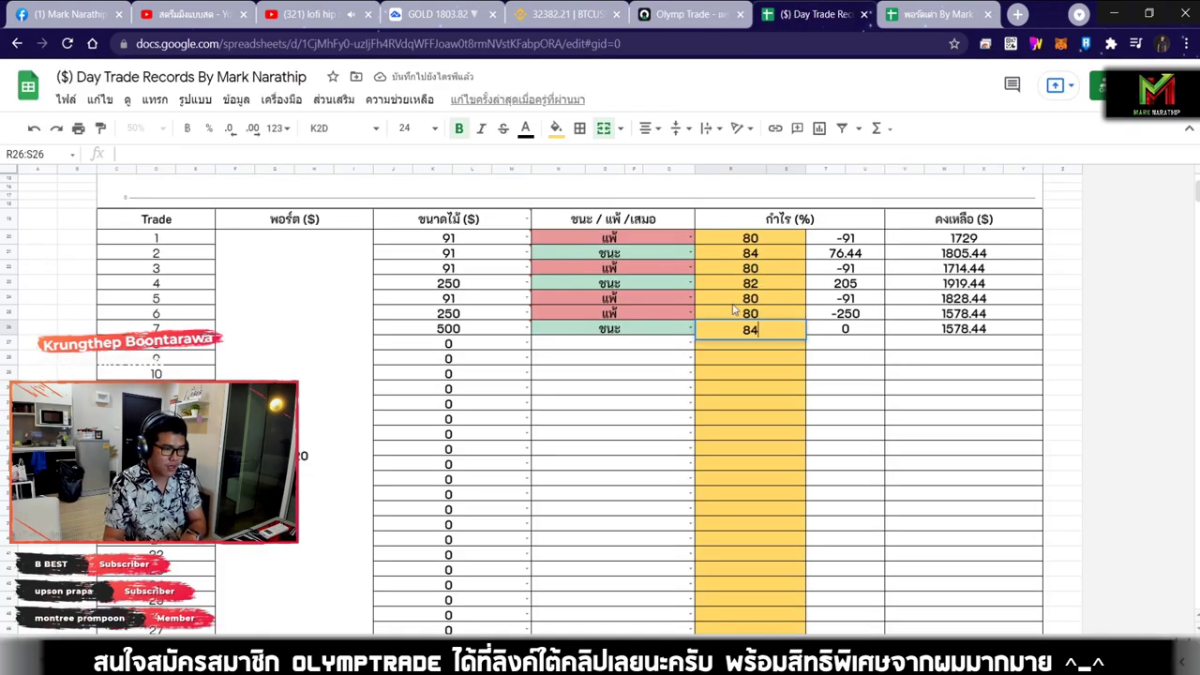
click(715, 391)
click(675, 14)
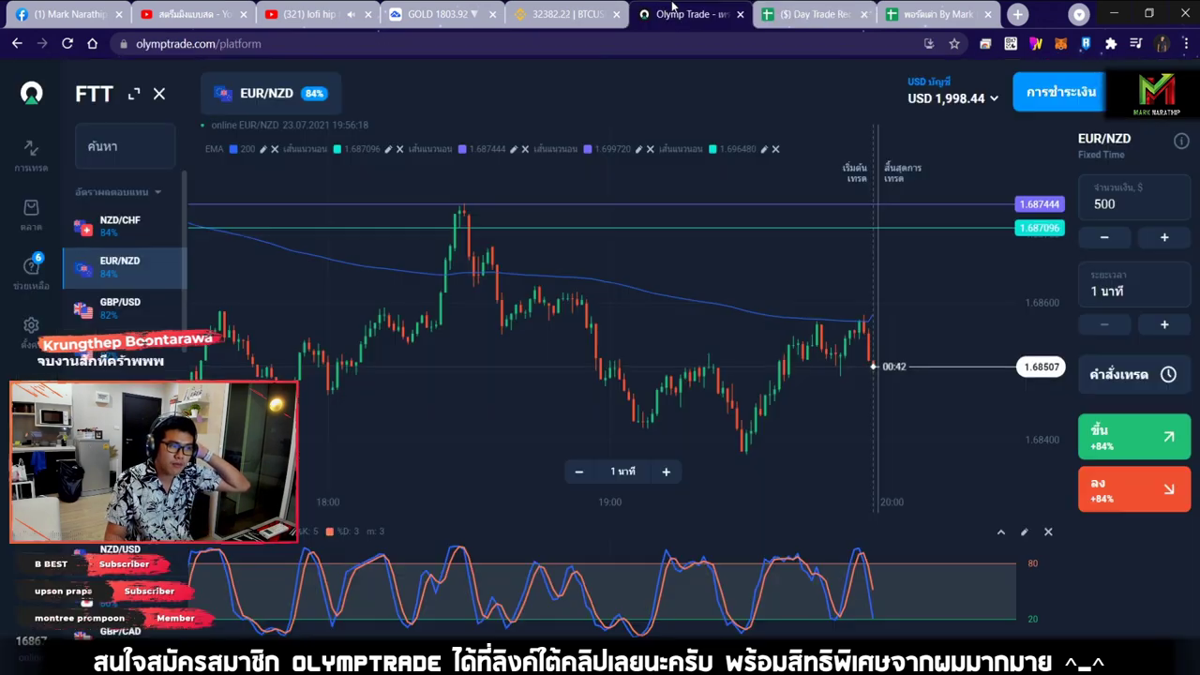
Step: Return to the Day Trade Records sheet and review the seven logged trades, the win and loss counts and the total profit against the goal
click(808, 14)
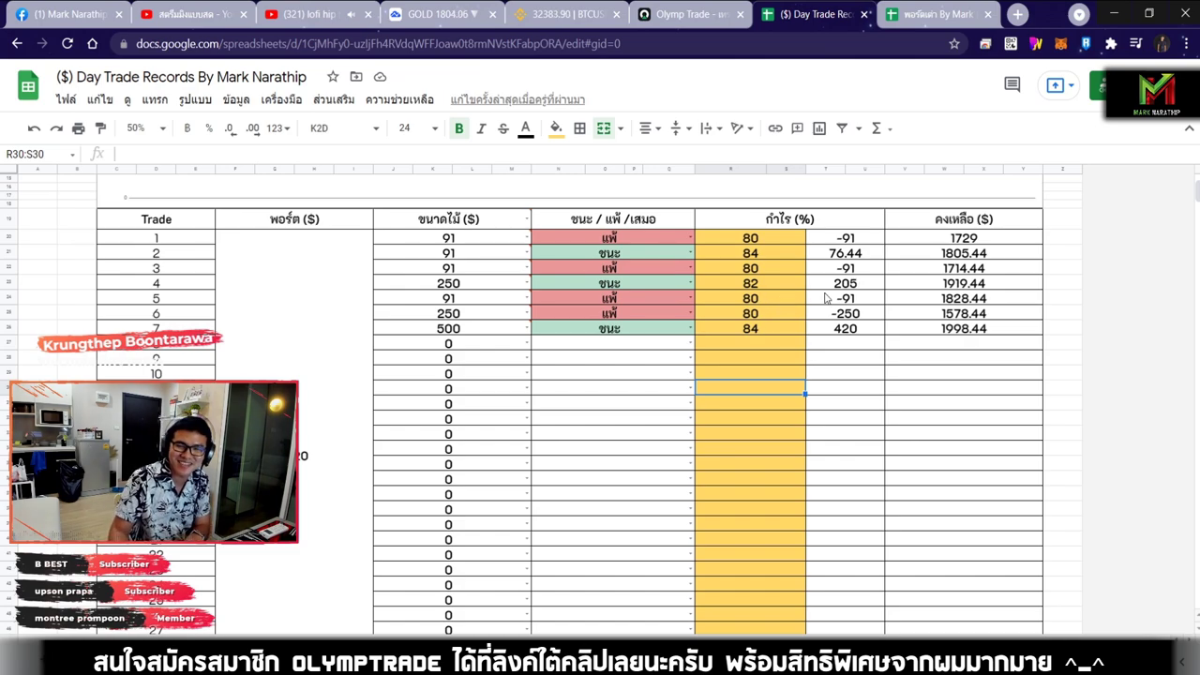
scroll(897, 297, down, 3)
scroll(898, 278, down, 8)
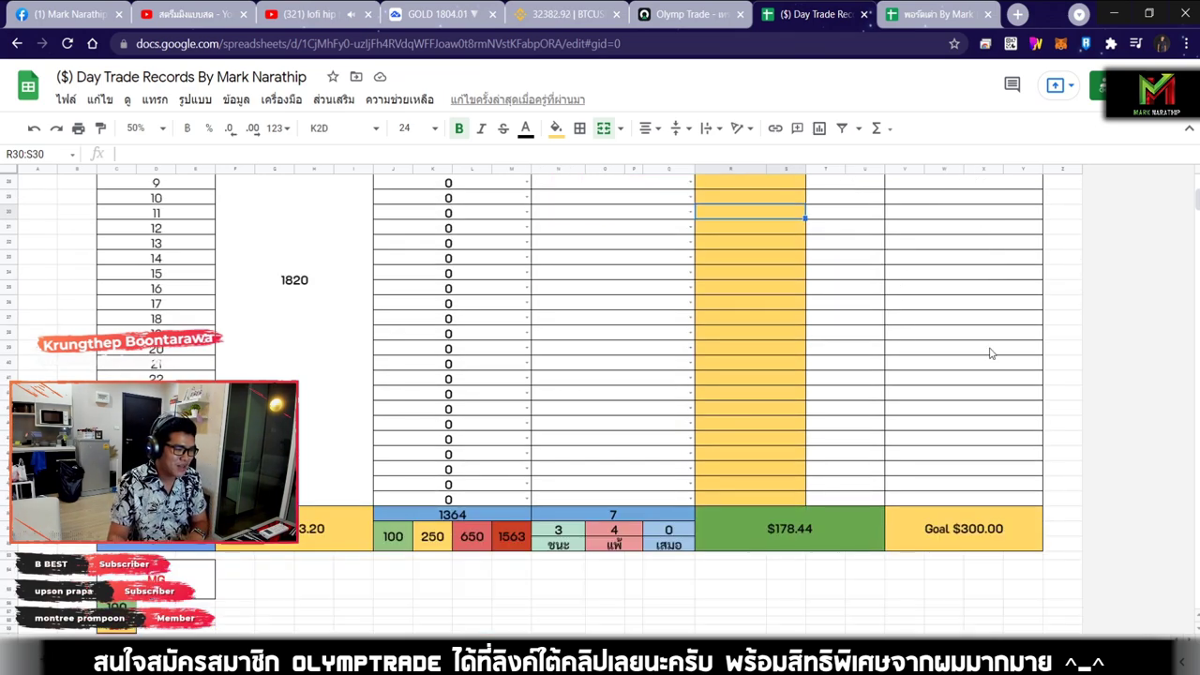
click(778, 294)
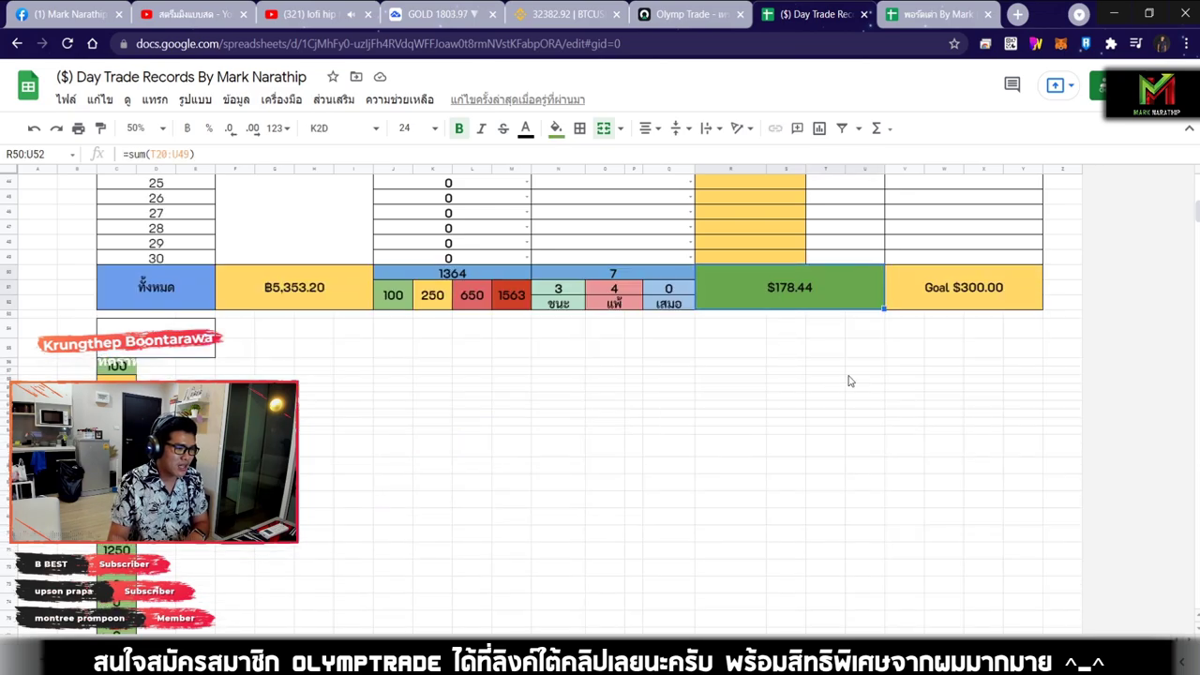
click(647, 289)
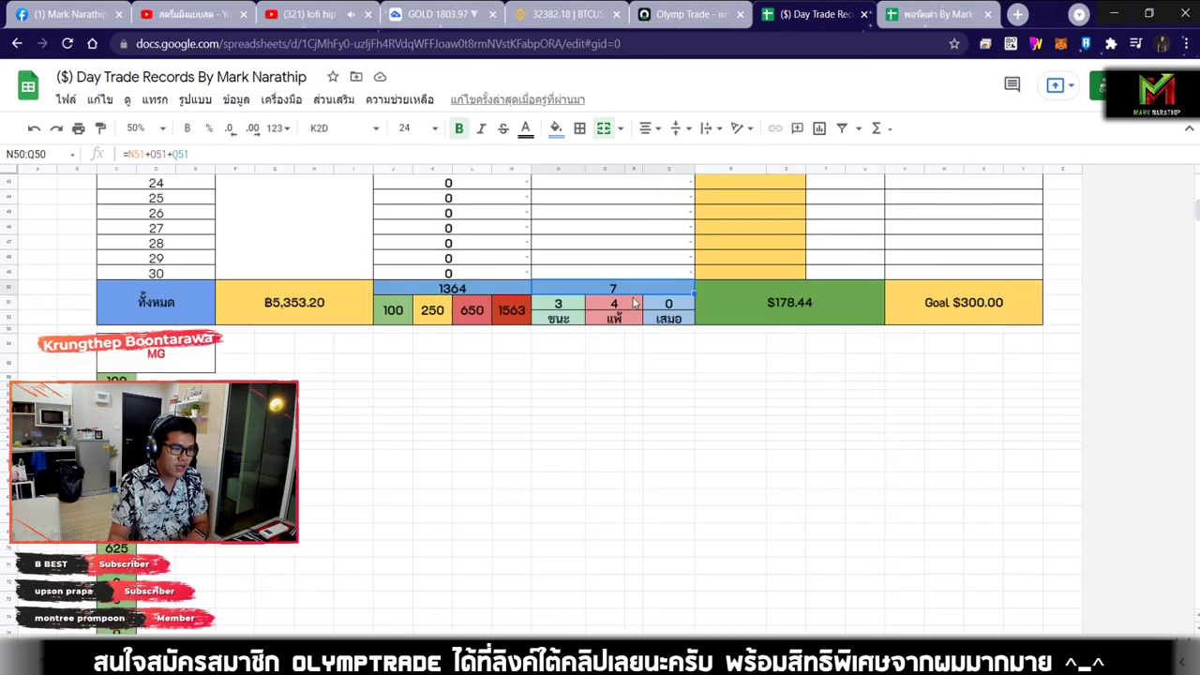
click(848, 318)
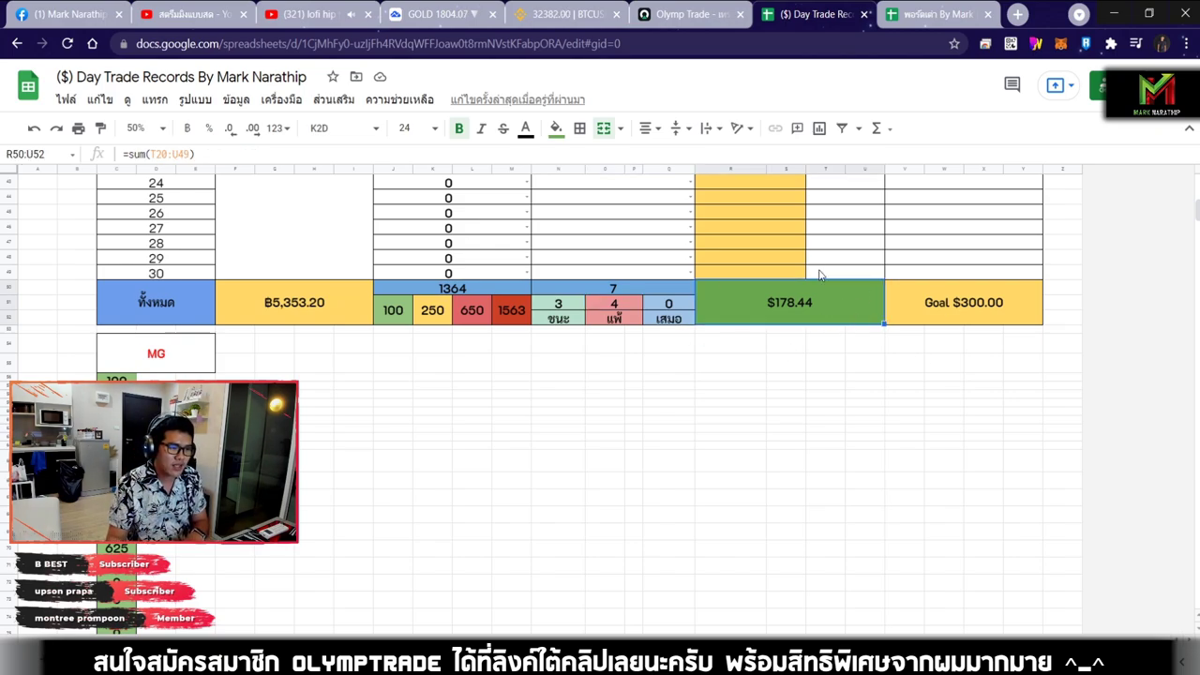
Step: Check EUR/NZD's latest candles in Olymp Trade, and return to the Day Trade Records sheet to compare the baht total with the dollar profit
click(682, 14)
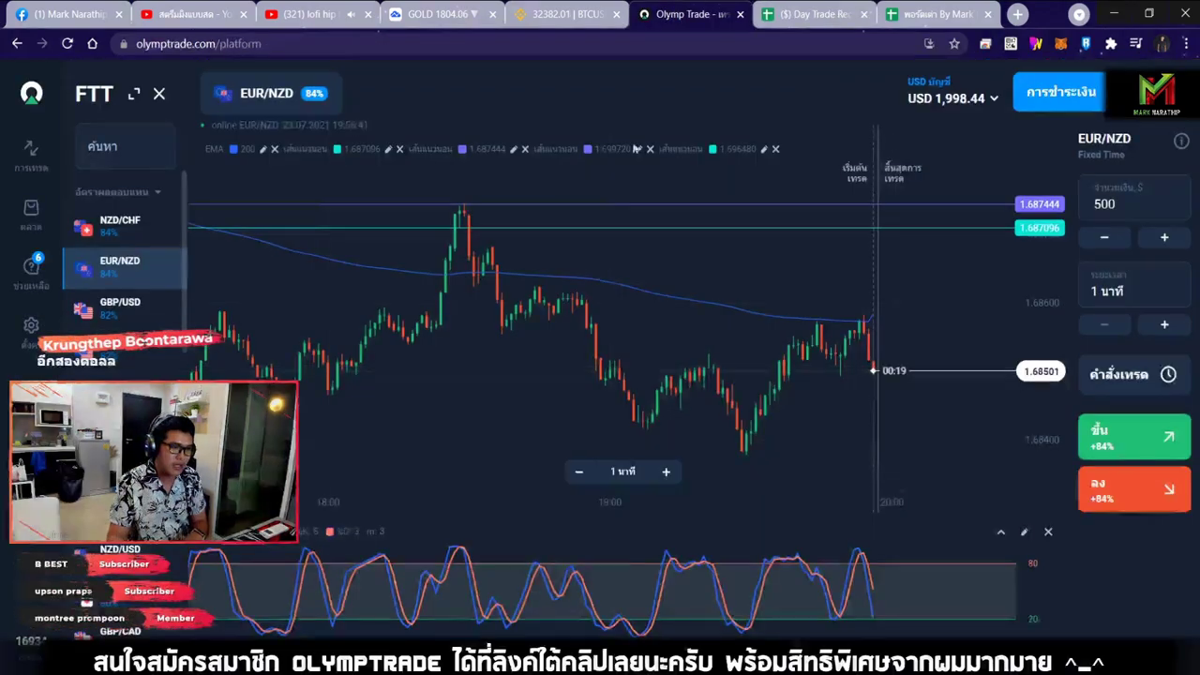
scroll(871, 251, up, 3)
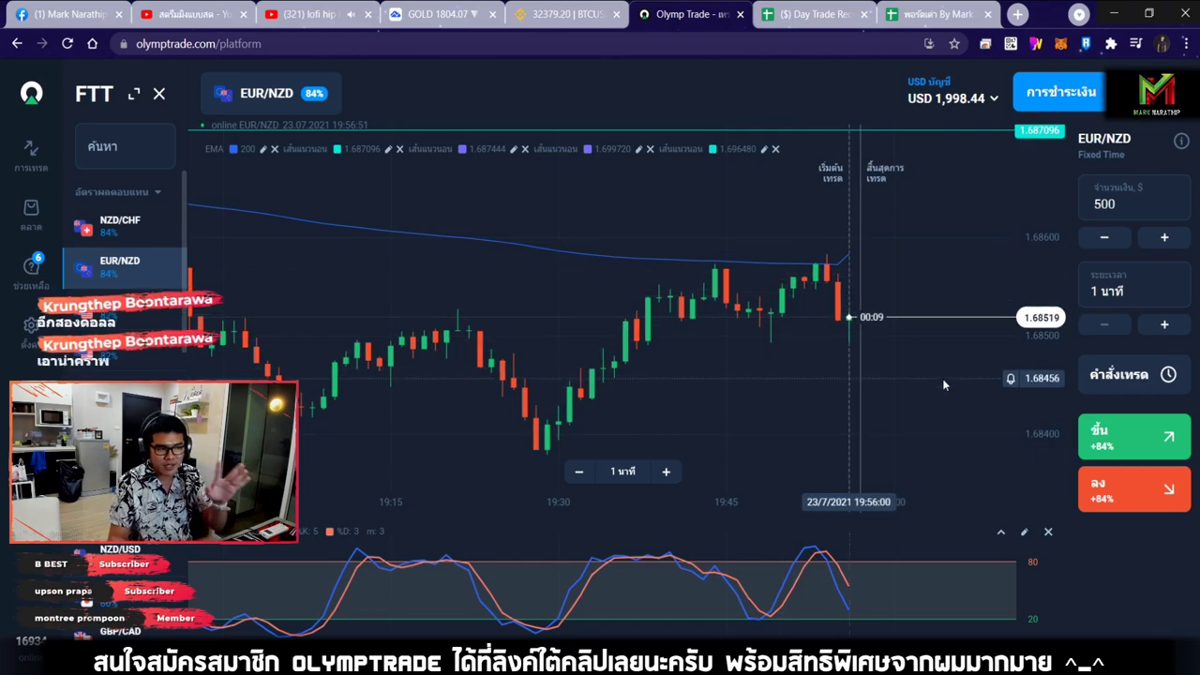
key(ctrl+Tab)
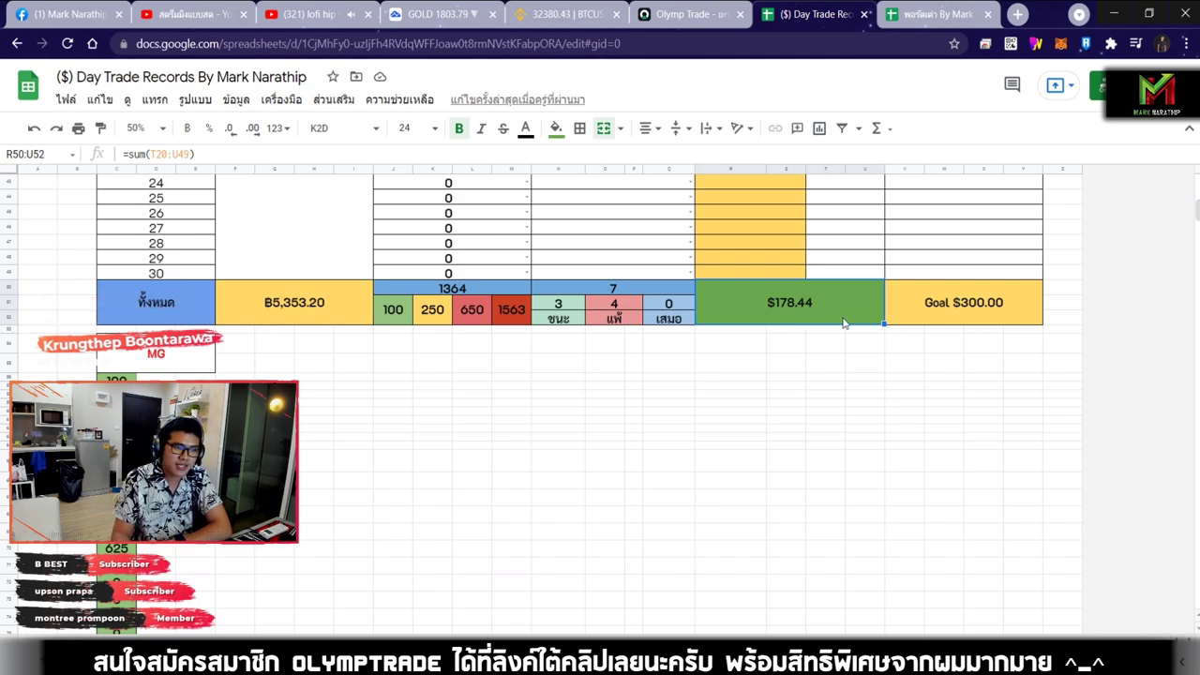
click(261, 319)
scroll(380, 314, down, 1)
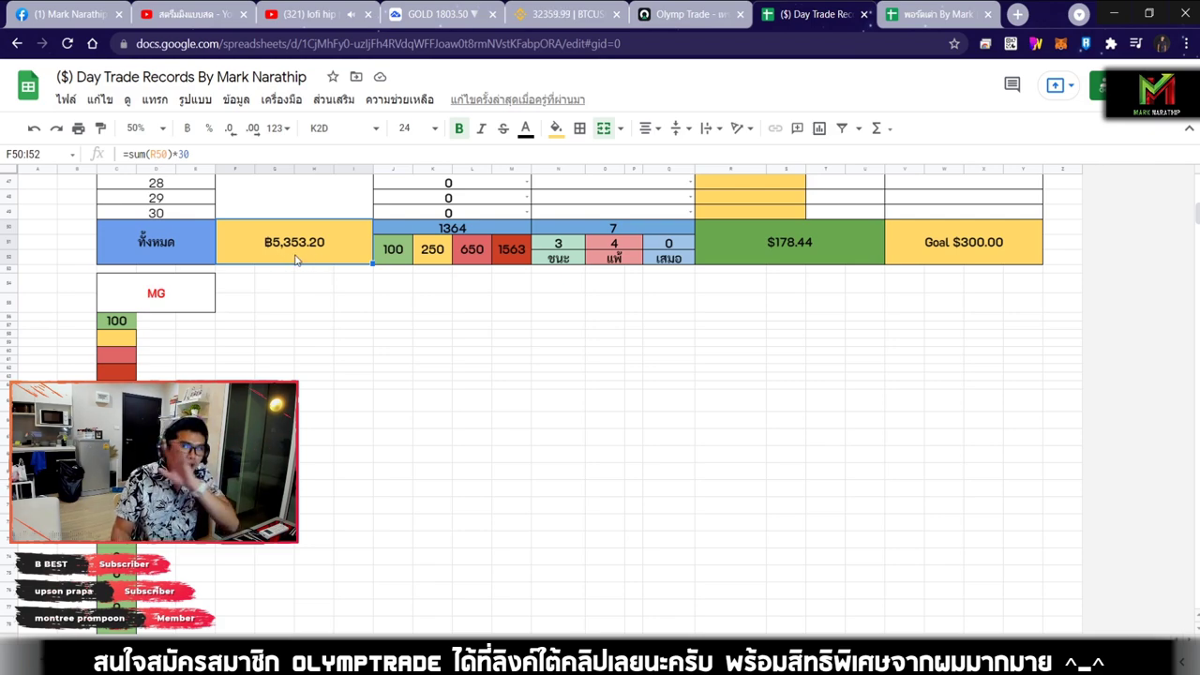
click(764, 290)
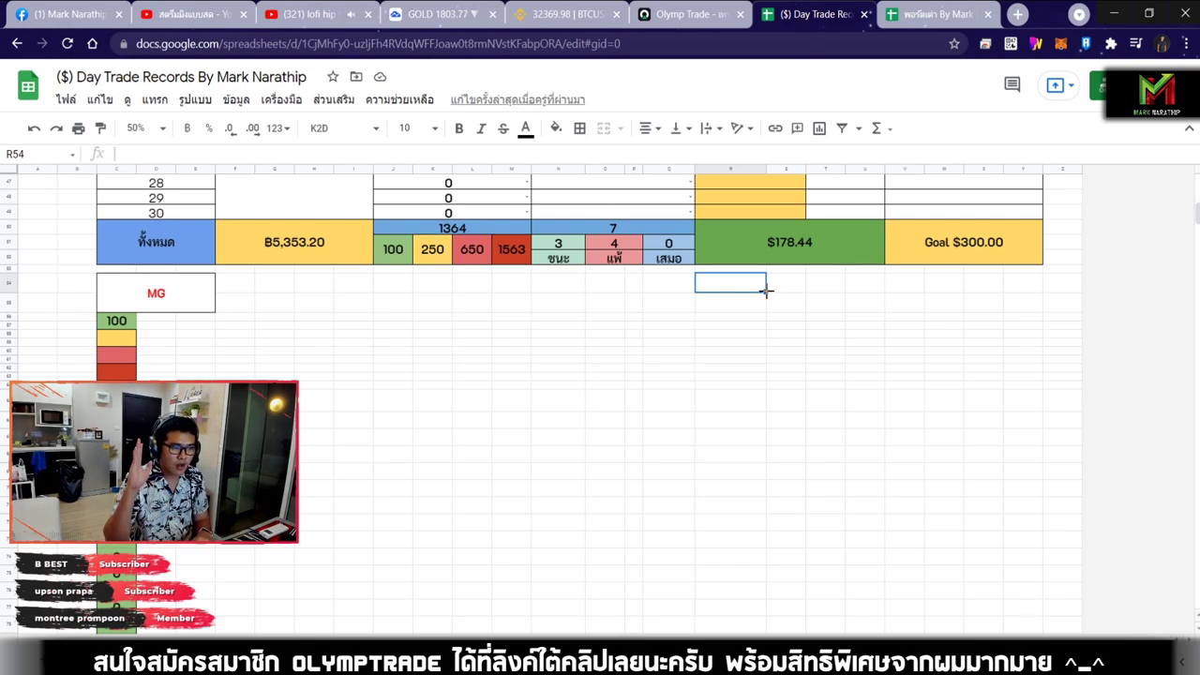
click(833, 259)
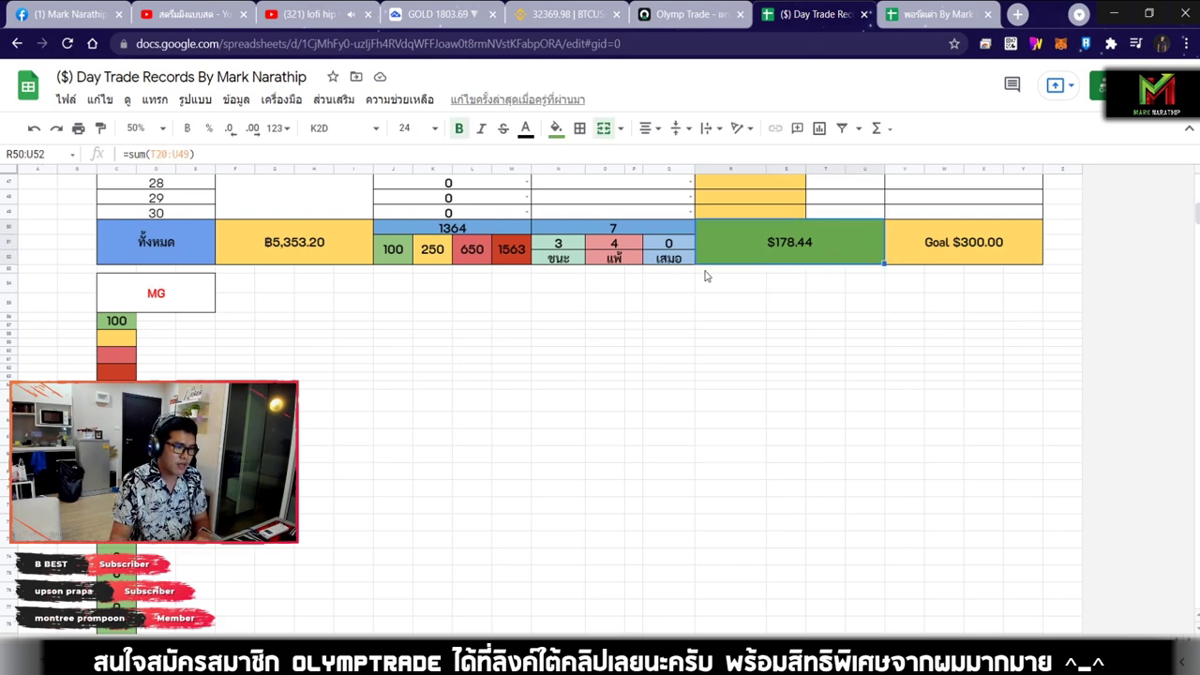
click(308, 263)
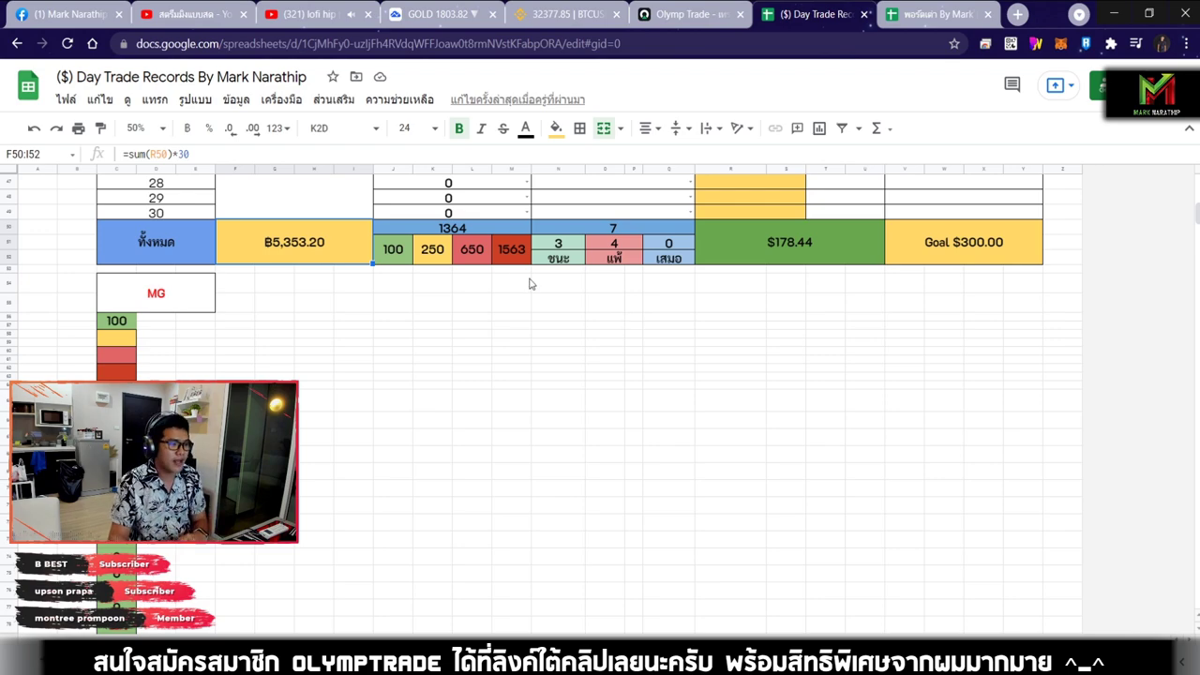
click(709, 292)
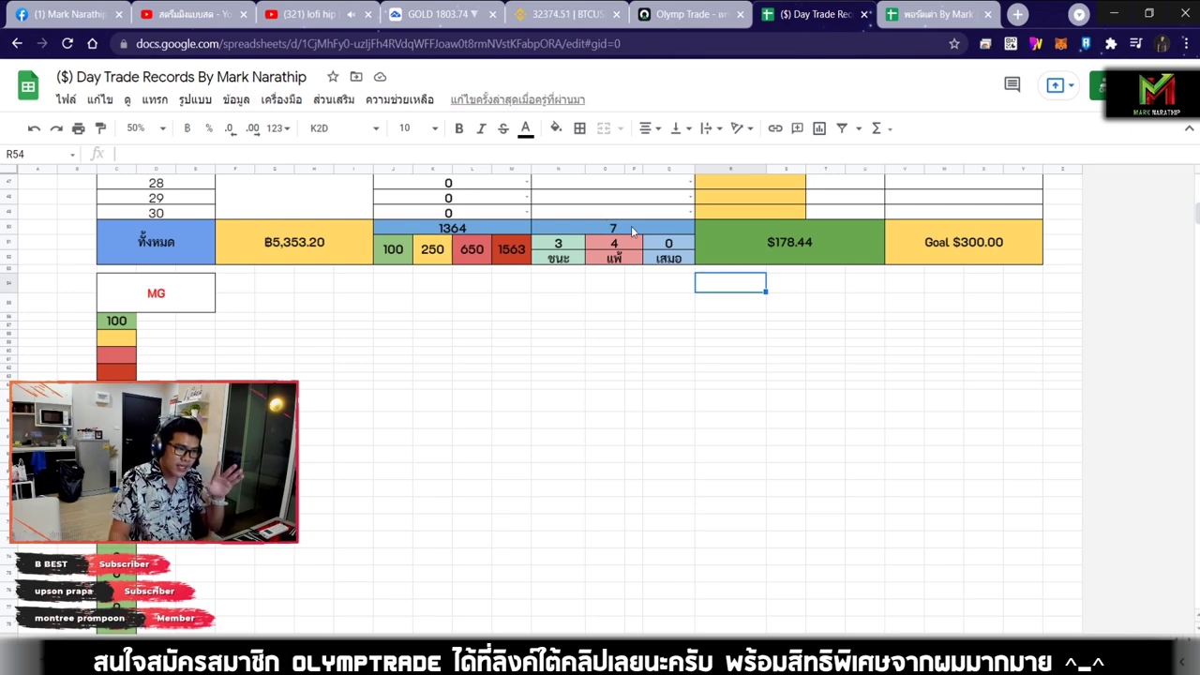
Step: Check the livestream's chat in YouTube Studio, and return to the Day Trade Records sheet to inspect the total dollar profit and its baht conversion
click(183, 14)
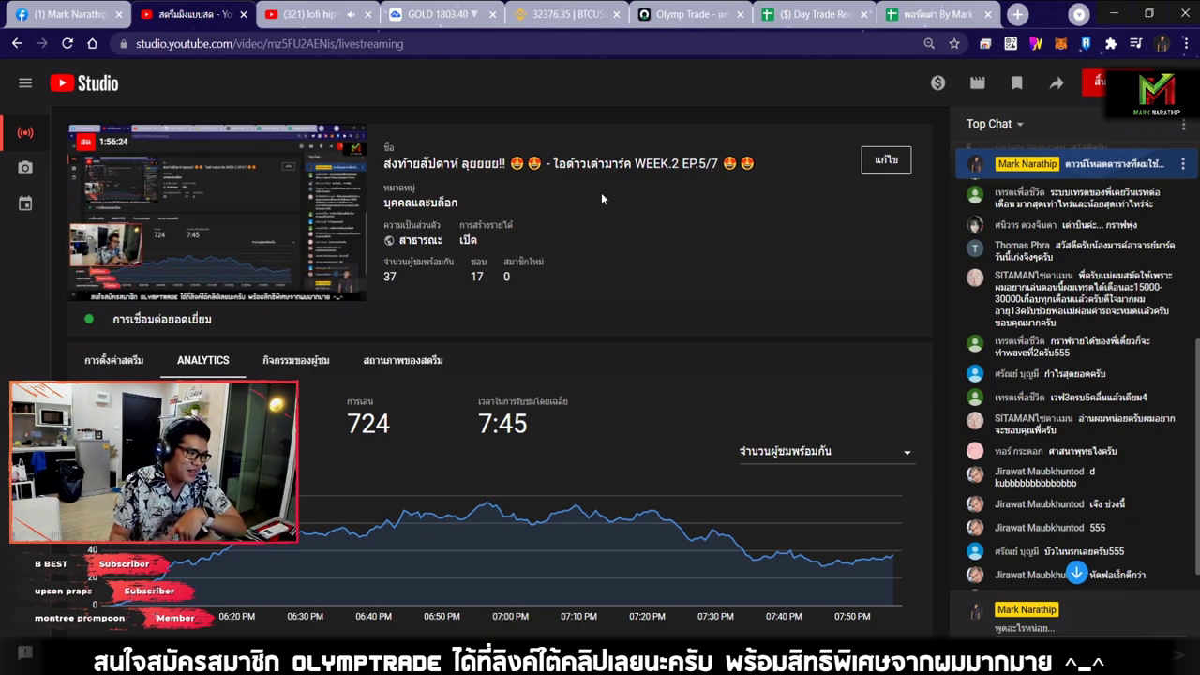
click(812, 14)
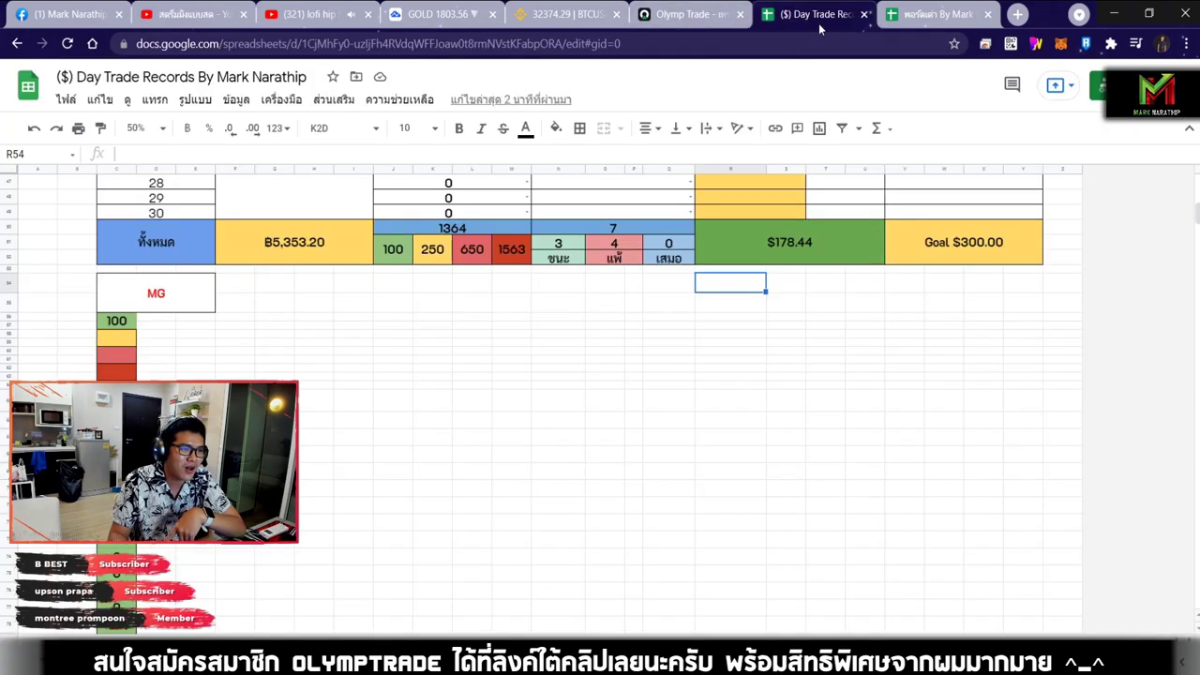
click(830, 242)
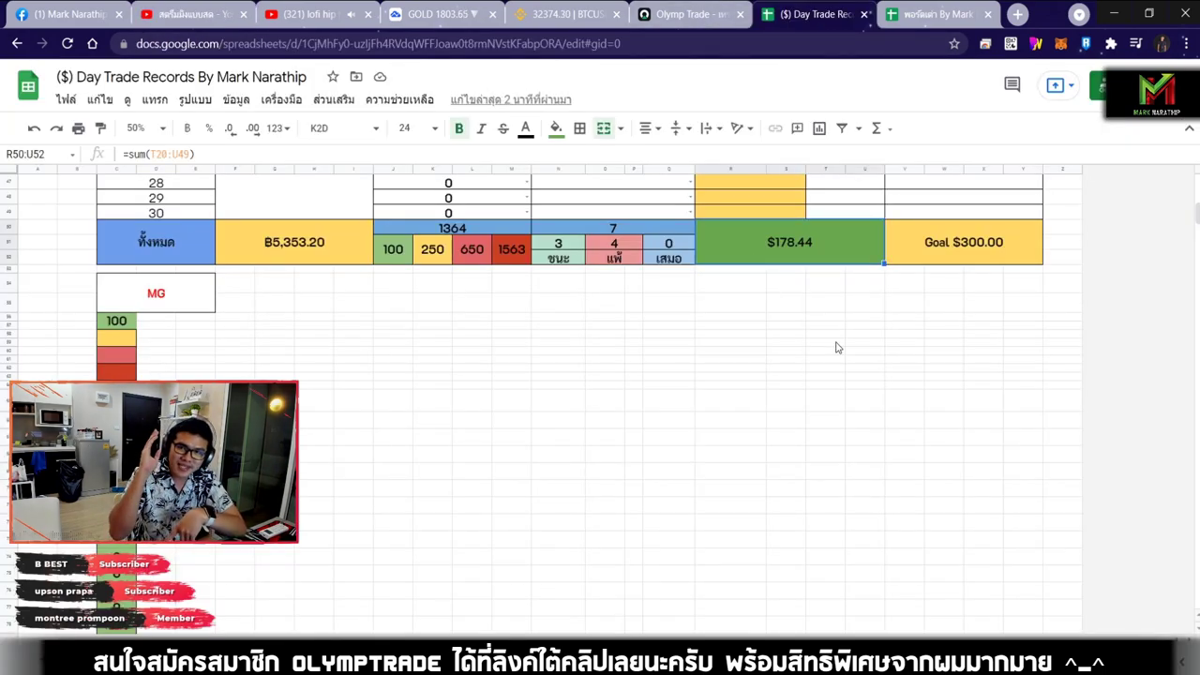
click(336, 251)
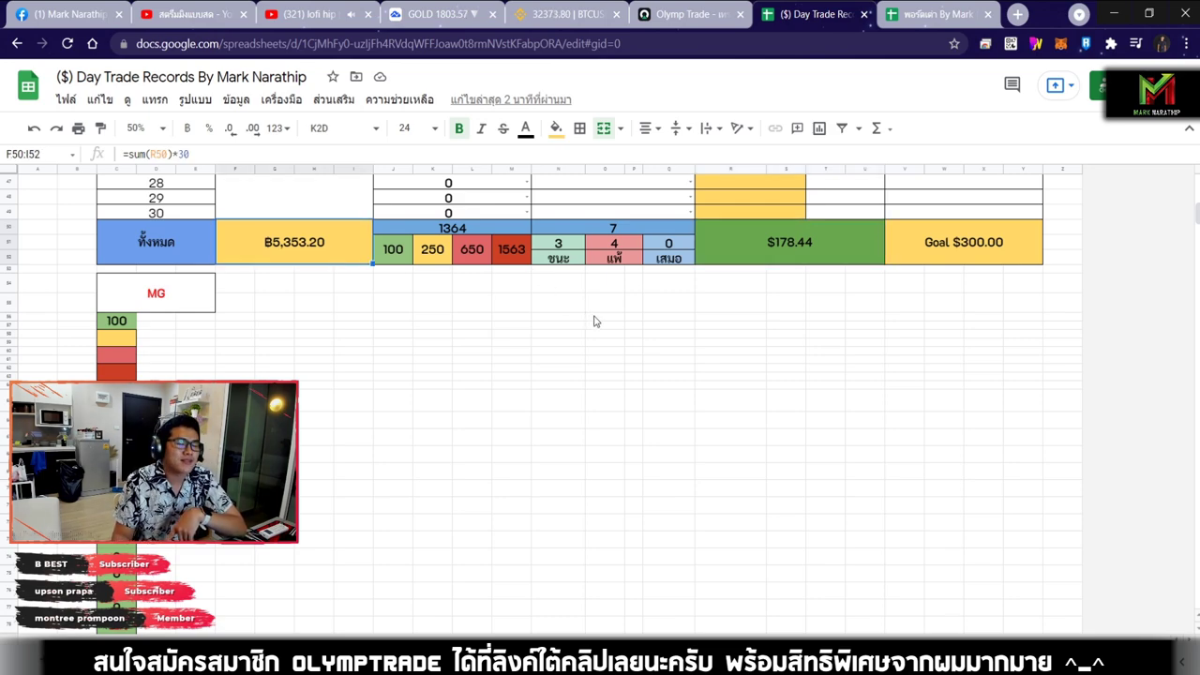
click(732, 289)
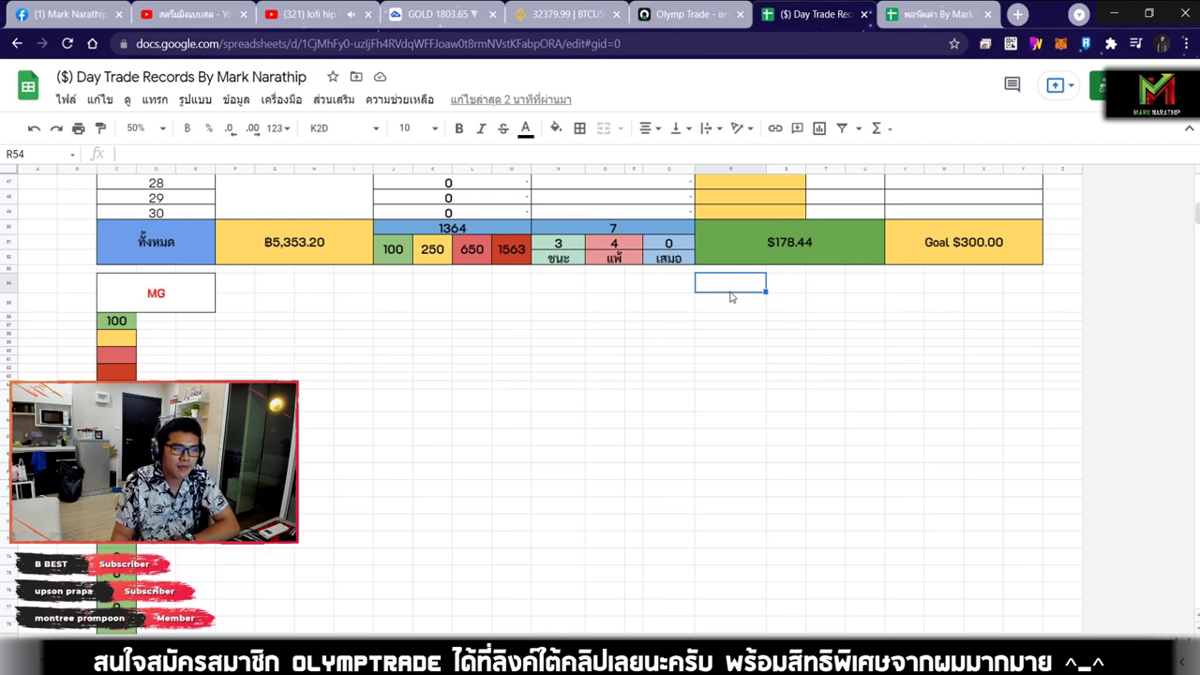
scroll(684, 357, up, 1)
key(Down)
key(Right)
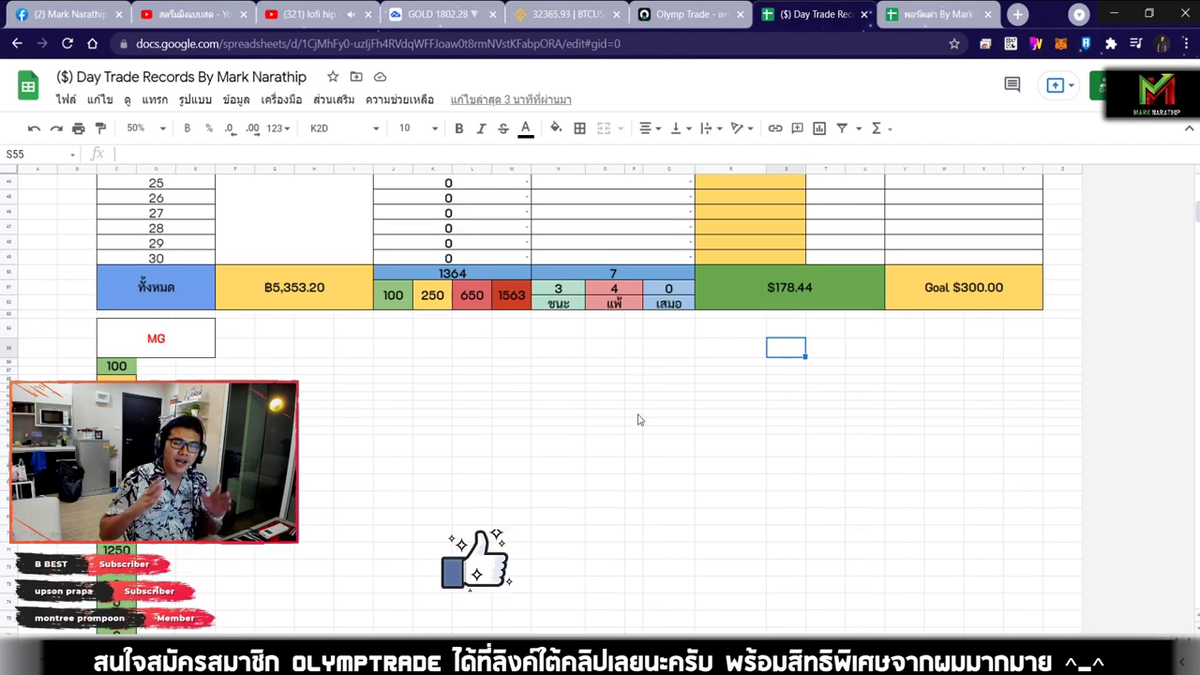